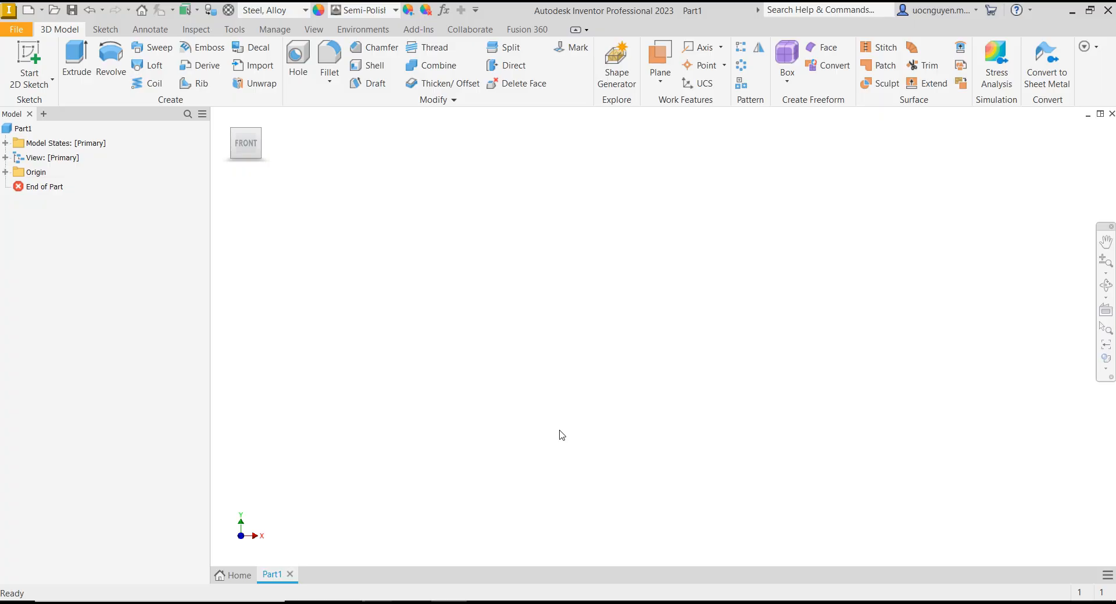
{"action": "left_click", "coordinate": [413, 602]}
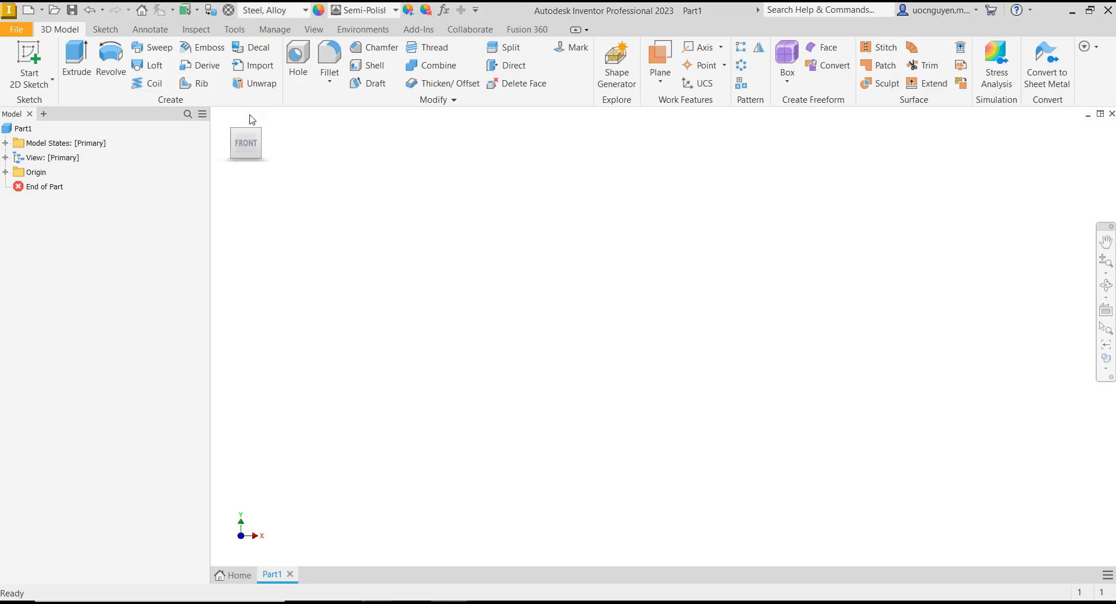
- Start a sketch on the XY plane and draw two concentric circles at the origin, the outer about 25 mm in diameter
{"action": "key", "text": "s"}
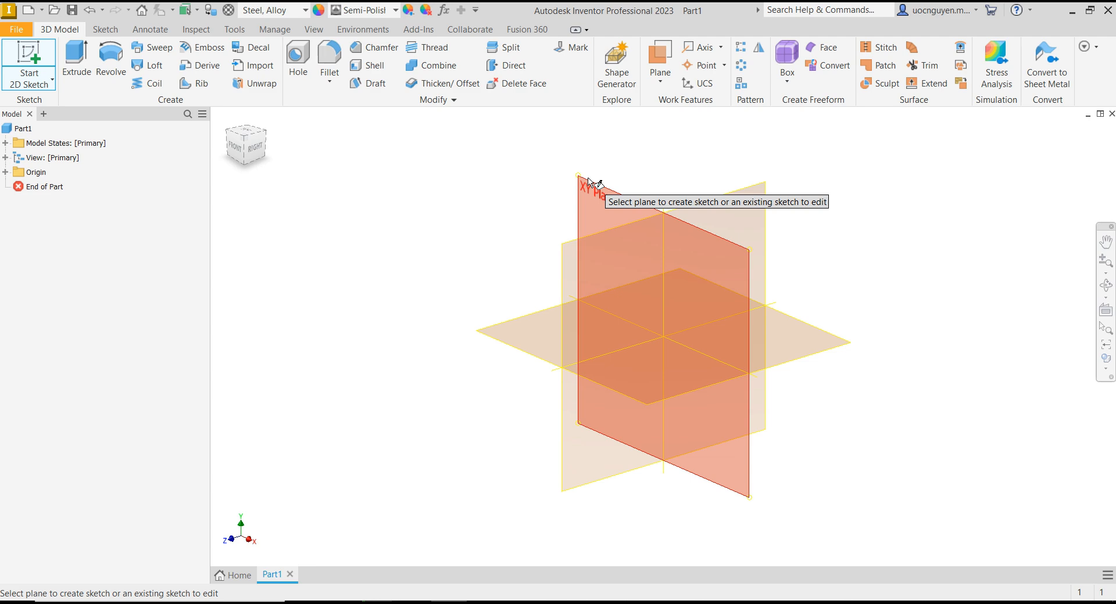
{"action": "left_click", "coordinate": [588, 179]}
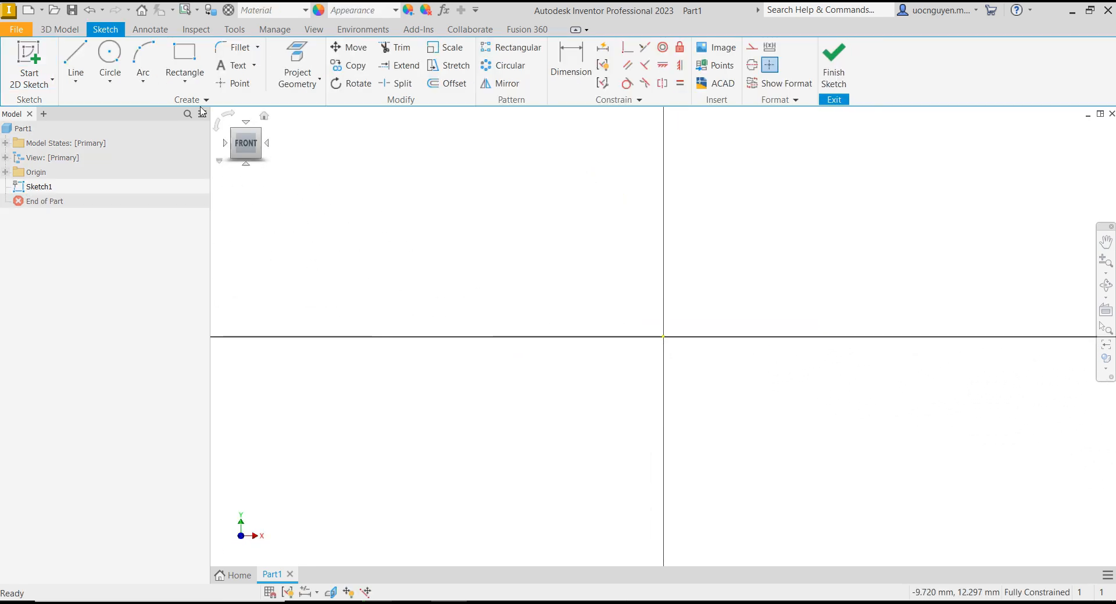
{"action": "left_click", "coordinate": [110, 52]}
{"action": "left_click", "coordinate": [664, 337]}
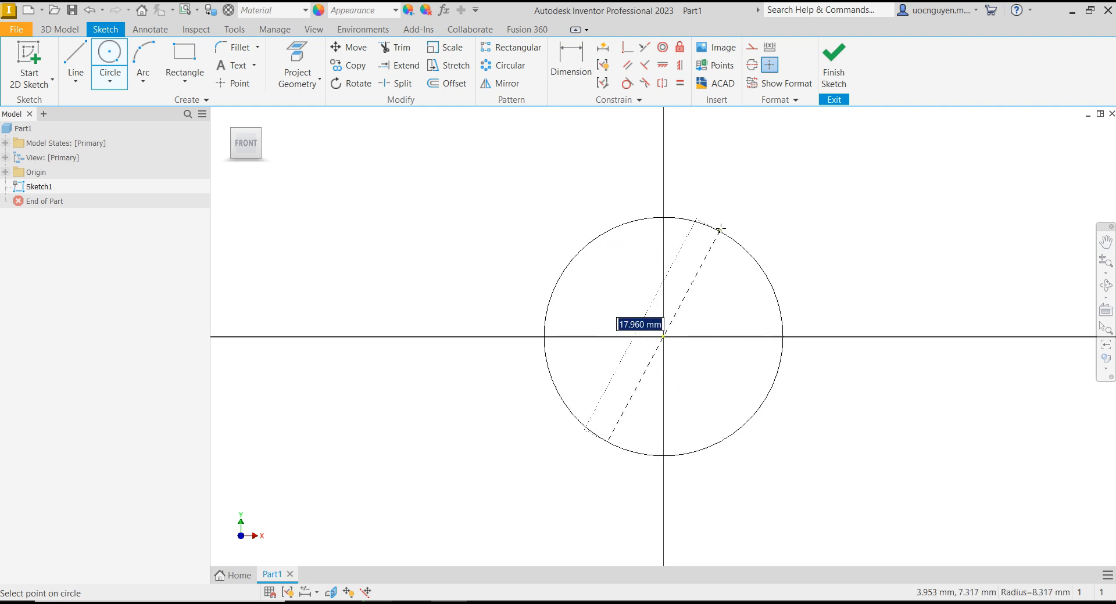
{"action": "left_click", "coordinate": [724, 219]}
{"action": "left_click", "coordinate": [663, 336]}
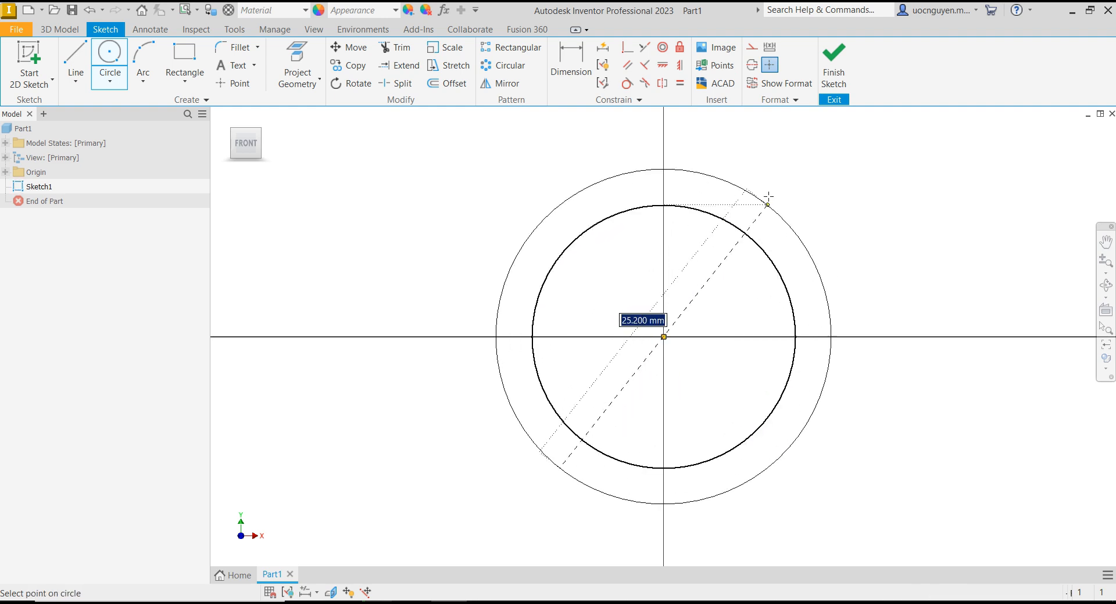
{"action": "left_click", "coordinate": [772, 189]}
- Dimension the inner circle to 18 mm and the outer circle to 27 mm in diameter, and finish the sketch
{"action": "scroll", "coordinate": [486, 265], "scroll_direction": "down", "scroll_amount": 2}
{"action": "left_click", "coordinate": [570, 77]}
{"action": "left_click", "coordinate": [668, 309]}
{"action": "left_click", "coordinate": [759, 219]}
{"action": "type", "text": "18"}
{"action": "key", "text": "Return"}
{"action": "left_click", "coordinate": [675, 253]}
{"action": "left_click", "coordinate": [750, 183]}
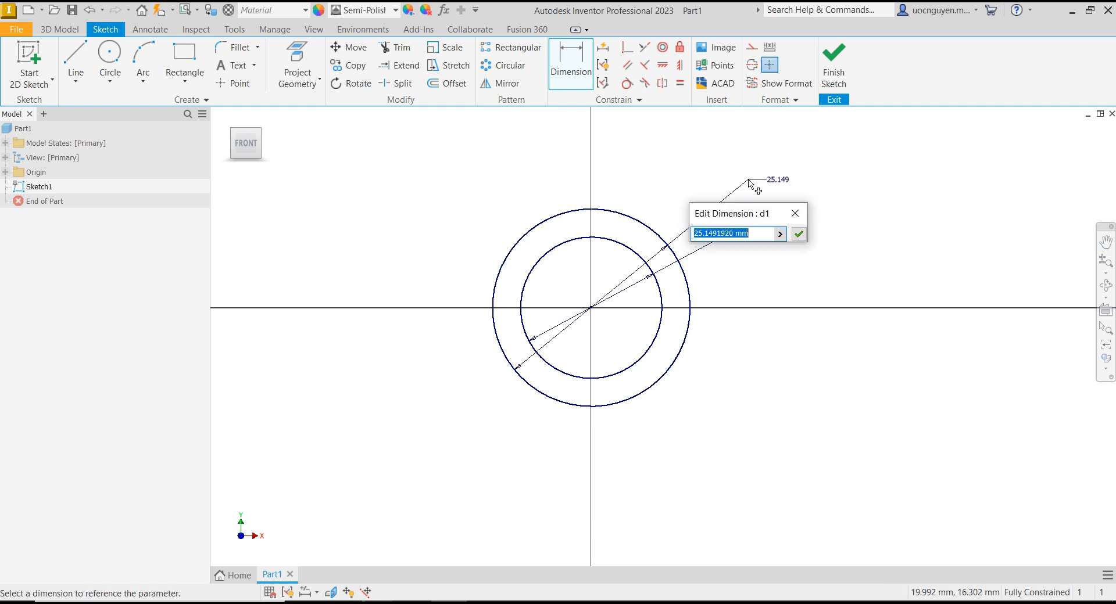
{"action": "type", "text": "27"}
{"action": "key", "text": "Return"}
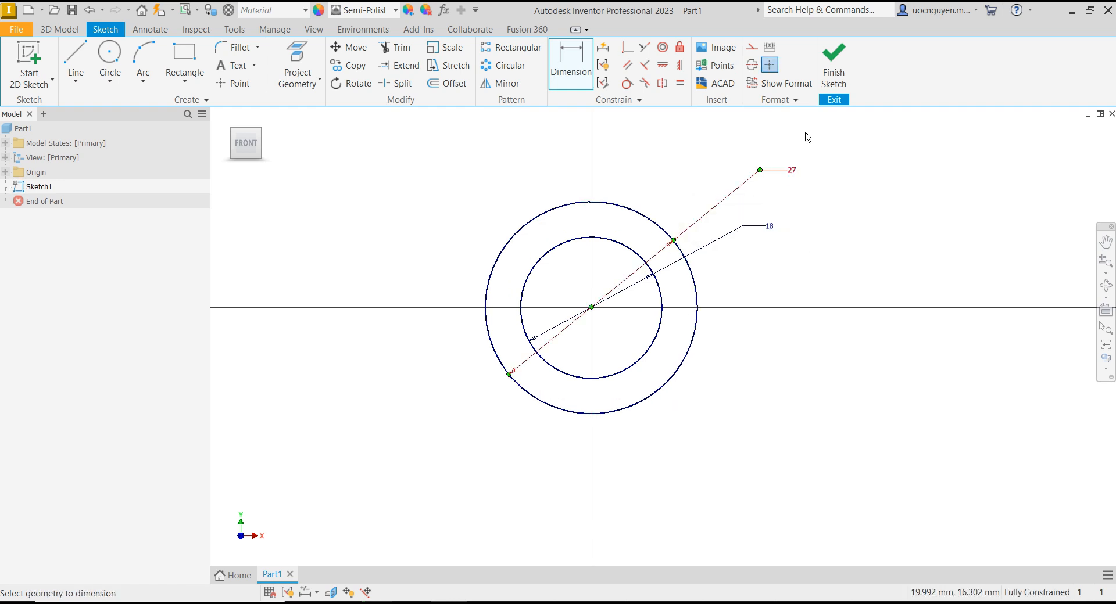
{"action": "left_click", "coordinate": [834, 67]}
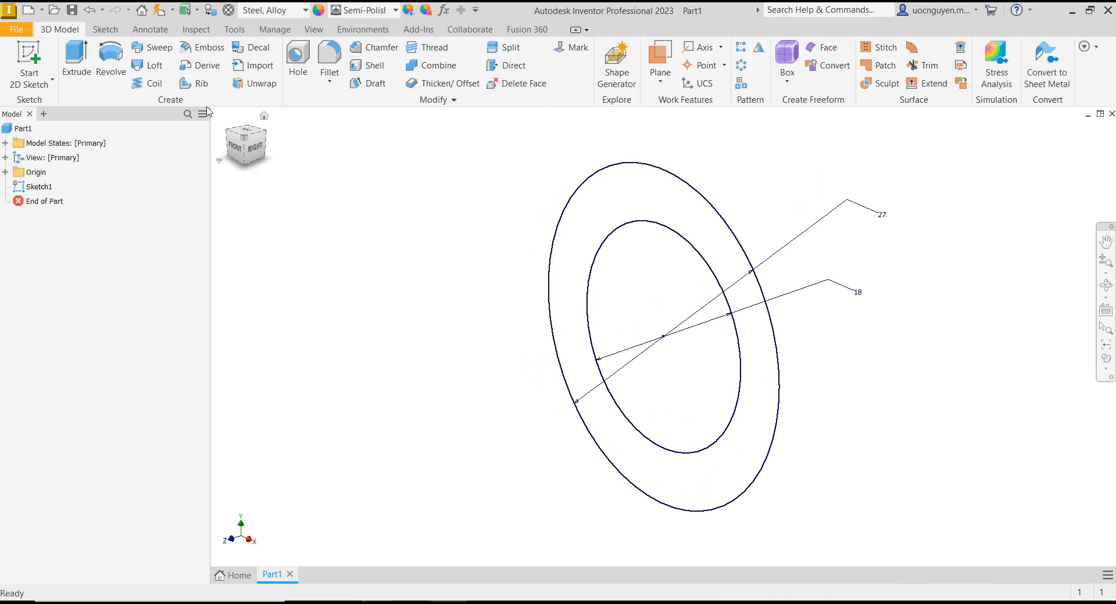
- Extrude the ring between the two circles symmetrically to a total distance of 44 mm
{"action": "left_click", "coordinate": [77, 65]}
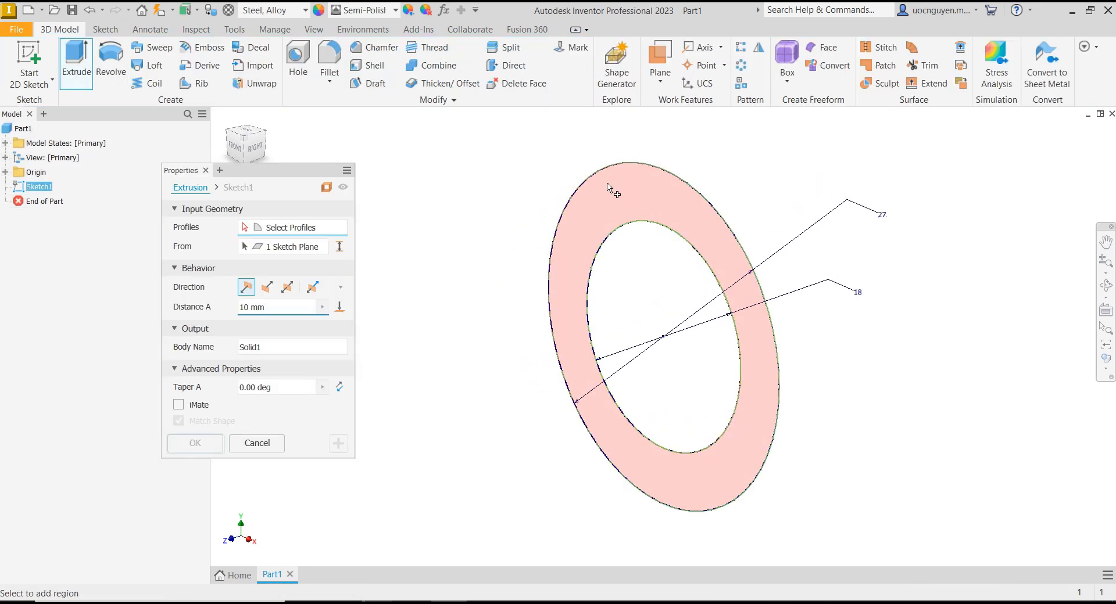
{"action": "left_click", "coordinate": [608, 188]}
{"action": "left_click", "coordinate": [287, 287]}
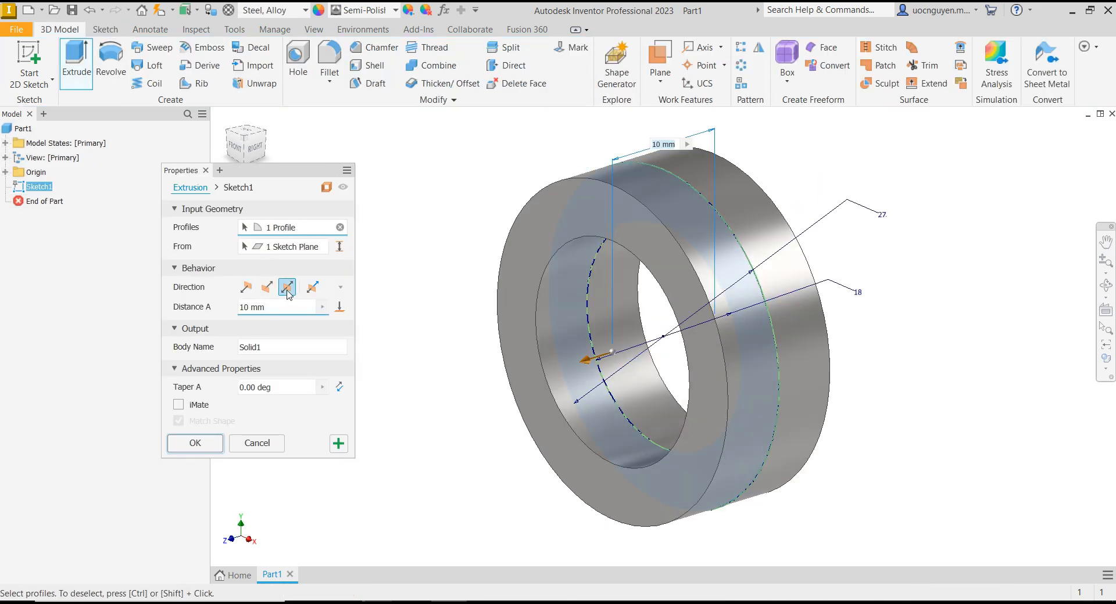
{"action": "left_click_drag", "start_coordinate": [280, 309], "coordinate": [224, 314]}
{"action": "type", "text": "44"}
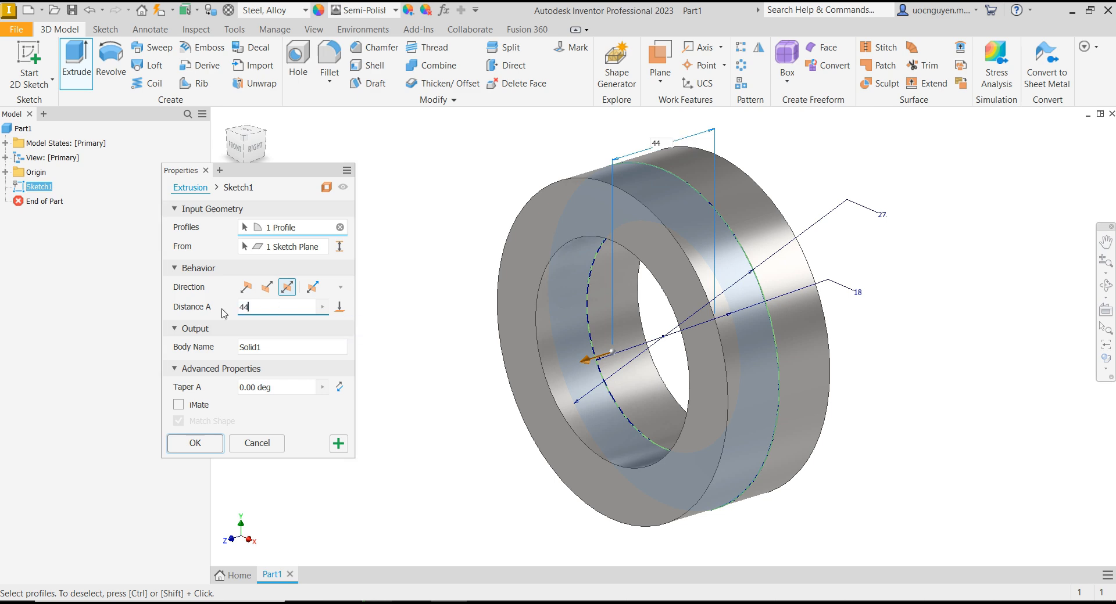
{"action": "left_click", "coordinate": [221, 447]}
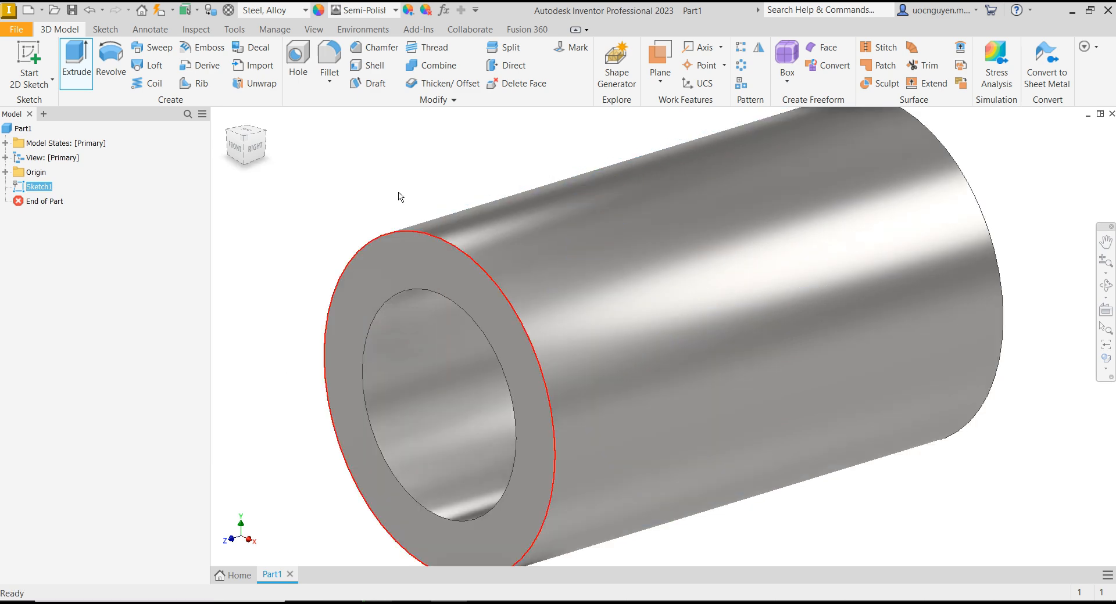
- Create a work plane offset -4 mm from the annular end face of the tube
{"action": "scroll", "coordinate": [416, 203], "scroll_direction": "up", "scroll_amount": 3}
{"action": "middle_click_drag", "start_coordinate": [415, 203], "coordinate": [648, 132], "text": "shift"}
{"action": "left_click", "coordinate": [661, 78]}
{"action": "left_click", "coordinate": [655, 137]}
{"action": "left_click", "coordinate": [754, 314]}
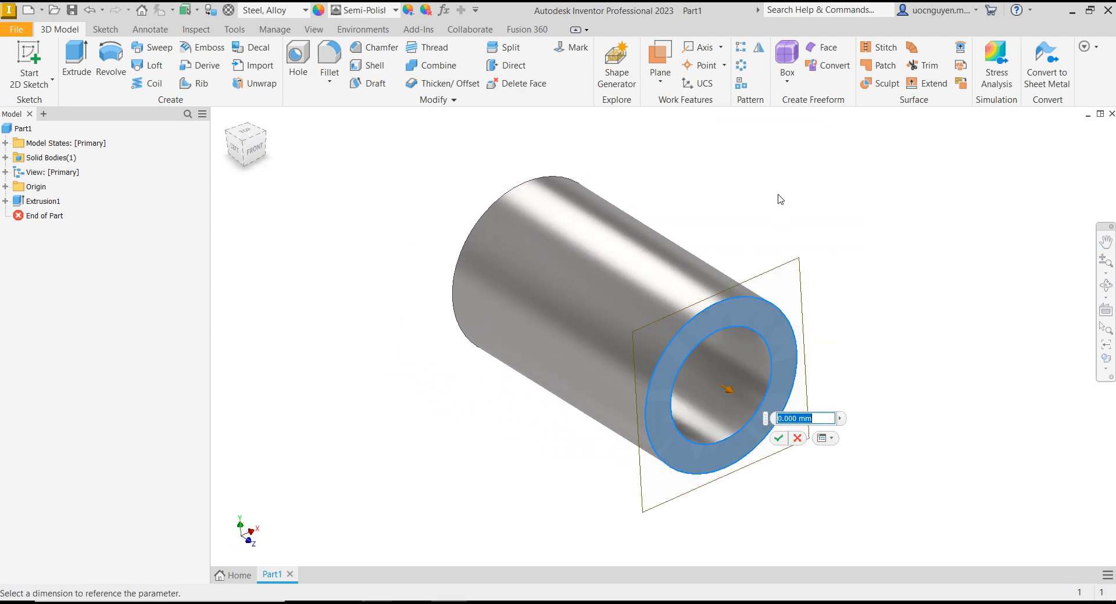
{"action": "type", "text": "-4"}
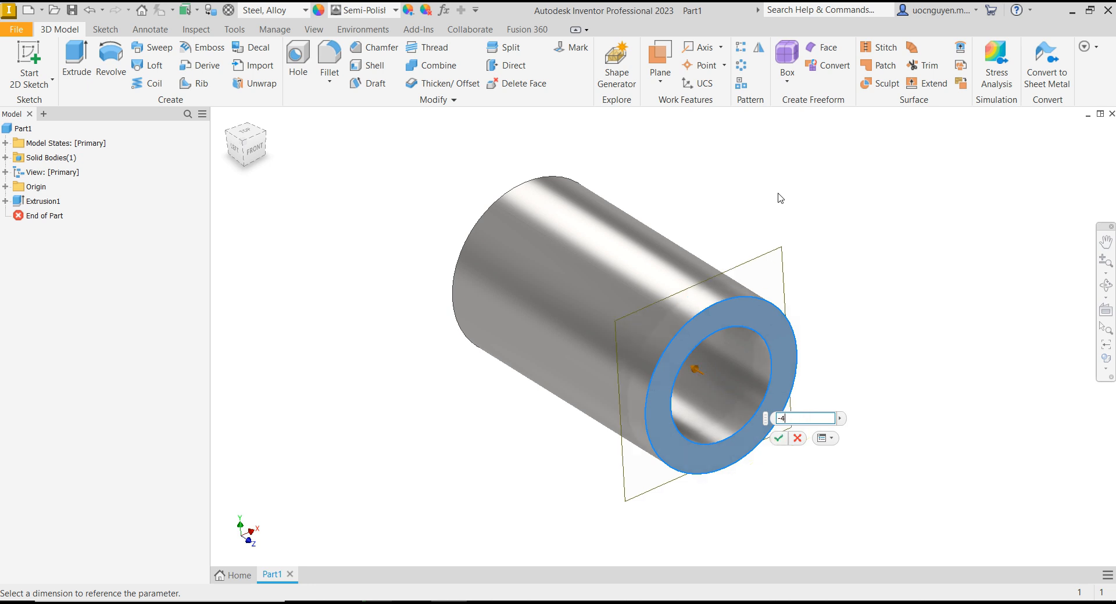
{"action": "left_click", "coordinate": [779, 439]}
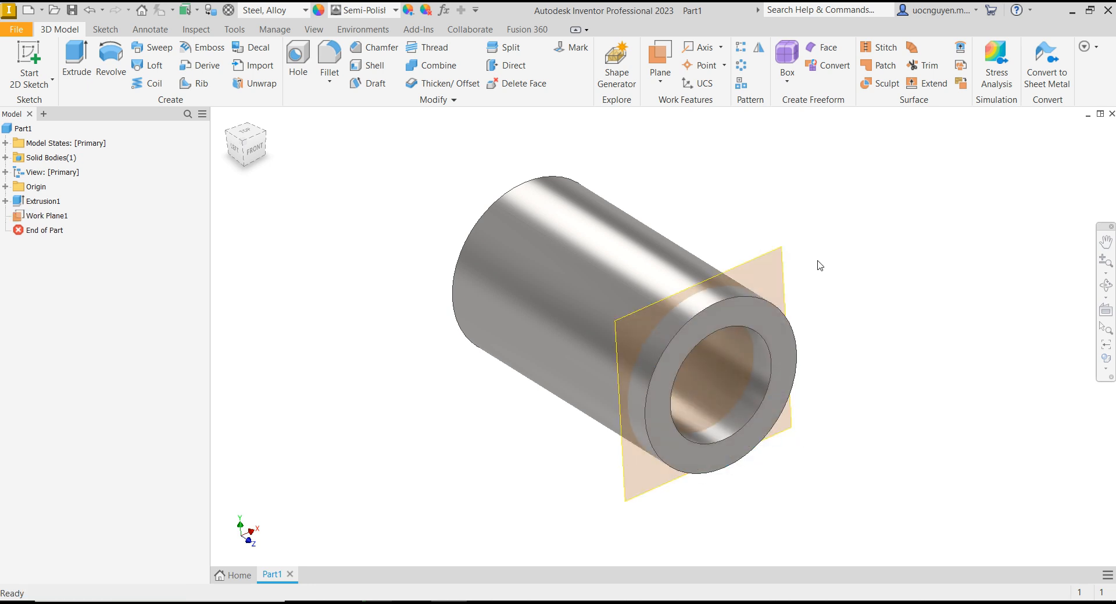
- Start a sketch on the offset work plane and slice the model display at the sketch plane
{"action": "left_click", "coordinate": [784, 249]}
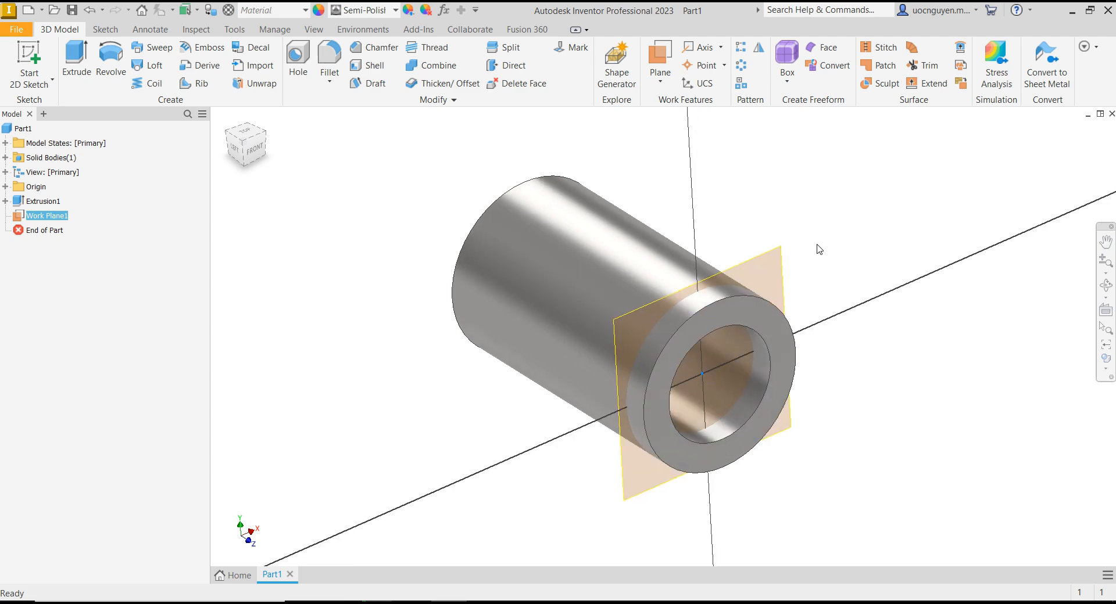
{"action": "key", "text": "s"}
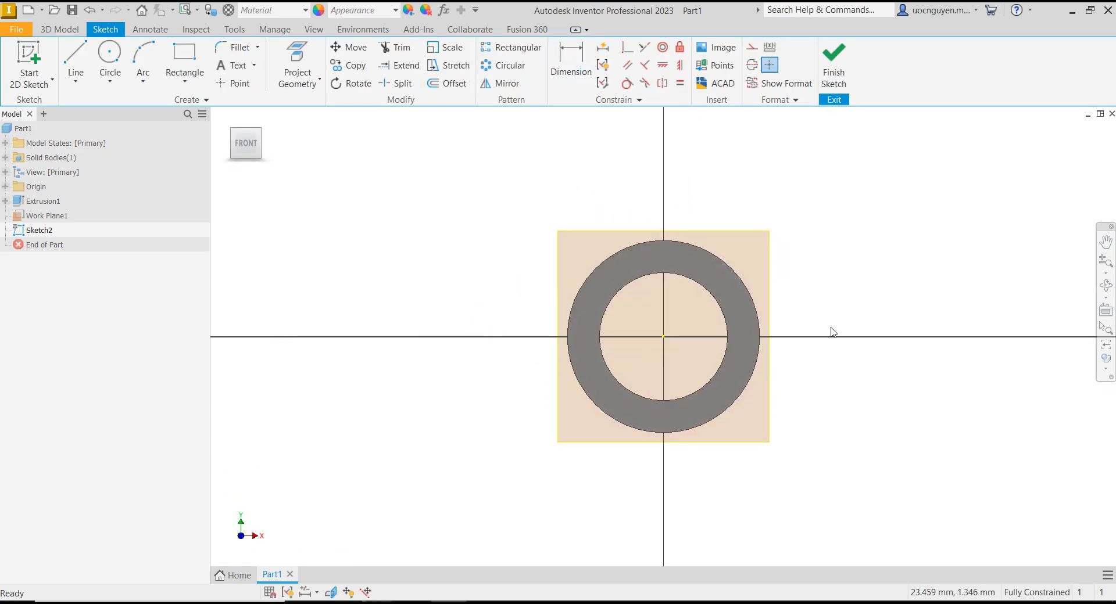
{"action": "left_click", "coordinate": [331, 592]}
{"action": "left_click_drag", "start_coordinate": [453, 274], "coordinate": [270, 268]}
- Project the tube's outer circular edge and the origin X axis into the sketch, and make the projected axis a construction line
{"action": "left_click", "coordinate": [299, 61]}
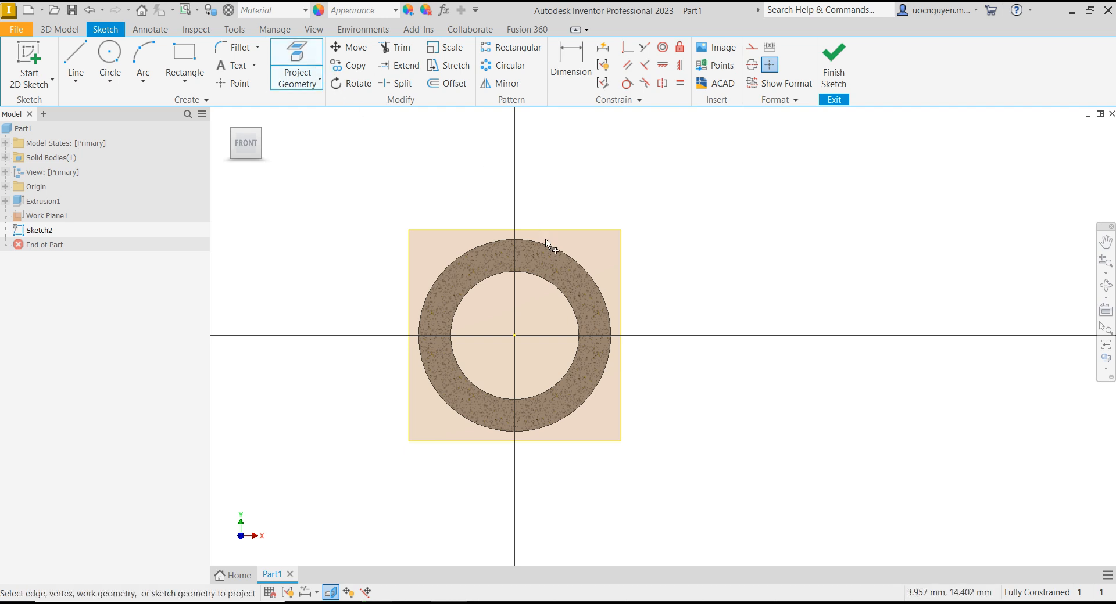
{"action": "left_click", "coordinate": [550, 246]}
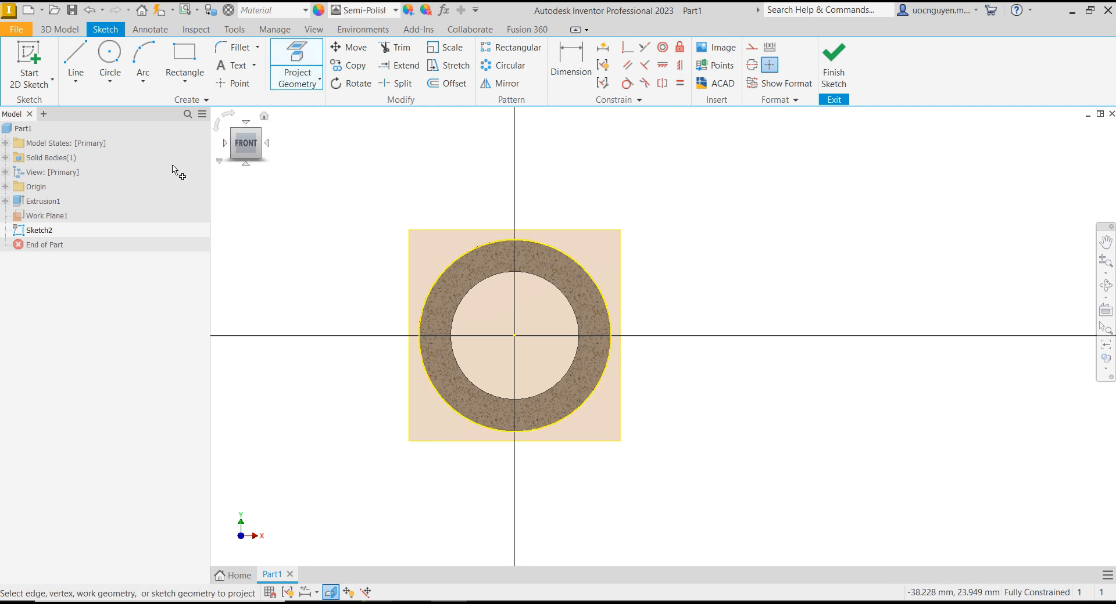
{"action": "left_click", "coordinate": [5, 187]}
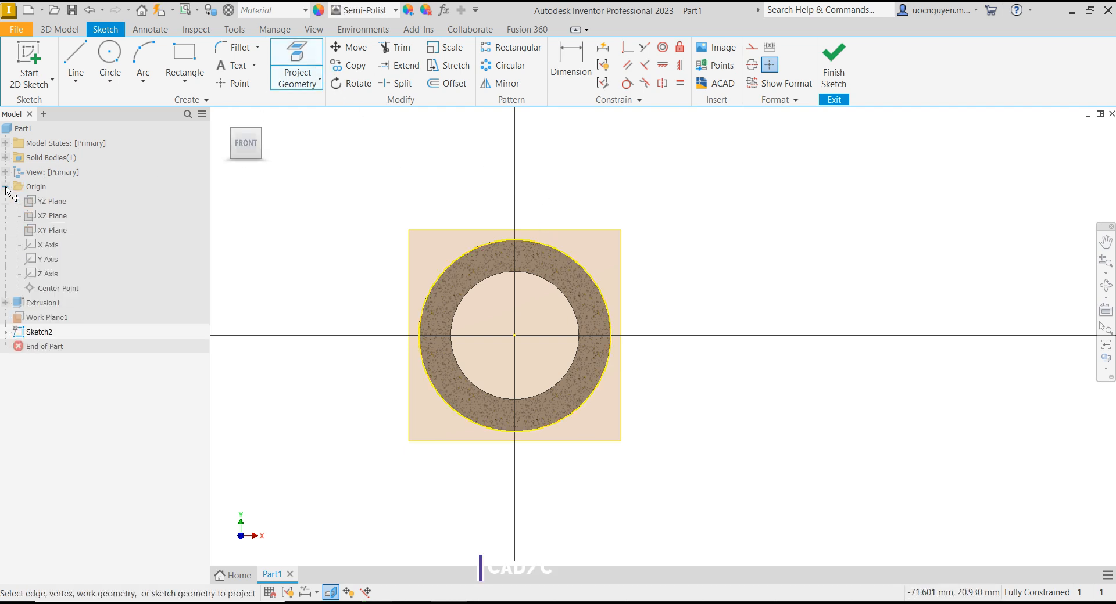
{"action": "left_click", "coordinate": [53, 246]}
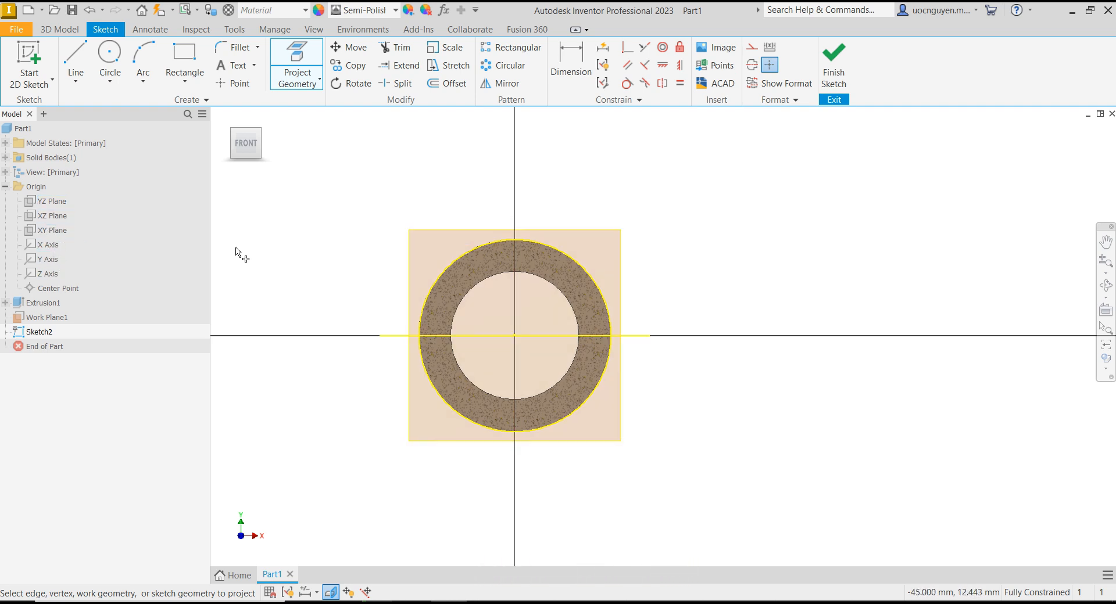
{"action": "left_click", "coordinate": [503, 336]}
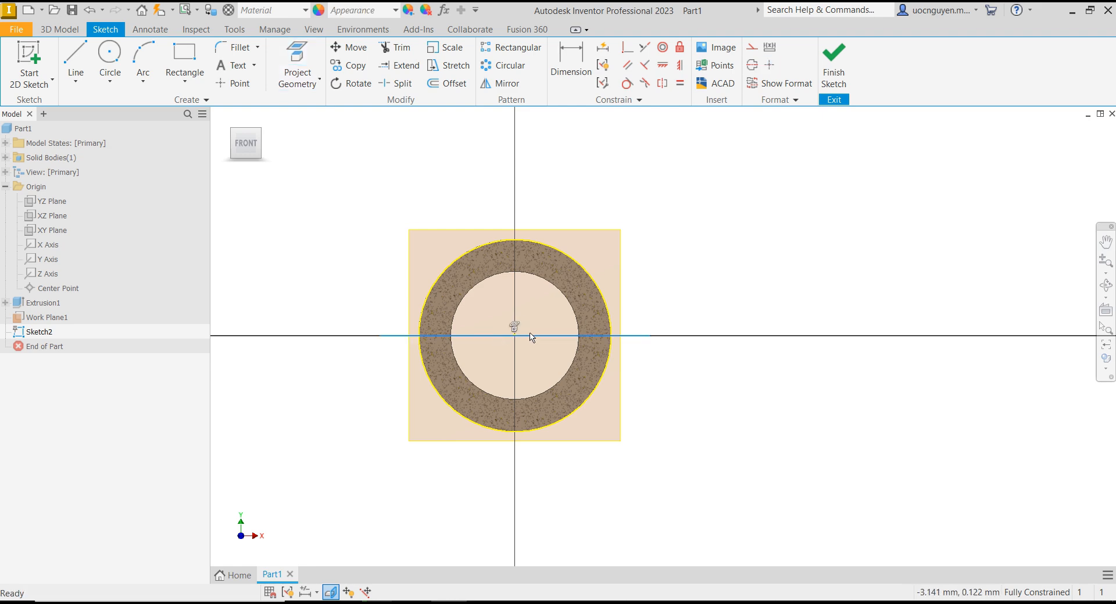
{"action": "right_click", "coordinate": [705, 282]}
{"action": "left_click", "coordinate": [769, 285]}
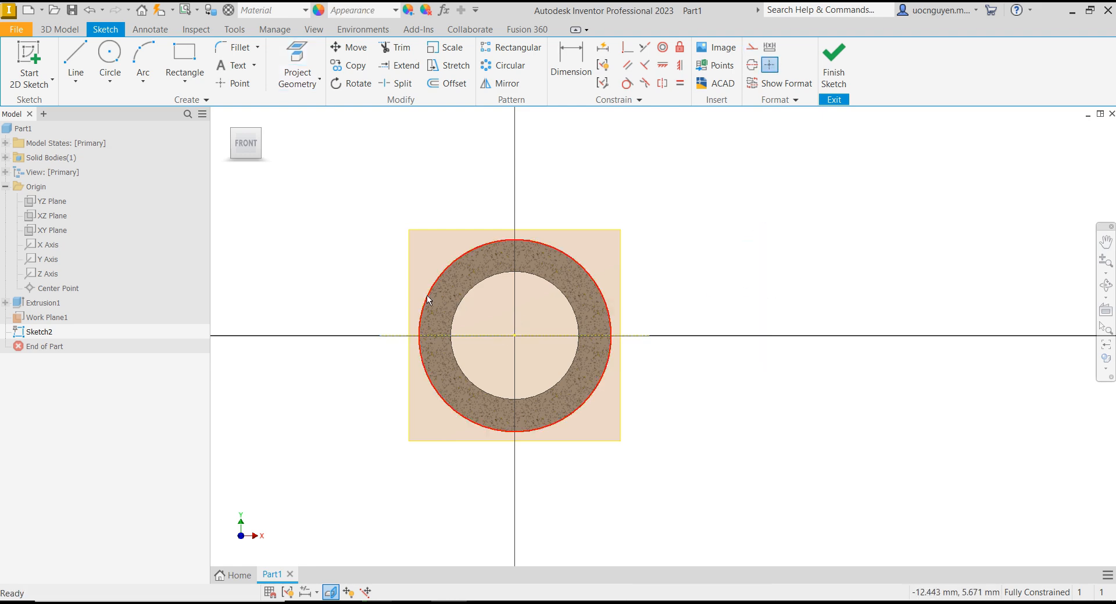
- Draw a line from the upper right of the projected circle sloping up to the left, and make it tangent to the circle
{"action": "scroll", "coordinate": [529, 299], "scroll_direction": "up", "scroll_amount": 4}
{"action": "scroll", "coordinate": [536, 294], "scroll_direction": "down", "scroll_amount": 3}
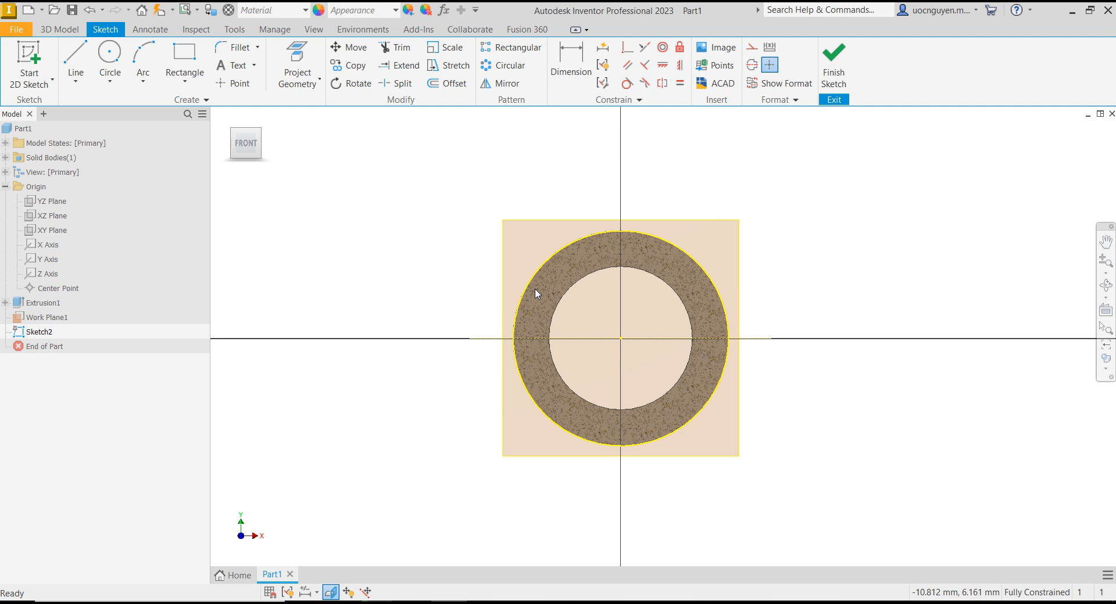
{"action": "left_click", "coordinate": [82, 55]}
{"action": "left_click", "coordinate": [688, 254]}
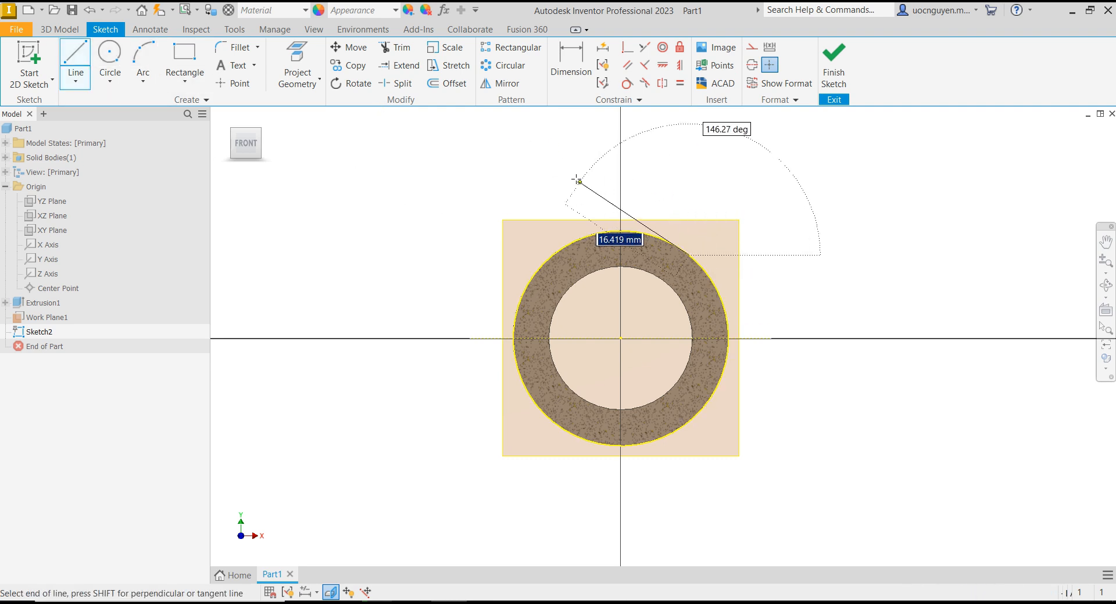
{"action": "left_click", "coordinate": [524, 153]}
{"action": "key", "text": "Escape"}
{"action": "left_click", "coordinate": [628, 83]}
{"action": "left_click", "coordinate": [649, 233]}
{"action": "left_click", "coordinate": [647, 236]}
{"action": "mouse_move", "coordinate": [574, 148]}
{"action": "middle_mouse_down"}
{"action": "mouse_move", "coordinate": [580, 201]}
{"action": "mouse_move", "coordinate": [565, 204]}
{"action": "middle_mouse_up"}
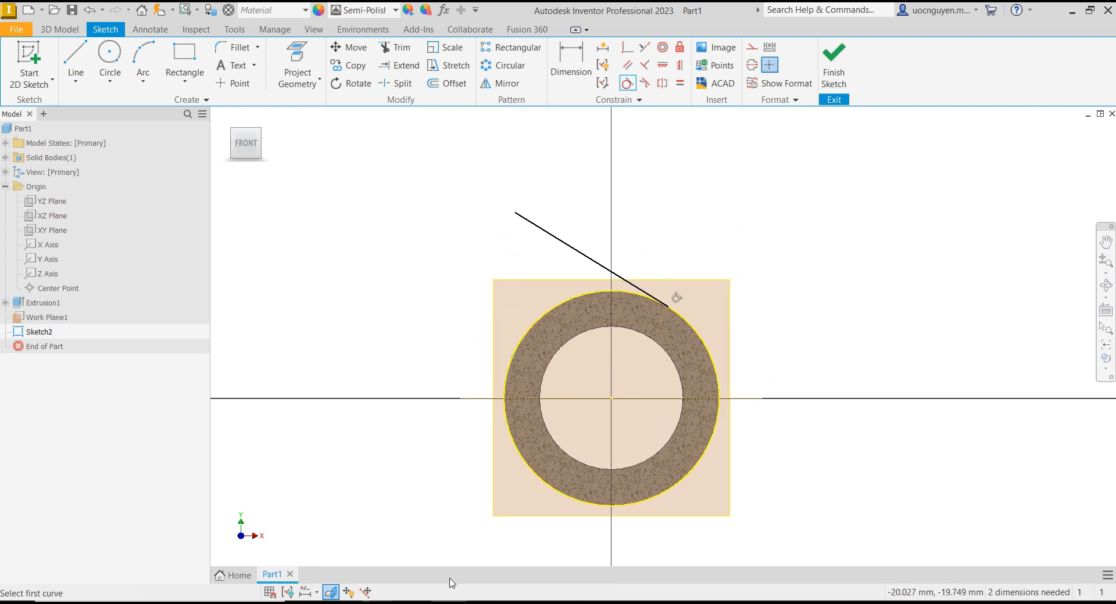
- Shorten the tangent line by moving its free end, and dimension its angle to the projected X axis as 30 degrees
{"action": "key", "text": "alt+Tab"}
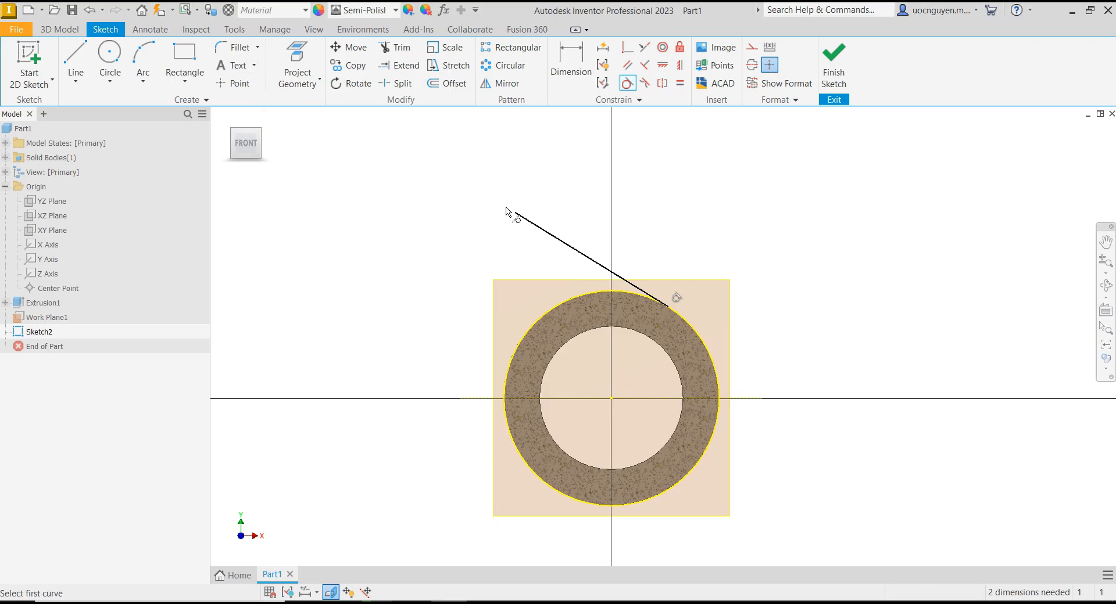
{"action": "middle_click_drag", "start_coordinate": [508, 214], "coordinate": [559, 217]}
{"action": "left_click_drag", "start_coordinate": [535, 265], "coordinate": [590, 283]}
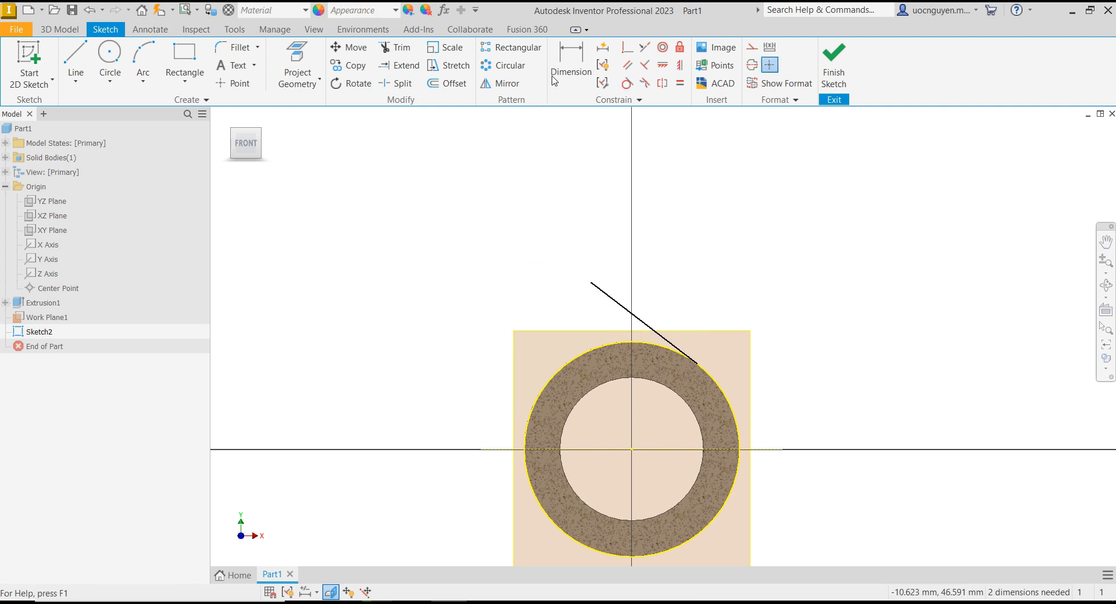
{"action": "left_click", "coordinate": [570, 63]}
{"action": "left_click", "coordinate": [643, 323]}
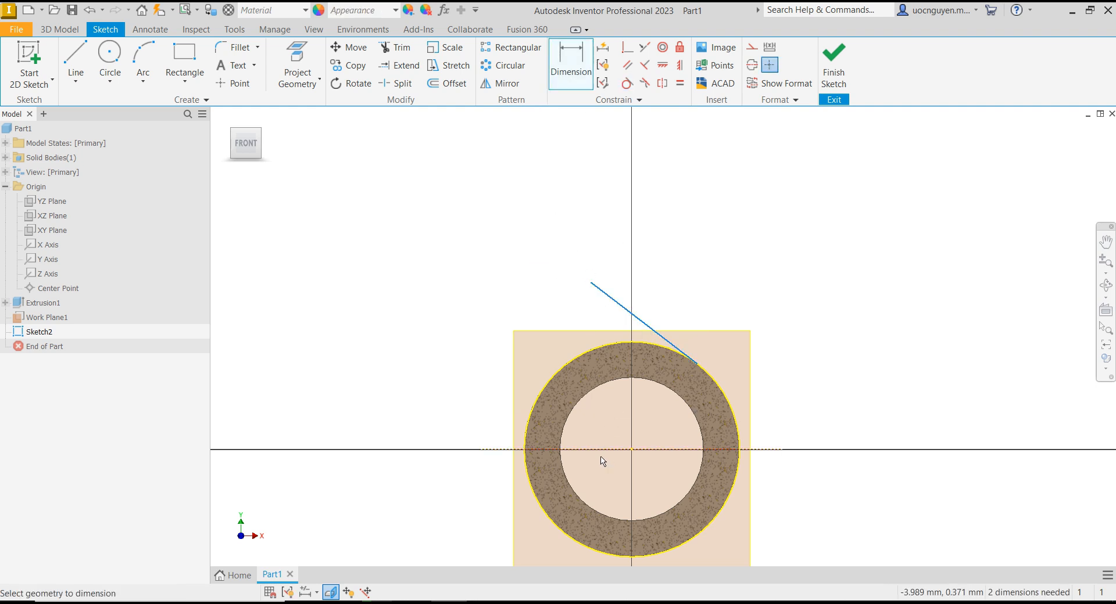
{"action": "left_click", "coordinate": [600, 450]}
{"action": "left_click", "coordinate": [617, 409]}
{"action": "type", "text": "30"}
{"action": "key", "text": "Return"}
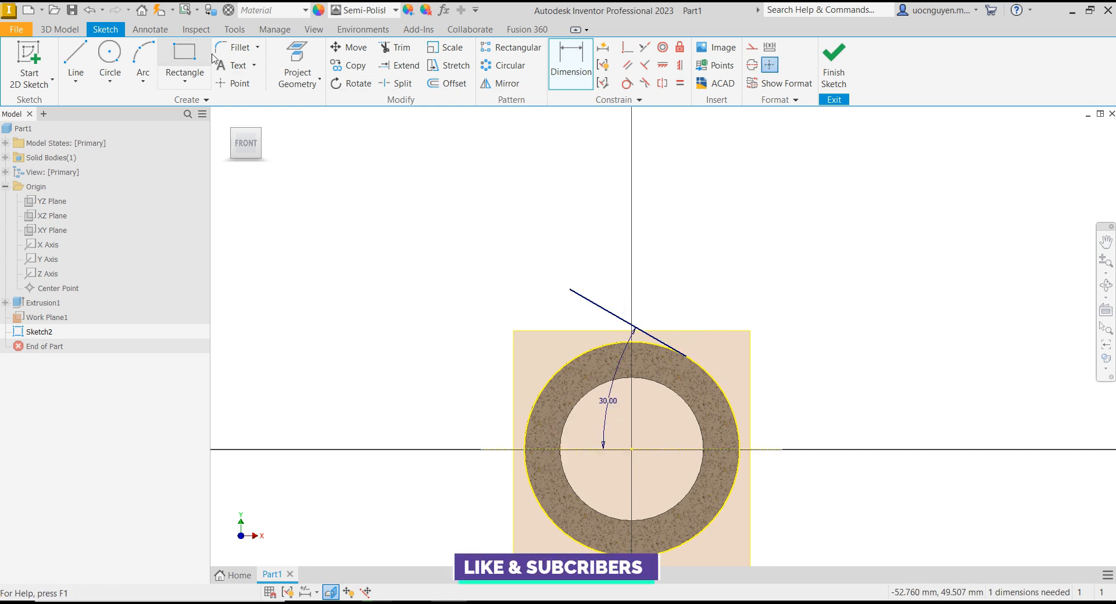
- Draw two connected three-point arcs forming an S-curve up from the line's free end, the first about 11.5 mm in radius
{"action": "left_click", "coordinate": [143, 63]}
{"action": "left_click", "coordinate": [569, 289]}
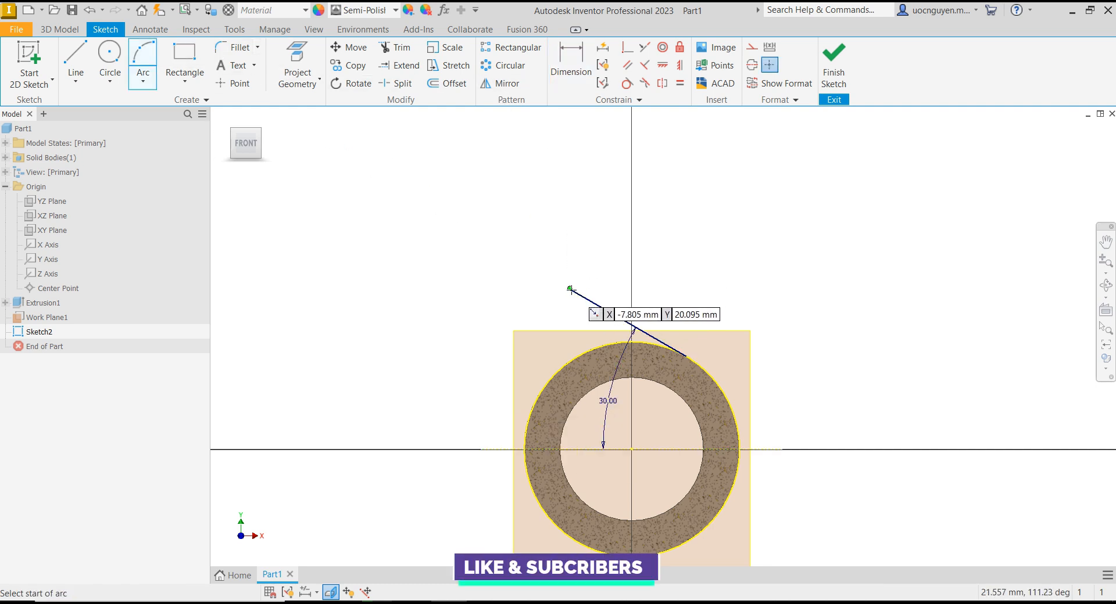
{"action": "left_click", "coordinate": [537, 224]}
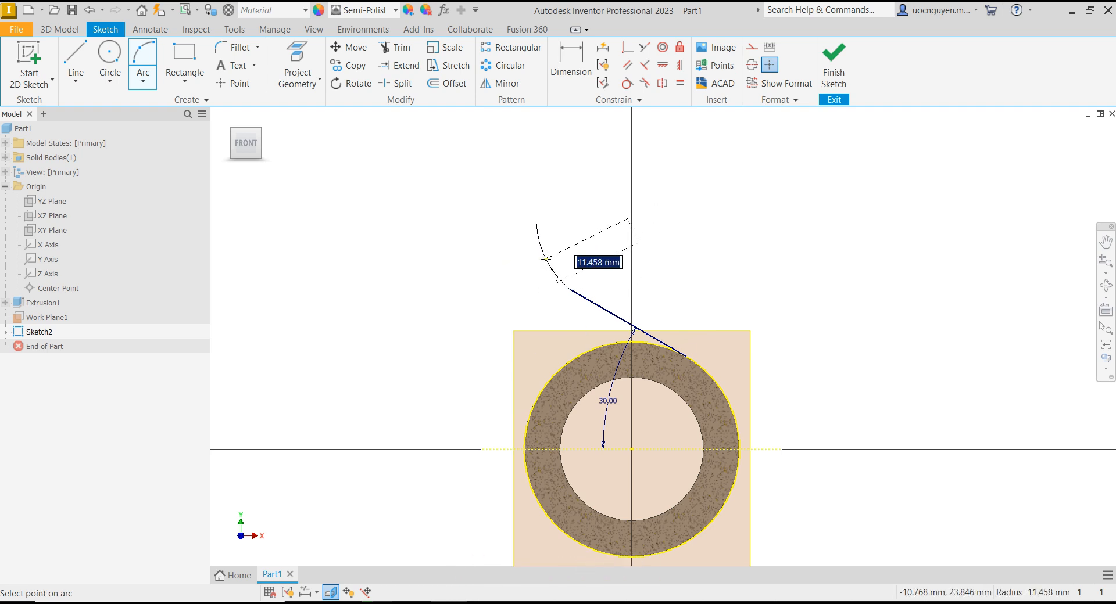
{"action": "left_click", "coordinate": [537, 227]}
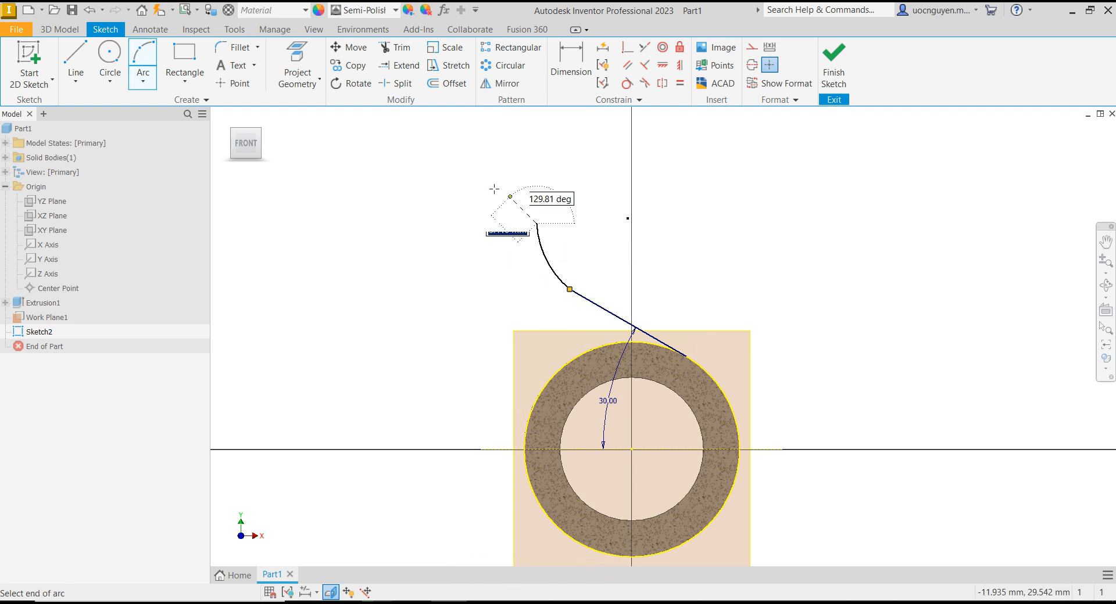
{"action": "left_click", "coordinate": [463, 162]}
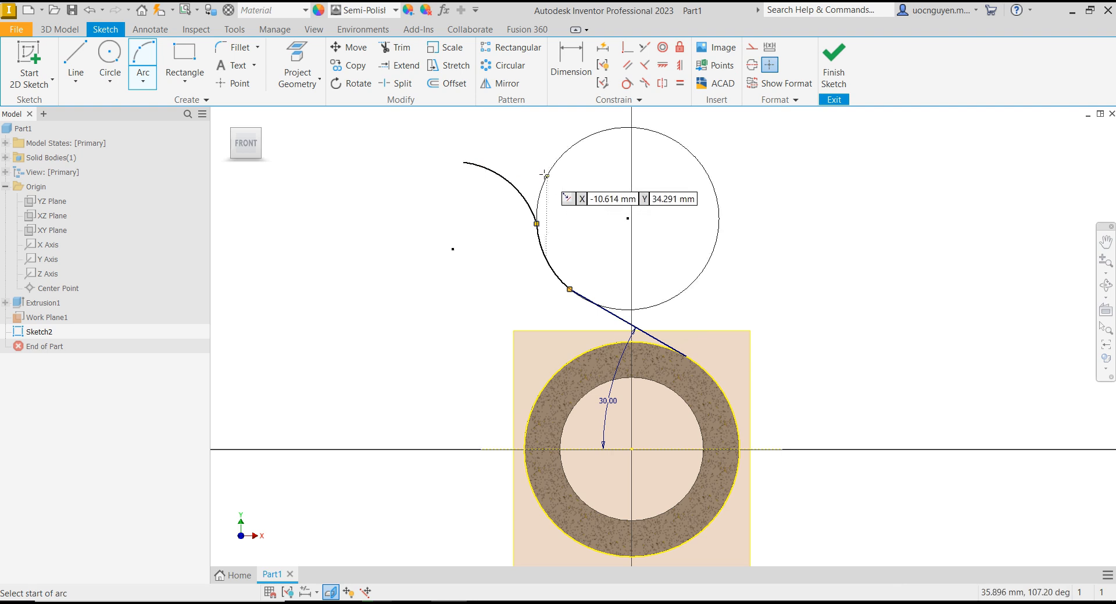
- Make the lower arc tangent to the sloping line and the two arcs tangent to each other
{"action": "left_click", "coordinate": [627, 84]}
{"action": "left_click", "coordinate": [548, 273]}
{"action": "left_click", "coordinate": [580, 295]}
{"action": "left_click", "coordinate": [540, 234]}
{"action": "left_click", "coordinate": [538, 213]}
- Dimension the radius of both the lower and the upper arc of the S-curve as 7.5 mm
{"action": "key", "text": "d"}
{"action": "left_click", "coordinate": [550, 266]}
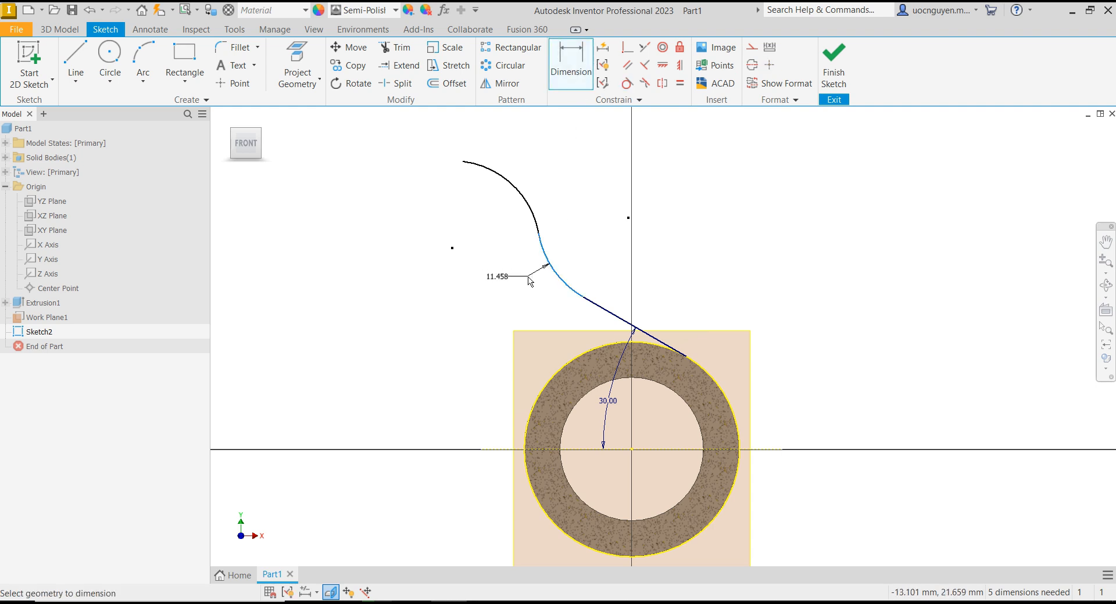
{"action": "left_click", "coordinate": [528, 284]}
{"action": "type", "text": "7.5"}
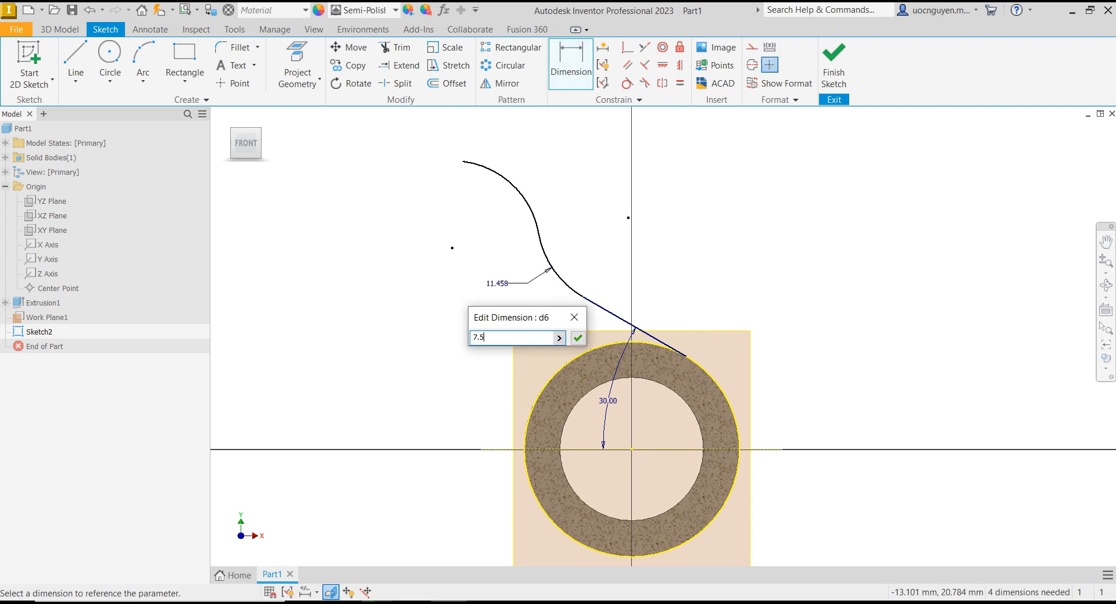
{"action": "key", "text": "Return"}
{"action": "left_click", "coordinate": [538, 214]}
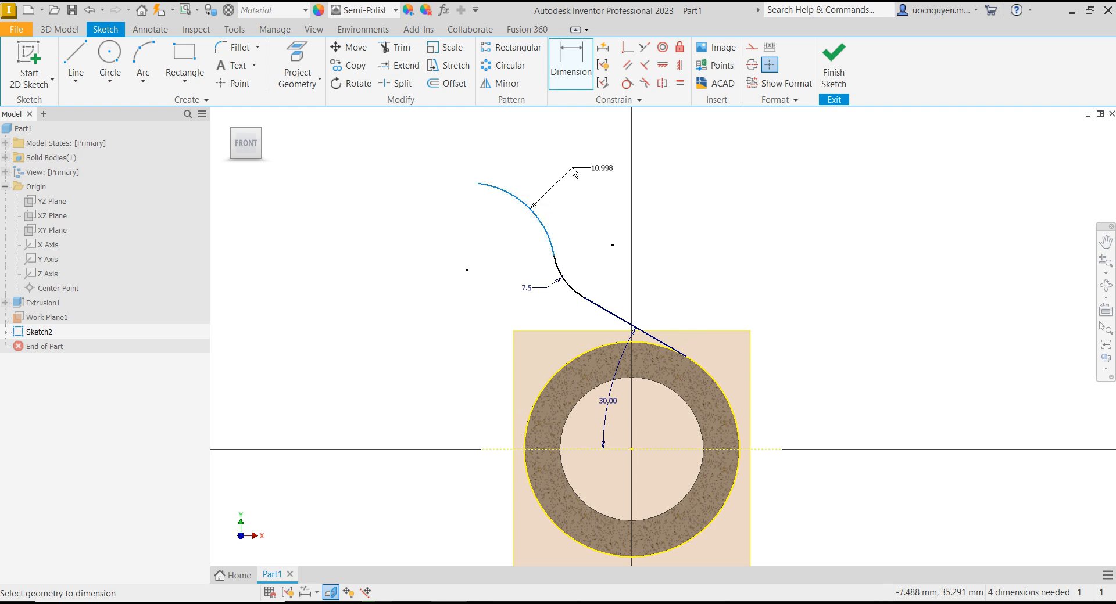
{"action": "left_click", "coordinate": [557, 172]}
{"action": "type", "text": "7.5"}
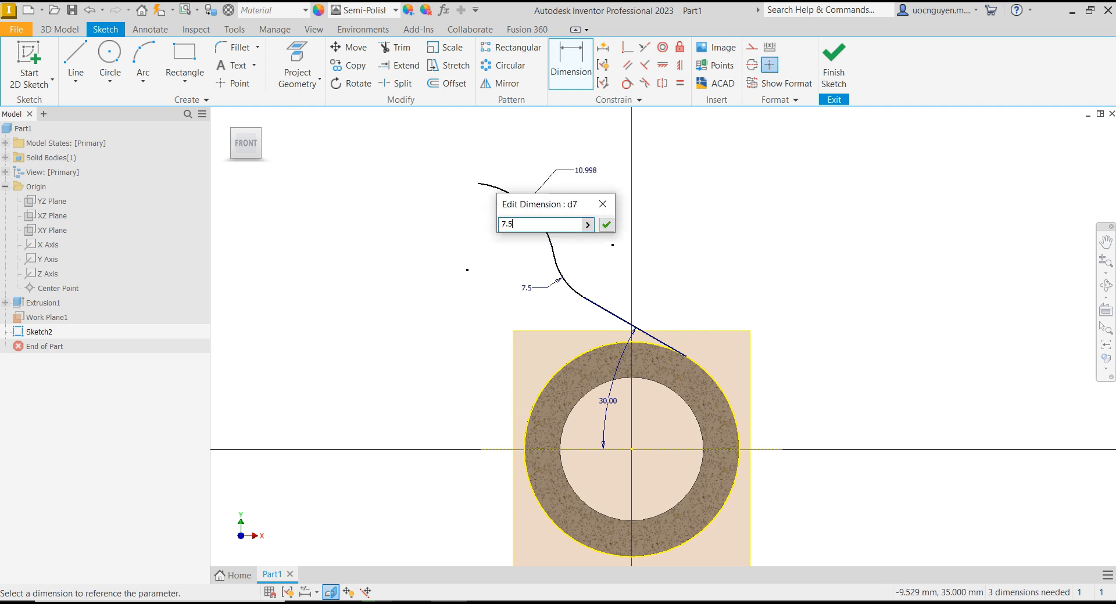
{"action": "key", "text": "Return"}
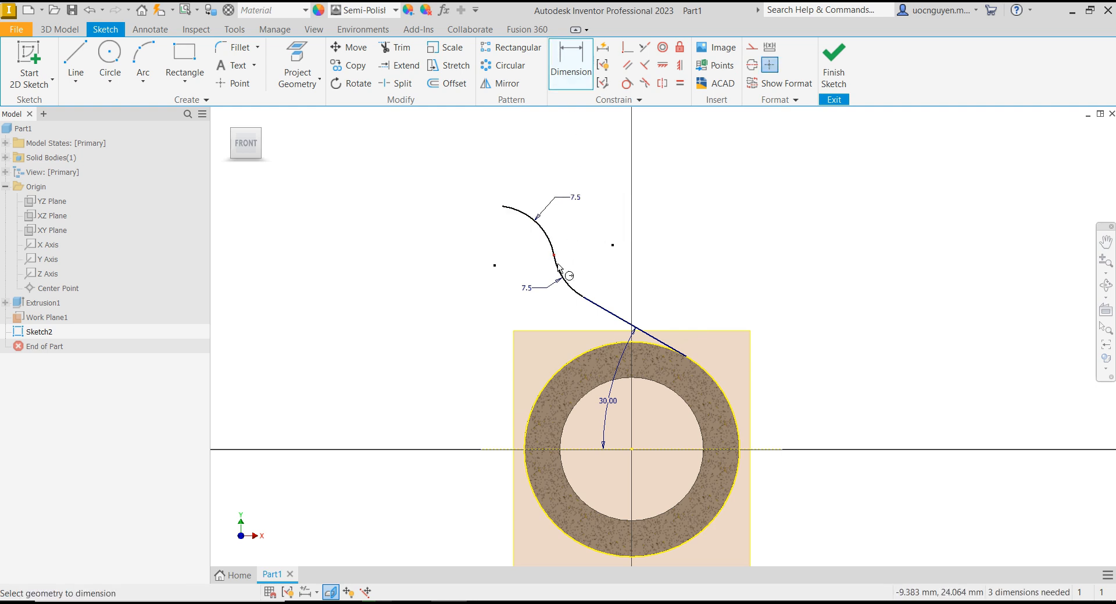
- Dimension the horizontal distance between the junction of the two arcs and the projected vertical axis as 5 mm
{"action": "left_click", "coordinate": [631, 388]}
{"action": "left_click", "coordinate": [553, 254]}
{"action": "left_click", "coordinate": [598, 150]}
{"action": "type", "text": "5"}
{"action": "key", "text": "Return"}
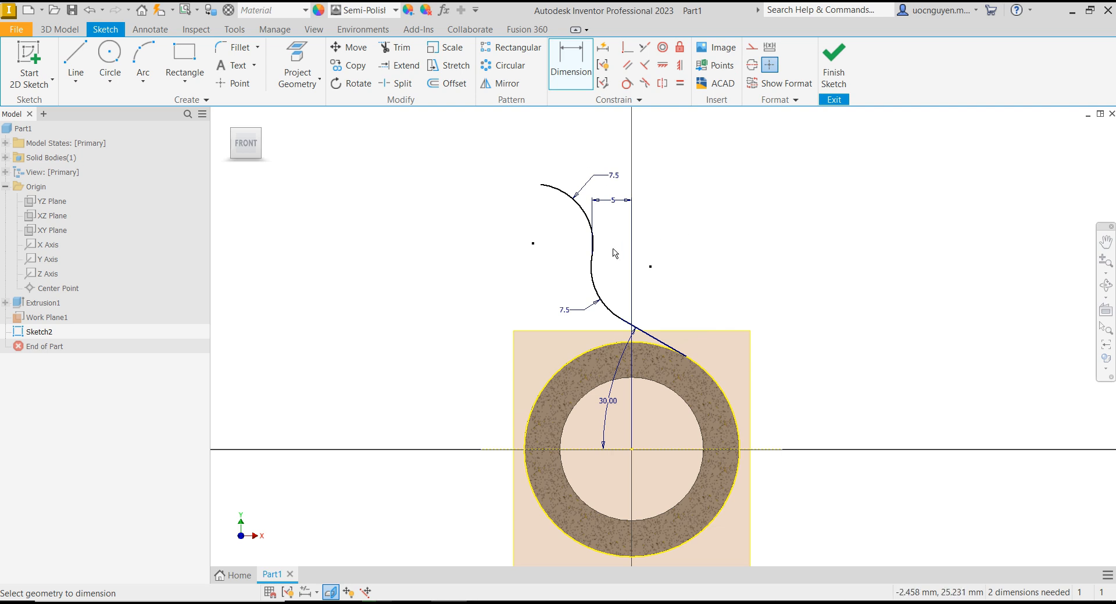
{"action": "key", "text": "Escape"}
- Draw three connected lines from the upper arc's free end: sloping up to the left, sloping down to the left, and vertically down past the axis
{"action": "mouse_move", "coordinate": [446, 204]}
{"action": "middle_mouse_down"}
{"action": "mouse_move", "coordinate": [499, 237]}
{"action": "mouse_move", "coordinate": [567, 250]}
{"action": "middle_mouse_up"}
{"action": "left_click", "coordinate": [75, 61]}
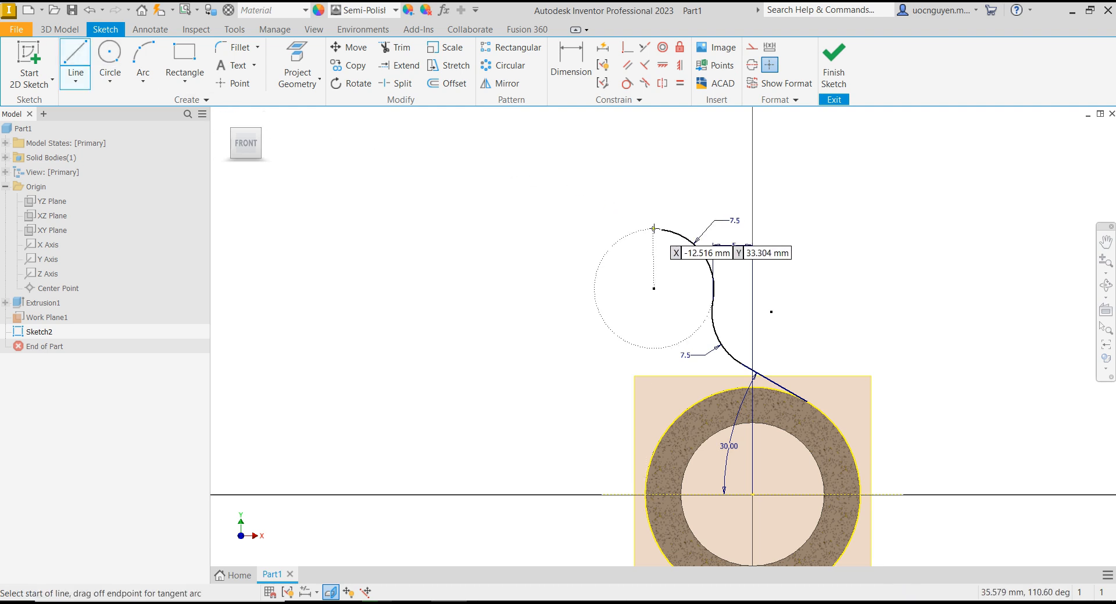
{"action": "left_click", "coordinate": [661, 230]}
{"action": "left_click", "coordinate": [500, 147]}
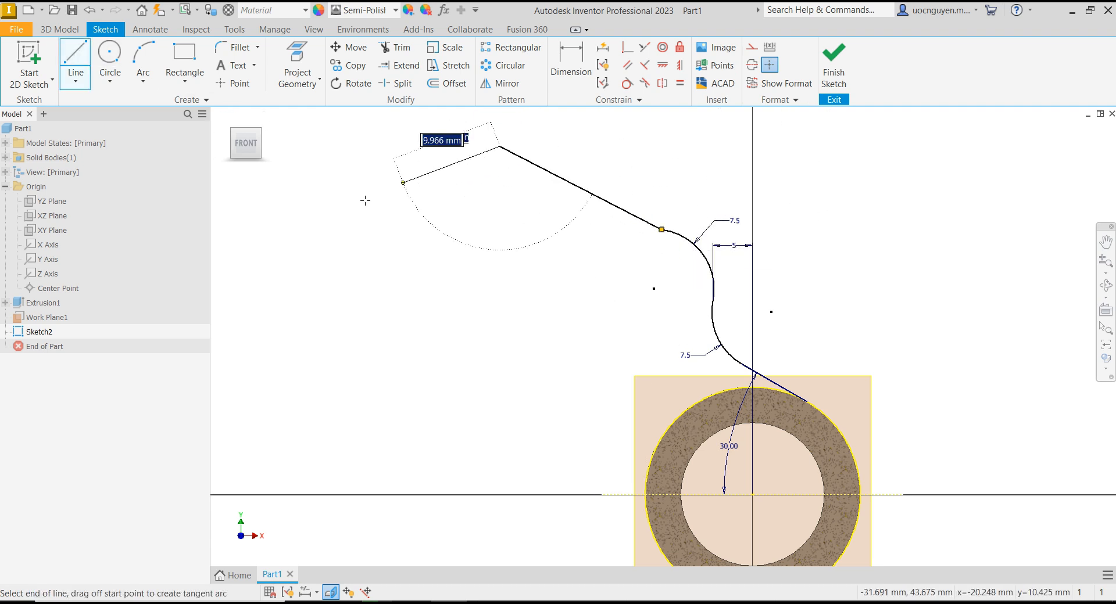
{"action": "scroll", "coordinate": [314, 232], "scroll_direction": "down", "scroll_amount": 3}
{"action": "left_click", "coordinate": [336, 227]}
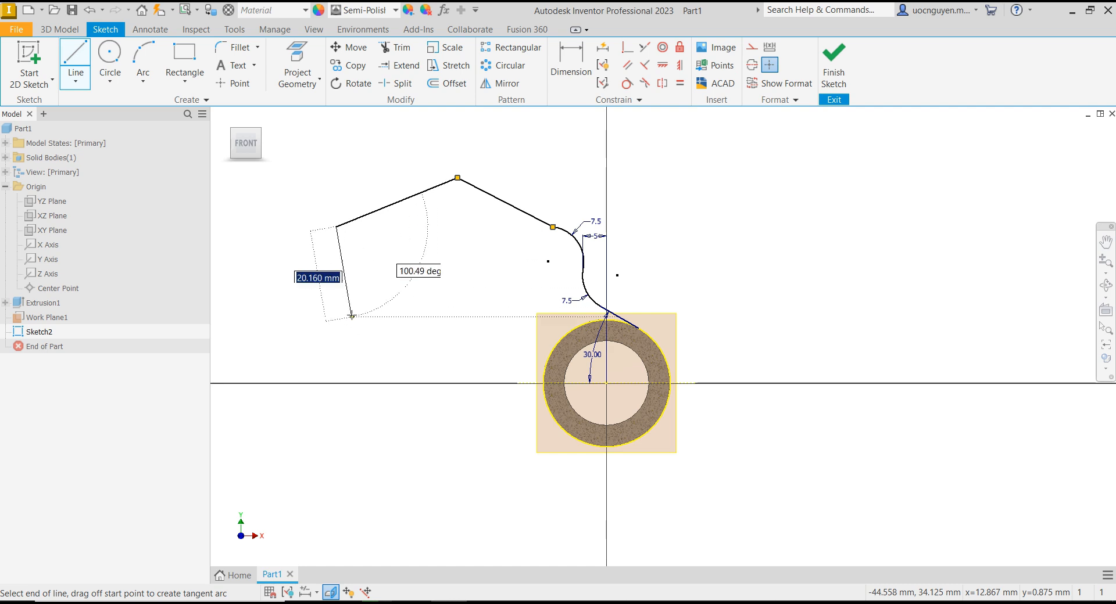
{"action": "left_click", "coordinate": [336, 467]}
{"action": "key", "text": "Escape"}
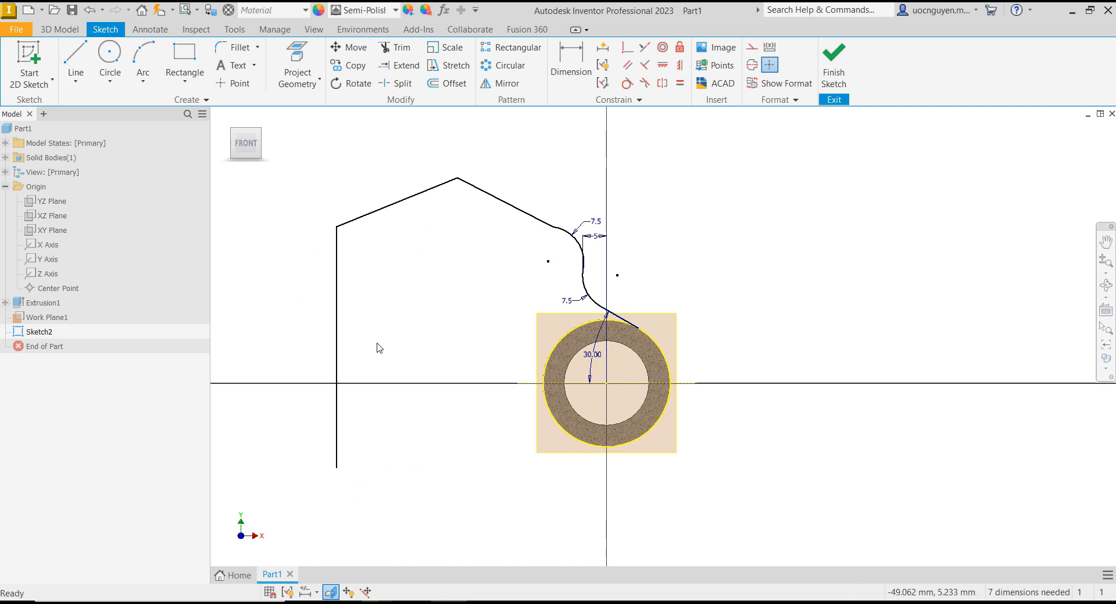
- Align the midpoint of the vertical line horizontally with the centre of the projected circle
{"action": "middle_click_drag", "start_coordinate": [379, 349], "coordinate": [409, 325]}
{"action": "left_click", "coordinate": [662, 65]}
{"action": "left_click", "coordinate": [366, 330]}
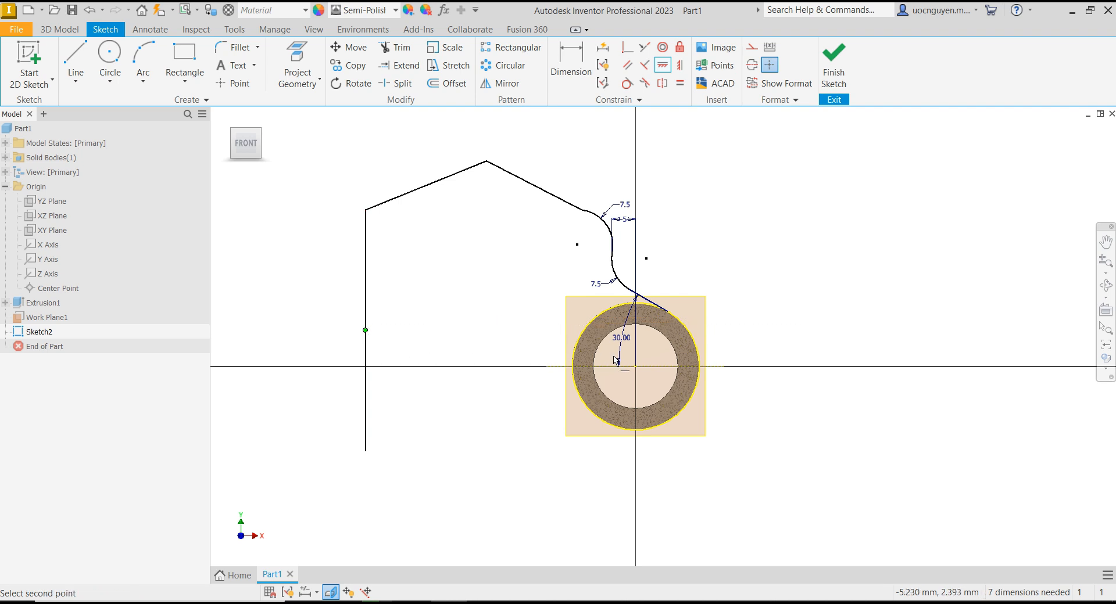
{"action": "left_click", "coordinate": [636, 366]}
{"action": "middle_click_drag", "start_coordinate": [441, 256], "coordinate": [468, 264]}
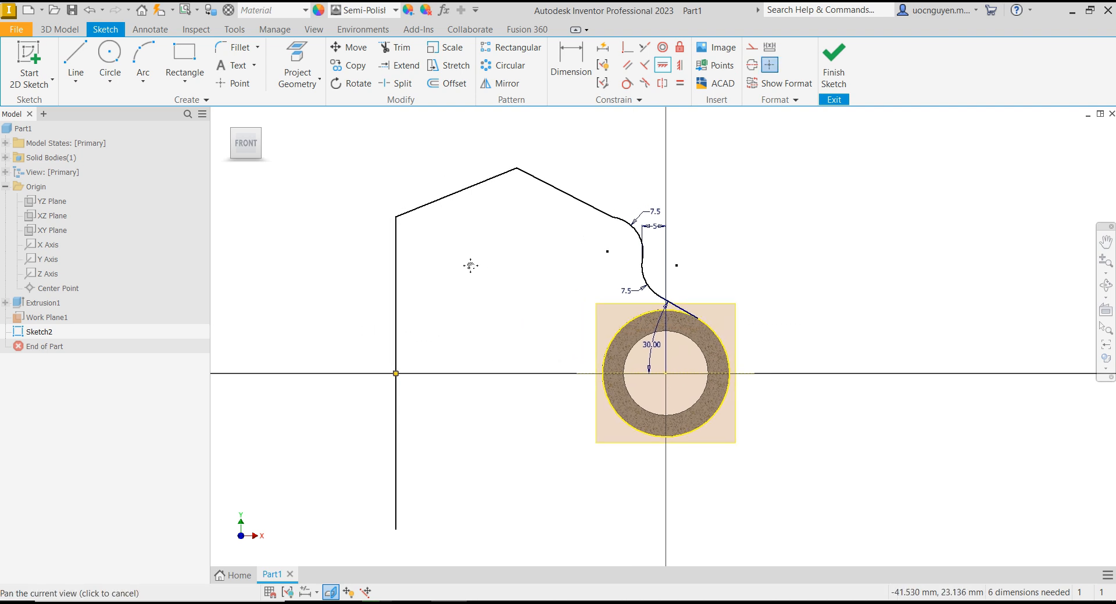
- Make the sloping line beside the S-curve tangent to the upper arc
{"action": "left_click", "coordinate": [627, 83]}
{"action": "left_click", "coordinate": [612, 218]}
{"action": "left_click", "coordinate": [614, 220]}
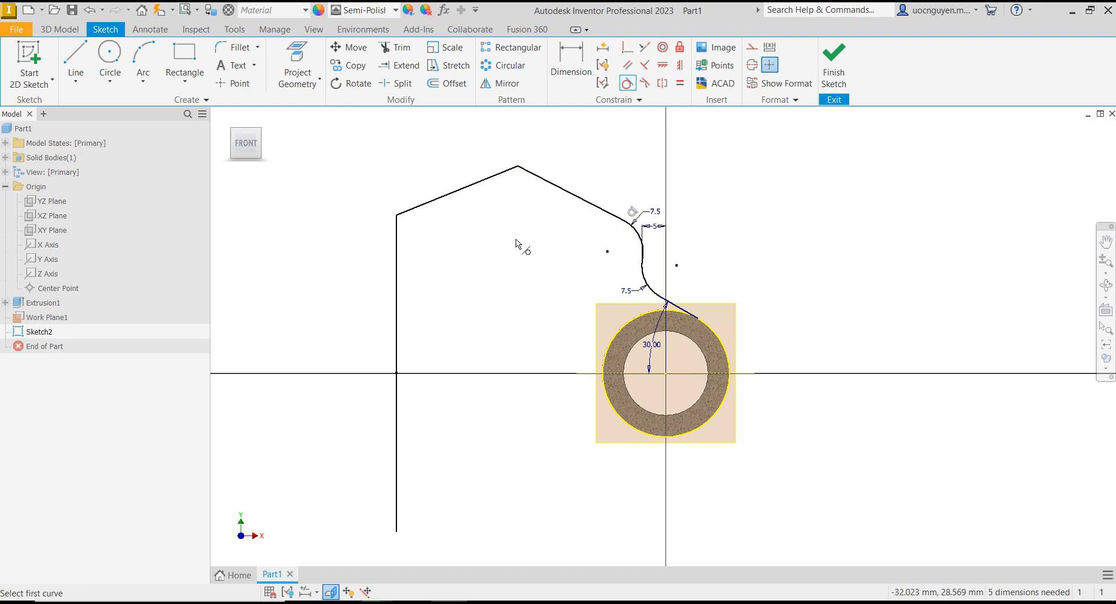
{"action": "left_click", "coordinate": [414, 603]}
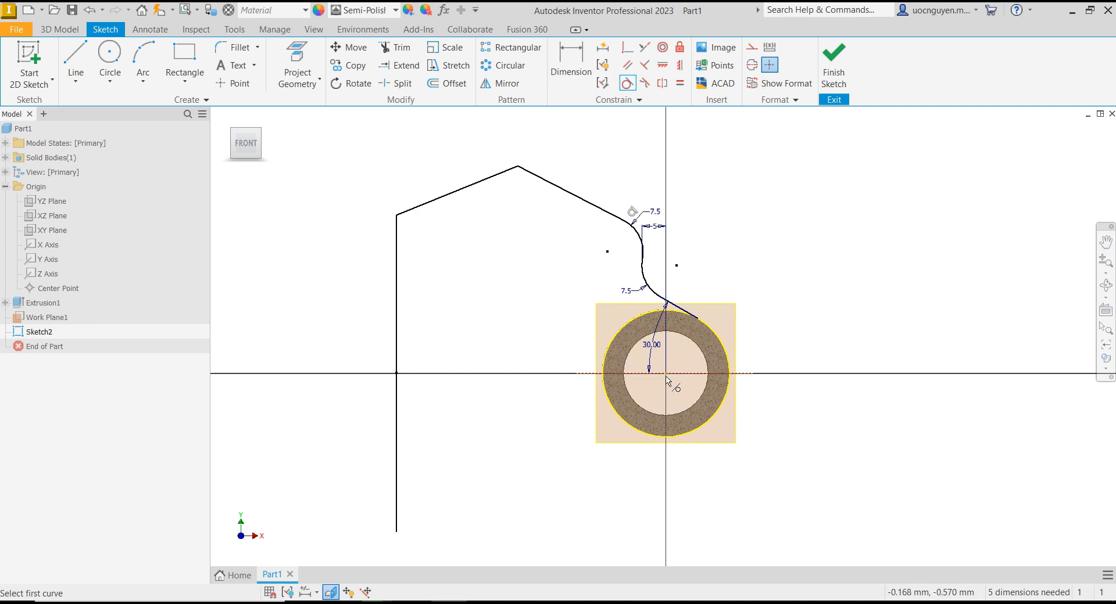
- Dimension the horizontal distance between the circle's centre and the vertical line as 52 mm
{"action": "left_click", "coordinate": [665, 376]}
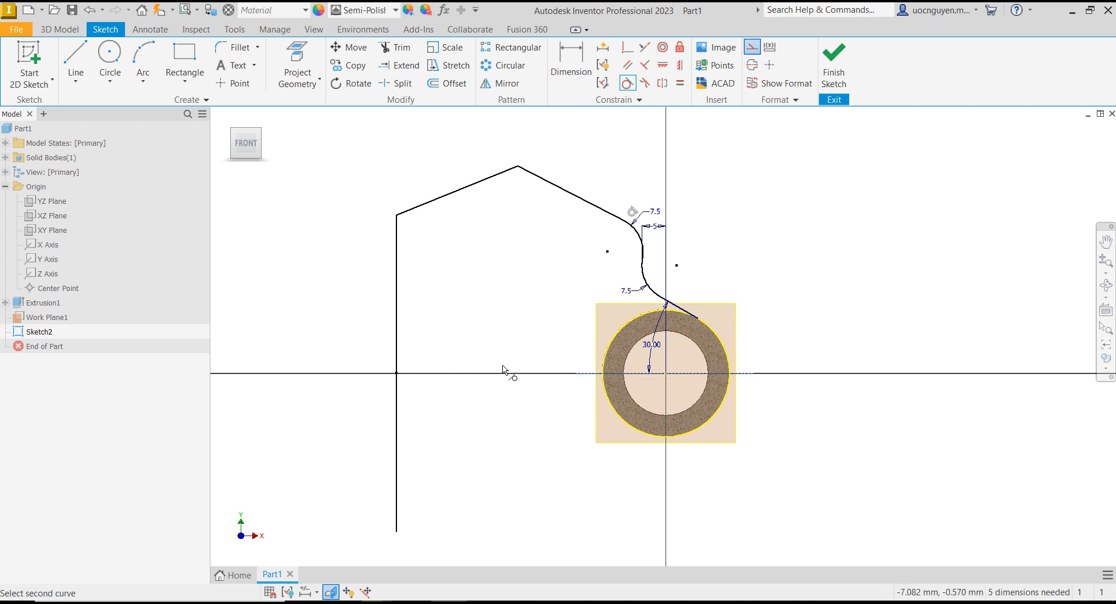
{"action": "left_click", "coordinate": [563, 84]}
{"action": "left_click", "coordinate": [399, 354]}
{"action": "left_click", "coordinate": [521, 121]}
{"action": "type", "text": "52"}
{"action": "key", "text": "Return"}
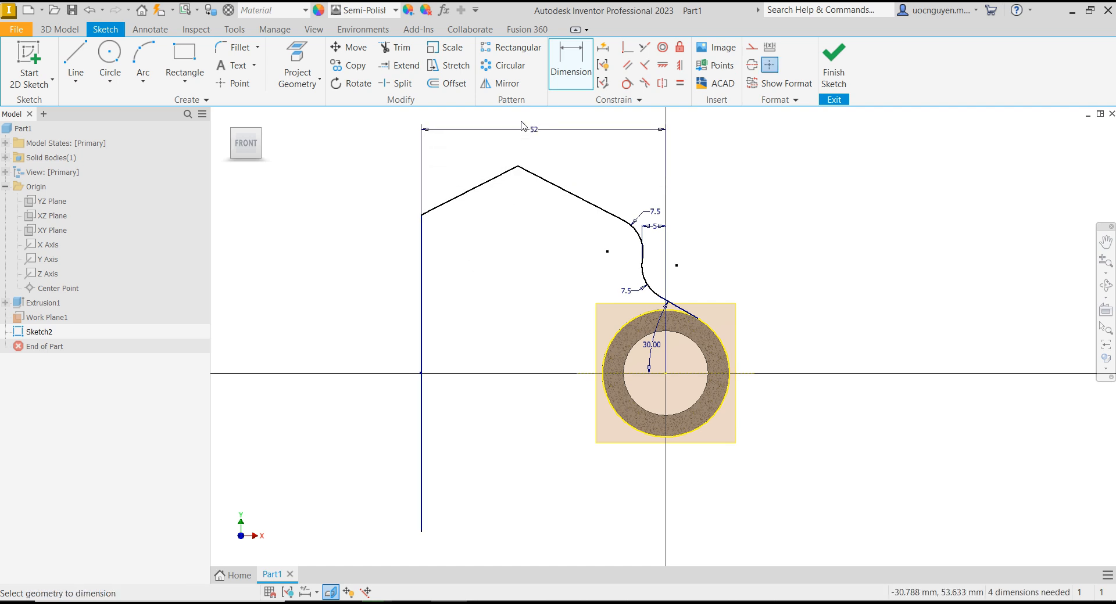
- Dimension the peak's height above the circle's centre as 76/2 mm and the vertical line's length as 50 mm
{"action": "left_click", "coordinate": [518, 168]}
{"action": "left_click", "coordinate": [660, 373]}
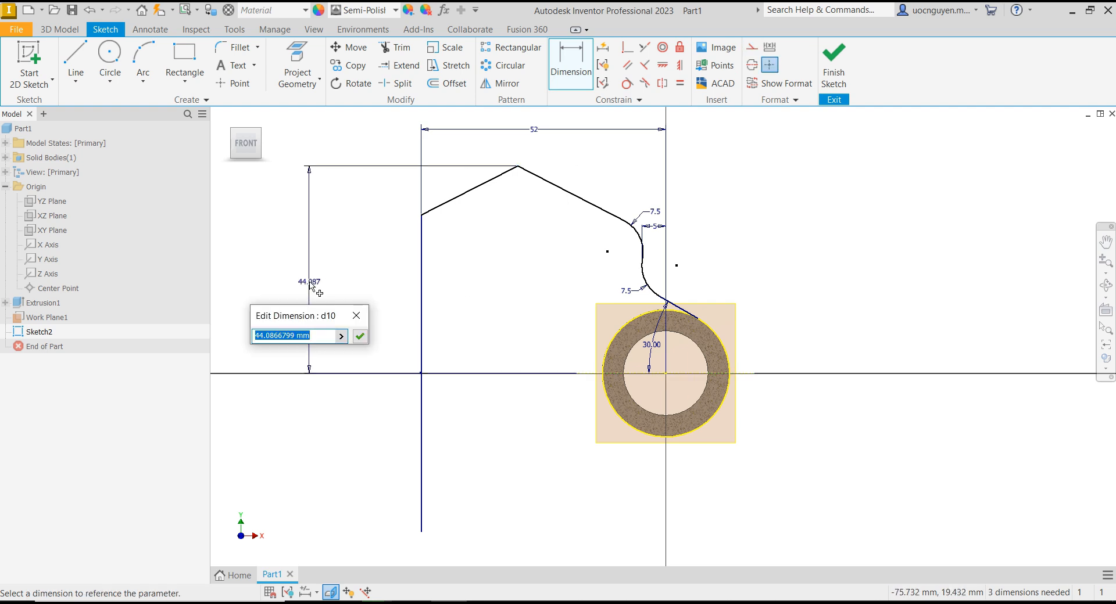
{"action": "type", "text": "76/2"}
{"action": "key", "text": "Return"}
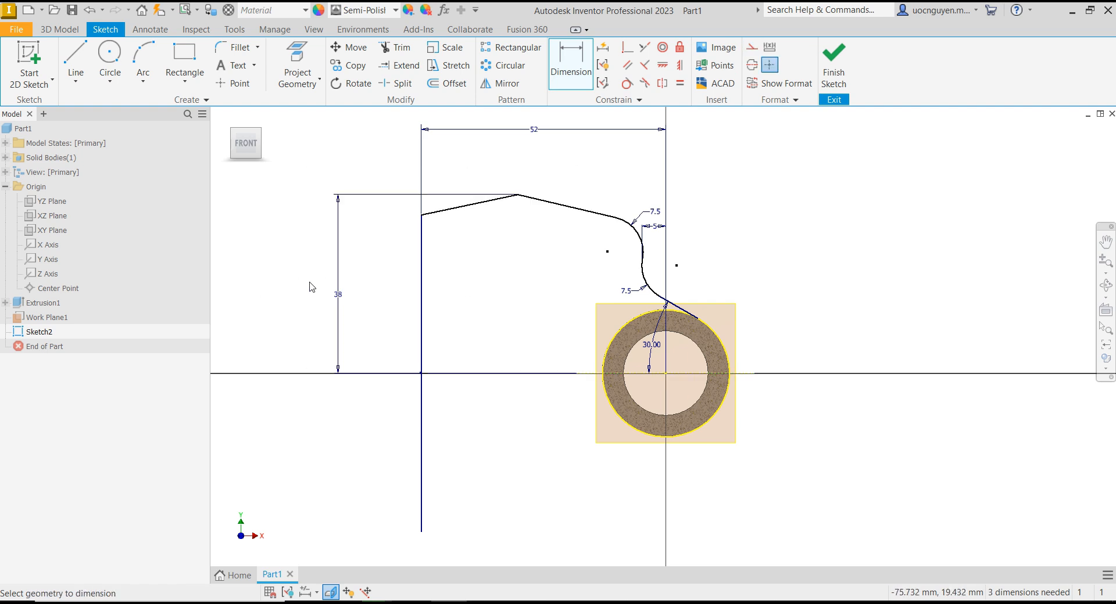
{"action": "left_click", "coordinate": [421, 307]}
{"action": "left_click", "coordinate": [368, 318]}
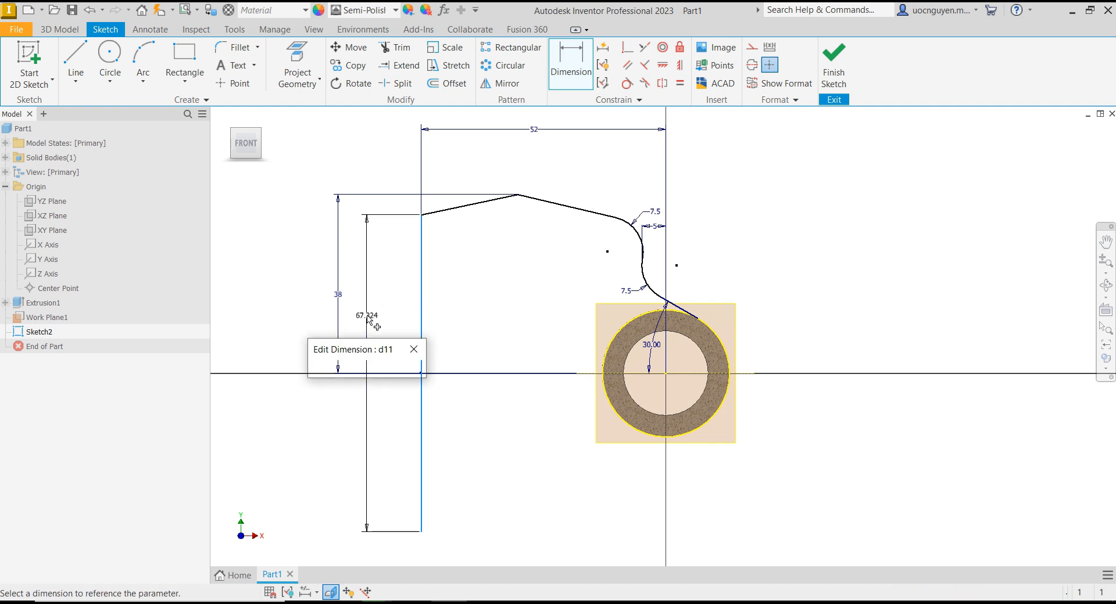
{"action": "type", "text": "50"}
{"action": "key", "text": "Return"}
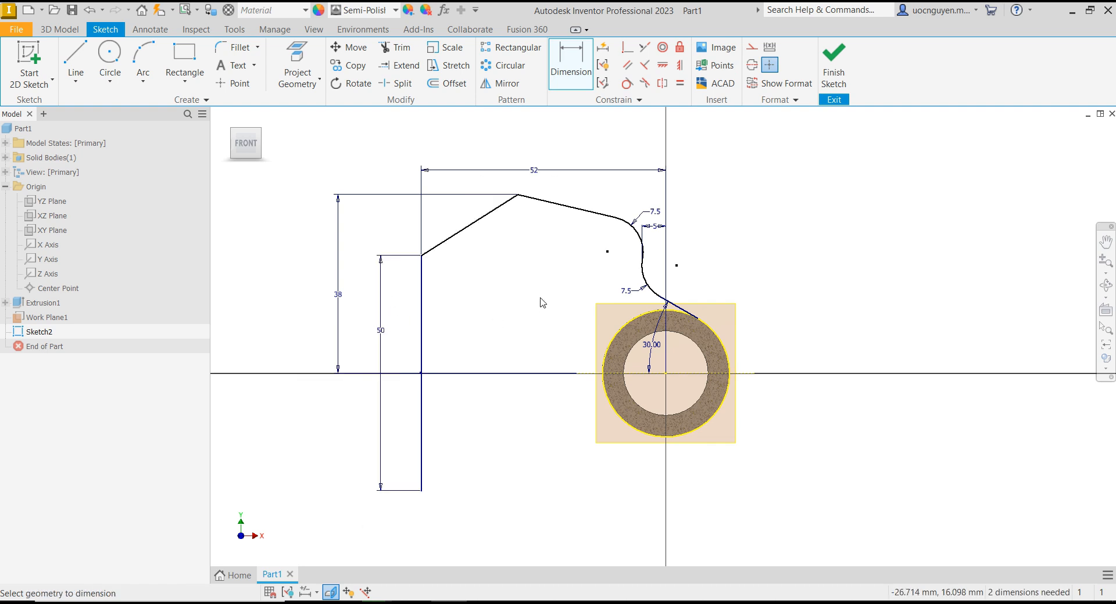
- Examine the profile, and check its corner angles in the reference drawing in PowerPoint before returning to Inventor
{"action": "mouse_move", "coordinate": [513, 301]}
{"action": "middle_mouse_down"}
{"action": "mouse_move", "coordinate": [498, 266]}
{"action": "mouse_move", "coordinate": [505, 288]}
{"action": "middle_mouse_up"}
{"action": "key", "text": "Escape"}
{"action": "scroll", "coordinate": [527, 285], "scroll_direction": "up", "scroll_amount": 5}
{"action": "scroll", "coordinate": [630, 256], "scroll_direction": "down", "scroll_amount": 4}
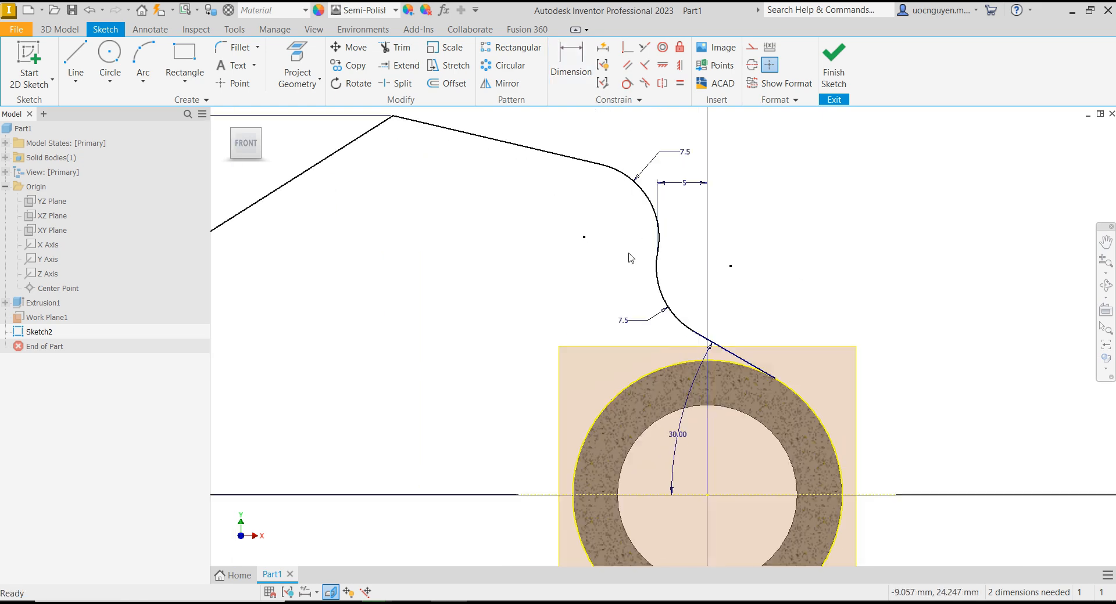
{"action": "scroll", "coordinate": [536, 269], "scroll_direction": "down", "scroll_amount": 1}
{"action": "middle_click_drag", "start_coordinate": [501, 275], "coordinate": [533, 269]}
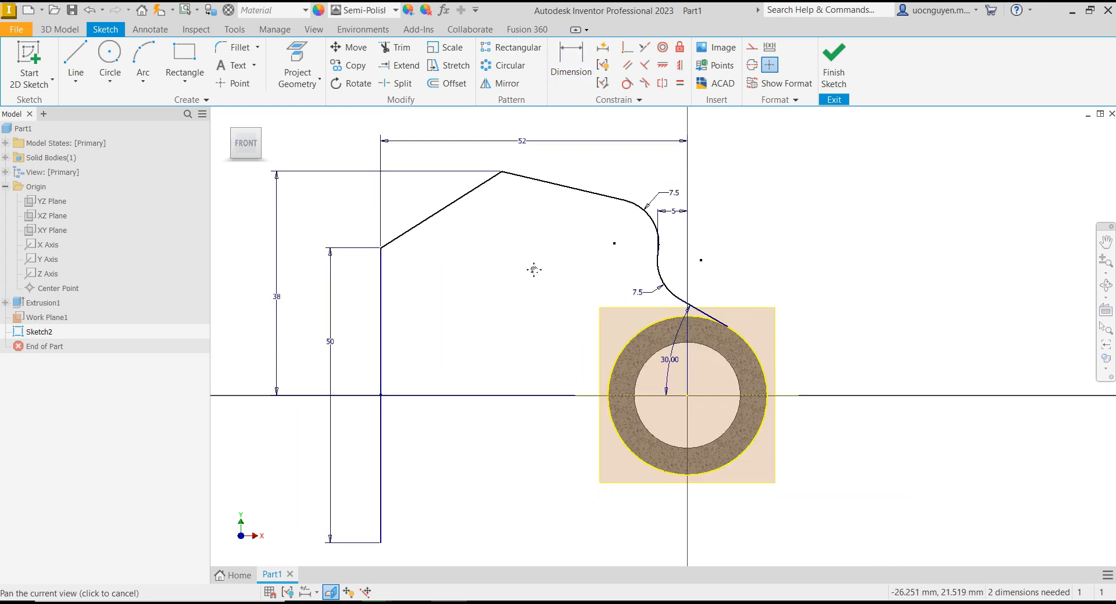
{"action": "key", "text": "alt+Tab"}
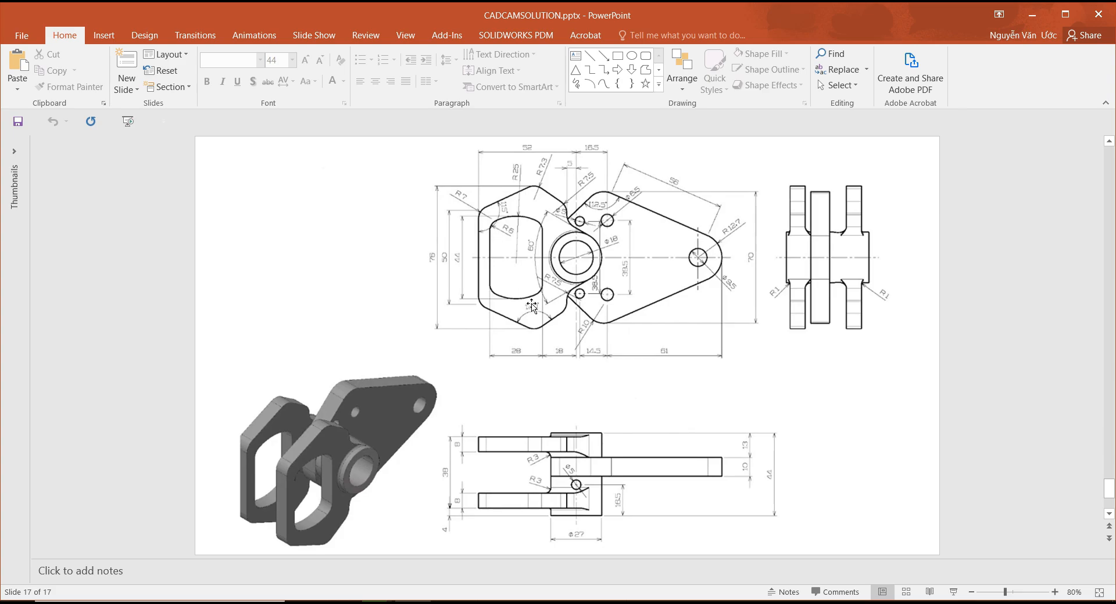
{"action": "key", "text": "alt+Tab"}
- Dimension the angle between the two sloping lines at the peak as 120 degrees
{"action": "left_click", "coordinate": [570, 64]}
{"action": "left_click", "coordinate": [533, 179]}
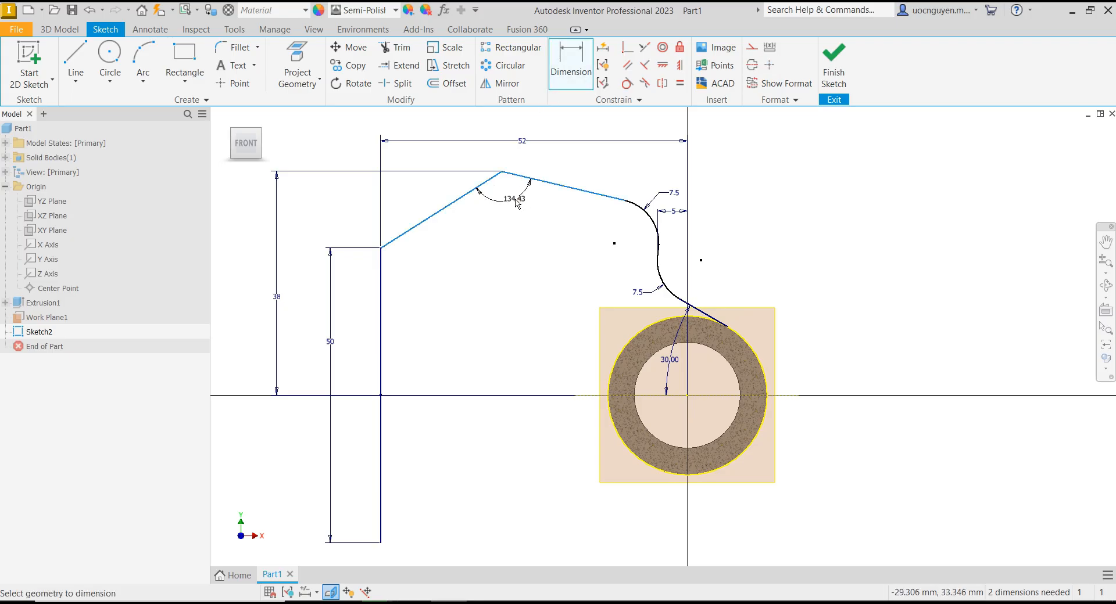
{"action": "left_click", "coordinate": [513, 199]}
{"action": "type", "text": "120"}
{"action": "key", "text": "Return"}
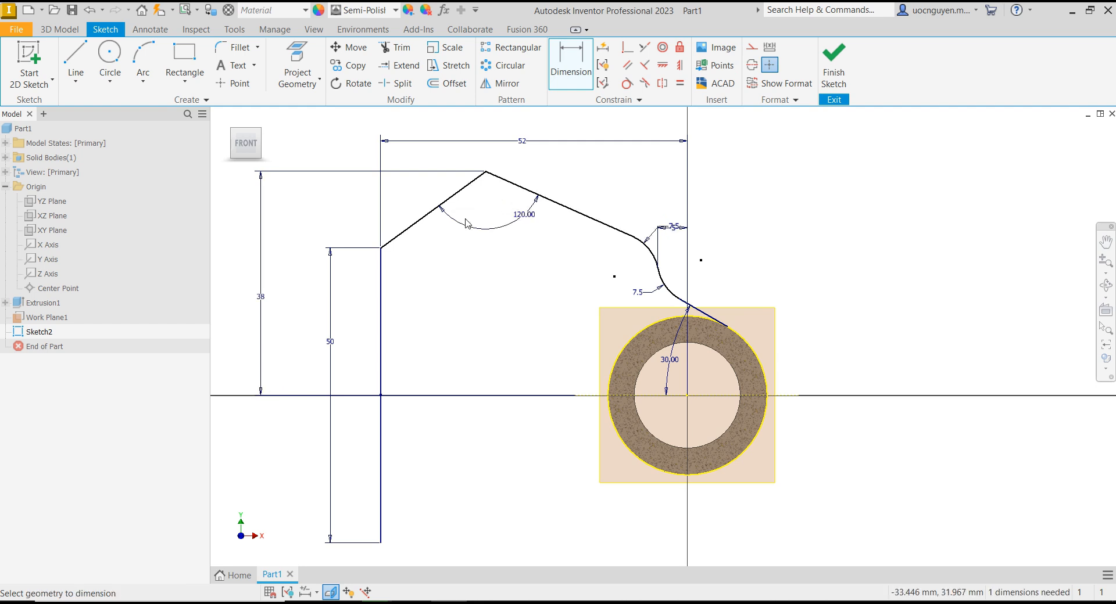
- Dimension the angle between the left sloping line and the vertical line as 115 degrees, and move the 38 mm dimension farther outward
{"action": "left_click", "coordinate": [404, 231]}
{"action": "left_click", "coordinate": [381, 273]}
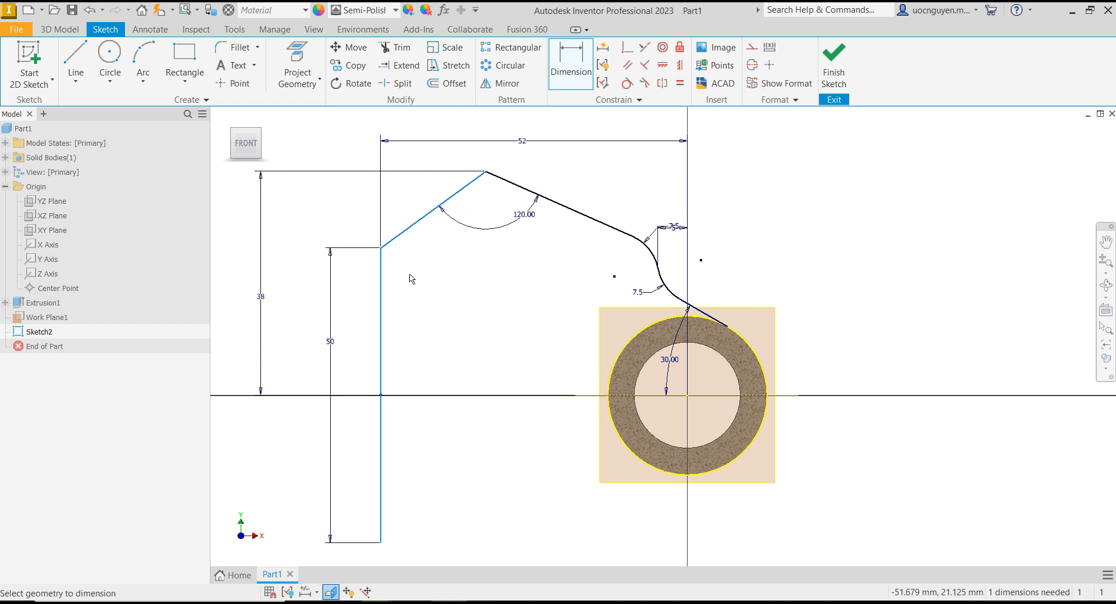
{"action": "left_click", "coordinate": [421, 270]}
{"action": "type", "text": "115"}
{"action": "key", "text": "Return"}
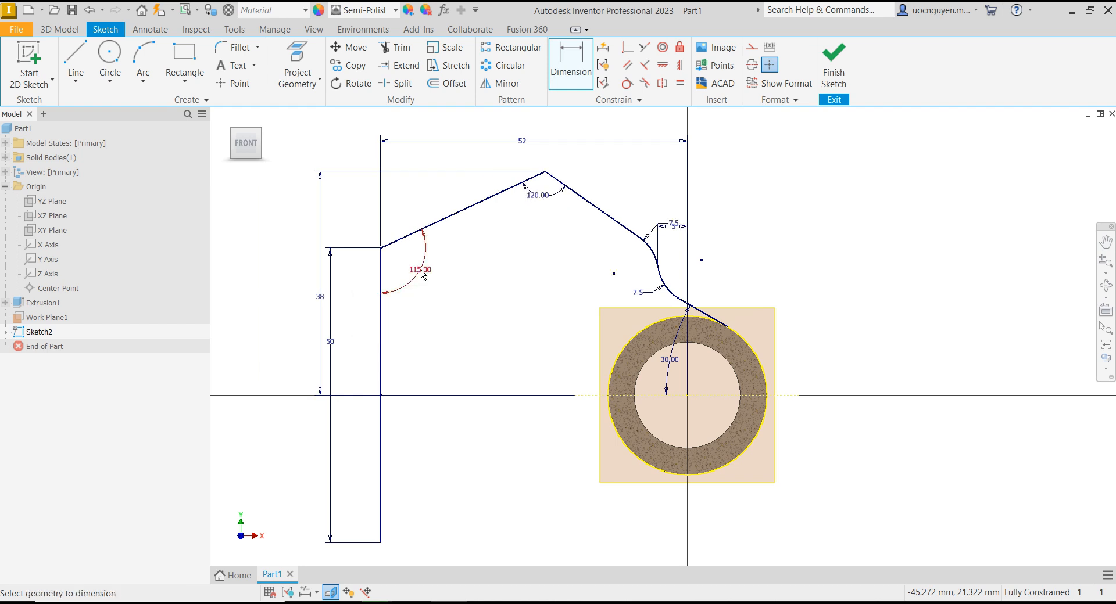
{"action": "key", "text": "Escape"}
{"action": "left_click_drag", "start_coordinate": [319, 325], "coordinate": [278, 325]}
{"action": "mouse_move", "coordinate": [527, 304]}
{"action": "middle_mouse_down"}
{"action": "mouse_move", "coordinate": [563, 300]}
{"action": "mouse_move", "coordinate": [568, 259]}
{"action": "mouse_move", "coordinate": [556, 305]}
{"action": "middle_mouse_up"}
- Mirror the two upper sloping lines, both arcs and the line tangent to the circle about the projected X axis
{"action": "left_click", "coordinate": [507, 83]}
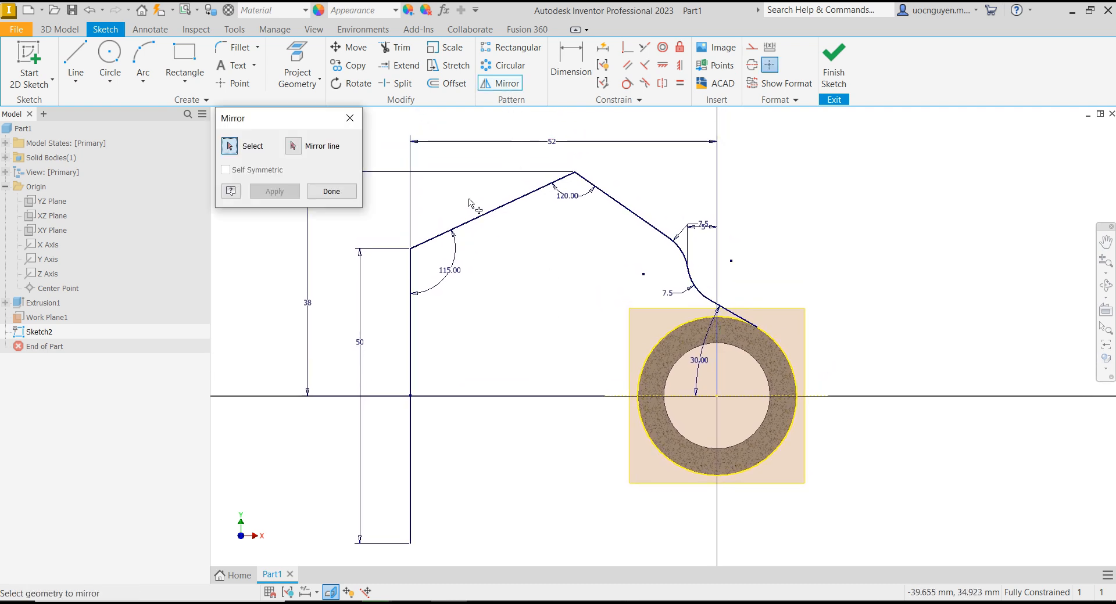
{"action": "left_click", "coordinate": [431, 243]}
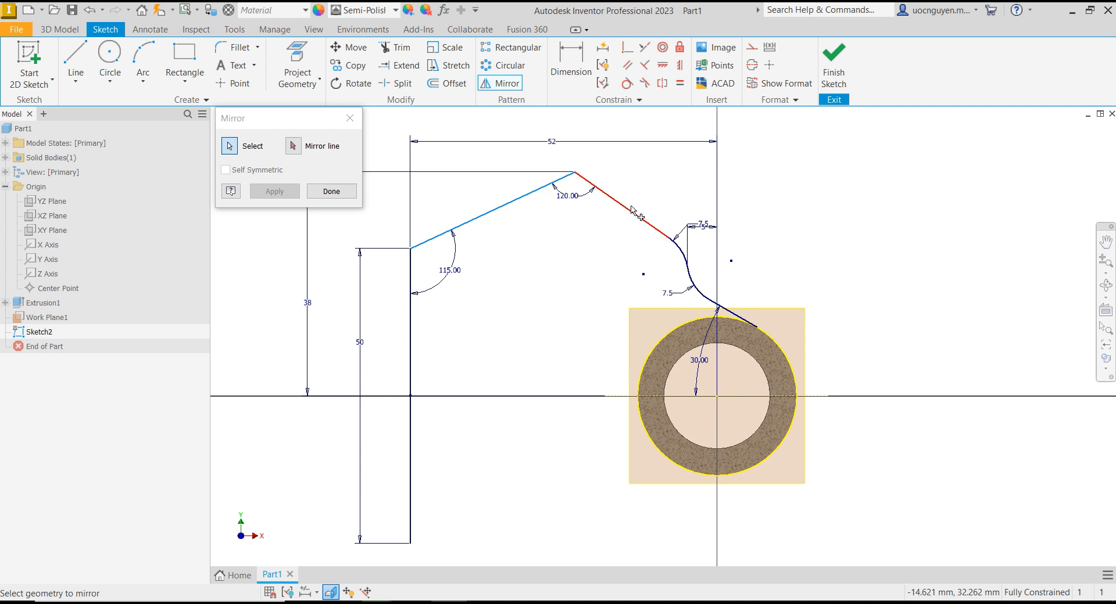
{"action": "left_click", "coordinate": [692, 280]}
{"action": "left_click", "coordinate": [729, 312]}
{"action": "left_click", "coordinate": [293, 146]}
{"action": "middle_click_drag", "start_coordinate": [561, 332], "coordinate": [558, 259]}
{"action": "left_click", "coordinate": [683, 327]}
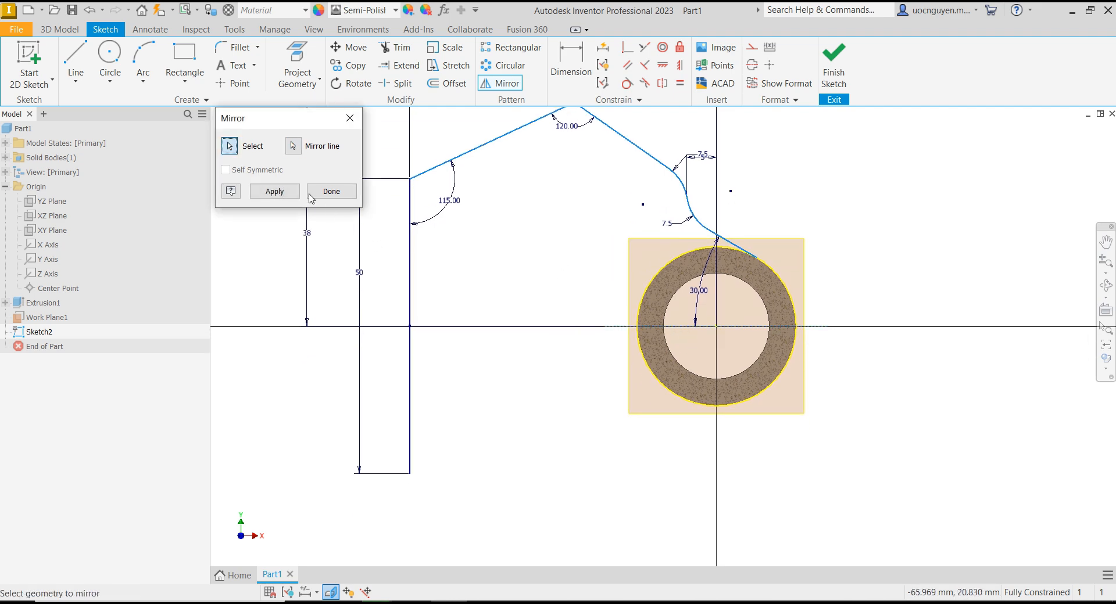
{"action": "left_click", "coordinate": [287, 191]}
{"action": "left_click", "coordinate": [332, 191]}
- Consult the reference drawing for the corner radii, and fillet the profile's upper and lower peaks with a 7.3 mm radius
{"action": "middle_click_drag", "start_coordinate": [533, 249], "coordinate": [514, 337]}
{"action": "key", "text": "alt+Tab"}
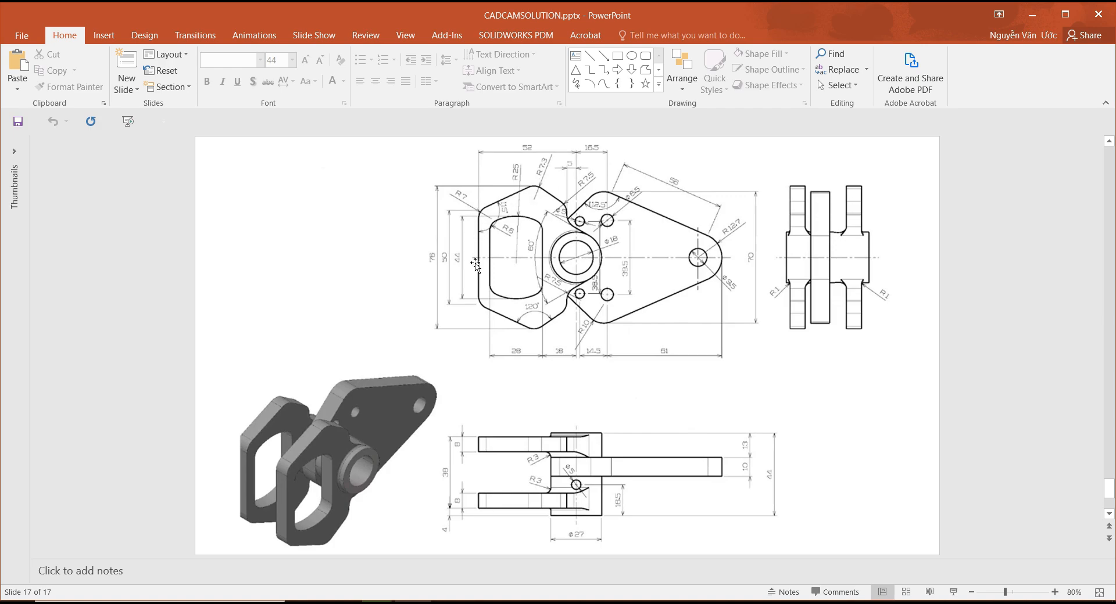
{"action": "key", "text": "alt+Tab"}
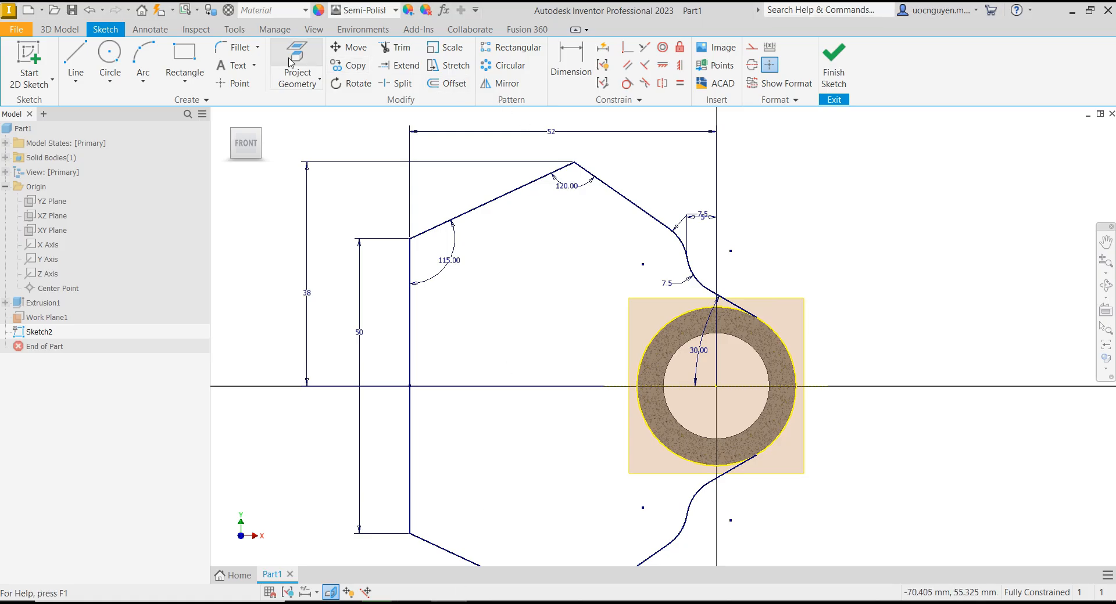
{"action": "left_click", "coordinate": [224, 53]}
{"action": "type", "text": "7.3"}
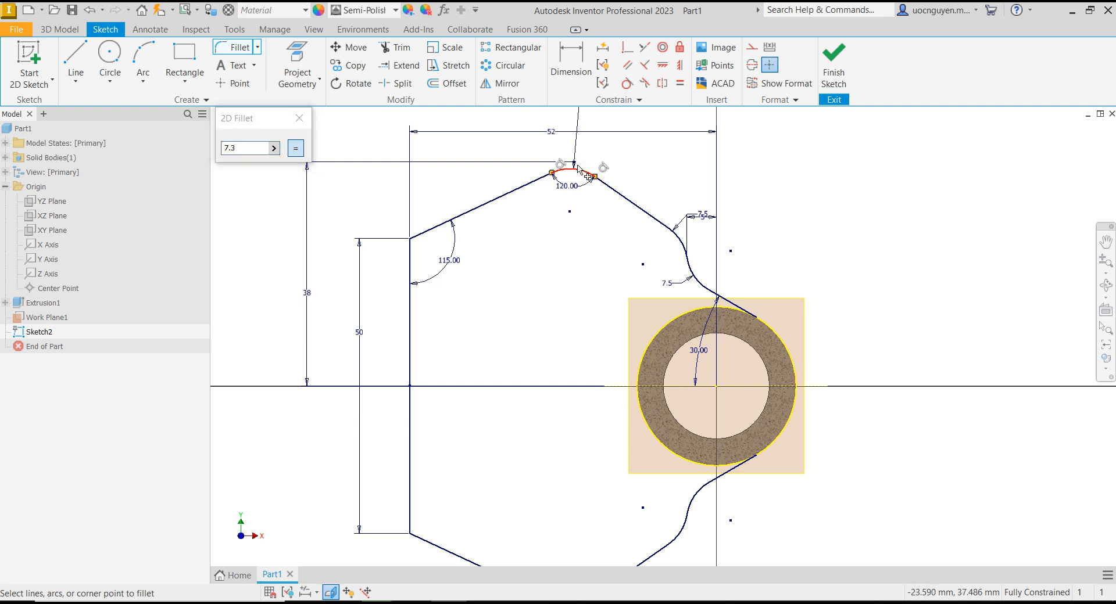
{"action": "mouse_move", "coordinate": [555, 308]}
{"action": "middle_mouse_down"}
{"action": "mouse_move", "coordinate": [564, 221]}
{"action": "mouse_move", "coordinate": [558, 303]}
{"action": "mouse_move", "coordinate": [570, 317]}
{"action": "middle_mouse_up"}
{"action": "left_click", "coordinate": [583, 520]}
{"action": "left_click", "coordinate": [621, 142]}
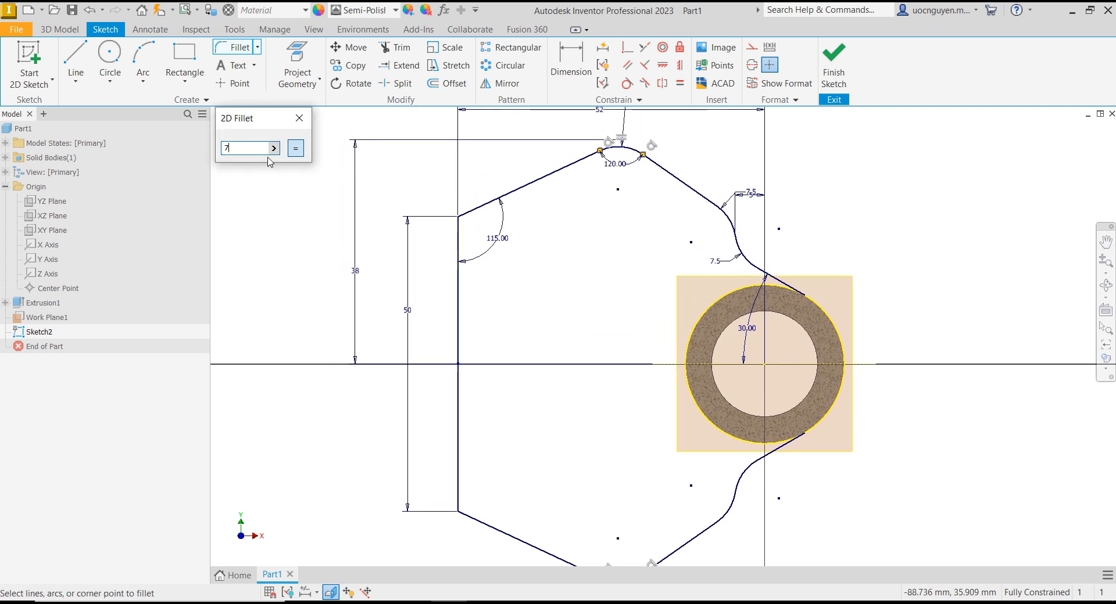
- Try to fillet the profile's upper-left corner with a 7 mm radius, and undo it
{"action": "left_click", "coordinate": [460, 213]}
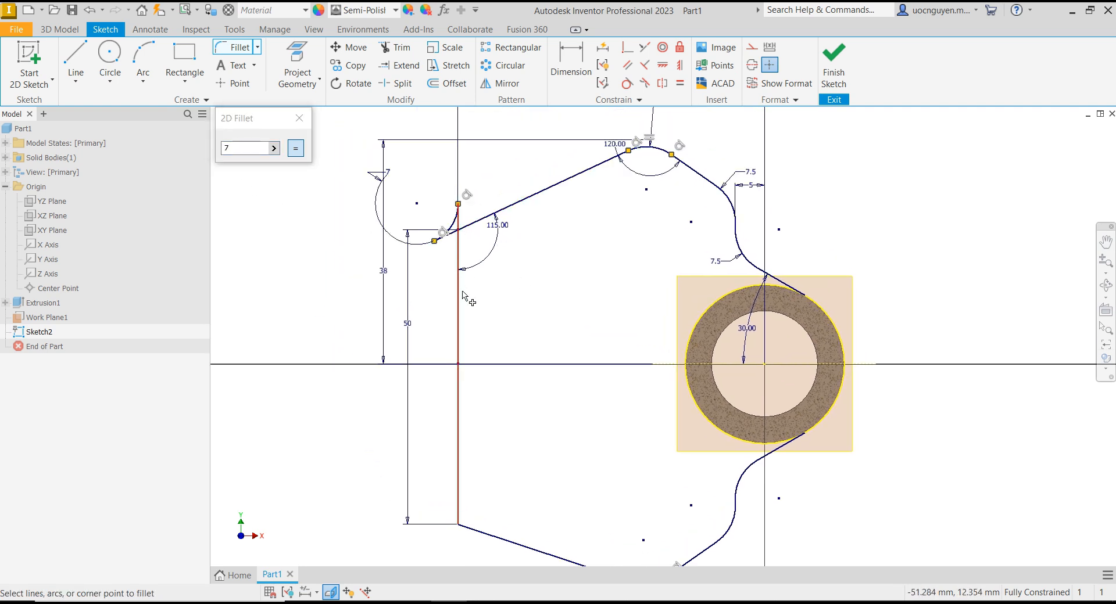
{"action": "key", "text": "Escape"}
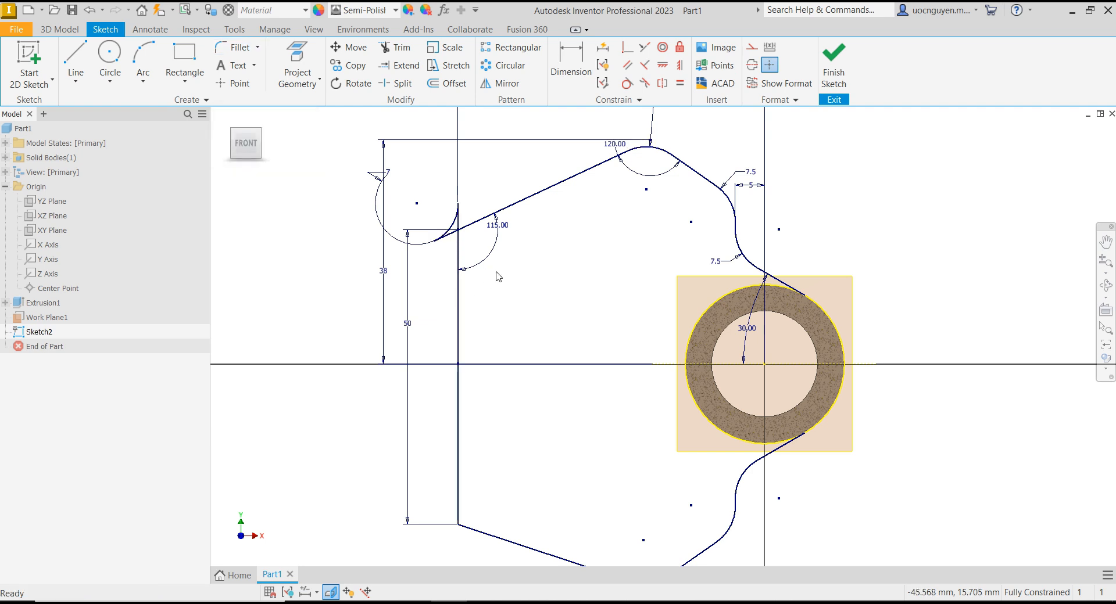
{"action": "key", "text": "ctrl+z"}
- Fillet the profile's lower-left and upper-left corners with a 7 mm radius, and move the 52 mm dimension higher above the profile
{"action": "left_click", "coordinate": [235, 47]}
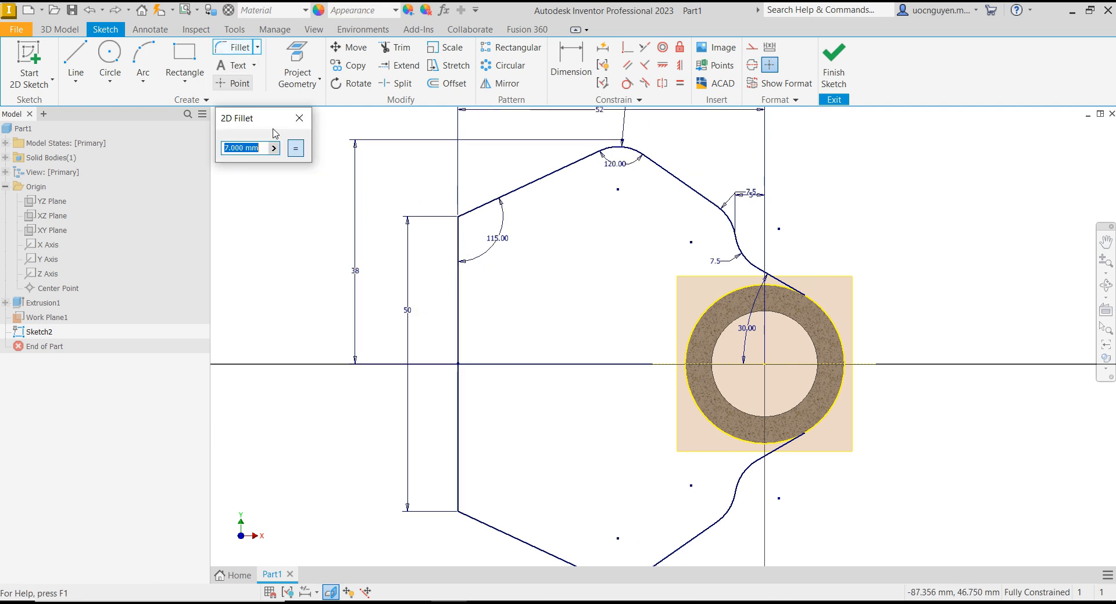
{"action": "left_click", "coordinate": [459, 511]}
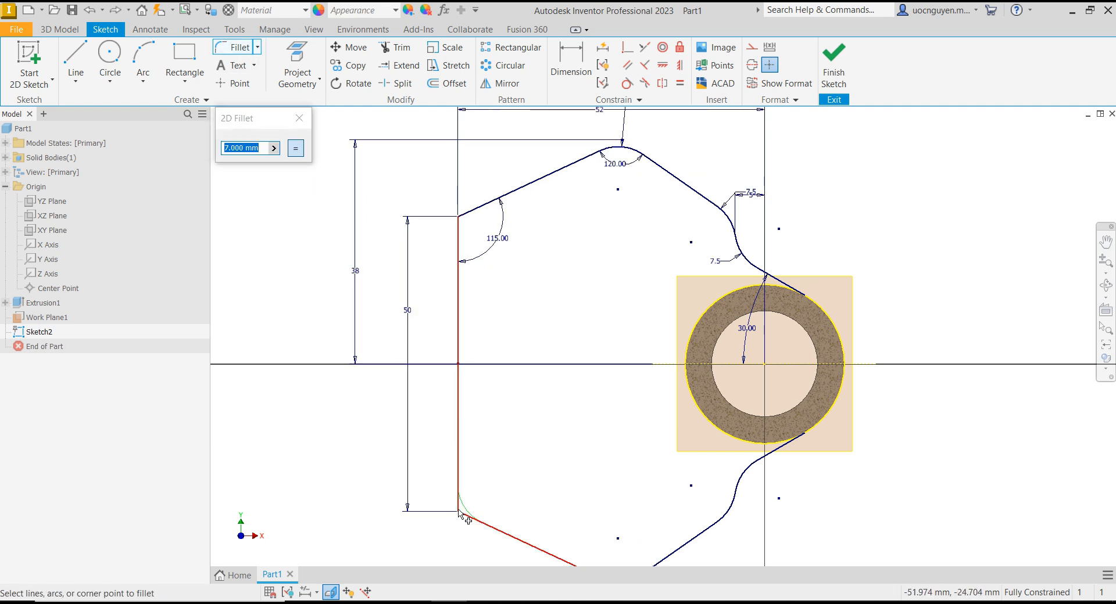
{"action": "left_click", "coordinate": [460, 234]}
{"action": "left_click", "coordinate": [300, 121]}
{"action": "mouse_move", "coordinate": [578, 305]}
{"action": "middle_mouse_down"}
{"action": "mouse_move", "coordinate": [523, 264]}
{"action": "mouse_move", "coordinate": [543, 321]}
{"action": "middle_mouse_up"}
{"action": "scroll", "coordinate": [544, 323], "scroll_direction": "up", "scroll_amount": 3}
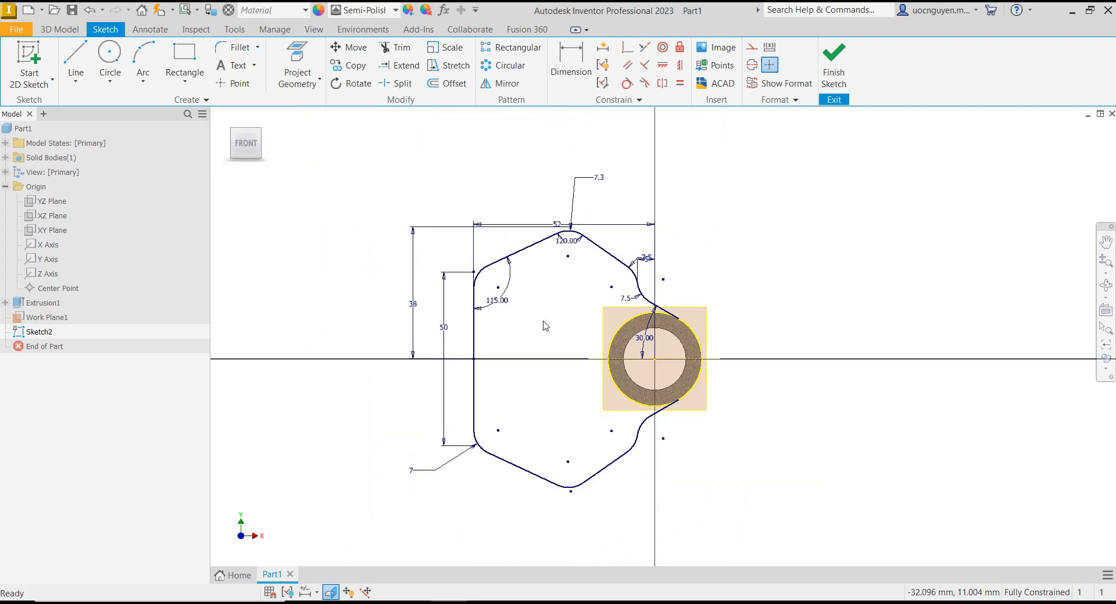
{"action": "left_click_drag", "start_coordinate": [557, 212], "coordinate": [559, 153]}
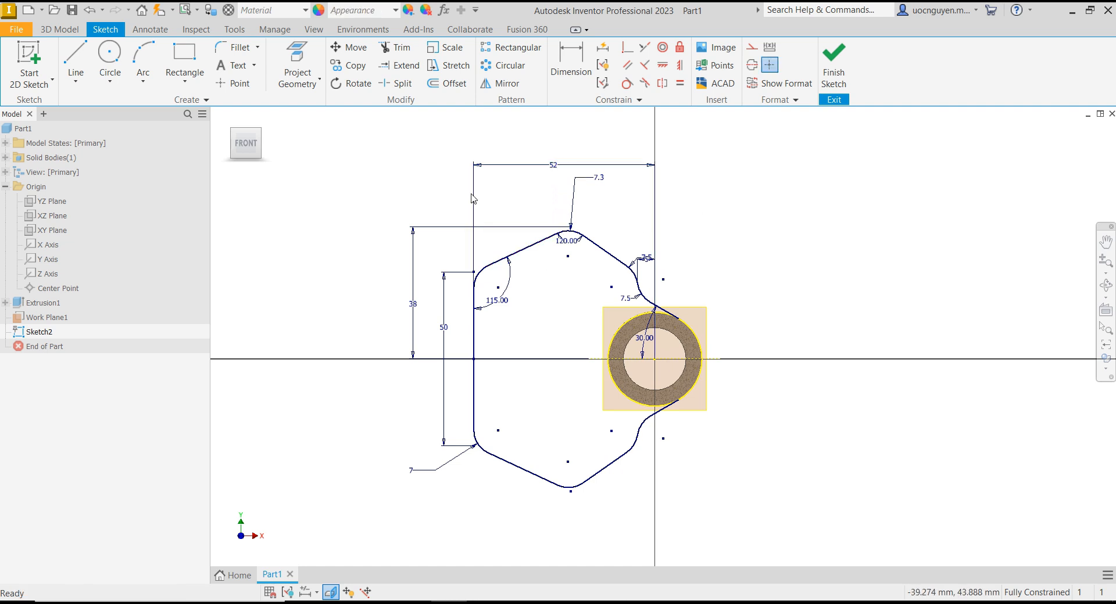
- Sketch a vertical line crossing the X axis inside the profile, near its left edge
{"action": "left_click", "coordinate": [75, 63]}
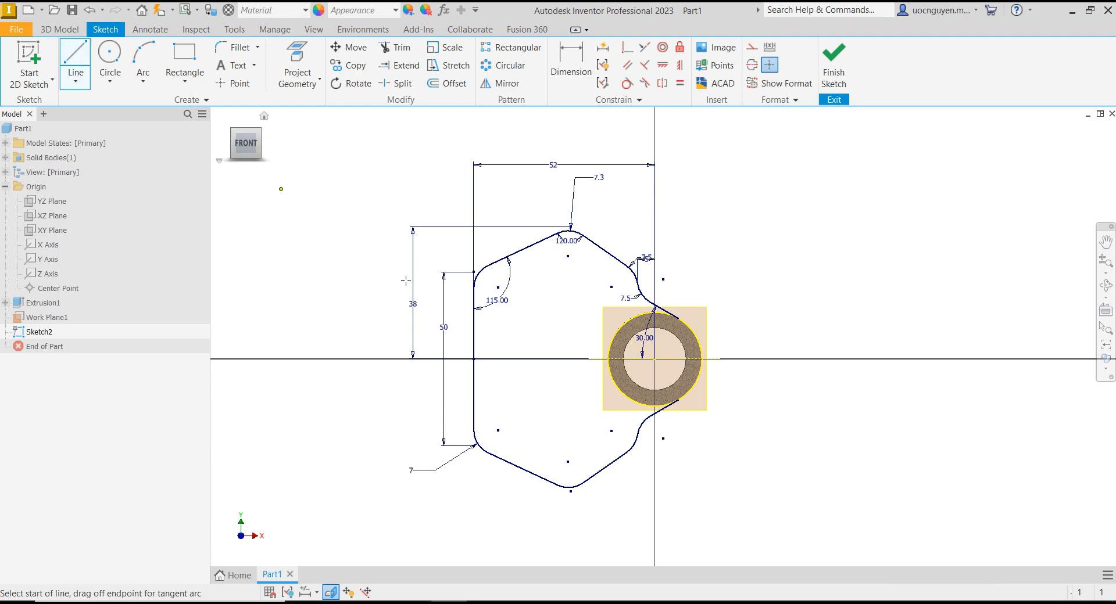
{"action": "scroll", "coordinate": [503, 386], "scroll_direction": "up", "scroll_amount": 3}
{"action": "left_click", "coordinate": [503, 386]}
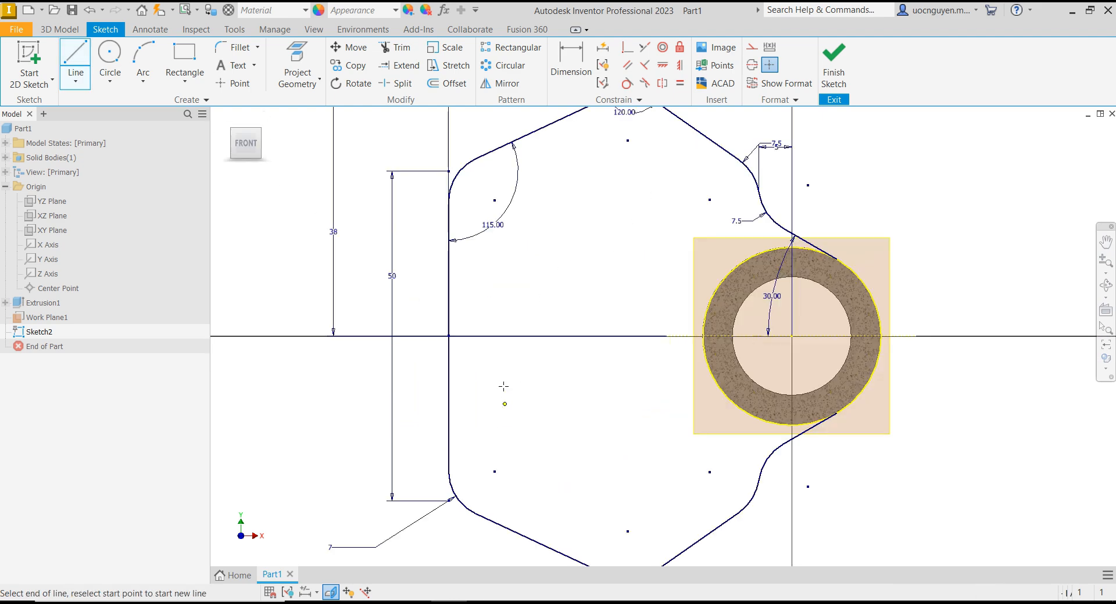
{"action": "left_click", "coordinate": [504, 277]}
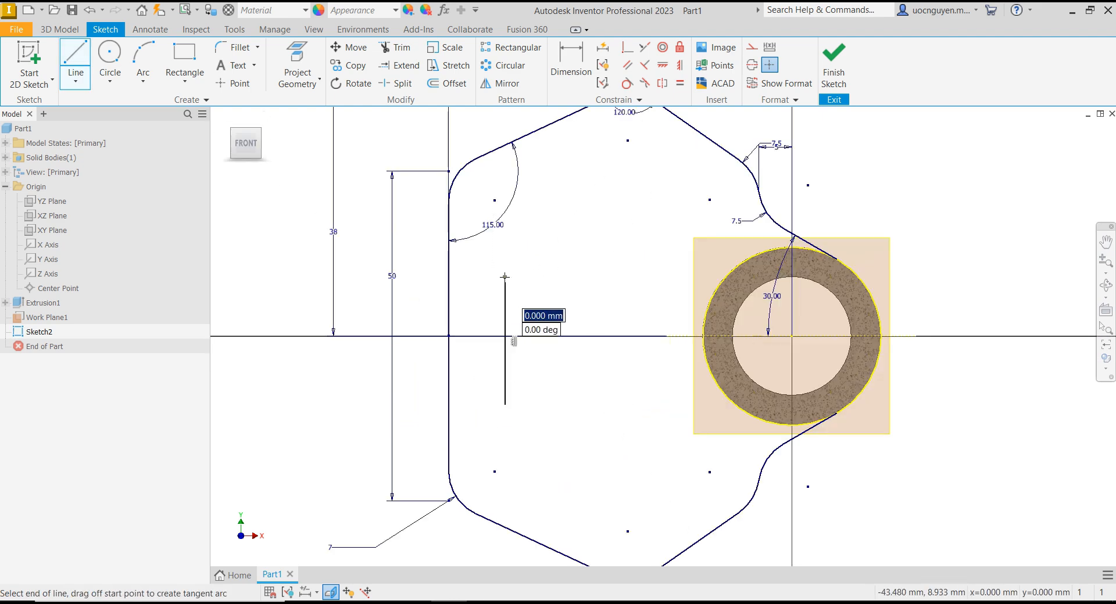
{"action": "key", "text": "Escape"}
- Consult the reference drawing for the slot shape, and sketch a three-point corner arc curving right from the inner vertical line's upper end
{"action": "scroll", "coordinate": [560, 286], "scroll_direction": "down", "scroll_amount": 1}
{"action": "key", "text": "alt+Tab"}
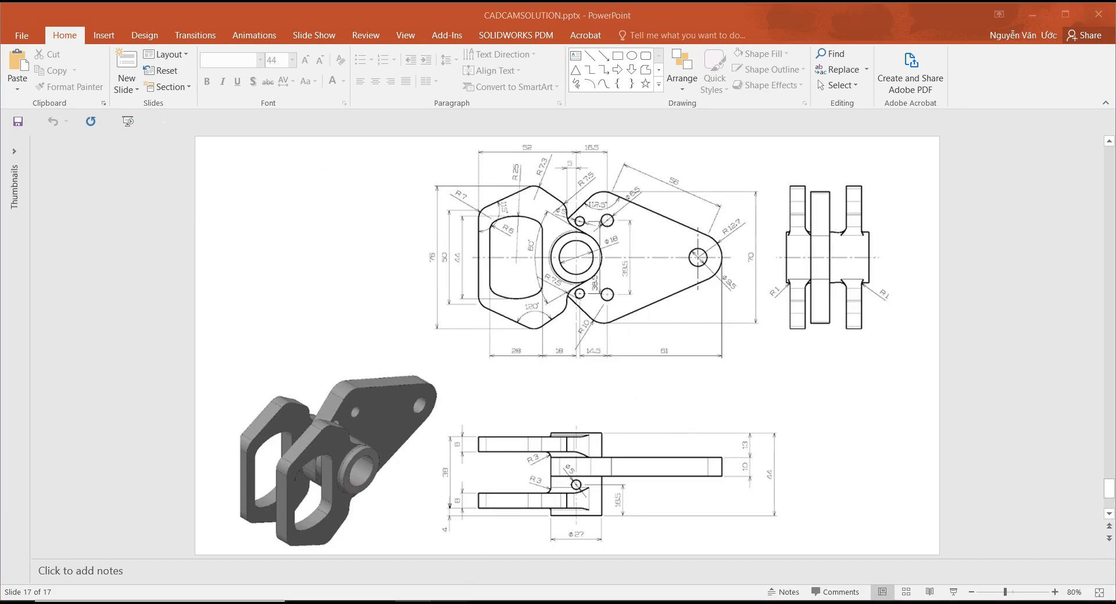
{"action": "key", "text": "alt+Tab"}
{"action": "left_click", "coordinate": [143, 58]}
{"action": "left_click", "coordinate": [469, 271]}
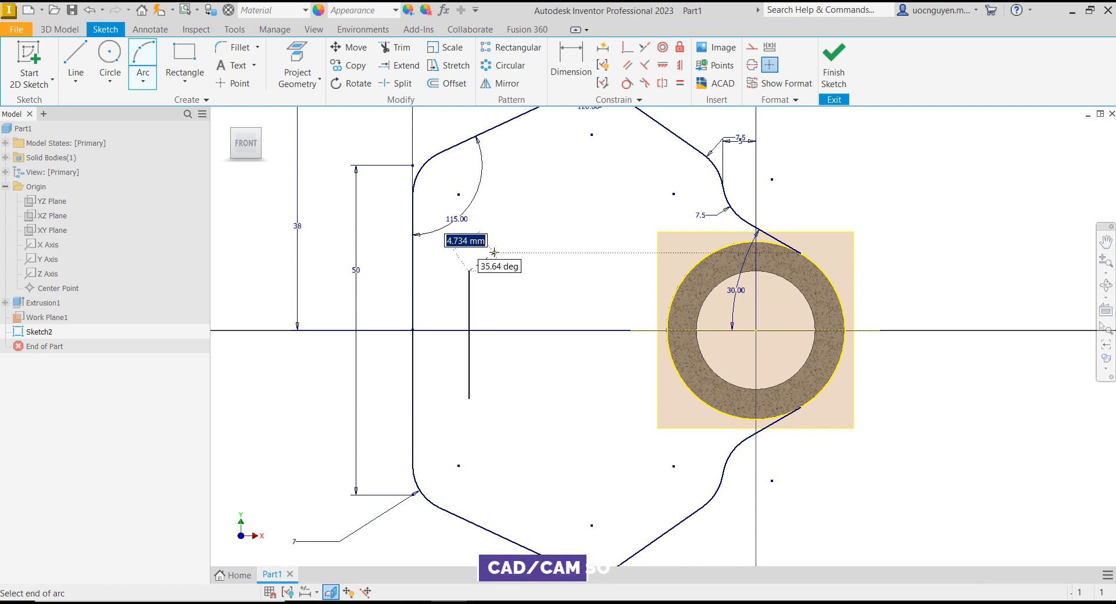
{"action": "left_click", "coordinate": [480, 253]}
{"action": "left_click", "coordinate": [478, 254]}
- Apply a horizontal constraint between the inner vertical line's midpoint and the tube's centre
{"action": "left_click", "coordinate": [663, 65]}
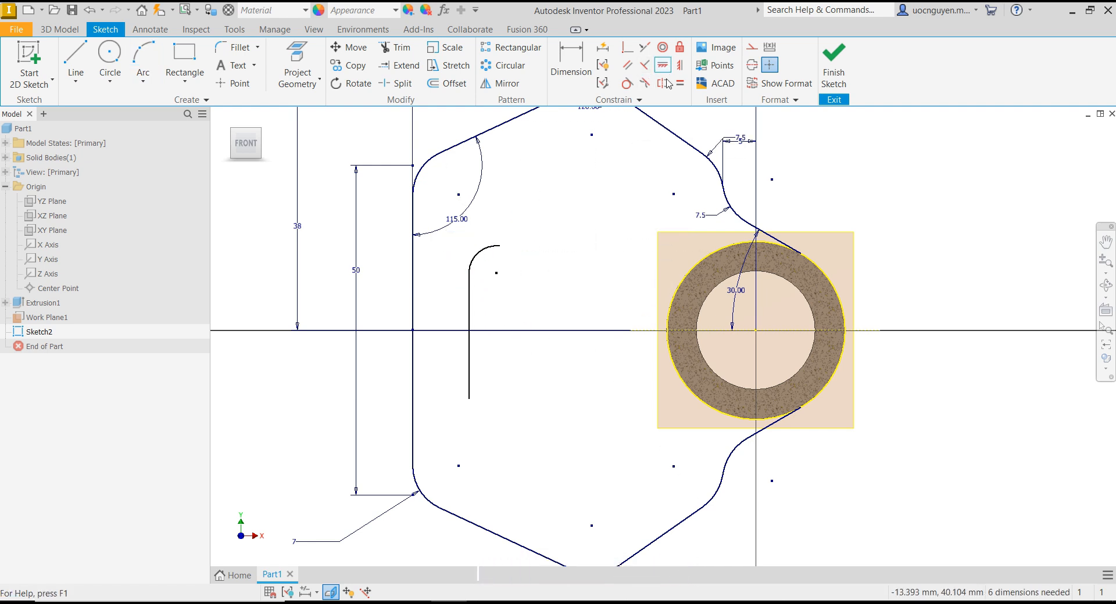
{"action": "left_click", "coordinate": [469, 336]}
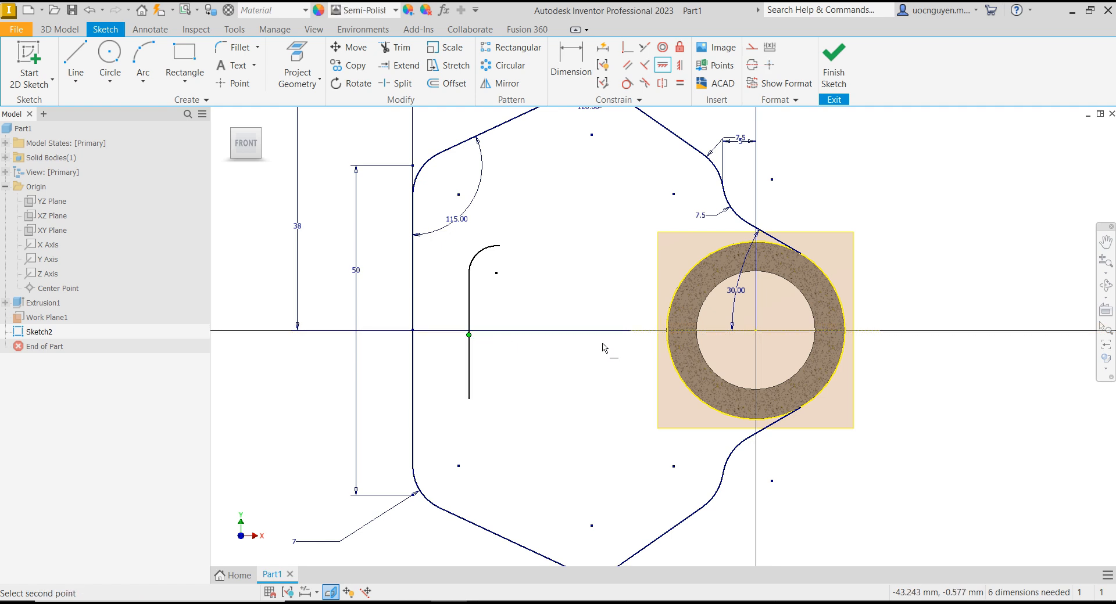
{"action": "left_click", "coordinate": [757, 332]}
{"action": "key", "text": "Escape"}
- Sketch a wide shallow arc from the corner arc's end, and a small downward arc of about 3.6 mm radius at its other end
{"action": "key", "text": "a"}
{"action": "left_click", "coordinate": [500, 241]}
{"action": "left_click", "coordinate": [600, 240]}
{"action": "left_click", "coordinate": [572, 231]}
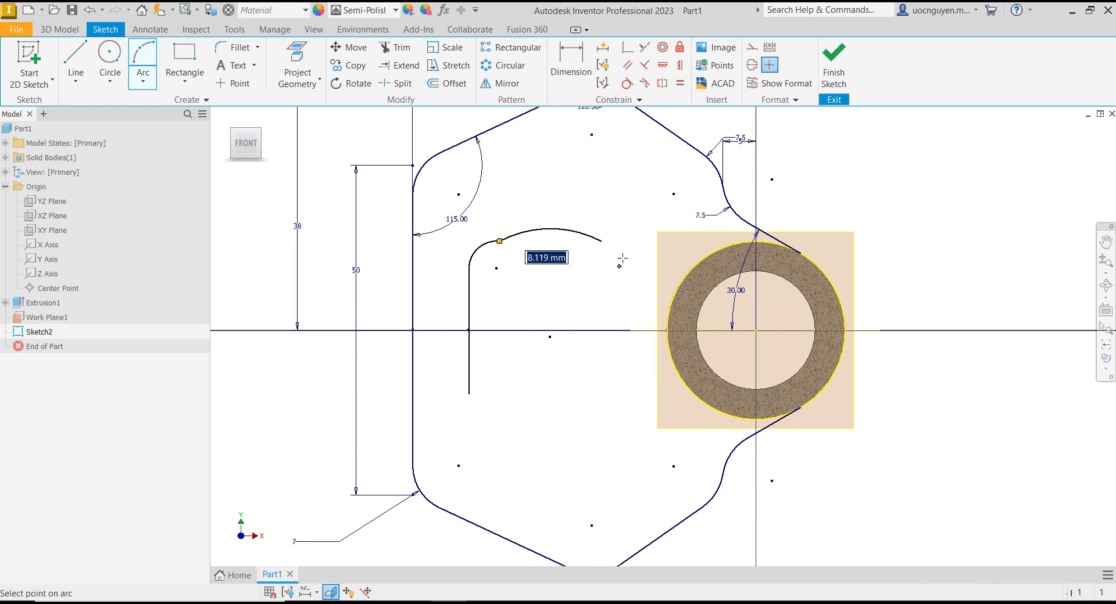
{"action": "scroll", "coordinate": [615, 250], "scroll_direction": "down", "scroll_amount": 5}
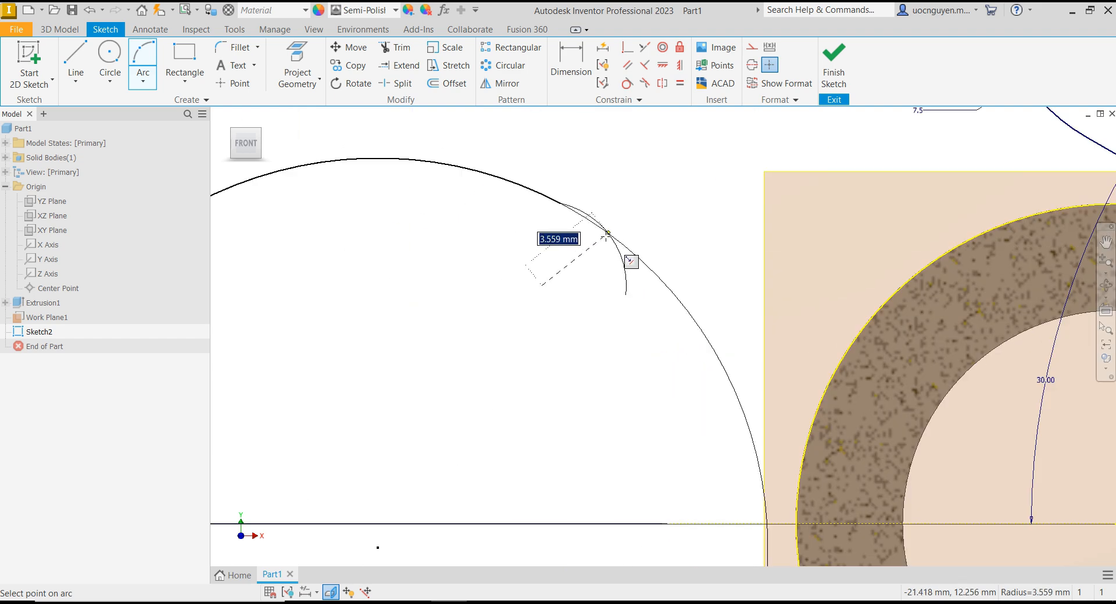
{"action": "left_click", "coordinate": [607, 233]}
{"action": "scroll", "coordinate": [629, 152], "scroll_direction": "up", "scroll_amount": 5}
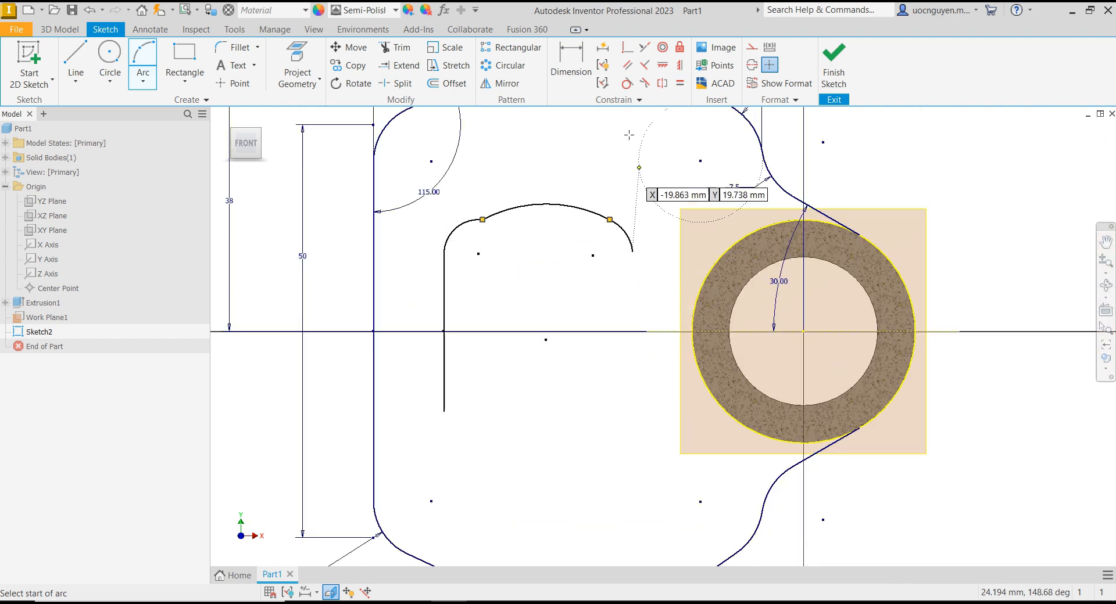
- Make the wide arc tangent to the small arcs at its left and right ends
{"action": "left_click", "coordinate": [627, 83]}
{"action": "left_click", "coordinate": [546, 205]}
{"action": "left_click", "coordinate": [459, 229]}
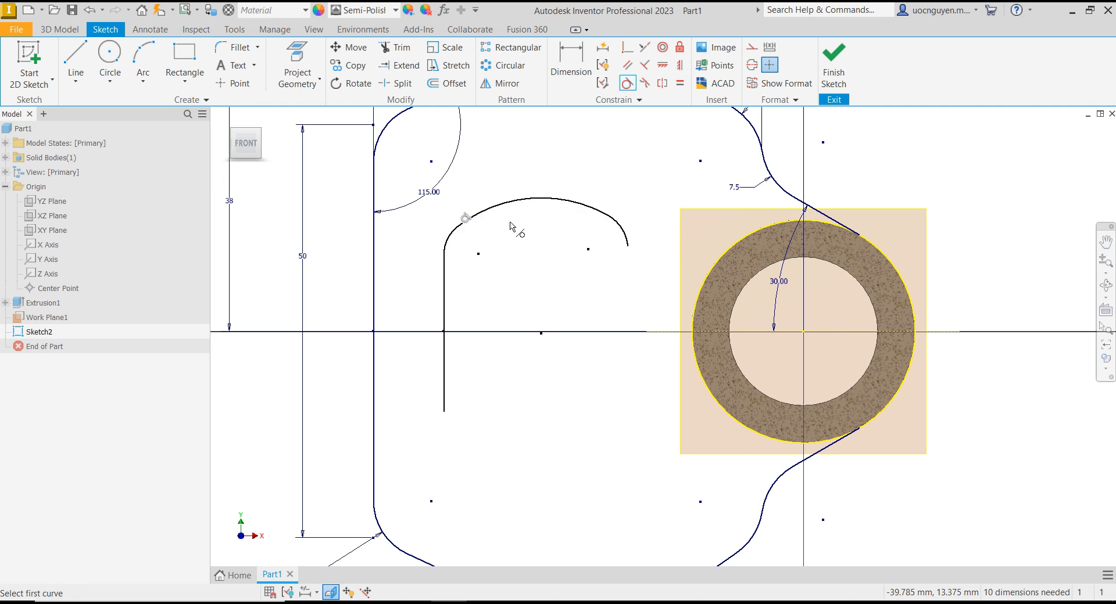
{"action": "left_click", "coordinate": [581, 204]}
{"action": "left_click", "coordinate": [623, 232]}
- Dimension the radii of the left and right small arcs as 6 mm each
{"action": "left_click", "coordinate": [575, 72]}
{"action": "left_click", "coordinate": [455, 238]}
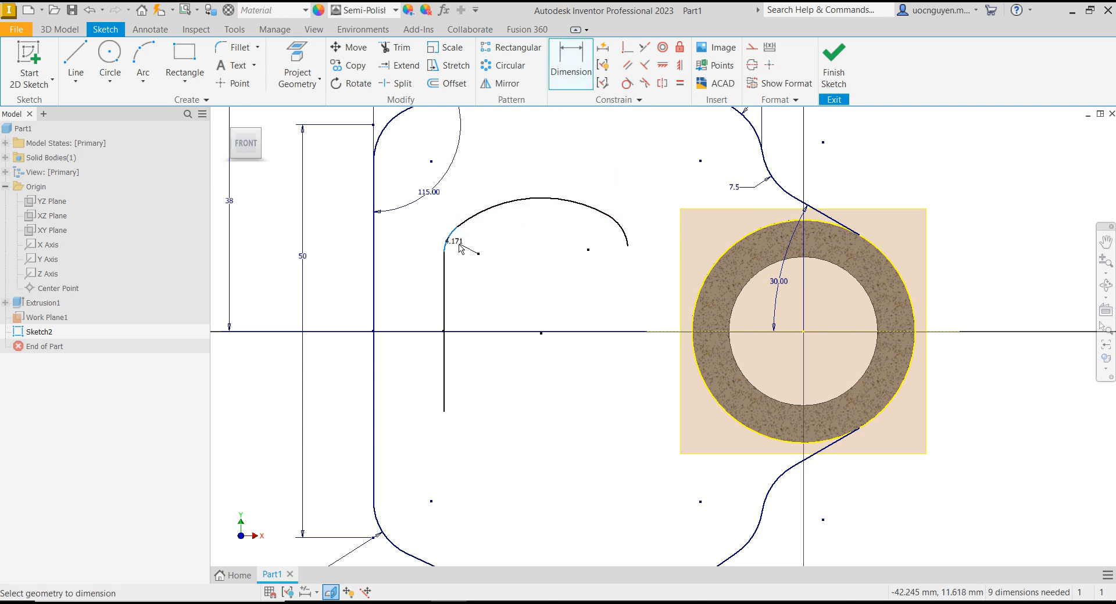
{"action": "scroll", "coordinate": [462, 247], "scroll_direction": "up", "scroll_amount": 3}
{"action": "left_click", "coordinate": [391, 216]}
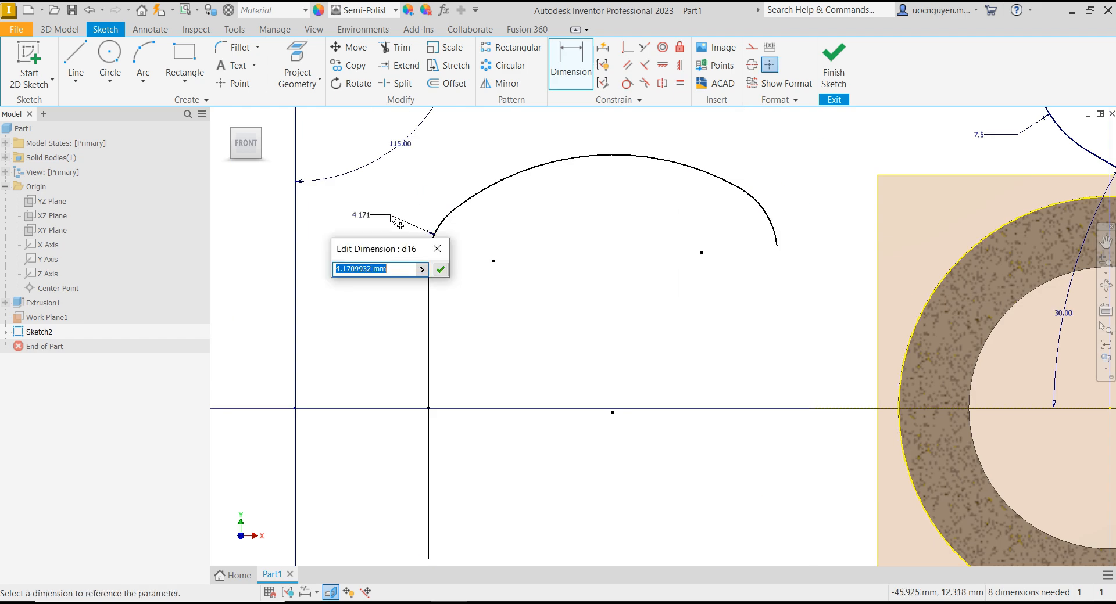
{"action": "type", "text": "6"}
{"action": "key", "text": "Return"}
{"action": "scroll", "coordinate": [523, 251], "scroll_direction": "down", "scroll_amount": 3}
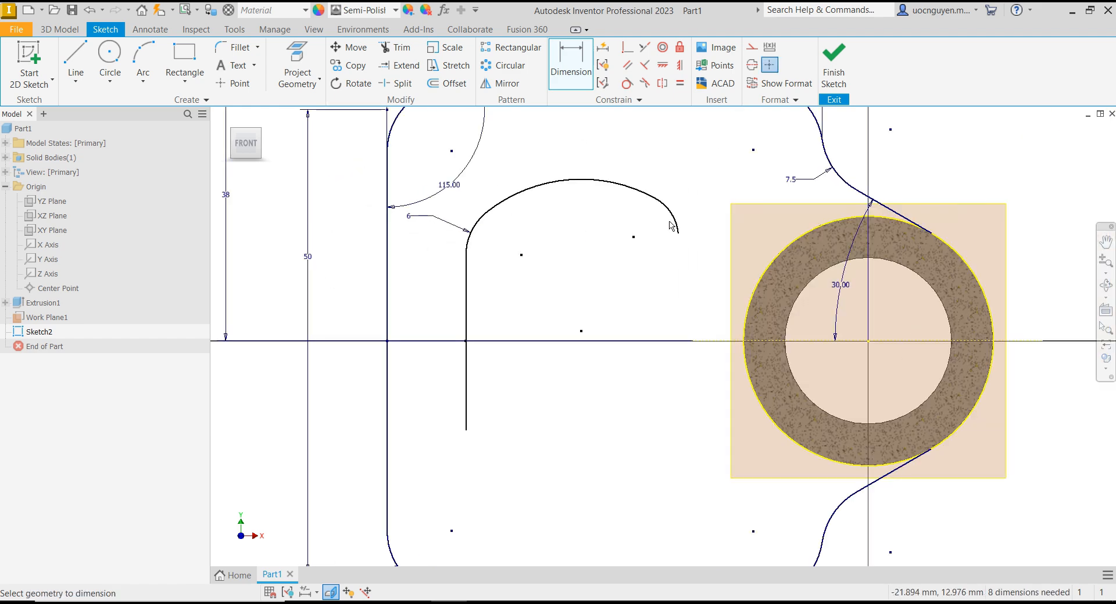
{"action": "left_click", "coordinate": [677, 226]}
{"action": "left_click", "coordinate": [723, 197]}
{"action": "type", "text": "6"}
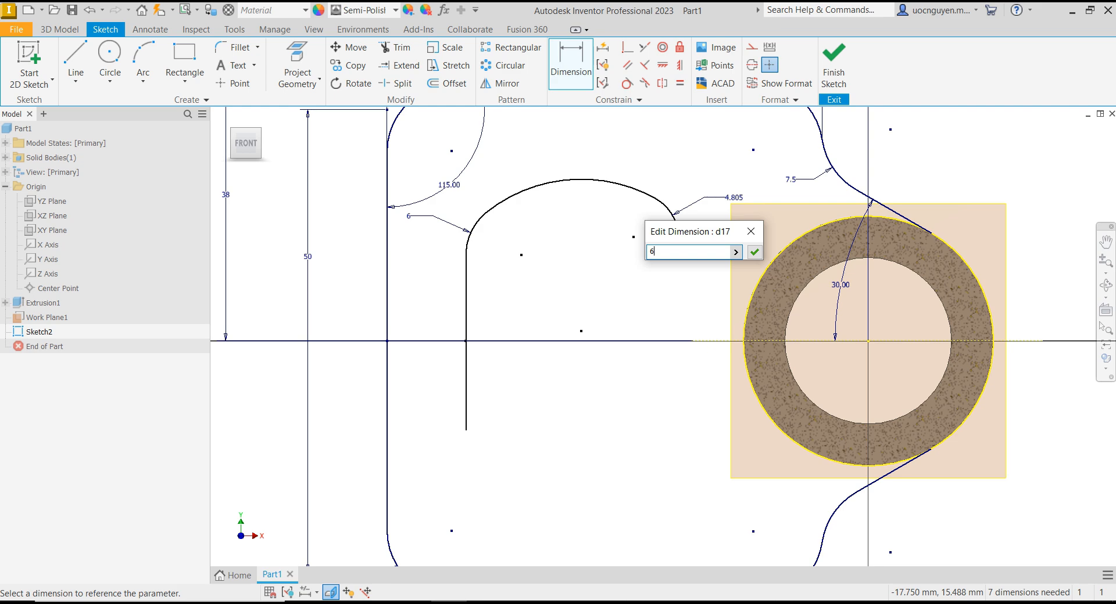
{"action": "key", "text": "Return"}
- Dimension the wide upper arc's radius as 25 mm
{"action": "left_click", "coordinate": [588, 185]}
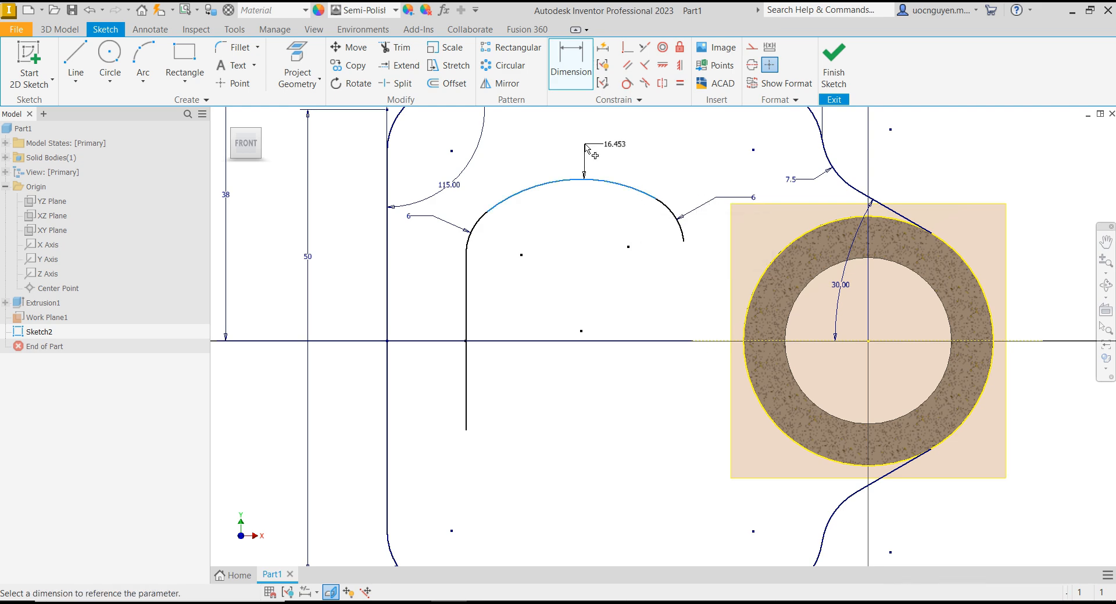
{"action": "left_click", "coordinate": [587, 146]}
{"action": "type", "text": "25"}
{"action": "key", "text": "Return"}
{"action": "mouse_move", "coordinate": [563, 209]}
{"action": "middle_mouse_down"}
{"action": "mouse_move", "coordinate": [578, 226]}
{"action": "mouse_move", "coordinate": [525, 229]}
{"action": "middle_mouse_up"}
- Apply a horizontal constraint between a point on the right 6 mm arc and one on the left 6 mm arc
{"action": "key", "text": "Escape"}
{"action": "left_click", "coordinate": [663, 65]}
{"action": "left_click", "coordinate": [670, 212]}
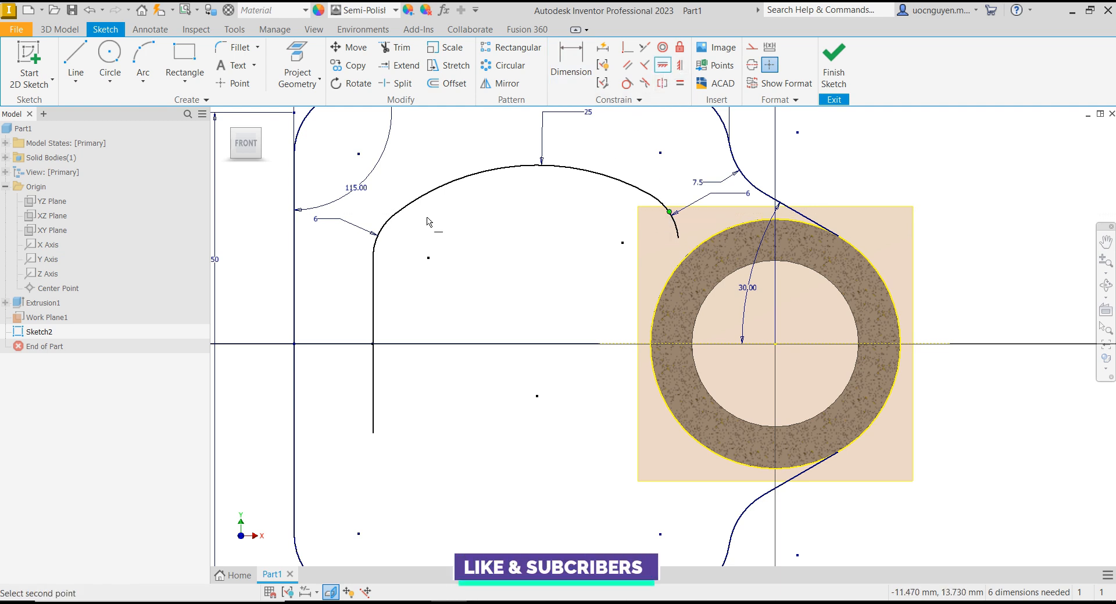
{"action": "left_click", "coordinate": [403, 224]}
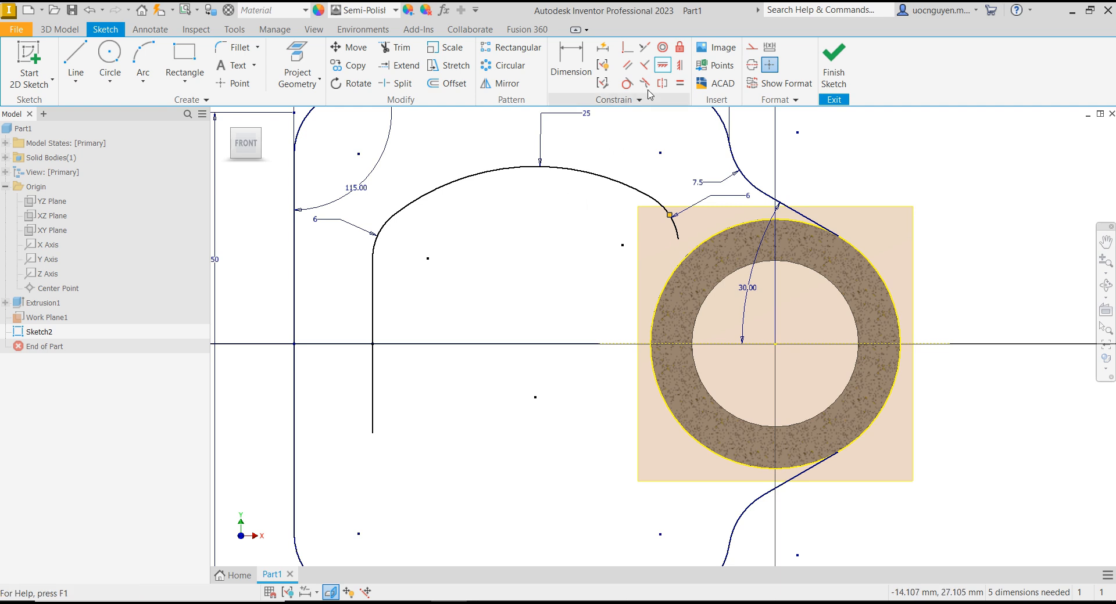
- Try to align the 25 mm arc's midpoint vertically with its centre point
{"action": "left_click", "coordinate": [680, 65]}
{"action": "left_click", "coordinate": [519, 167]}
{"action": "left_click", "coordinate": [535, 398]}
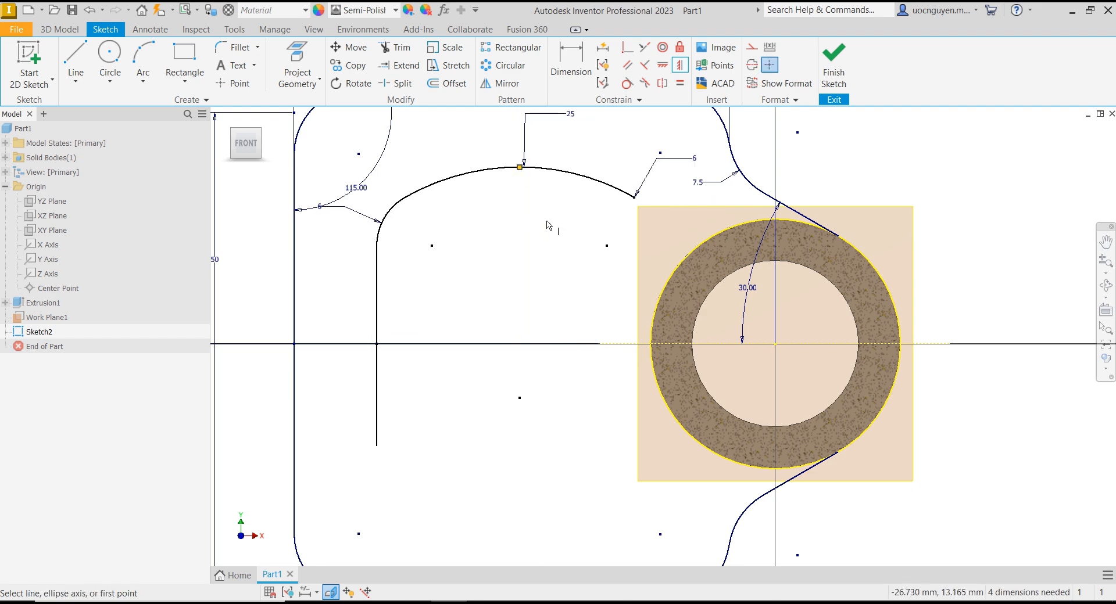
{"action": "scroll", "coordinate": [618, 211], "scroll_direction": "down", "scroll_amount": 5}
{"action": "key", "text": "Escape"}
- Inspect the right end of the 25 mm arc up close, and undo the vertical constraint on the arc
{"action": "mouse_move", "coordinate": [679, 176]}
{"action": "left_mouse_down"}
{"action": "mouse_move", "coordinate": [708, 231]}
{"action": "mouse_move", "coordinate": [693, 263]}
{"action": "left_mouse_up"}
{"action": "scroll", "coordinate": [627, 254], "scroll_direction": "up", "scroll_amount": 5}
{"action": "scroll", "coordinate": [632, 253], "scroll_direction": "down", "scroll_amount": 5}
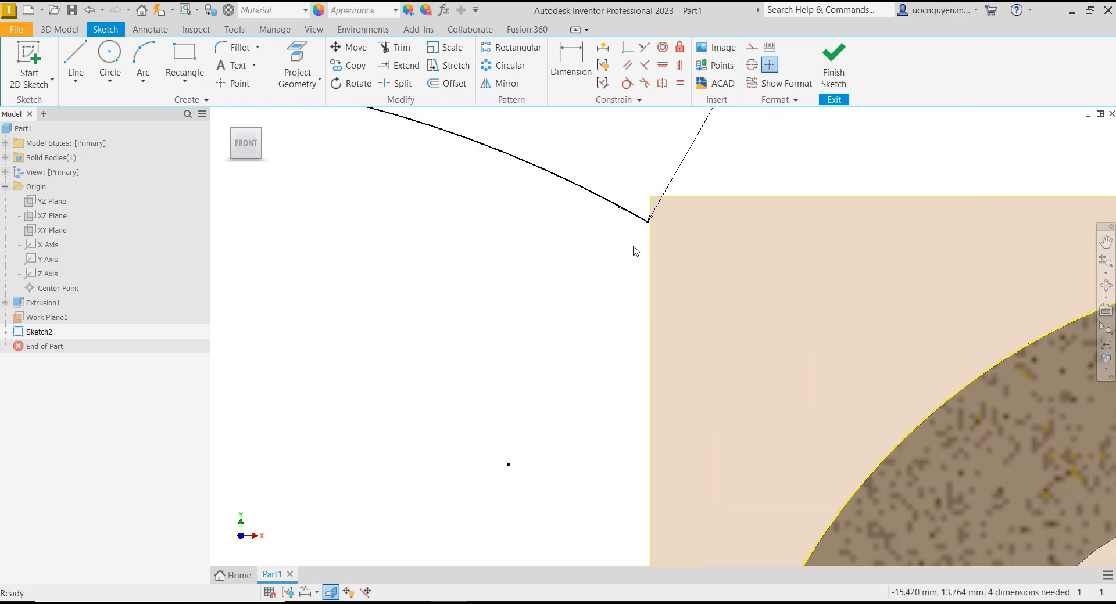
{"action": "scroll", "coordinate": [632, 253], "scroll_direction": "down", "scroll_amount": 3}
{"action": "scroll", "coordinate": [642, 175], "scroll_direction": "up", "scroll_amount": 2}
{"action": "scroll", "coordinate": [566, 147], "scroll_direction": "down", "scroll_amount": 2}
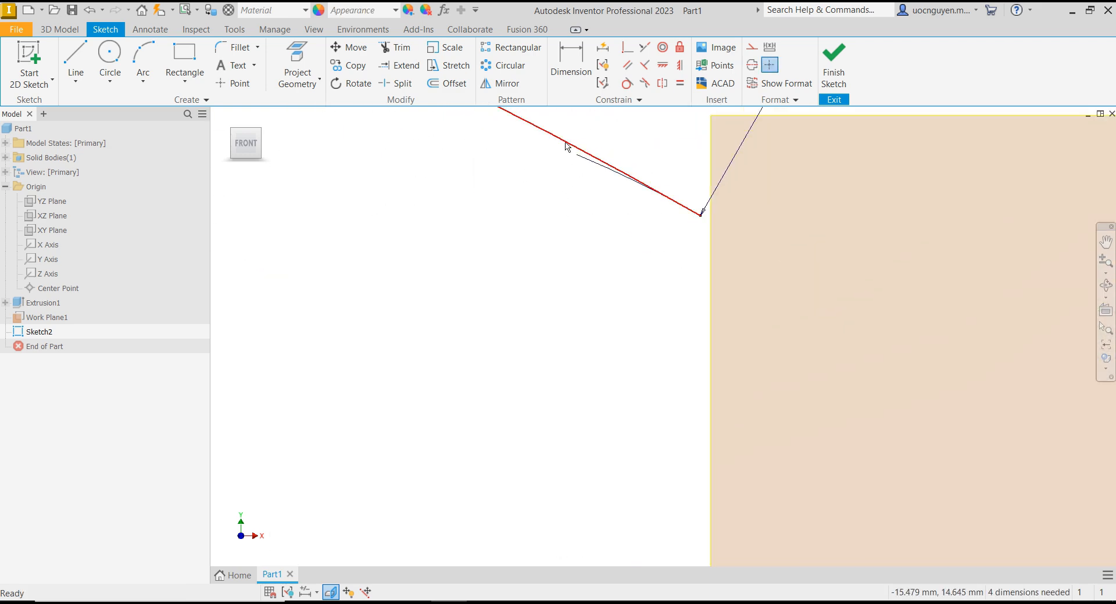
{"action": "scroll", "coordinate": [699, 217], "scroll_direction": "down", "scroll_amount": 6}
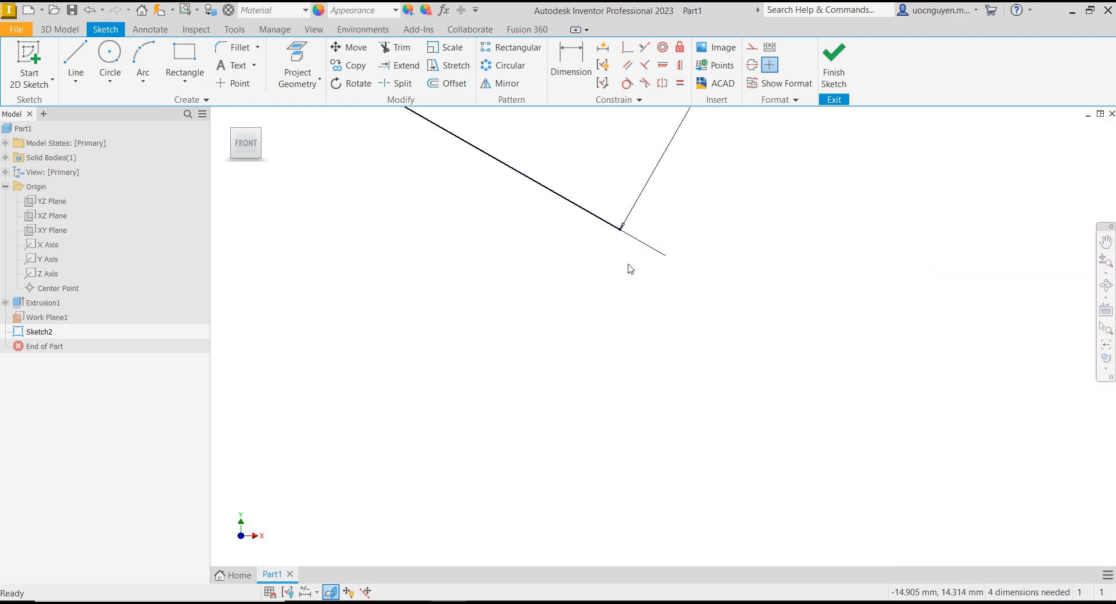
{"action": "scroll", "coordinate": [637, 228], "scroll_direction": "up", "scroll_amount": 8}
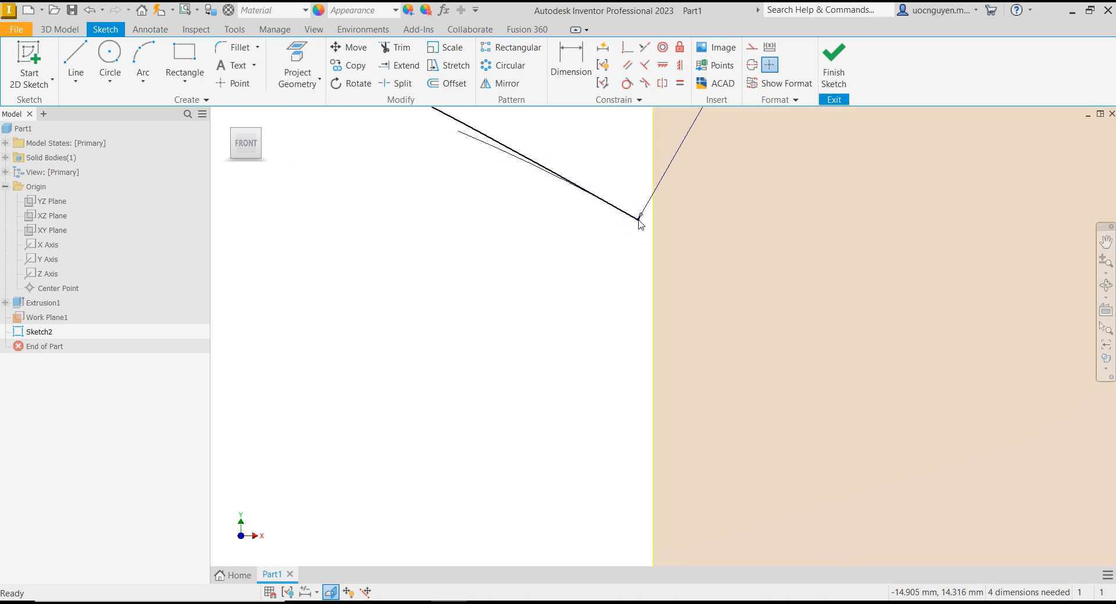
{"action": "key", "text": "ctrl+z"}
{"action": "key", "text": "ctrl+z"}
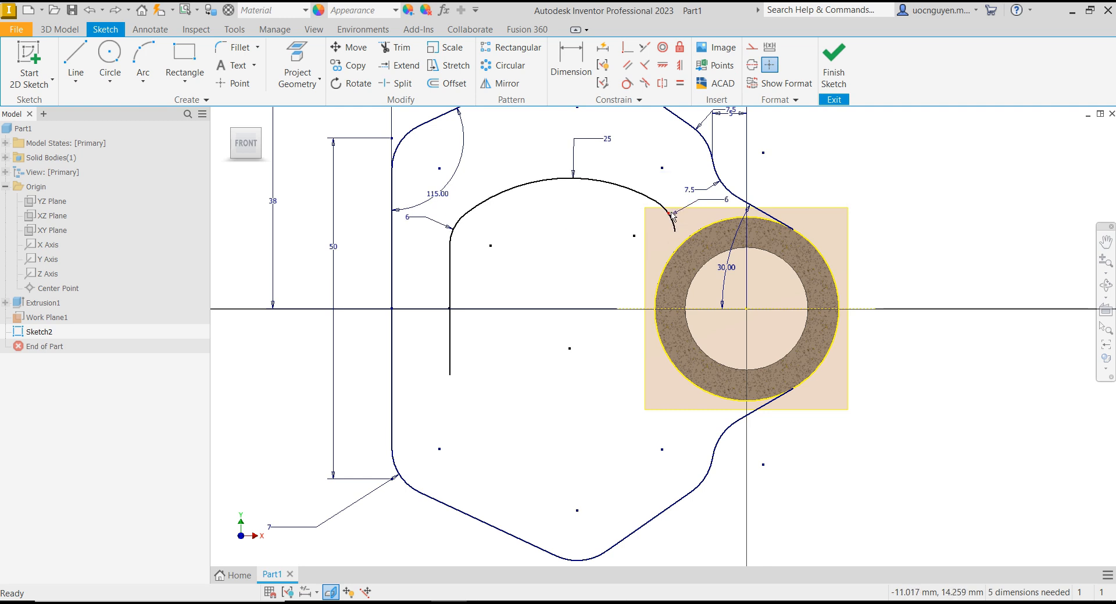
- Reposition the slot's upper arcs farther from the tube, and reshape the left 6 mm arc into a rounded corner
{"action": "left_click_drag", "start_coordinate": [653, 202], "coordinate": [633, 243]}
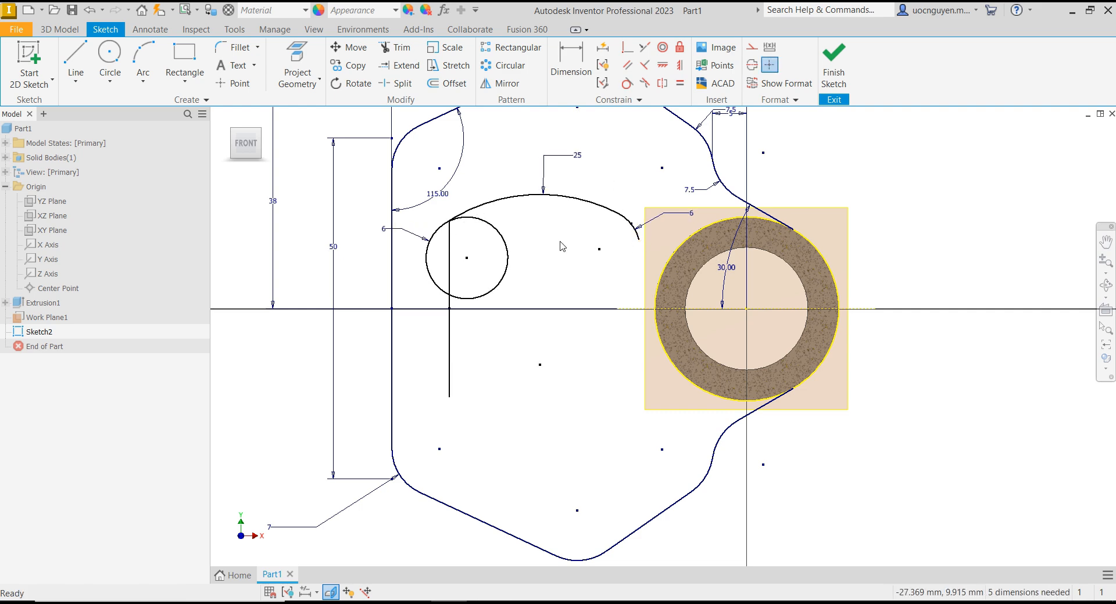
{"action": "scroll", "coordinate": [632, 243], "scroll_direction": "up", "scroll_amount": 3}
{"action": "left_click_drag", "start_coordinate": [631, 210], "coordinate": [647, 240]}
{"action": "left_click", "coordinate": [302, 232]}
{"action": "left_click", "coordinate": [299, 243]}
{"action": "scroll", "coordinate": [434, 241], "scroll_direction": "down", "scroll_amount": 3}
{"action": "middle_click_drag", "start_coordinate": [442, 254], "coordinate": [484, 212]}
- Sketch a vertical line down from the right 6 mm arc across the X axis, and align its midpoint horizontally with the tube's centre
{"action": "left_click", "coordinate": [75, 61]}
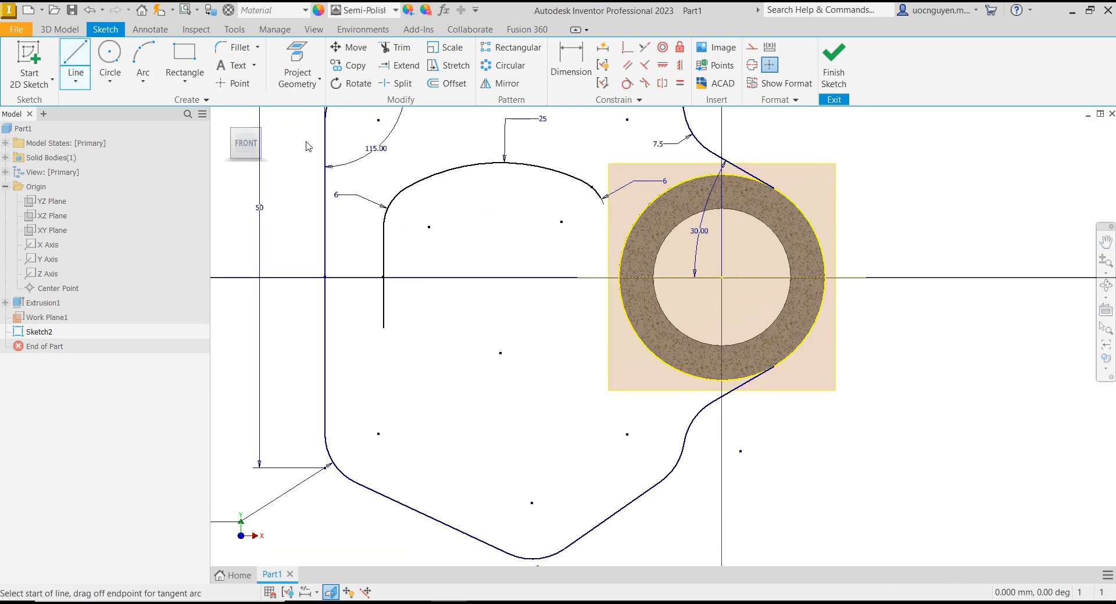
{"action": "left_click", "coordinate": [600, 199]}
{"action": "left_click", "coordinate": [600, 352]}
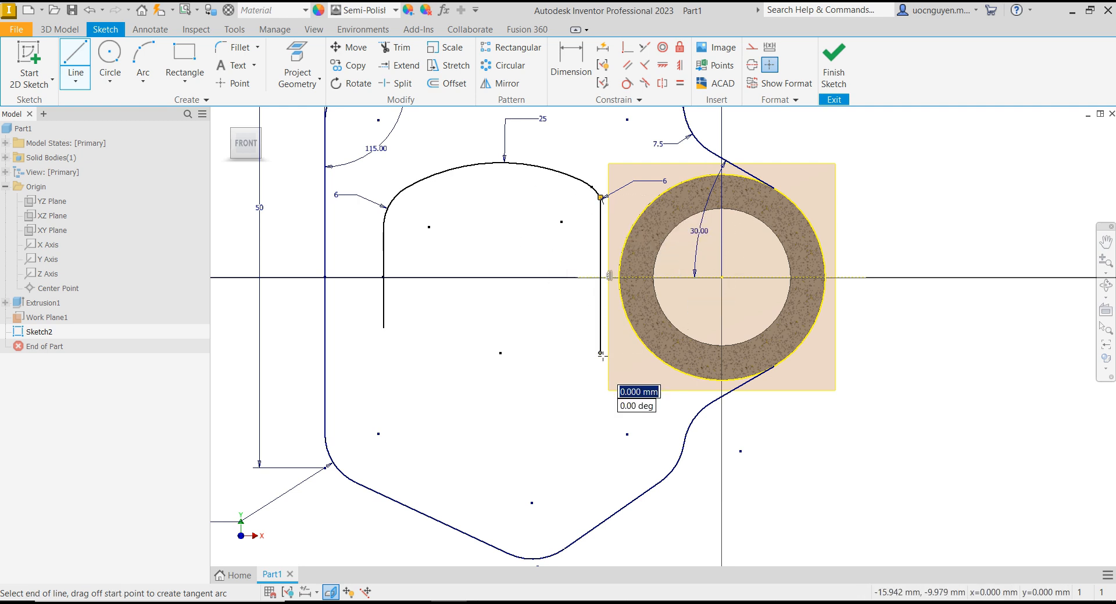
{"action": "key", "text": "Escape"}
{"action": "left_click", "coordinate": [663, 64]}
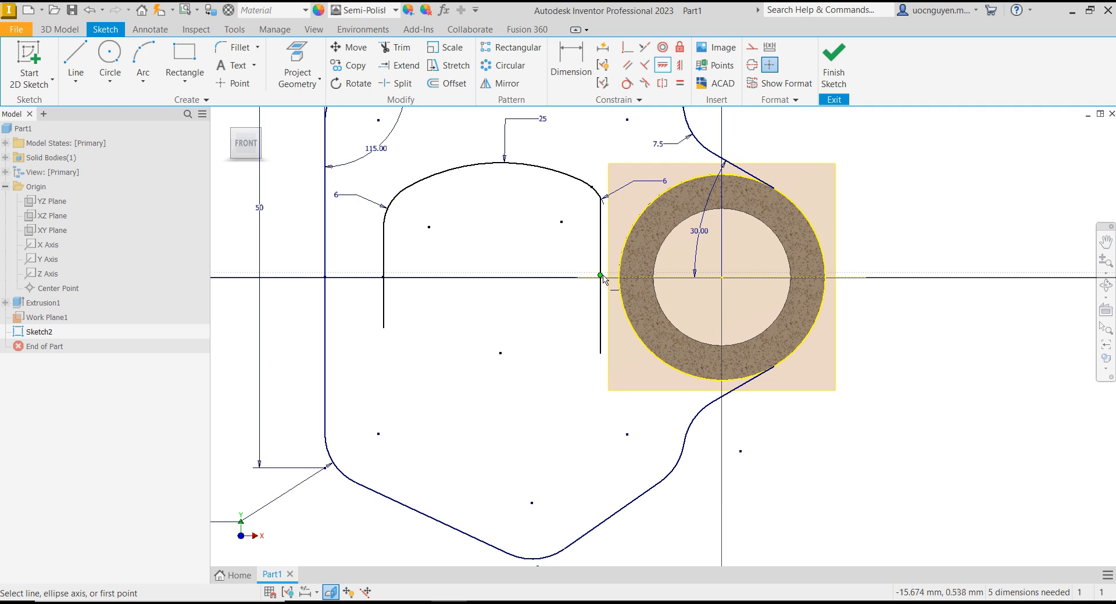
{"action": "left_click", "coordinate": [721, 278]}
- Make the right 6 mm arc tangent to the slot's right vertical line, and reposition the 25 mm radius label above its arc
{"action": "left_click", "coordinate": [627, 83]}
{"action": "left_click", "coordinate": [602, 201]}
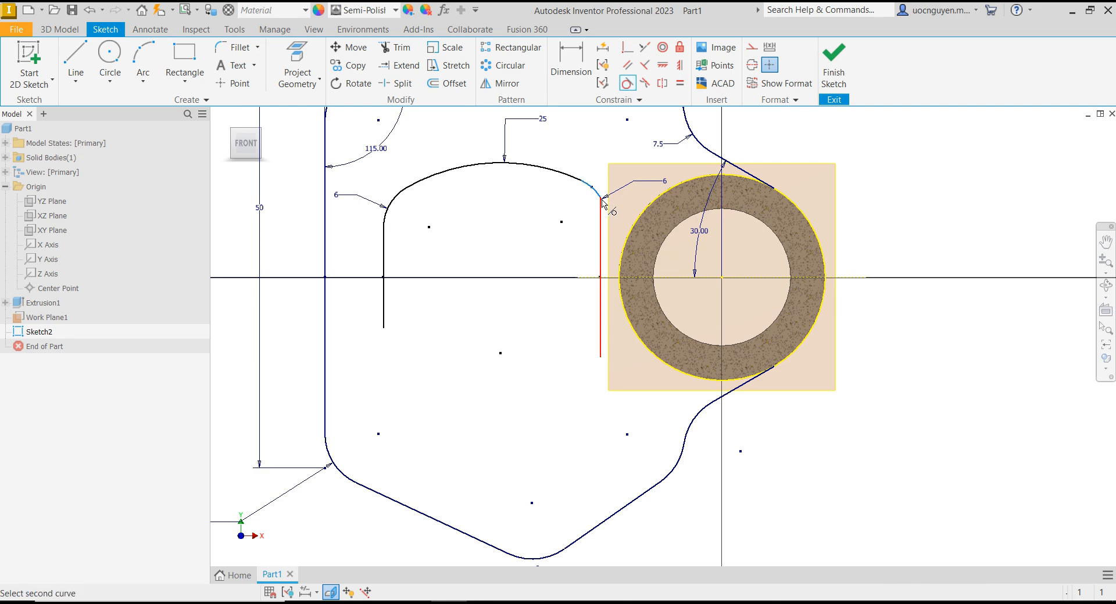
{"action": "left_click", "coordinate": [600, 244]}
{"action": "scroll", "coordinate": [564, 186], "scroll_direction": "up", "scroll_amount": 3}
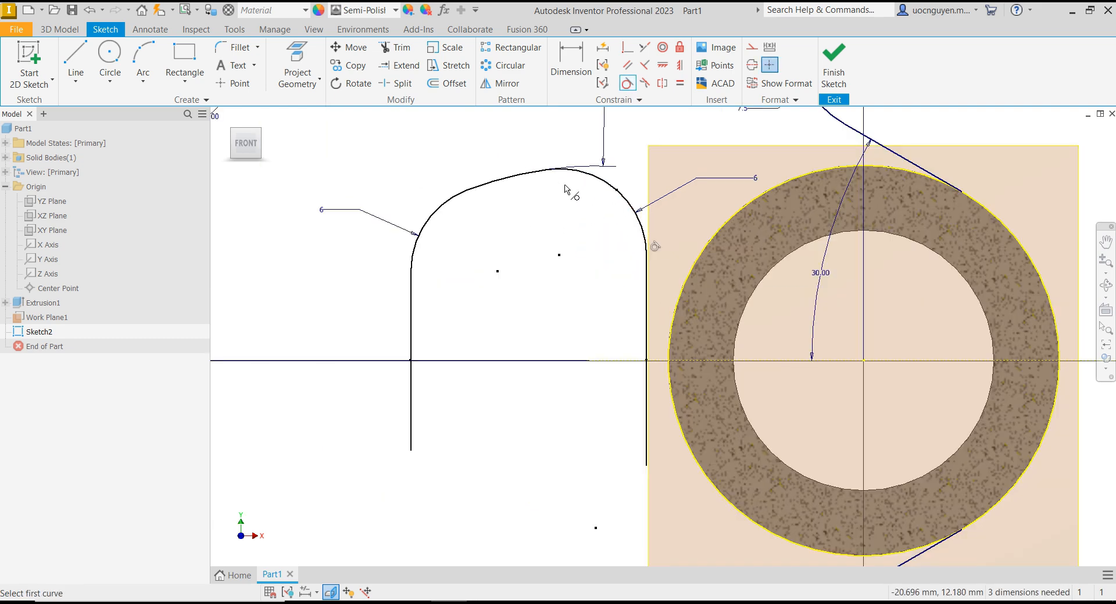
{"action": "scroll", "coordinate": [501, 182], "scroll_direction": "down", "scroll_amount": 2}
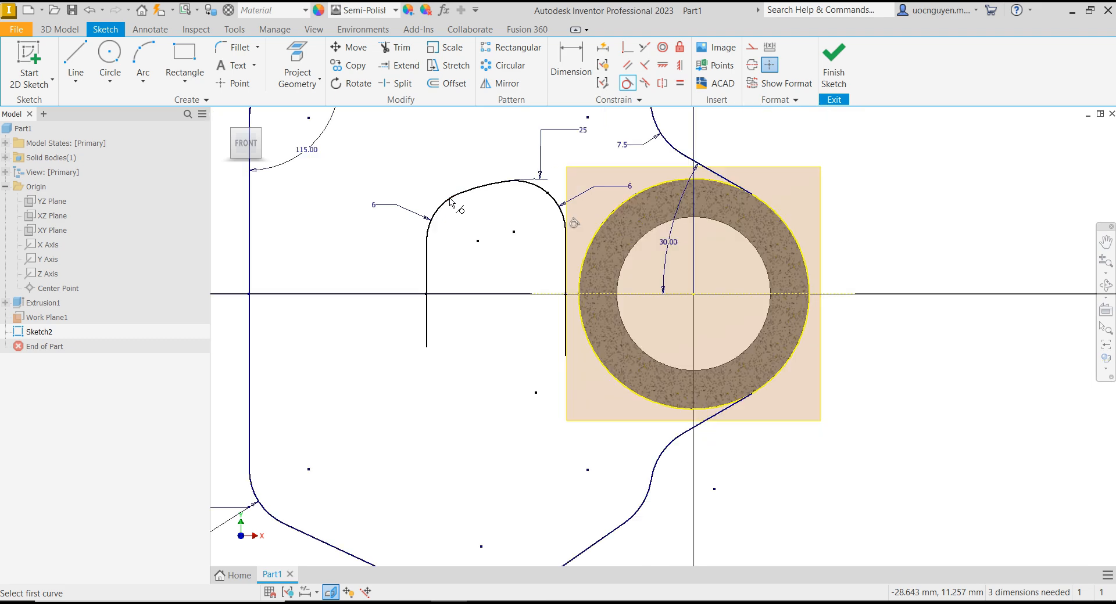
{"action": "scroll", "coordinate": [468, 213], "scroll_direction": "down", "scroll_amount": 2}
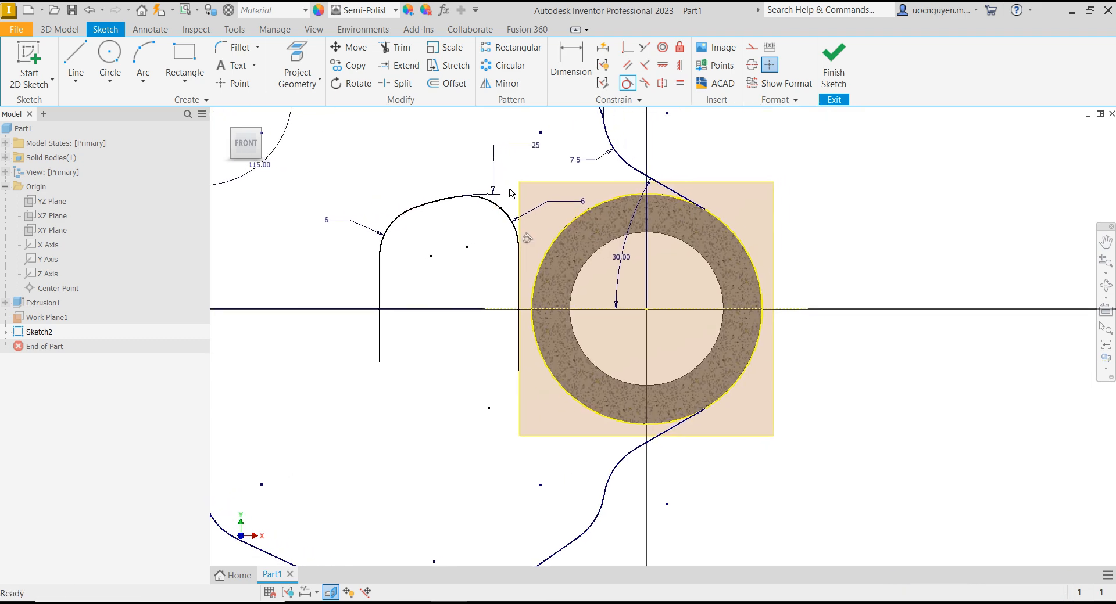
{"action": "left_click_drag", "start_coordinate": [498, 147], "coordinate": [436, 155]}
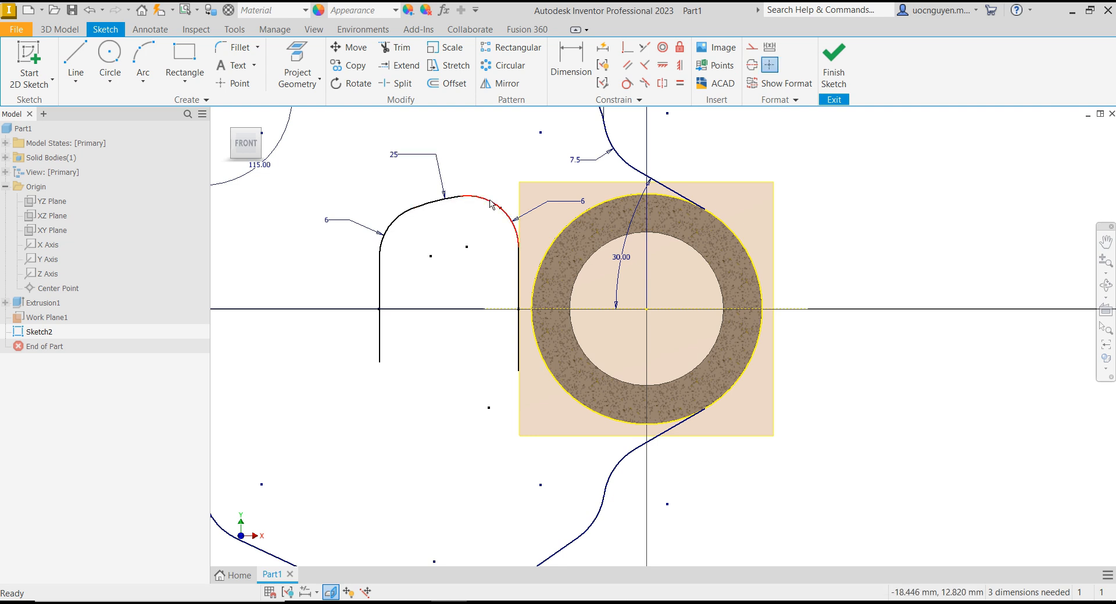
- Try to align the two ends of the 25 mm arc with a Horizontal constraint
{"action": "left_click", "coordinate": [663, 64]}
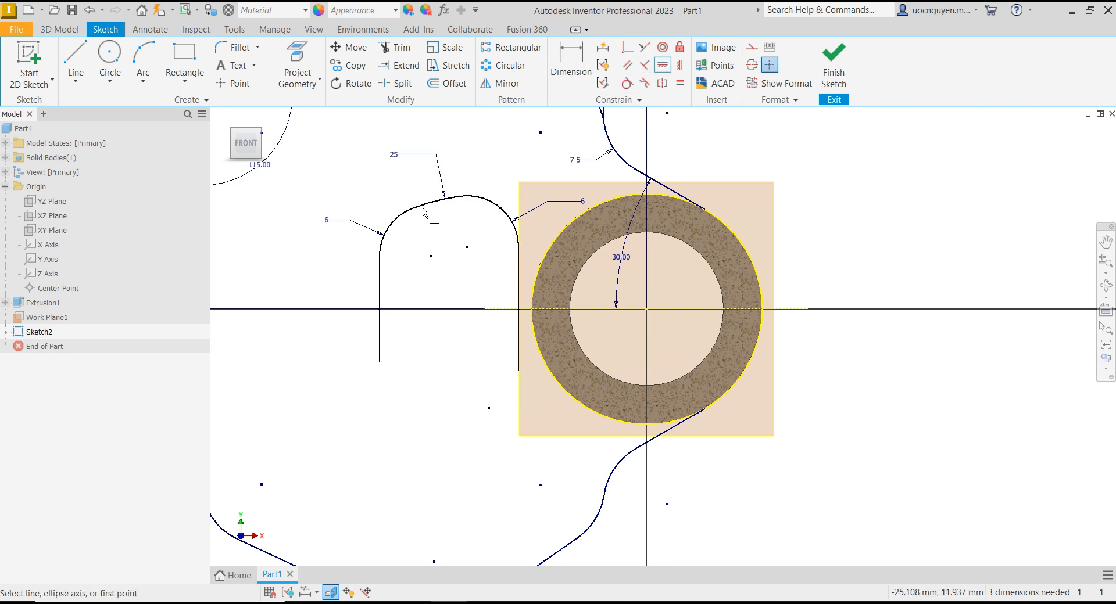
{"action": "left_click", "coordinate": [412, 209]}
{"action": "left_click", "coordinate": [465, 202]}
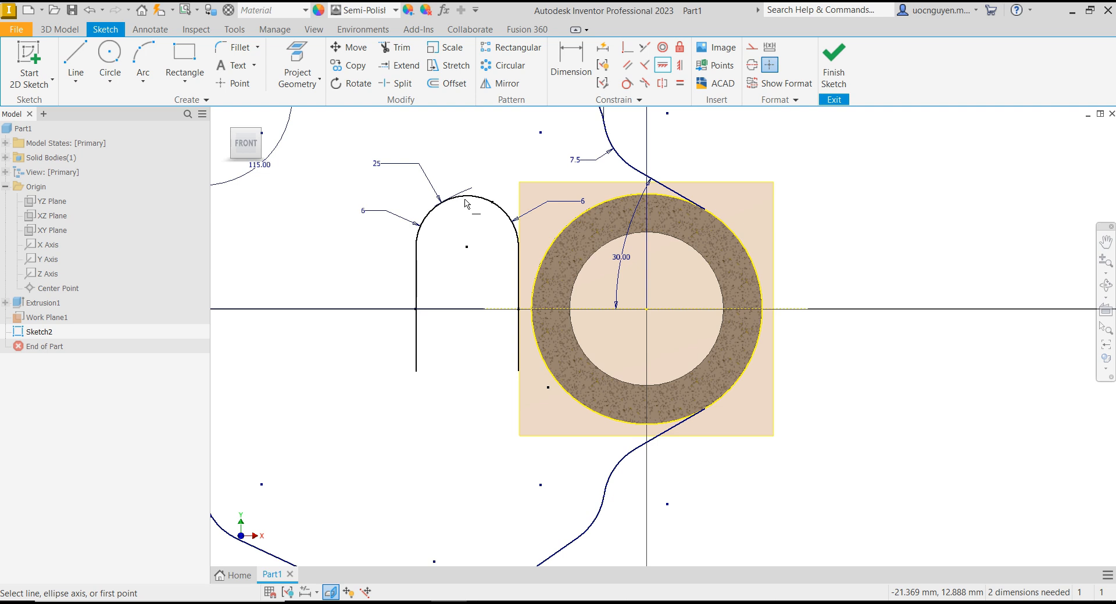
{"action": "key", "text": "Escape"}
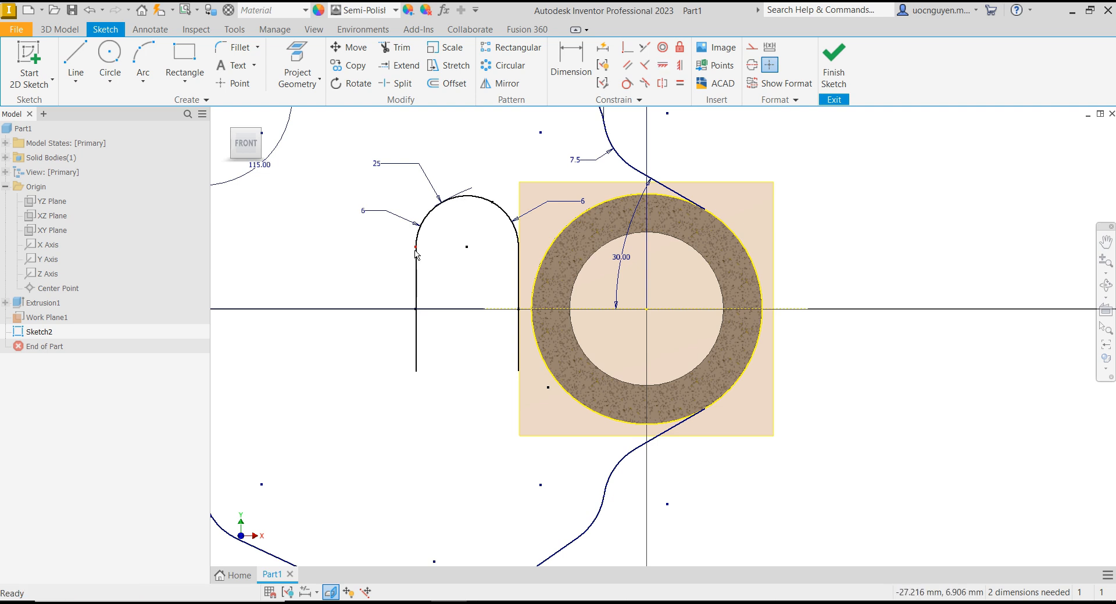
- Reposition the narrowed slot outline farther from the tube, and tidy the 25 mm radius label
{"action": "left_click_drag", "start_coordinate": [419, 251], "coordinate": [342, 255]}
{"action": "scroll", "coordinate": [390, 253], "scroll_direction": "up", "scroll_amount": 5}
{"action": "scroll", "coordinate": [391, 256], "scroll_direction": "down", "scroll_amount": 6}
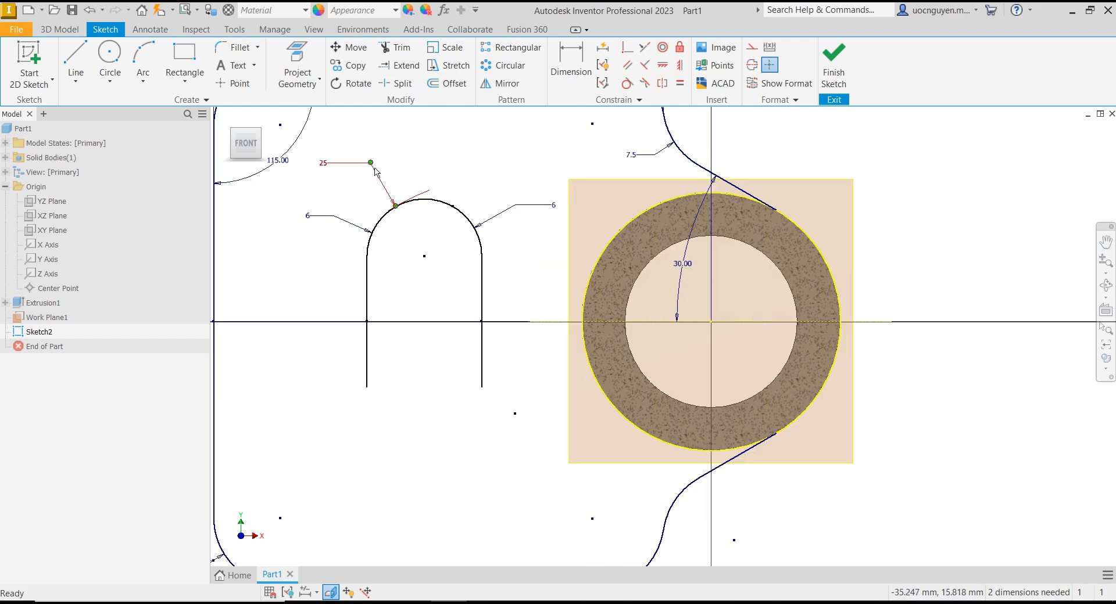
{"action": "left_click_drag", "start_coordinate": [319, 168], "coordinate": [340, 183]}
{"action": "scroll", "coordinate": [397, 203], "scroll_direction": "down", "scroll_amount": 4}
{"action": "scroll", "coordinate": [388, 262], "scroll_direction": "up", "scroll_amount": 6}
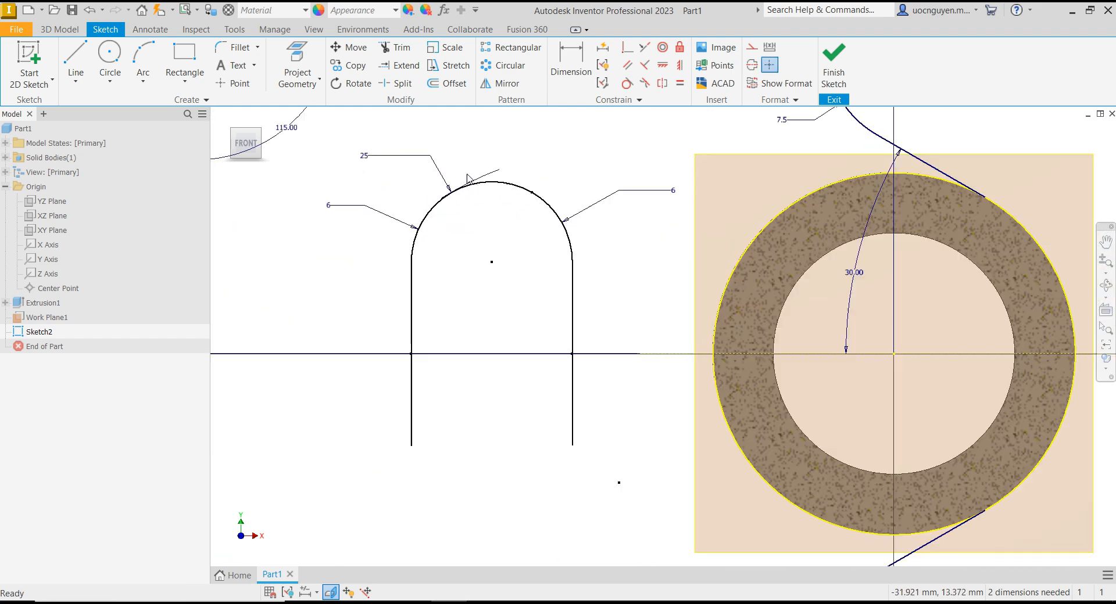
- Try to dimension the distance between the slot's two vertical lines
{"action": "left_click", "coordinate": [570, 69]}
{"action": "left_click", "coordinate": [510, 253]}
{"action": "left_click", "coordinate": [454, 258]}
{"action": "left_click", "coordinate": [487, 328]}
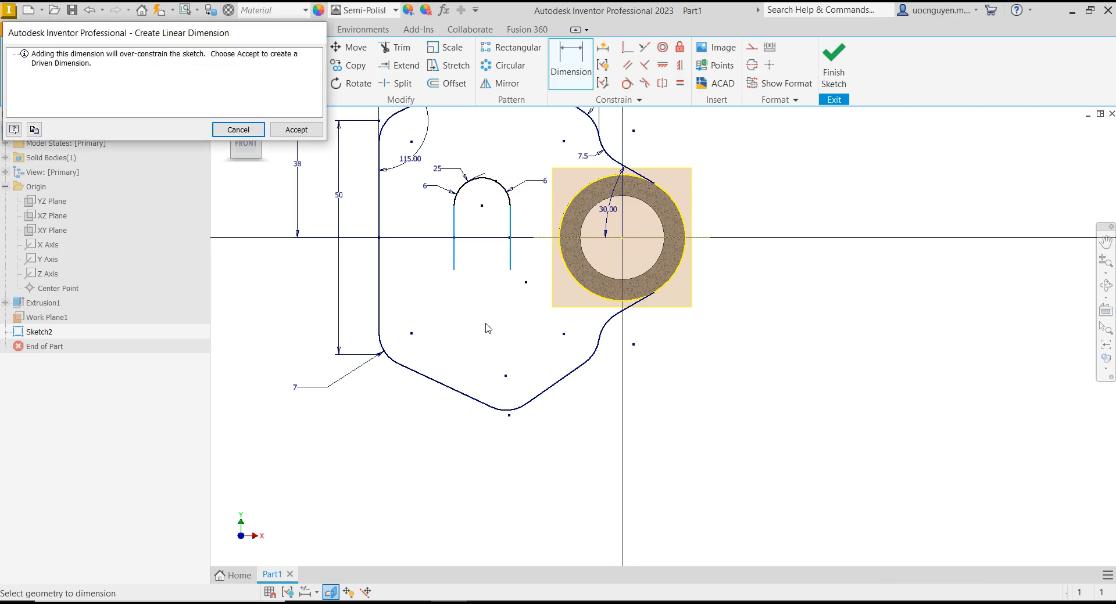
{"action": "key", "text": "Escape"}
- Undo the horizontal alignment of the 25 mm arc and the right corner's tangent constraint
{"action": "key", "text": "ctrl+z"}
{"action": "scroll", "coordinate": [513, 197], "scroll_direction": "up", "scroll_amount": 3}
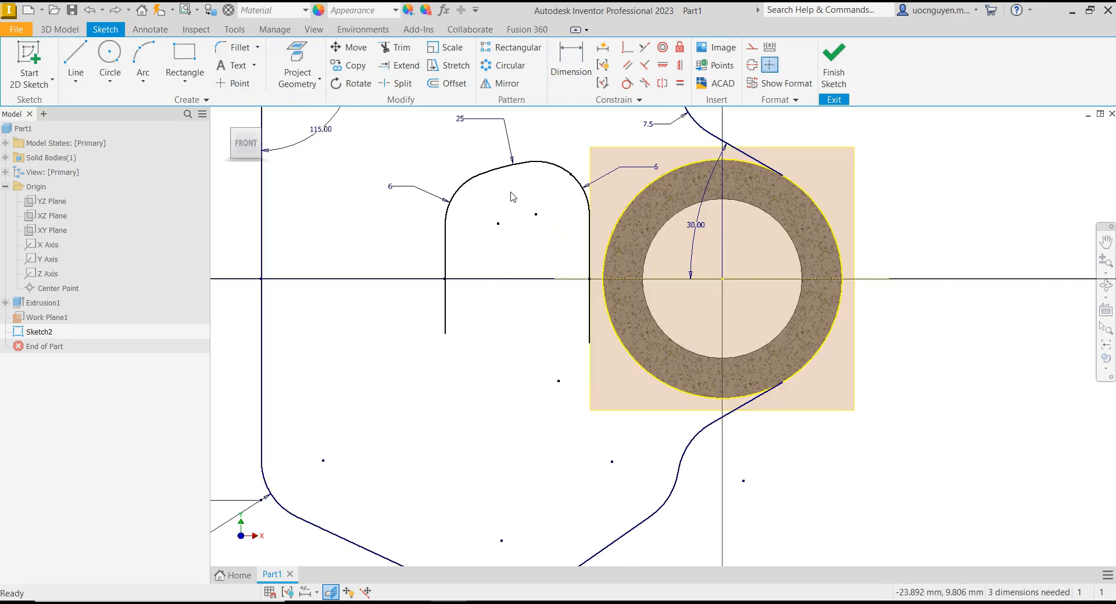
{"action": "key", "text": "ctrl+z"}
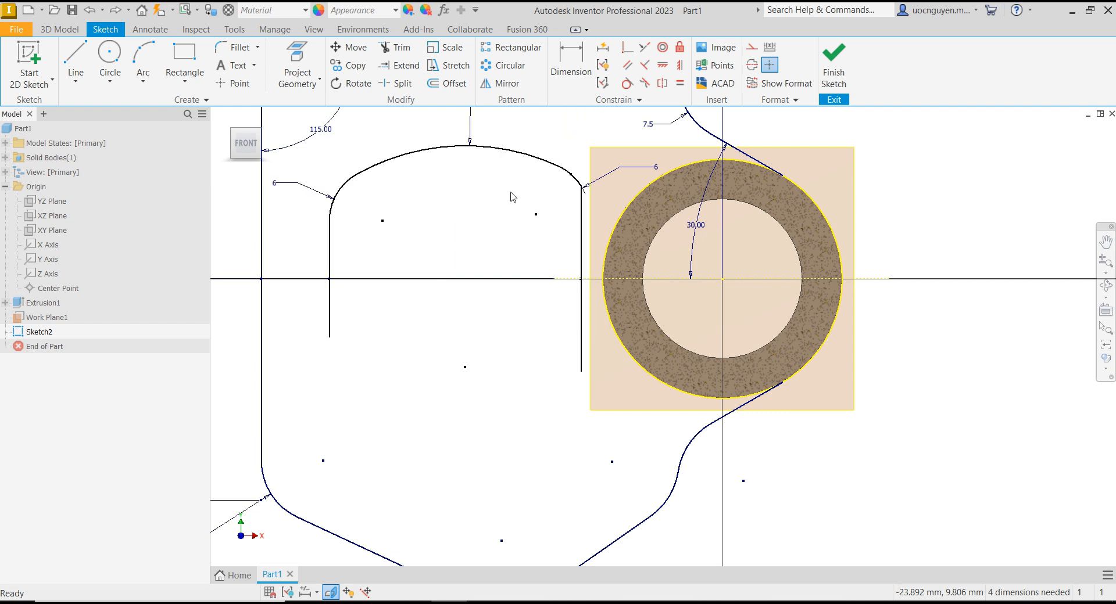
- Dimension the distance between the slot's two vertical lines as 28 mm
{"action": "key", "text": "d"}
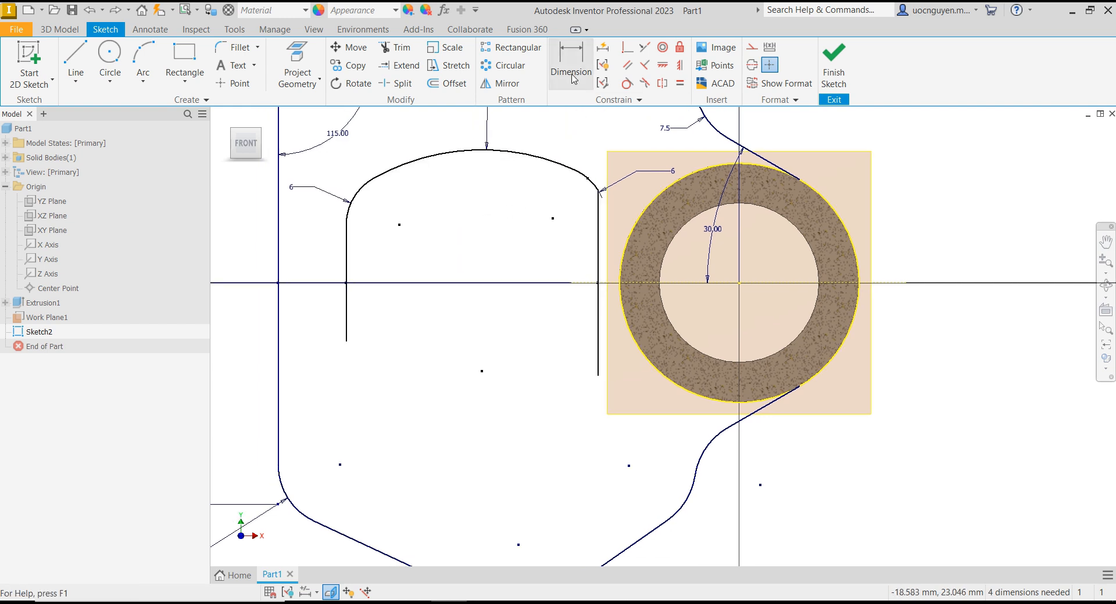
{"action": "left_click", "coordinate": [599, 314]}
{"action": "left_click", "coordinate": [347, 324]}
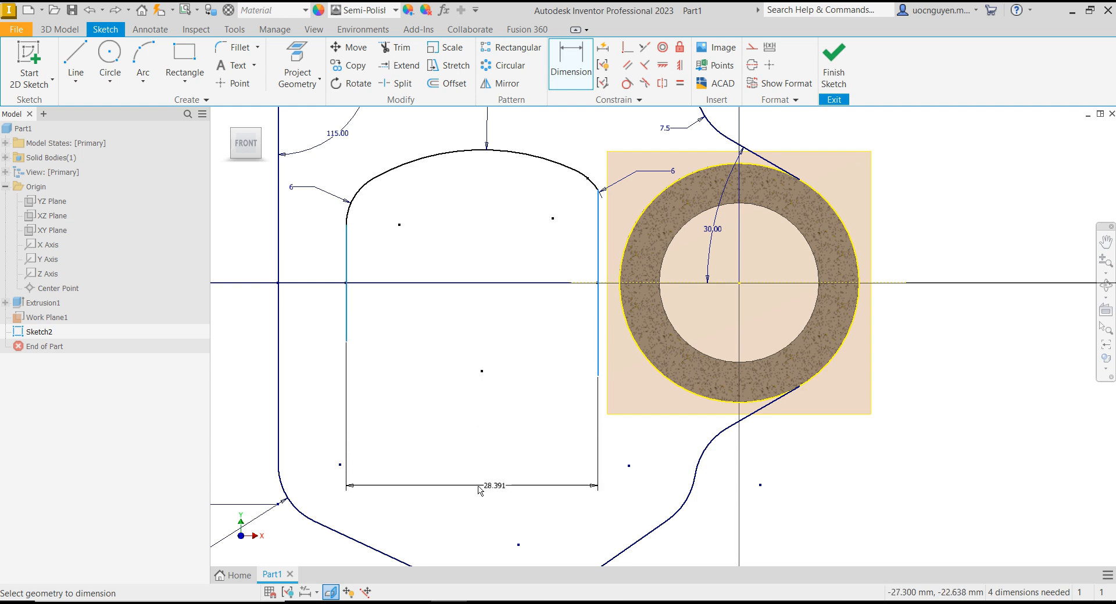
{"action": "left_click", "coordinate": [477, 487]}
{"action": "type", "text": "28"}
{"action": "key", "text": "Return"}
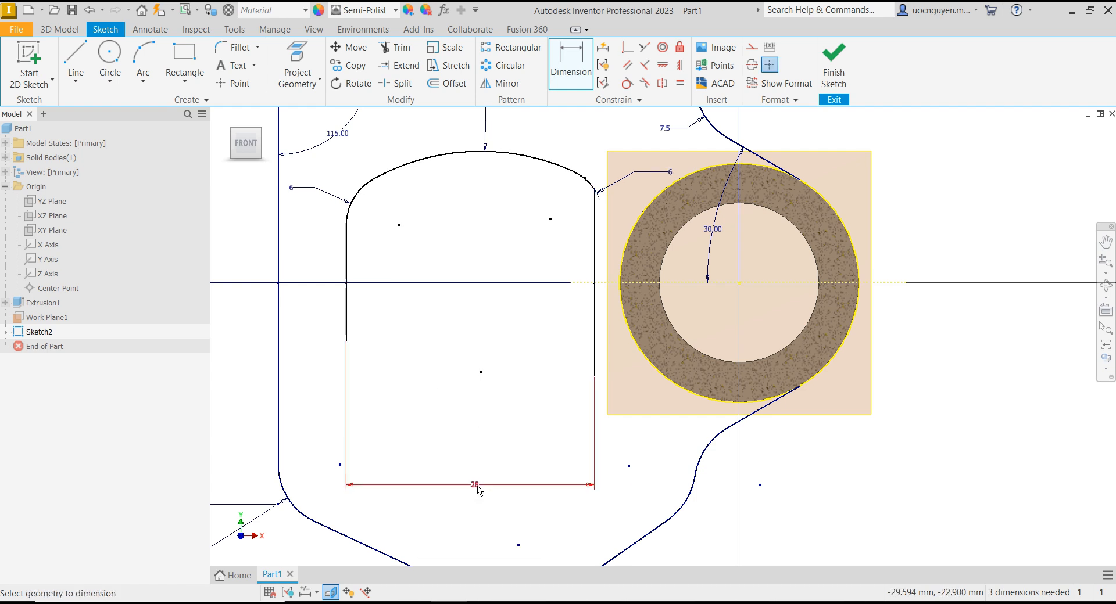
- Dimension the slot's right vertical line at 18 mm from the tube's centre
{"action": "left_click", "coordinate": [594, 358]}
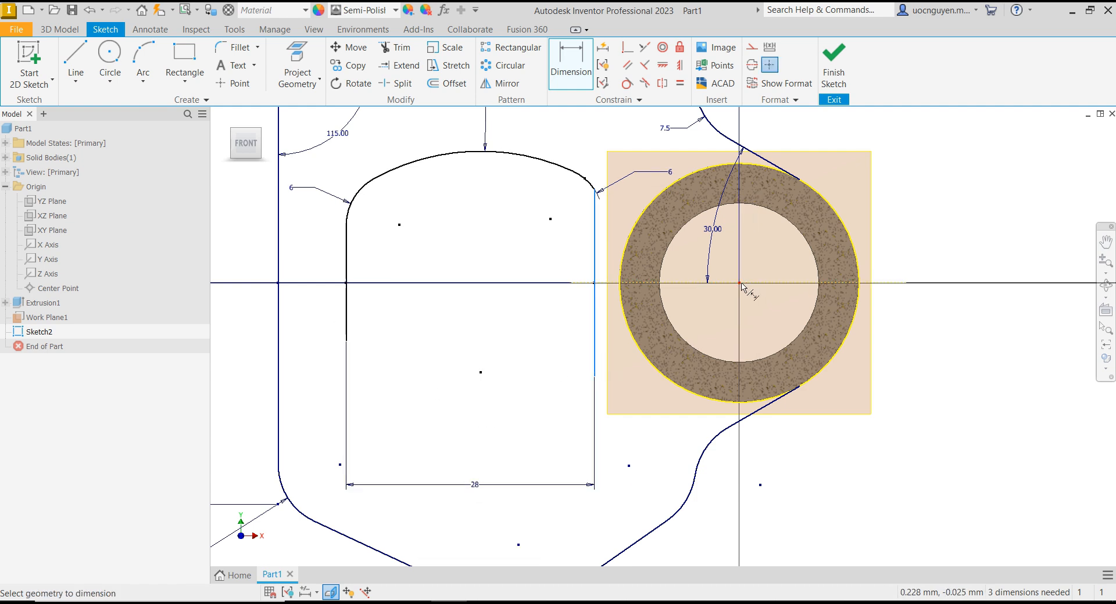
{"action": "left_click", "coordinate": [746, 293]}
{"action": "scroll", "coordinate": [662, 291], "scroll_direction": "down", "scroll_amount": 3}
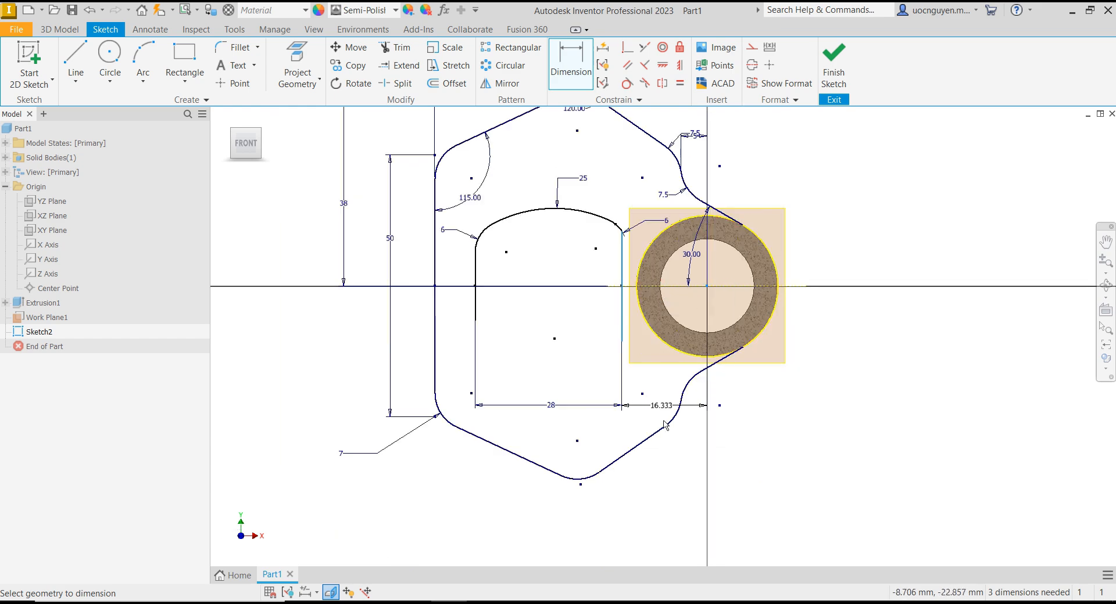
{"action": "left_click", "coordinate": [663, 470]}
{"action": "type", "text": "18"}
{"action": "key", "text": "Return"}
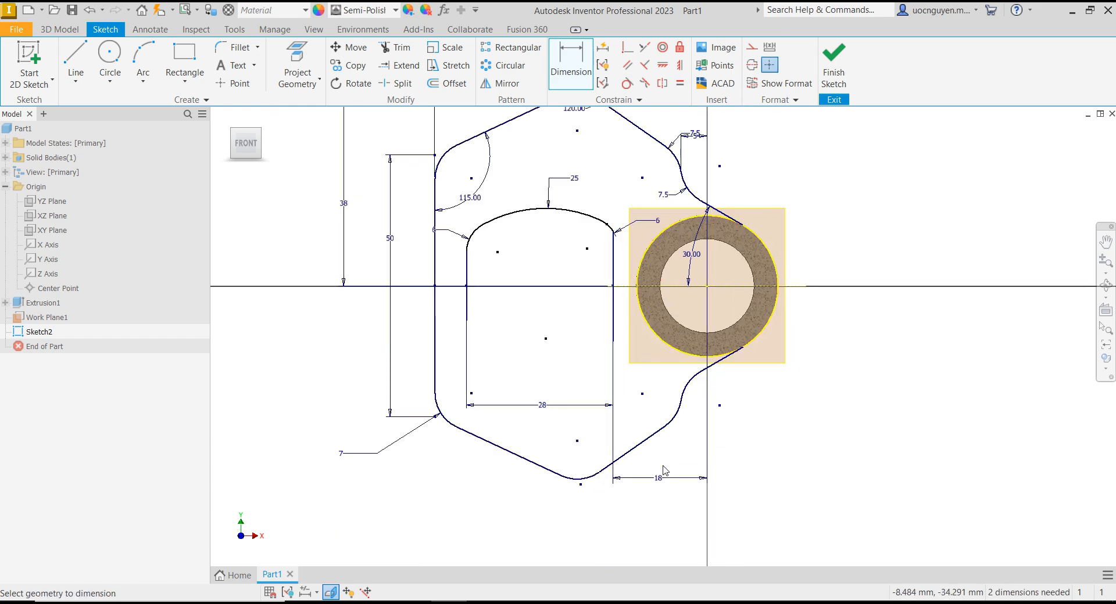
- Apply a tangent constraint between the right 6 mm arc and the slot's right vertical line
{"action": "scroll", "coordinate": [548, 254], "scroll_direction": "up", "scroll_amount": 3}
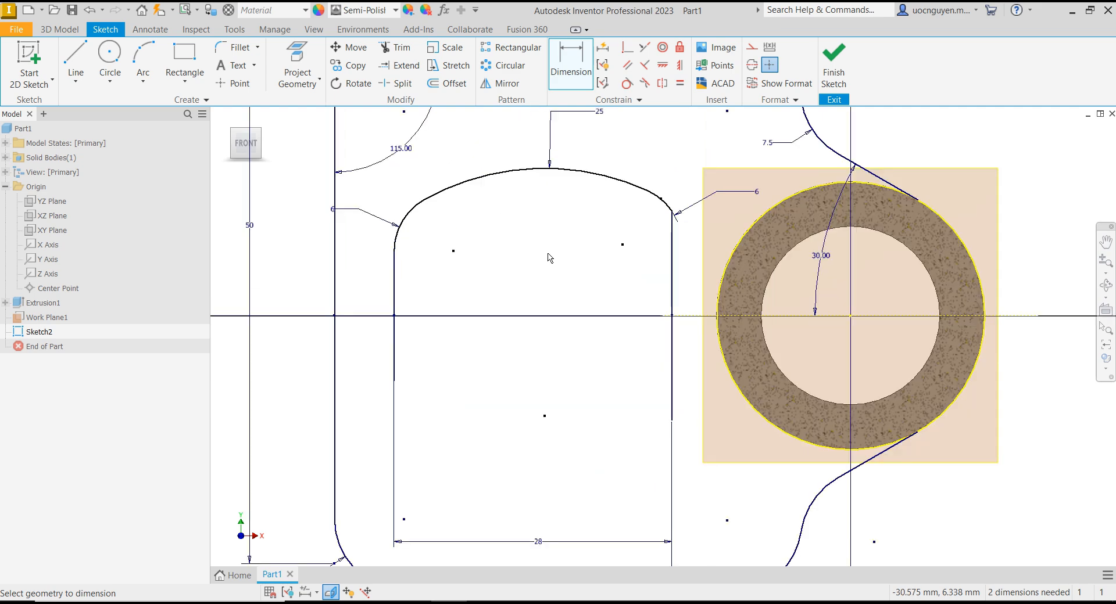
{"action": "scroll", "coordinate": [519, 239], "scroll_direction": "down", "scroll_amount": 2}
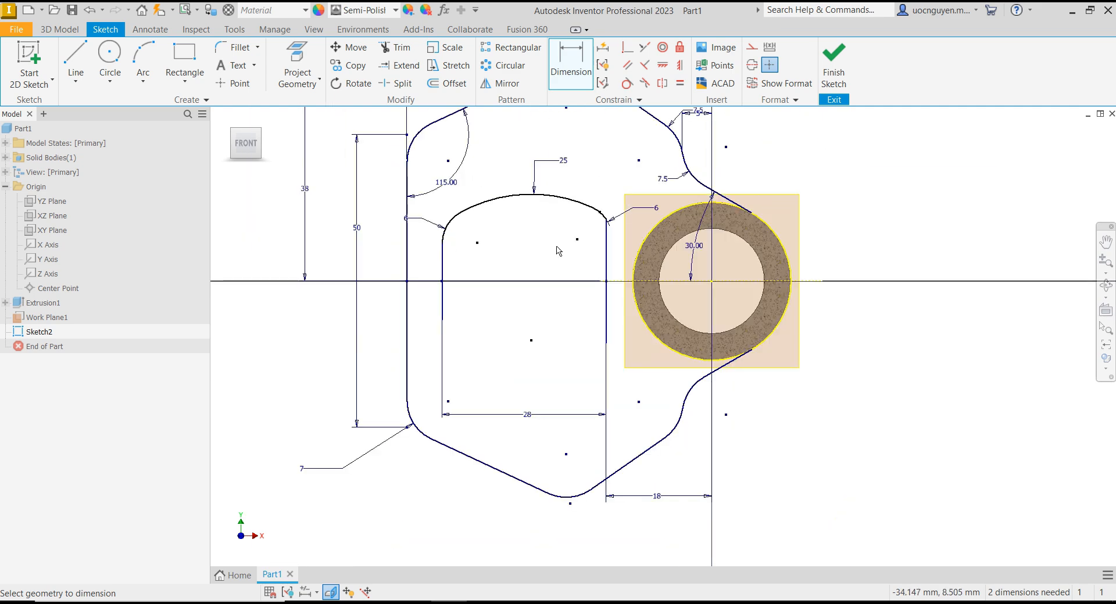
{"action": "scroll", "coordinate": [556, 250], "scroll_direction": "up", "scroll_amount": 3}
{"action": "left_click", "coordinate": [627, 83]}
{"action": "left_click", "coordinate": [652, 194]}
{"action": "left_click", "coordinate": [652, 206]}
{"action": "scroll", "coordinate": [504, 241], "scroll_direction": "down", "scroll_amount": 2}
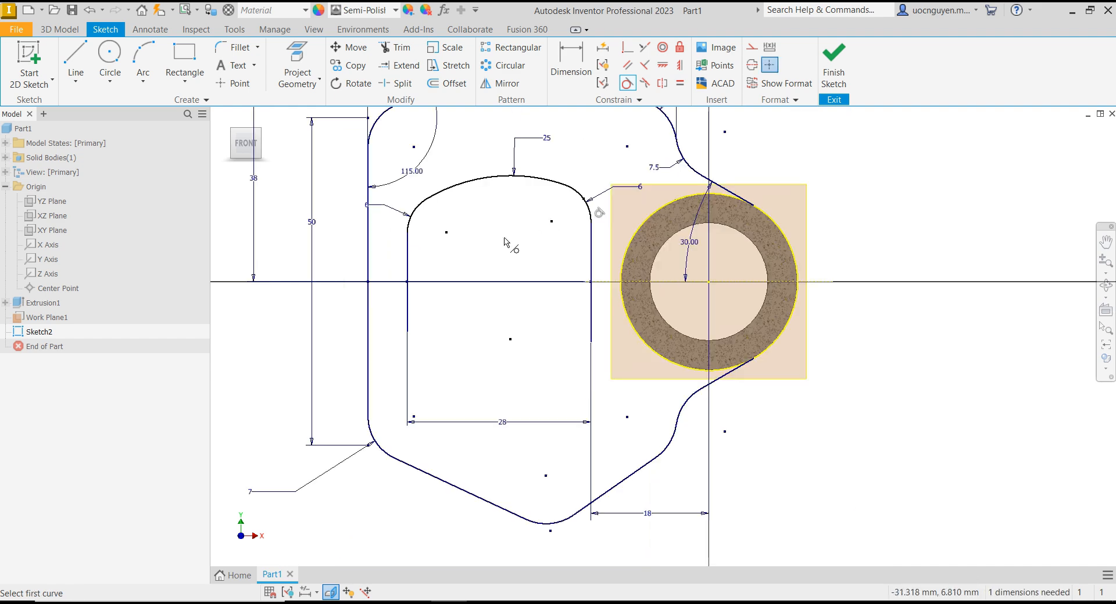
- Try to align the lower endpoints of the slot's two vertical lines horizontally
{"action": "left_click", "coordinate": [663, 65]}
{"action": "left_click", "coordinate": [591, 341]}
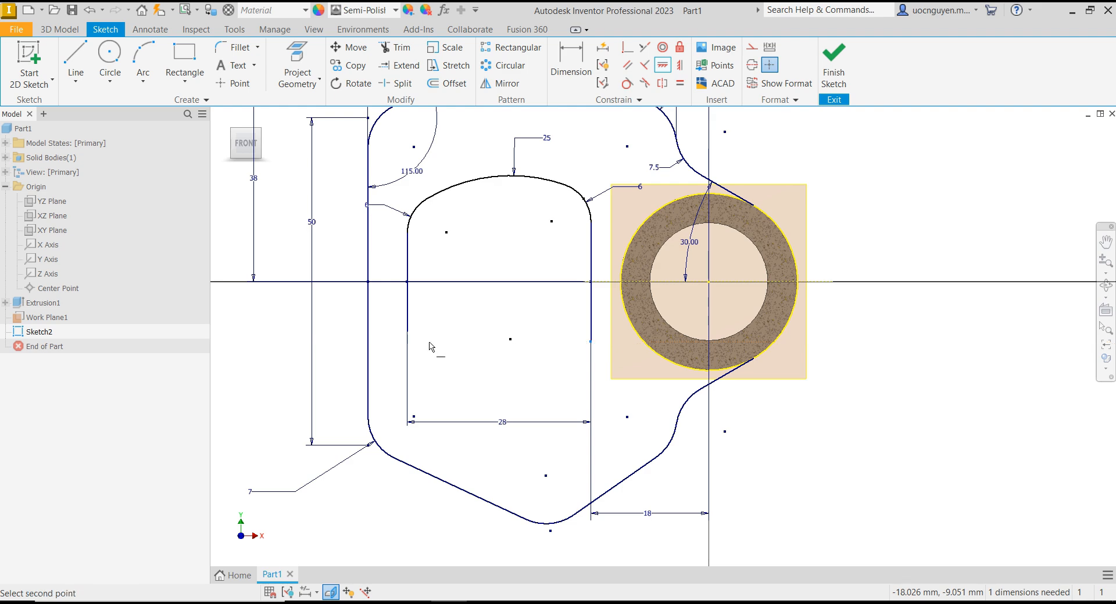
{"action": "left_click", "coordinate": [407, 331]}
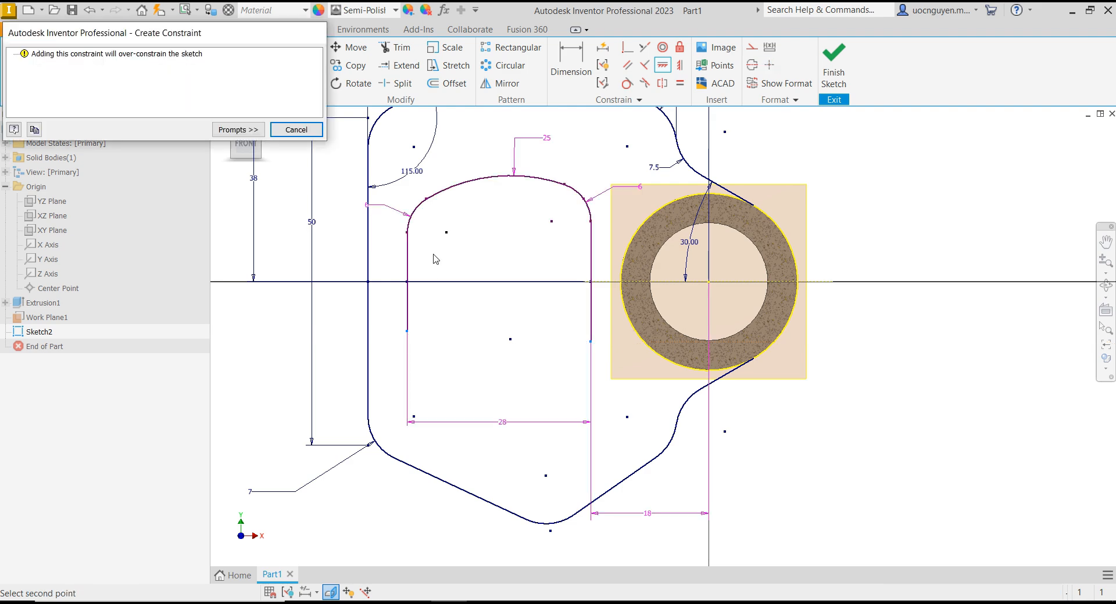
{"action": "key", "text": "Escape"}
{"action": "key", "text": "Escape"}
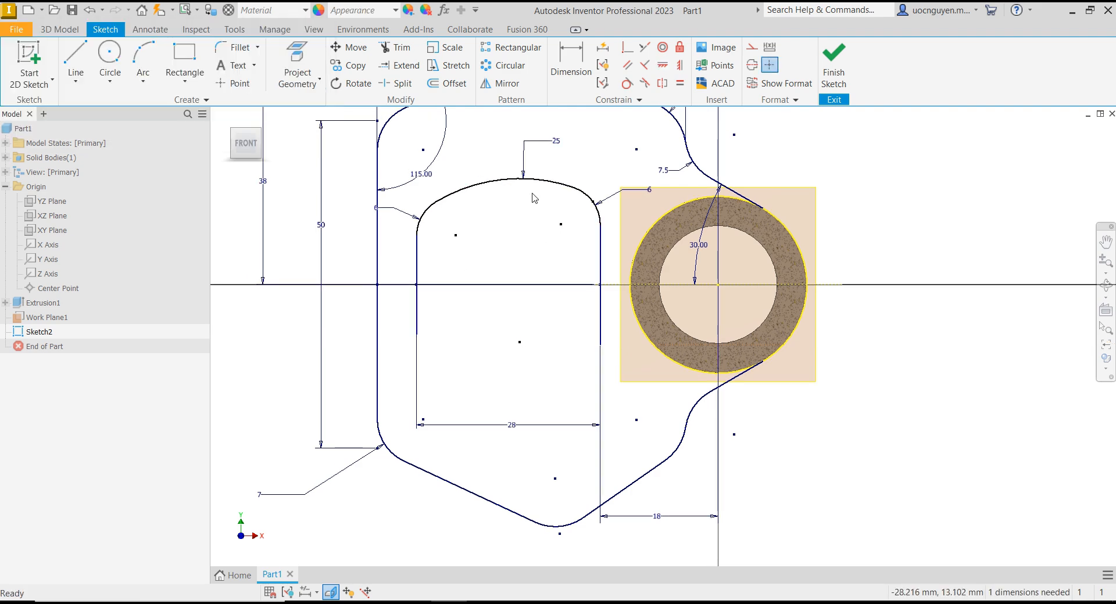
- Try to make the right 6 mm arc tangent to the 25 mm arc
{"action": "left_click", "coordinate": [538, 193]}
{"action": "left_click", "coordinate": [523, 234]}
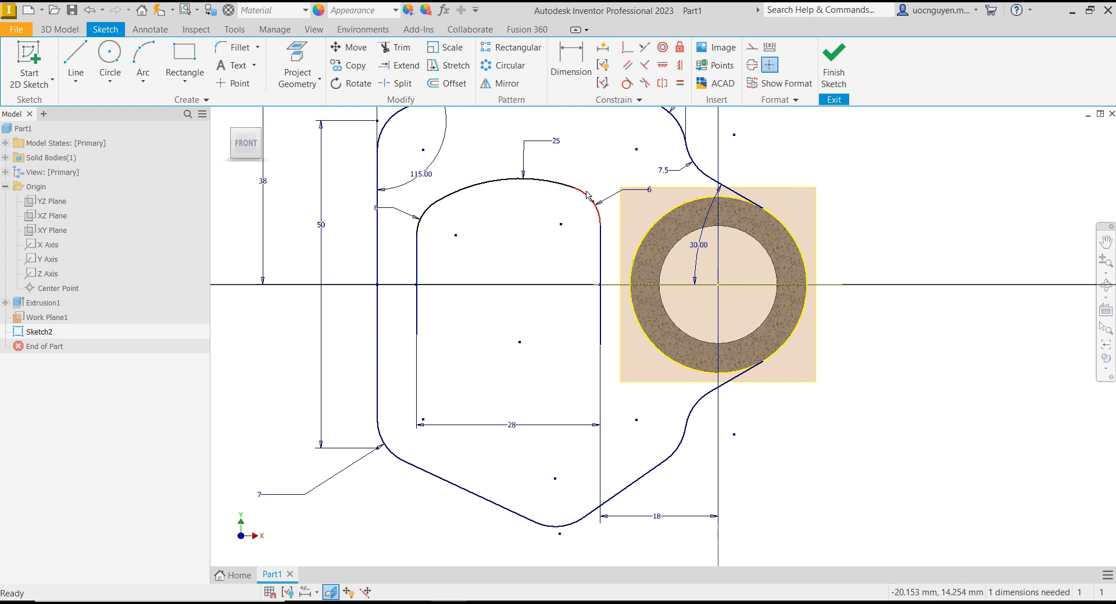
{"action": "left_click", "coordinate": [627, 83]}
{"action": "left_click", "coordinate": [586, 194]}
{"action": "left_click", "coordinate": [572, 188]}
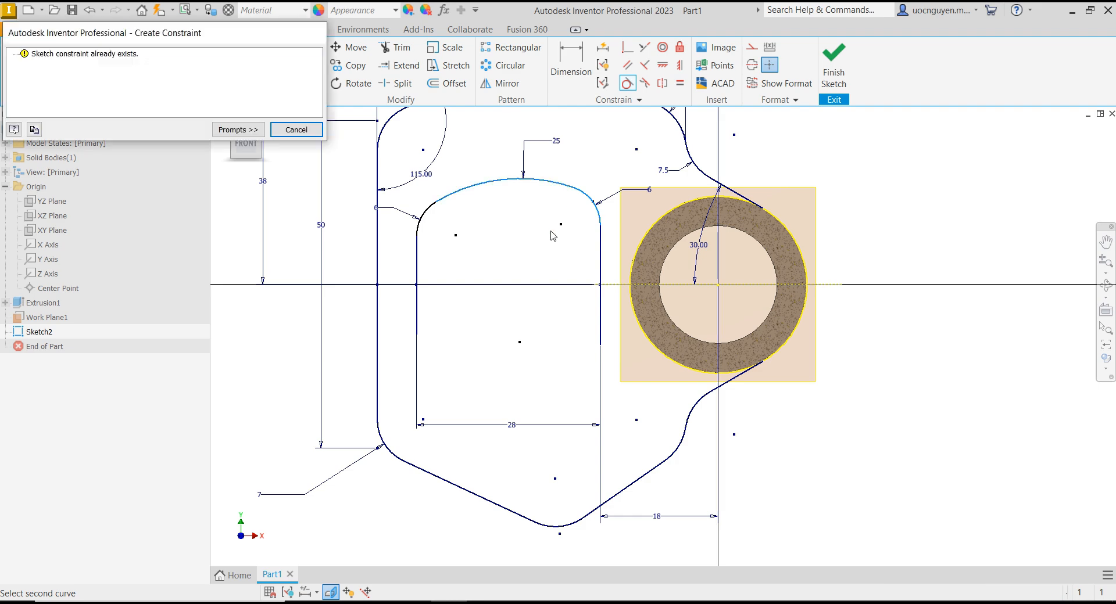
{"action": "left_click", "coordinate": [296, 129]}
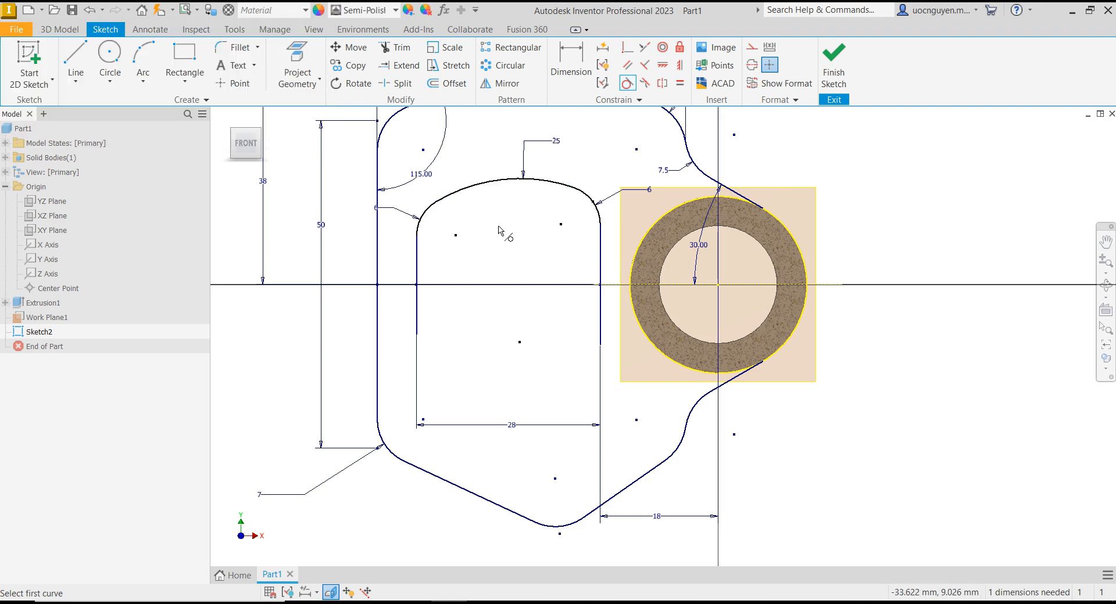
{"action": "key", "text": "Escape"}
- Check the 25 mm arc's constraints, and shift the slot's upper arcs slightly to test their freedom of movement
{"action": "left_click_drag", "start_coordinate": [417, 236], "coordinate": [419, 250]}
{"action": "left_click", "coordinate": [511, 198]}
{"action": "scroll", "coordinate": [512, 259], "scroll_direction": "down", "scroll_amount": 3}
{"action": "scroll", "coordinate": [513, 251], "scroll_direction": "up", "scroll_amount": 4}
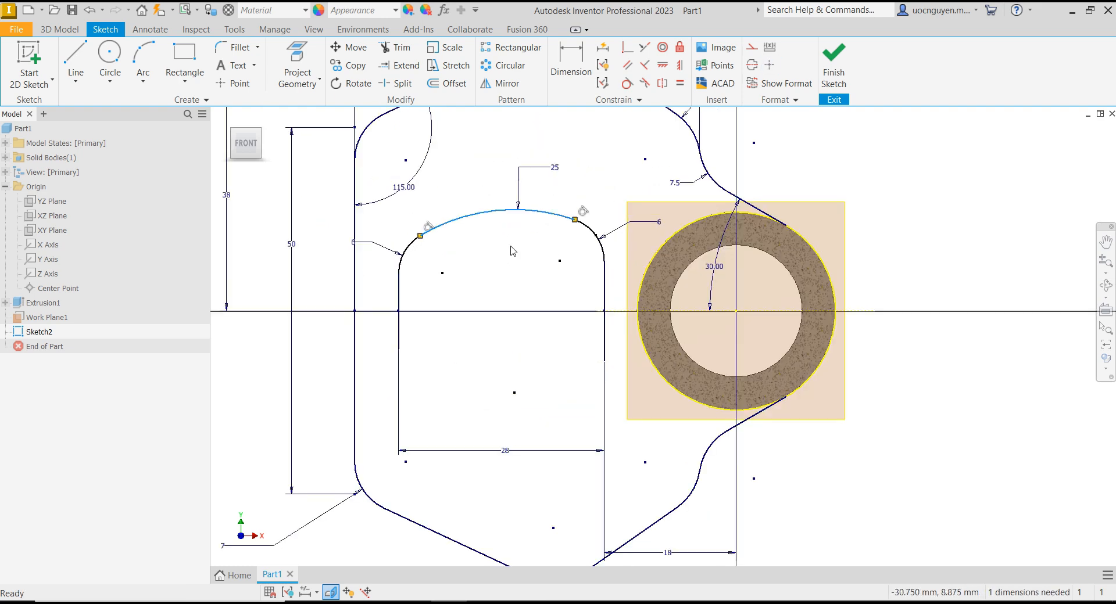
{"action": "left_click", "coordinate": [511, 250]}
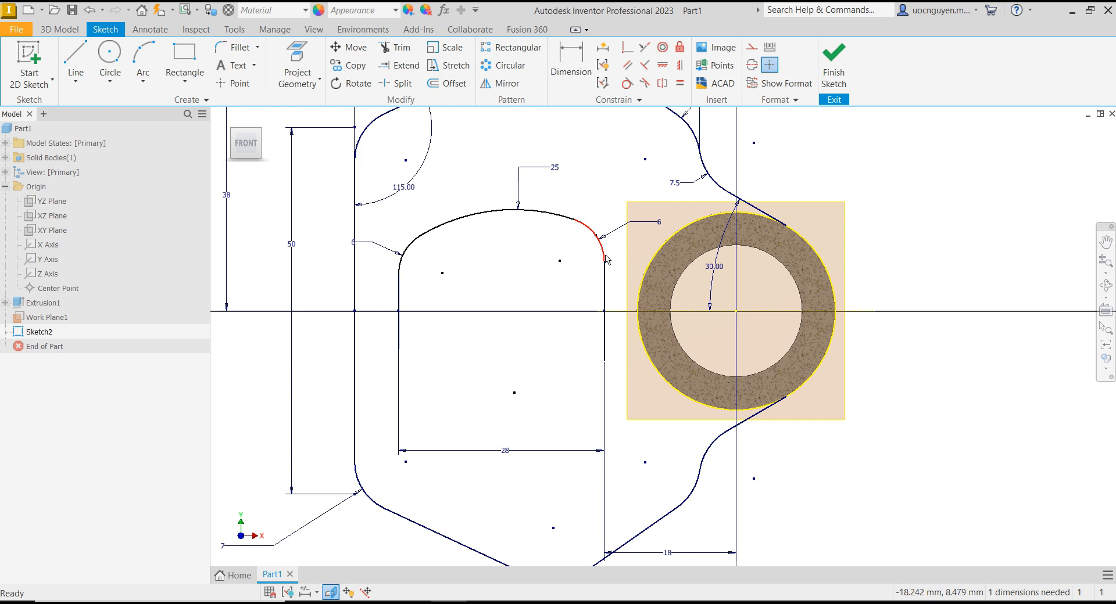
{"action": "left_click_drag", "start_coordinate": [606, 264], "coordinate": [604, 231]}
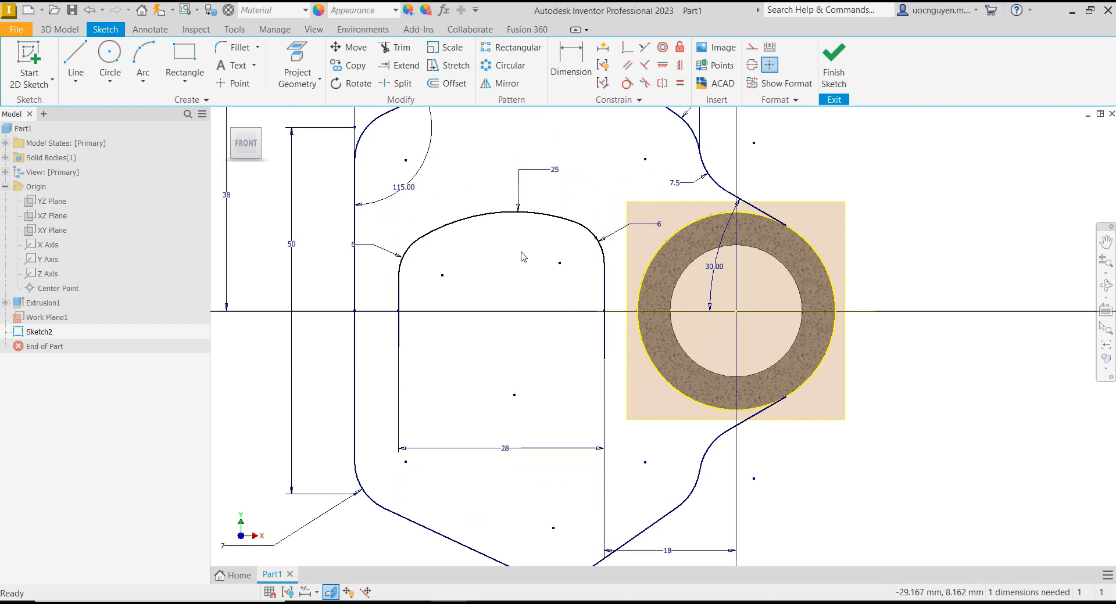
- Delete the 25 mm arc joining the slot's two 6 mm corner arcs
{"action": "left_click", "coordinate": [502, 218]}
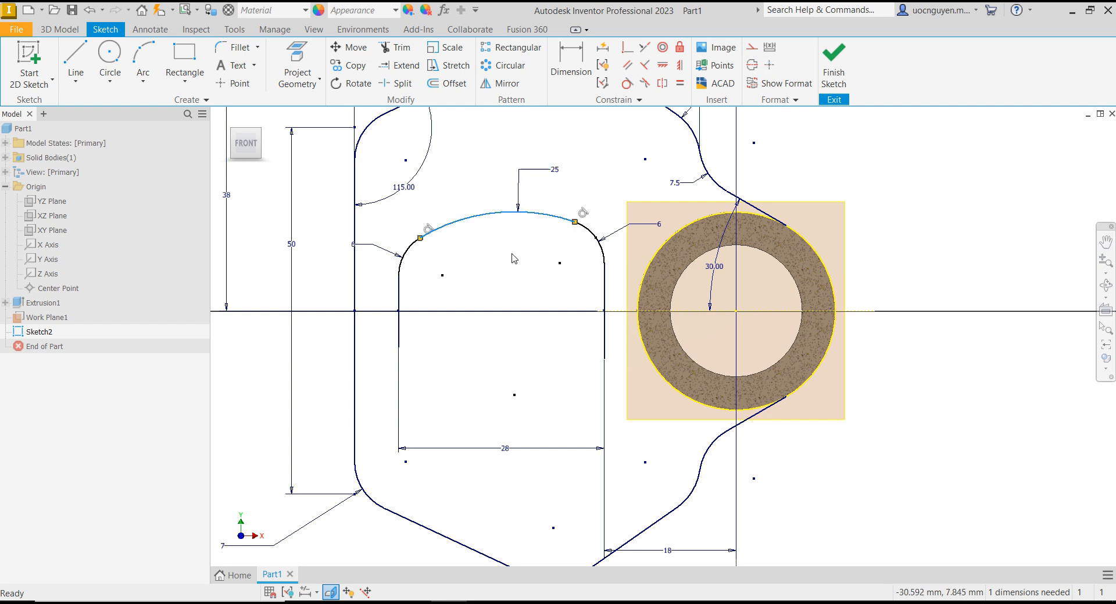
{"action": "key", "text": "Delete"}
{"action": "left_click", "coordinate": [143, 59]}
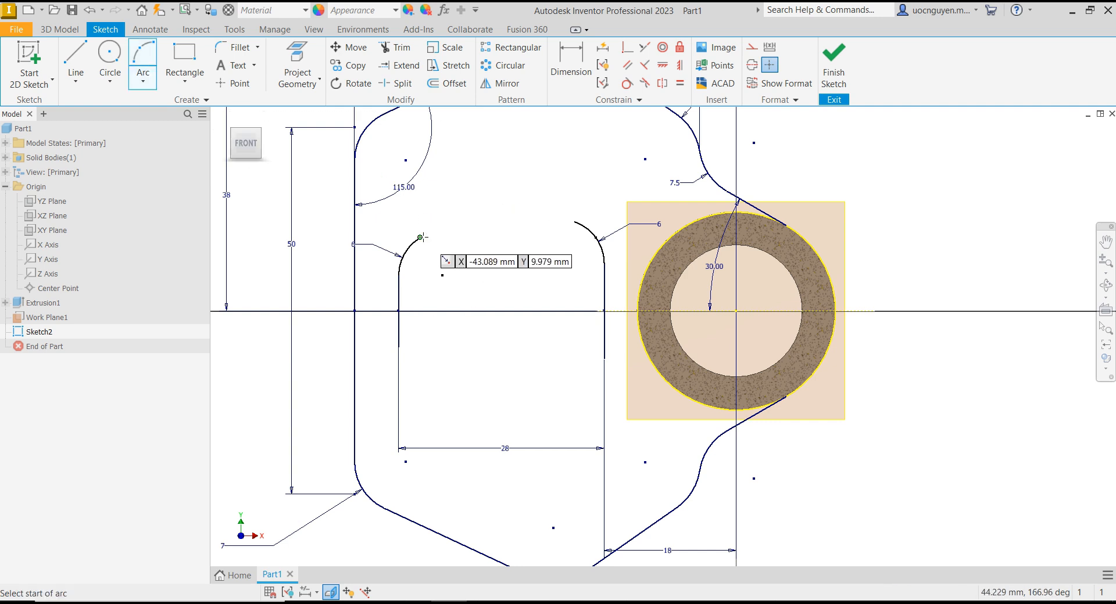
{"action": "key", "text": "Escape"}
- Align the lower ends of the two 6 mm arcs horizontally, and shorten the right arc by moving its free end
{"action": "left_click", "coordinate": [663, 65]}
{"action": "left_click", "coordinate": [604, 263]}
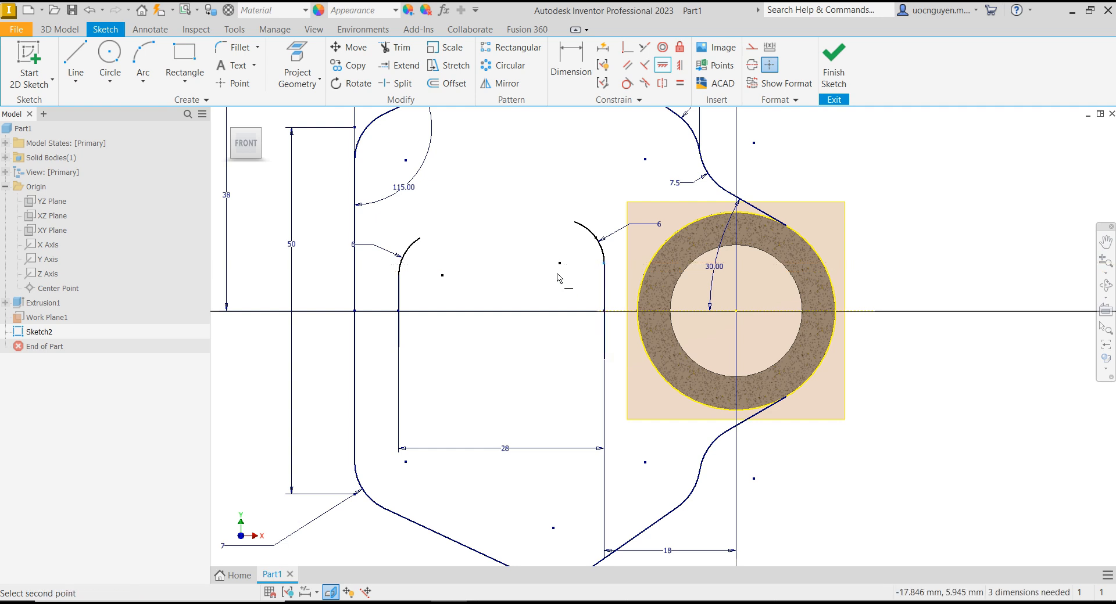
{"action": "left_click", "coordinate": [399, 276]}
{"action": "key", "text": "Escape"}
{"action": "left_click_drag", "start_coordinate": [540, 236], "coordinate": [591, 226]}
- Draw a three-point arc of about 14.5 mm radius joining the free upper ends of the two 6 mm arcs
{"action": "left_click", "coordinate": [143, 64]}
{"action": "left_click", "coordinate": [402, 239]}
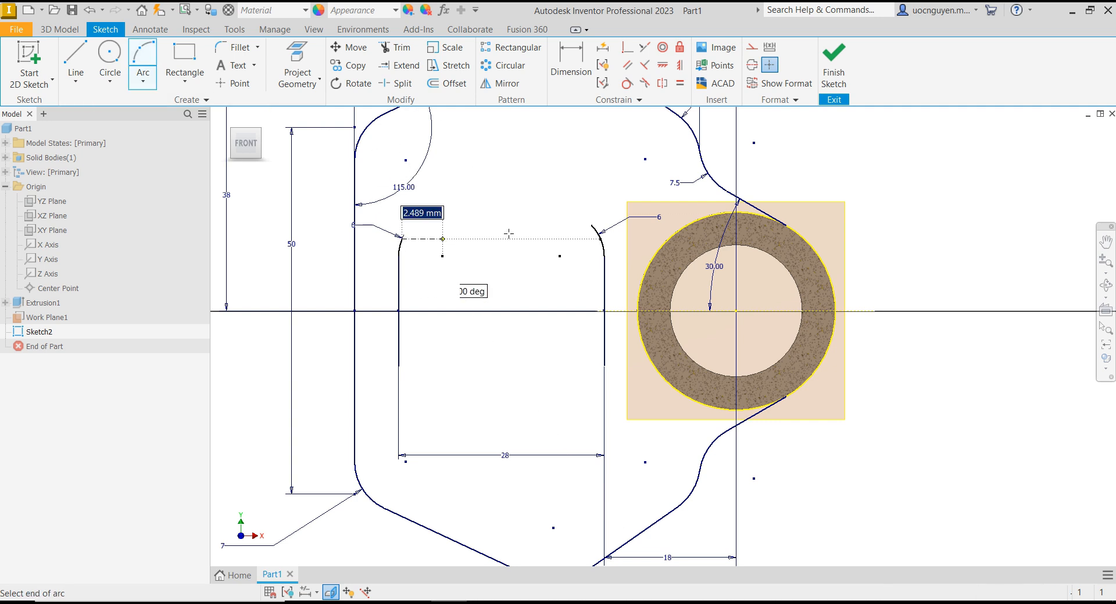
{"action": "left_click", "coordinate": [592, 227]}
{"action": "left_click", "coordinate": [504, 197]}
{"action": "key", "text": "Escape"}
- Apply tangent constraints between the joining arc and both 6 mm corner arcs
{"action": "left_click", "coordinate": [627, 83]}
{"action": "left_click", "coordinate": [409, 232]}
{"action": "left_click", "coordinate": [399, 249]}
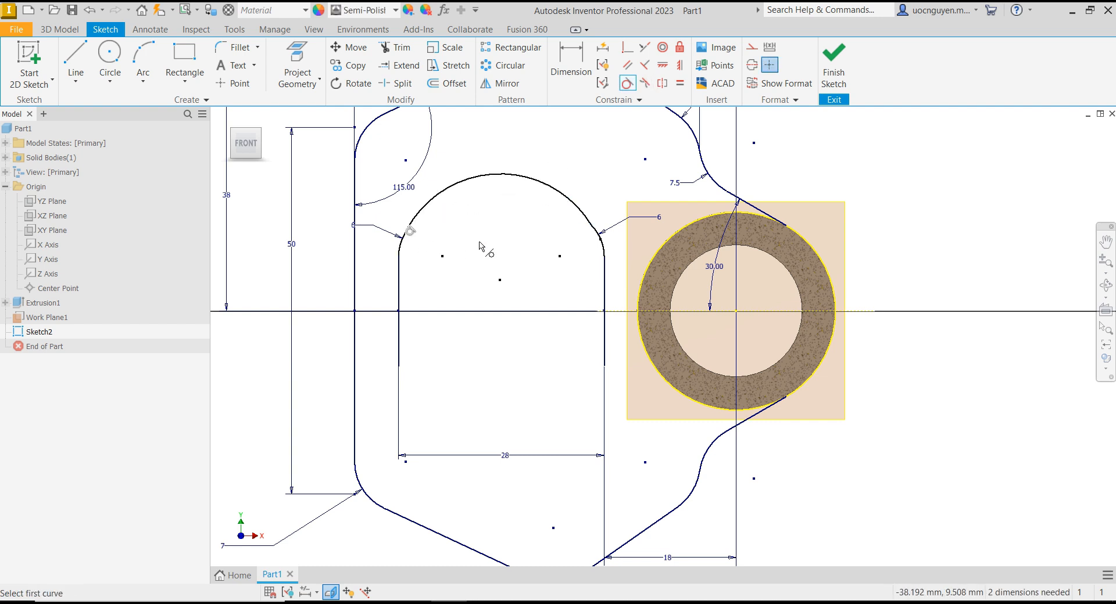
{"action": "left_click", "coordinate": [588, 221]}
{"action": "left_click", "coordinate": [602, 241]}
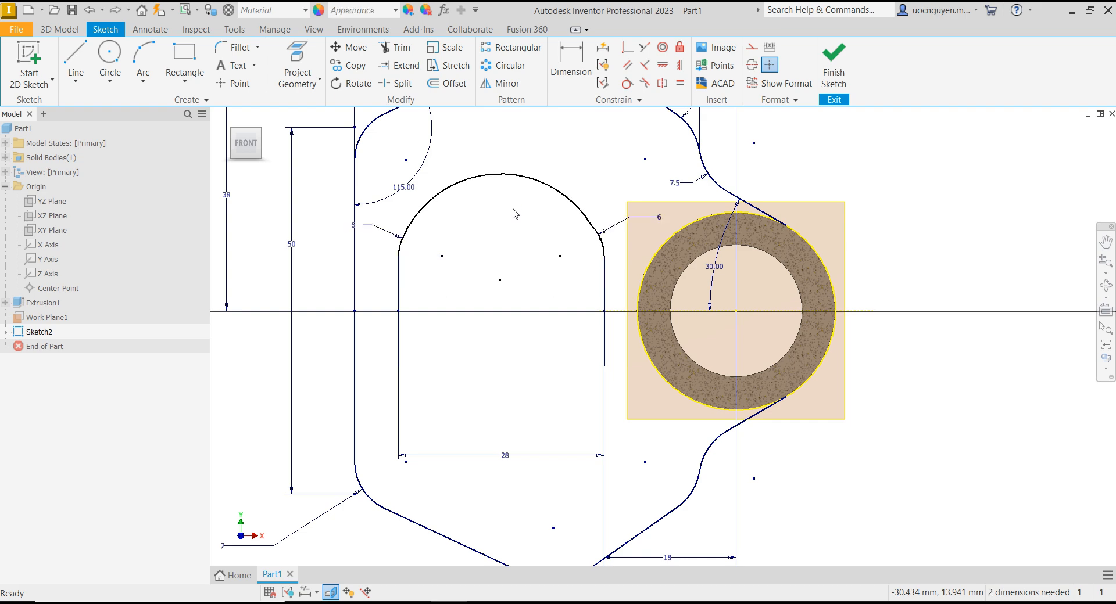
- Add a radius dimension to the arc joining the slot's two corner arcs
{"action": "key", "text": "d"}
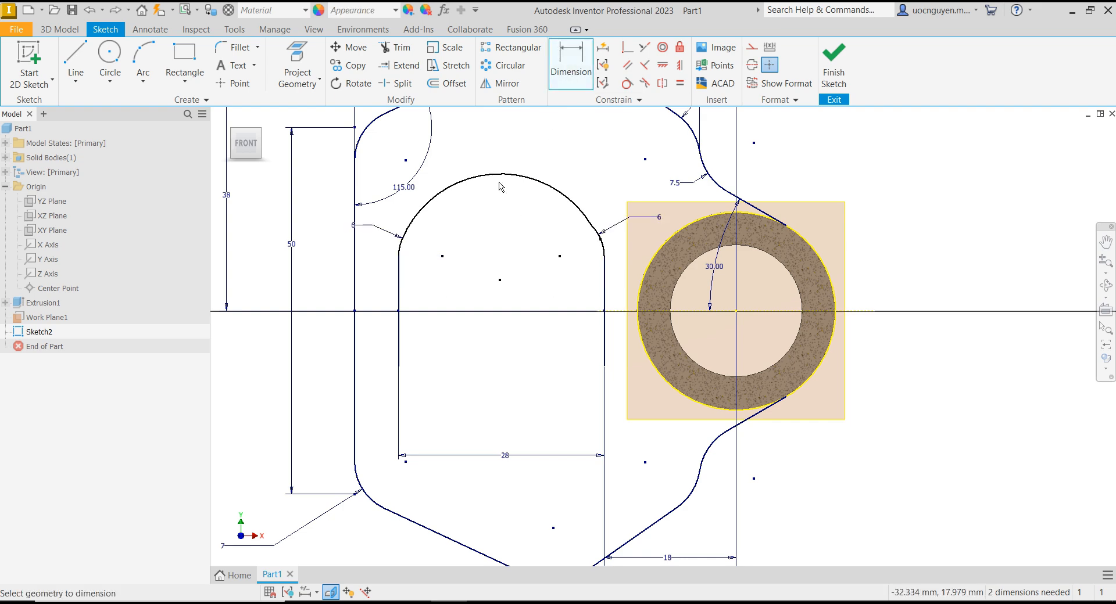
{"action": "left_click", "coordinate": [505, 175]}
{"action": "left_click", "coordinate": [516, 138]}
{"action": "key", "text": "Return"}
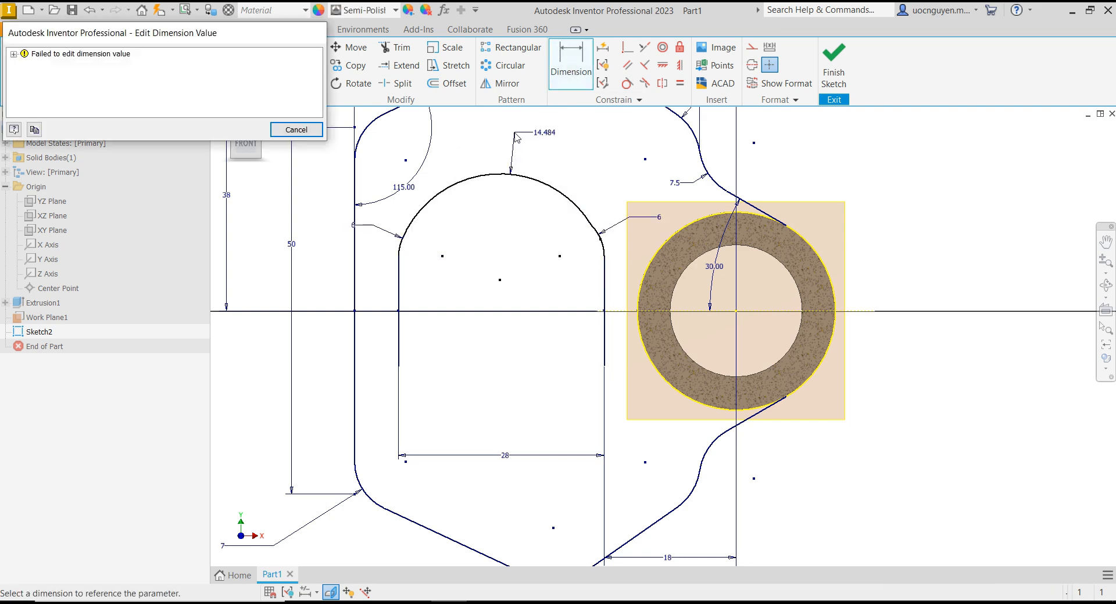
{"action": "left_click", "coordinate": [296, 129]}
{"action": "key", "text": "Escape"}
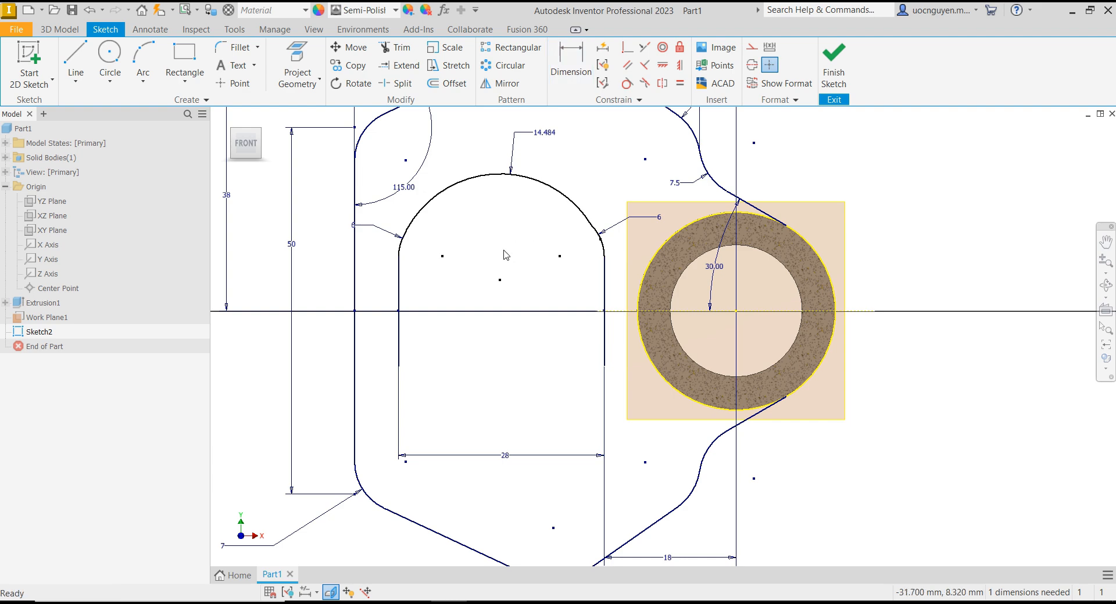
- Delete all of the slot's existing arcs and side lines from inside the arm profile
{"action": "scroll", "coordinate": [505, 255], "scroll_direction": "down", "scroll_amount": 2}
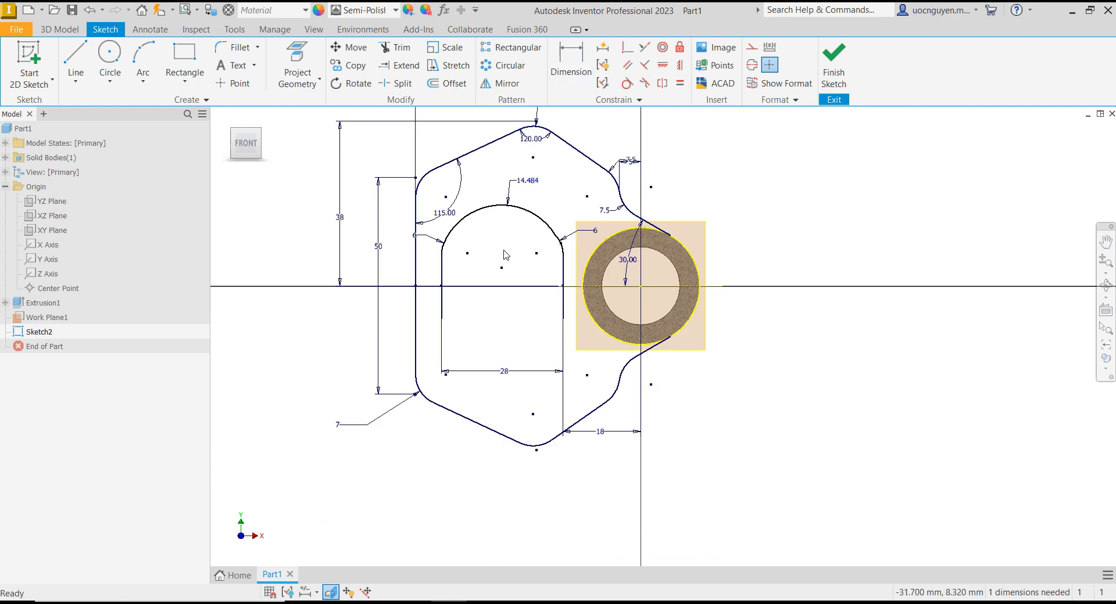
{"action": "scroll", "coordinate": [510, 231], "scroll_direction": "up", "scroll_amount": 3}
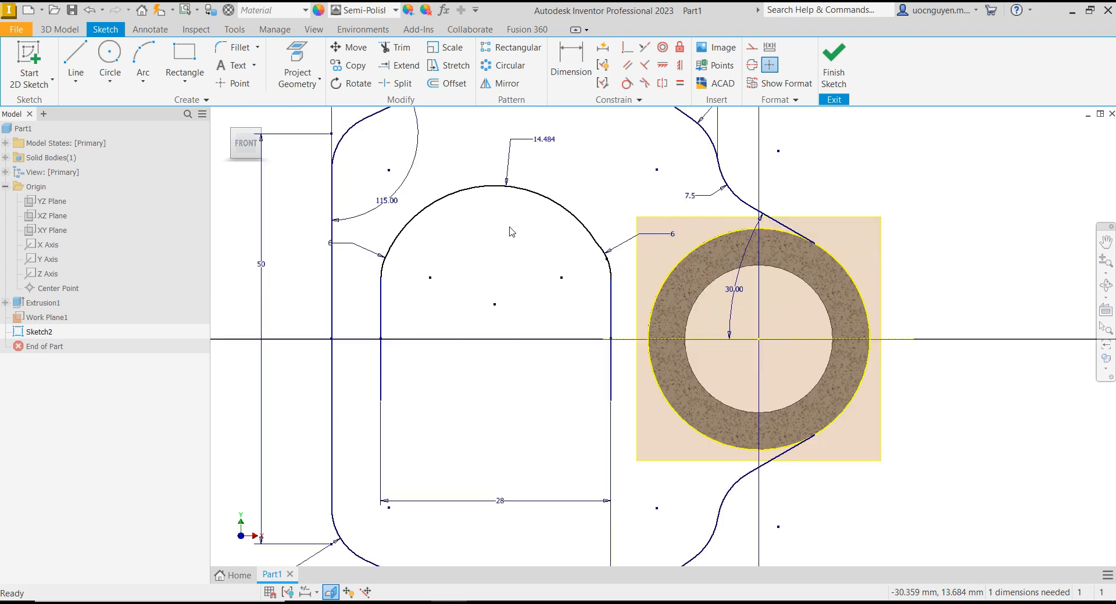
{"action": "scroll", "coordinate": [510, 232], "scroll_direction": "down", "scroll_amount": 2}
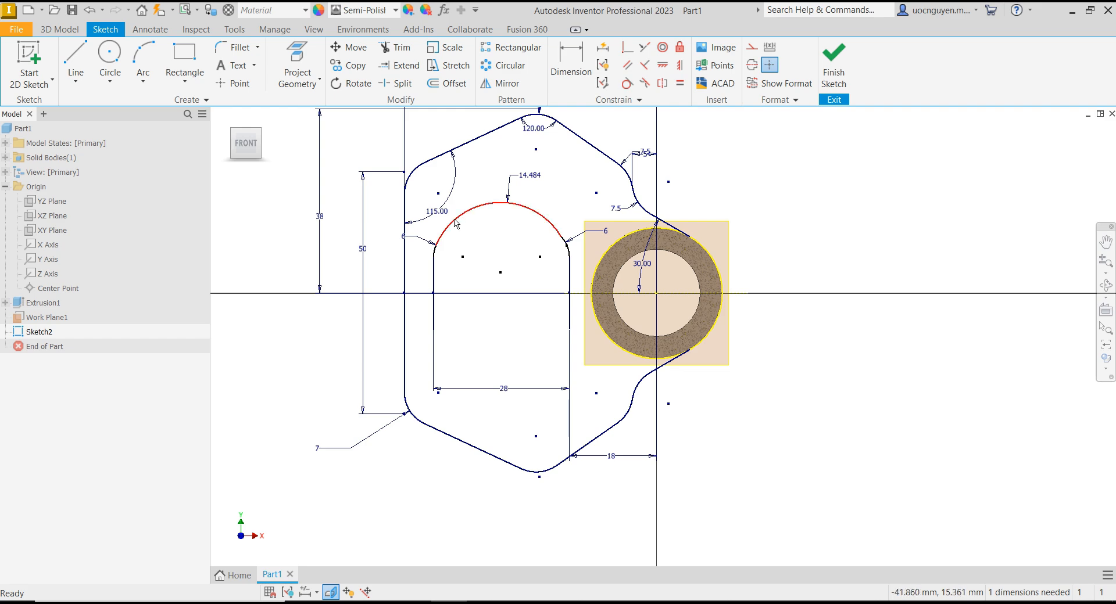
{"action": "middle_click_drag", "start_coordinate": [505, 230], "coordinate": [513, 276]}
{"action": "scroll", "coordinate": [511, 279], "scroll_direction": "down", "scroll_amount": 2}
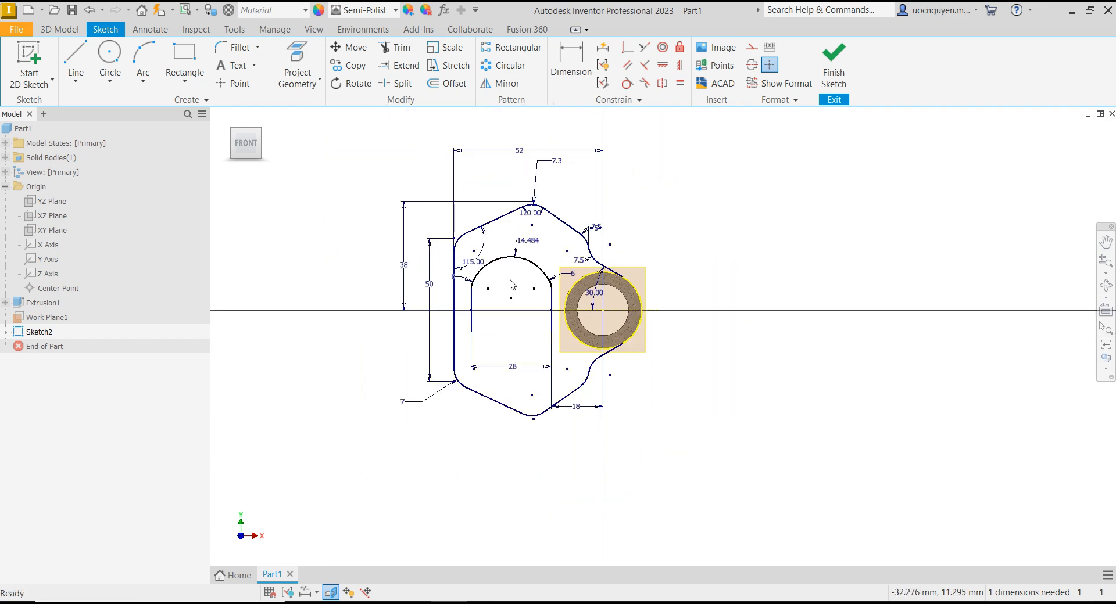
{"action": "scroll", "coordinate": [511, 279], "scroll_direction": "up", "scroll_amount": 3}
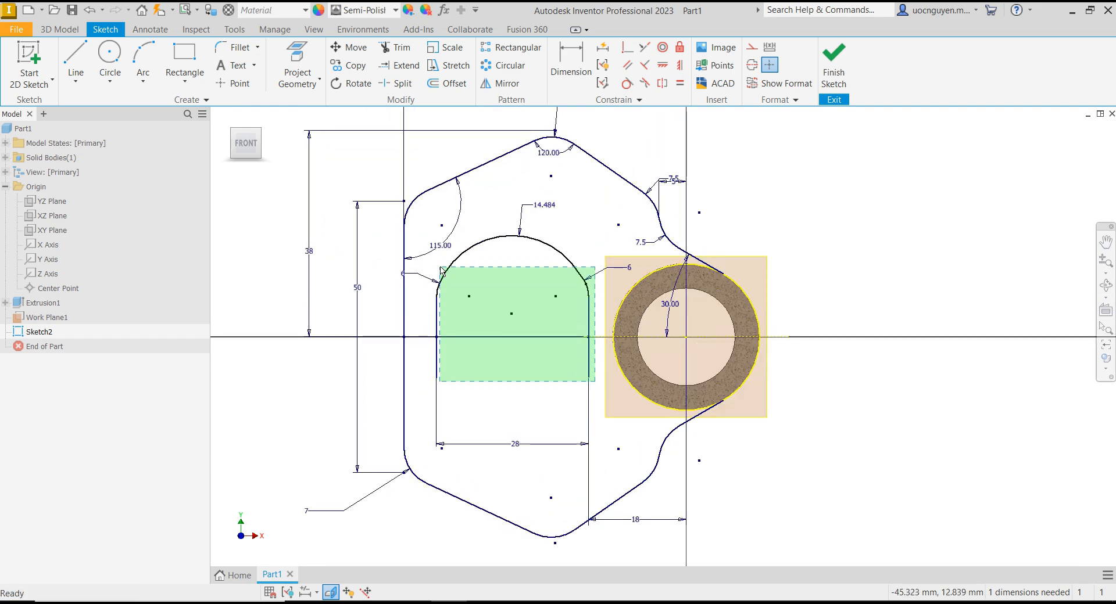
{"action": "left_click", "coordinate": [590, 367]}
{"action": "key", "text": "Delete"}
{"action": "left_click", "coordinate": [576, 266]}
{"action": "key", "text": "Delete"}
{"action": "left_click", "coordinate": [436, 305]}
{"action": "key", "text": "Delete"}
{"action": "key", "text": "Delete"}
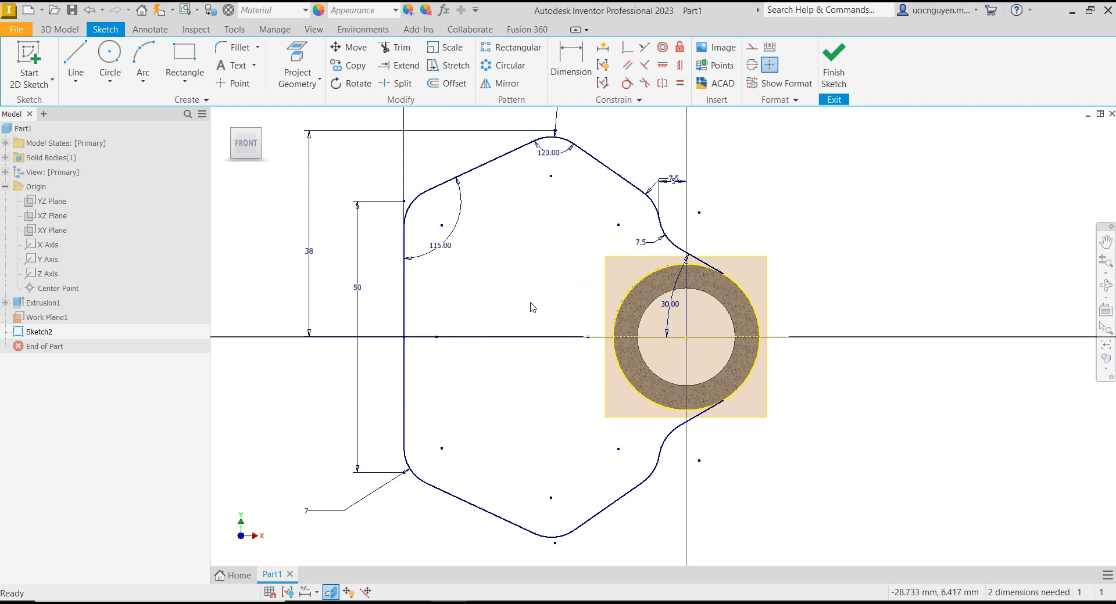
- Draw a vertical line for the slot's left side and align its midpoint horizontally with the tube's center
{"action": "mouse_move", "coordinate": [504, 310]}
{"action": "middle_mouse_down"}
{"action": "mouse_move", "coordinate": [524, 293]}
{"action": "mouse_move", "coordinate": [518, 316]}
{"action": "mouse_move", "coordinate": [508, 308]}
{"action": "middle_mouse_up"}
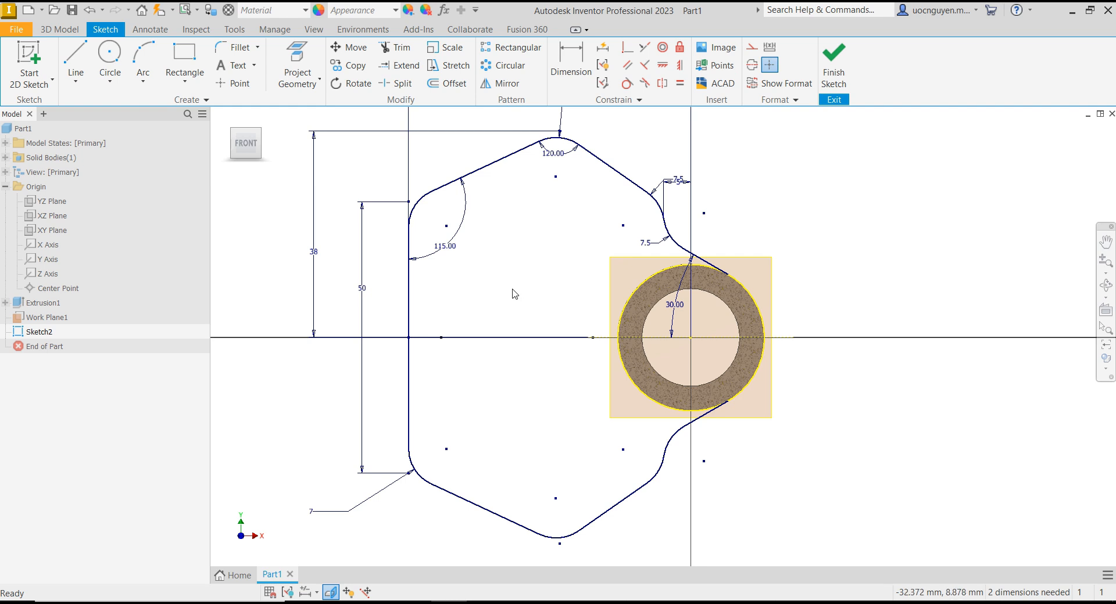
{"action": "left_click", "coordinate": [79, 61]}
{"action": "left_click", "coordinate": [447, 340]}
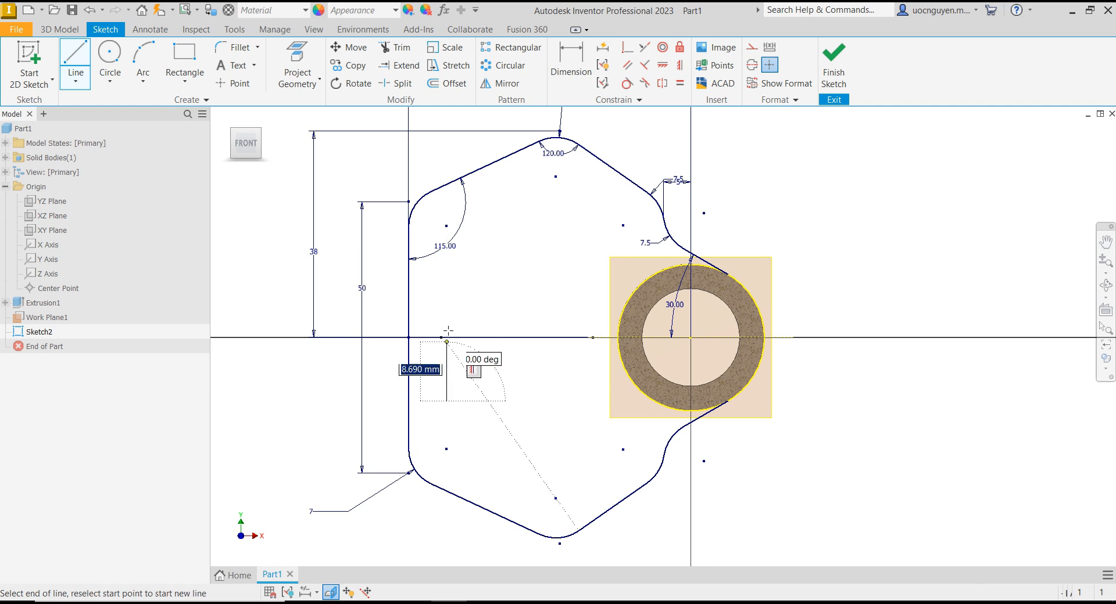
{"action": "left_click", "coordinate": [446, 274]}
{"action": "key", "text": "Escape"}
{"action": "left_click", "coordinate": [662, 65]}
{"action": "left_click", "coordinate": [447, 337]}
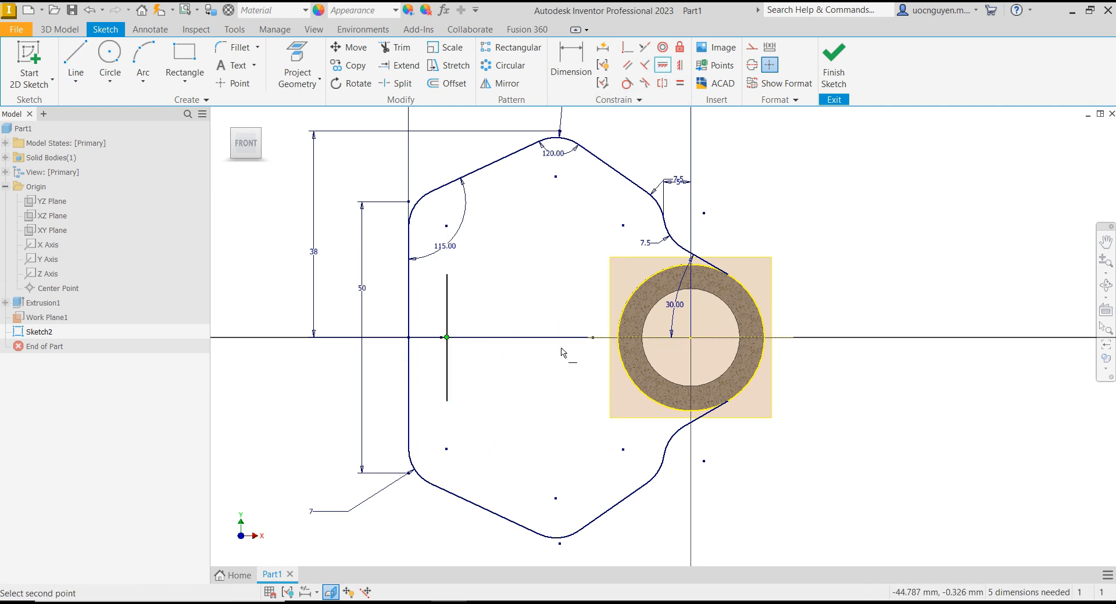
{"action": "left_click", "coordinate": [683, 340]}
{"action": "key", "text": "Escape"}
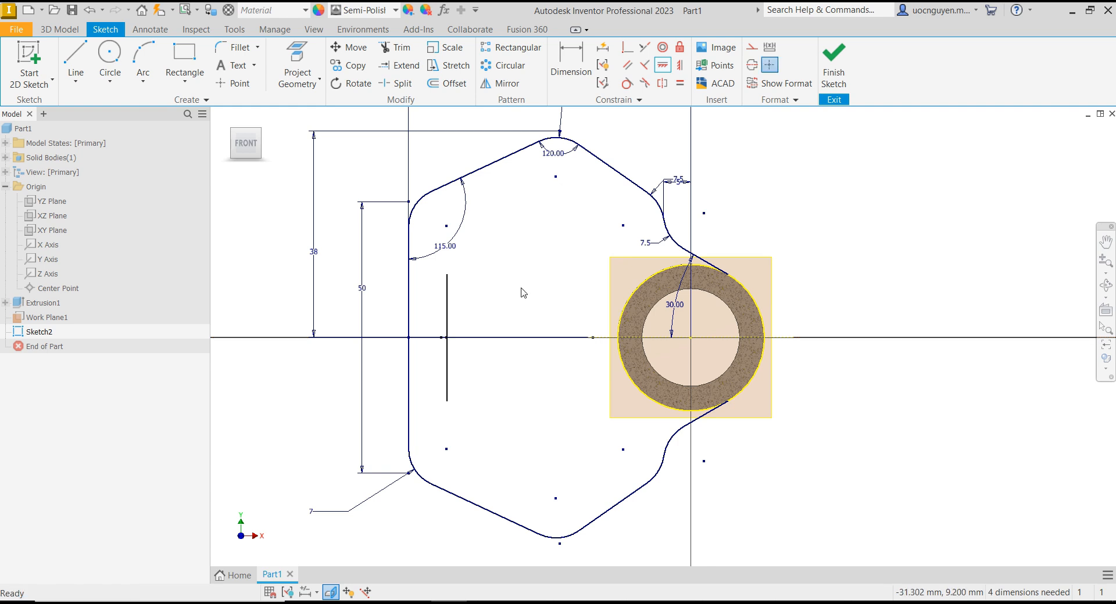
- Draw the slot's upper arc from the top of the left line and set its radius to 25 mm
{"action": "left_click", "coordinate": [143, 64]}
{"action": "left_click", "coordinate": [446, 275]}
{"action": "left_click", "coordinate": [583, 274]}
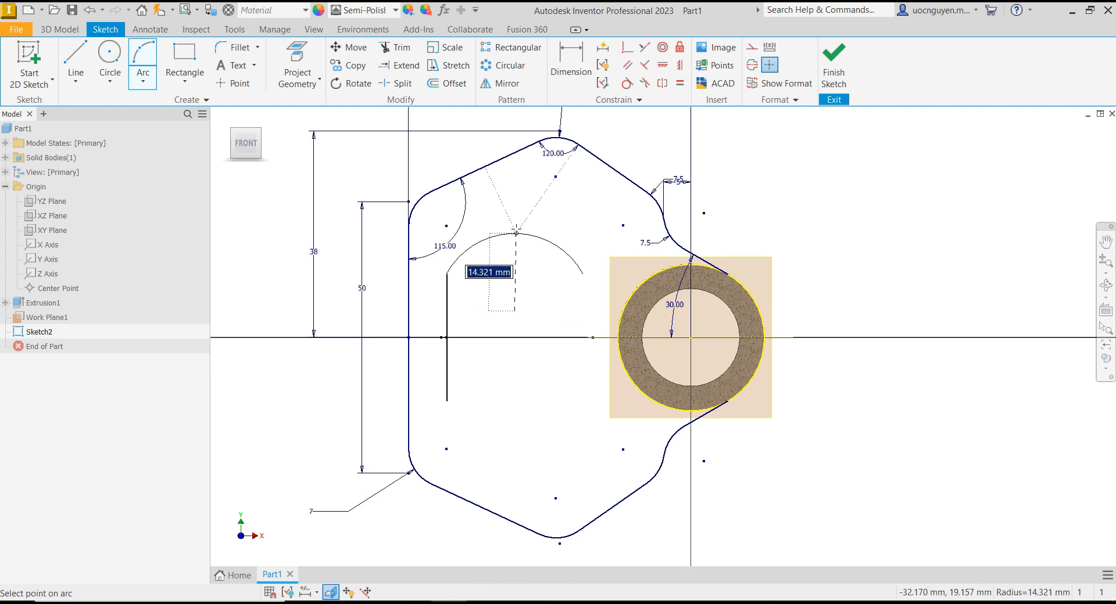
{"action": "left_click", "coordinate": [520, 254]}
{"action": "left_click", "coordinate": [571, 64]}
{"action": "left_click", "coordinate": [521, 254]}
{"action": "left_click", "coordinate": [520, 238]}
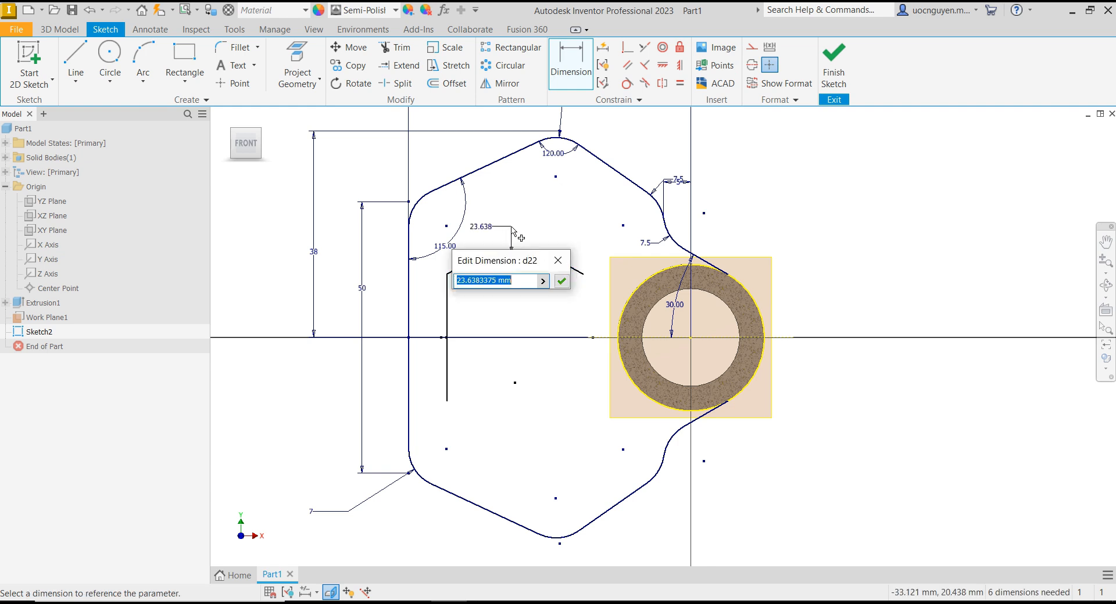
{"action": "type", "text": "25"}
{"action": "key", "text": "Return"}
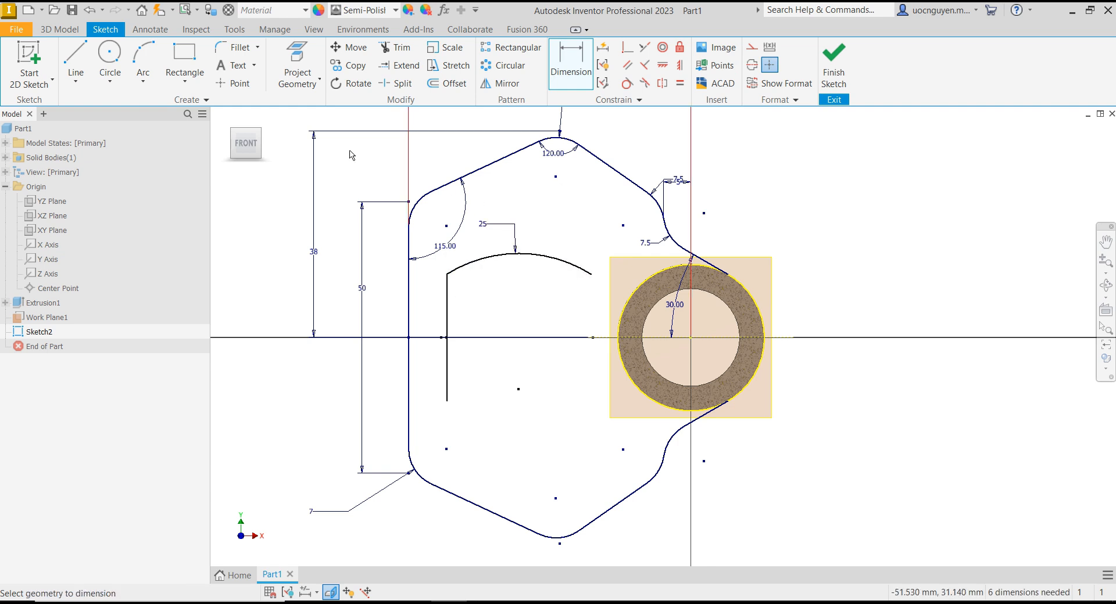
- Draw the slot's right vertical line down from the arc's free end, and align both arc endpoints horizontally
{"action": "left_click", "coordinate": [75, 63]}
{"action": "left_click", "coordinate": [591, 274]}
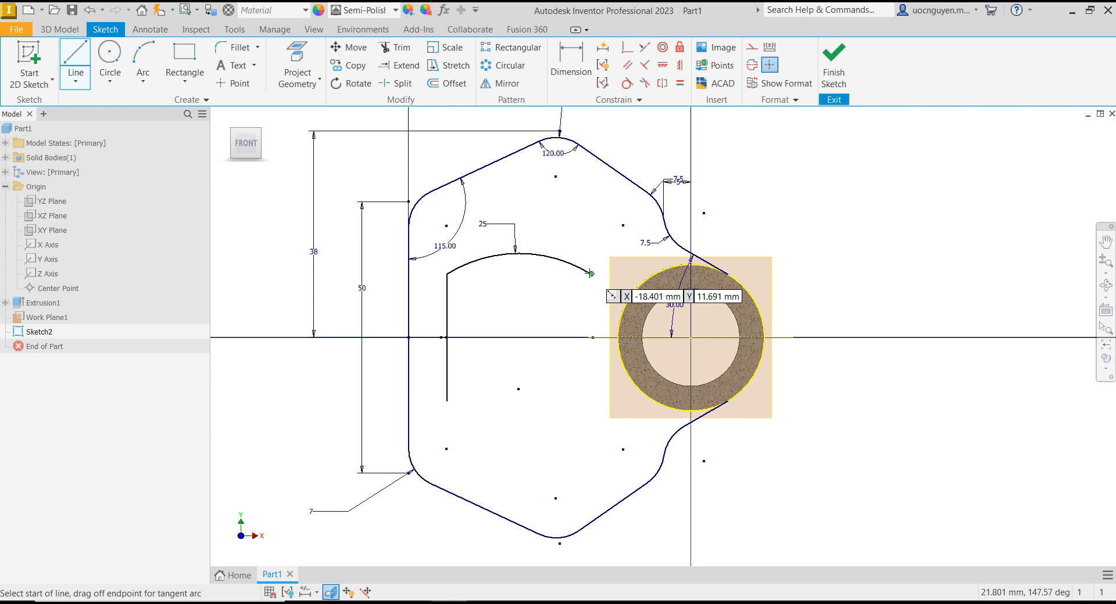
{"action": "left_click", "coordinate": [591, 401]}
{"action": "key", "text": "Escape"}
{"action": "left_click", "coordinate": [663, 65]}
{"action": "left_click", "coordinate": [592, 274]}
{"action": "left_click", "coordinate": [447, 273]}
{"action": "key", "text": "Escape"}
- Dimension the width between the slot's two vertical sides as 28 mm
{"action": "left_click", "coordinate": [578, 86]}
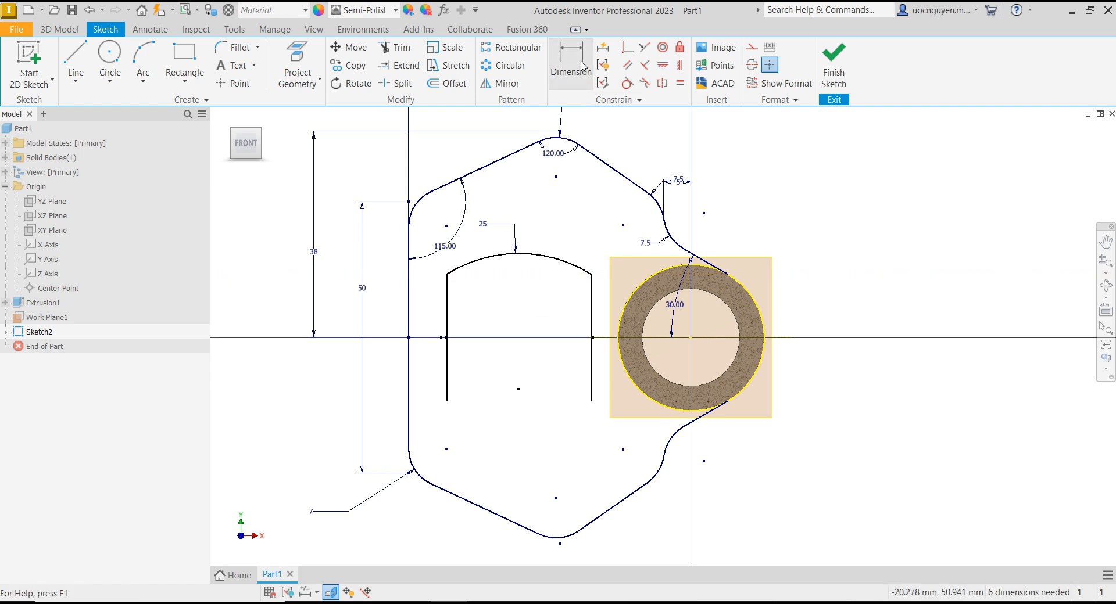
{"action": "left_click", "coordinate": [451, 370]}
{"action": "left_click", "coordinate": [591, 378]}
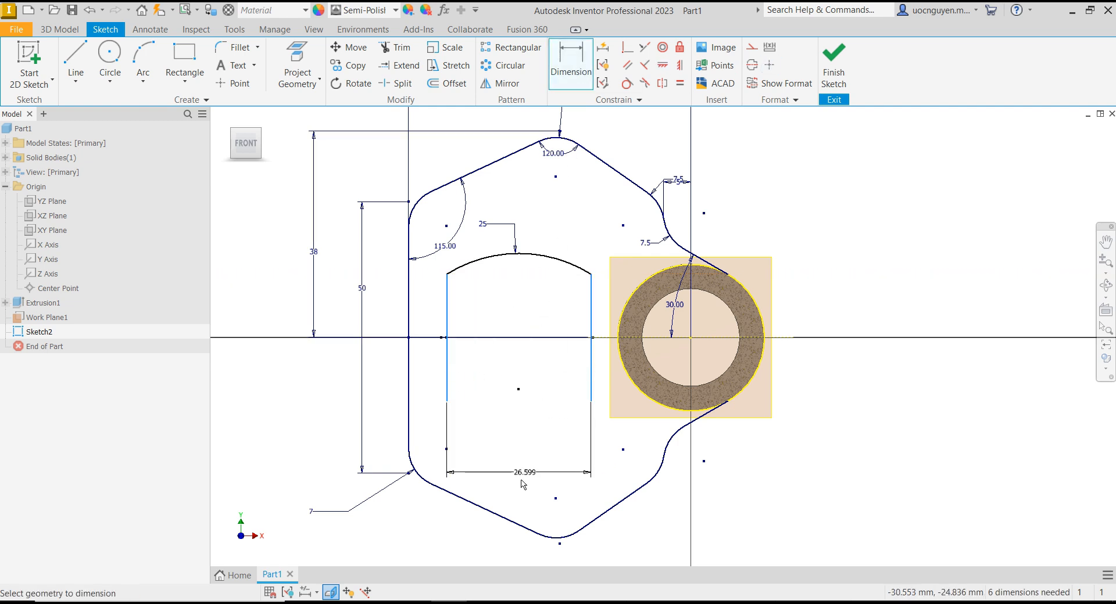
{"action": "left_click", "coordinate": [525, 487]}
{"action": "type", "text": "28"}
{"action": "key", "text": "Return"}
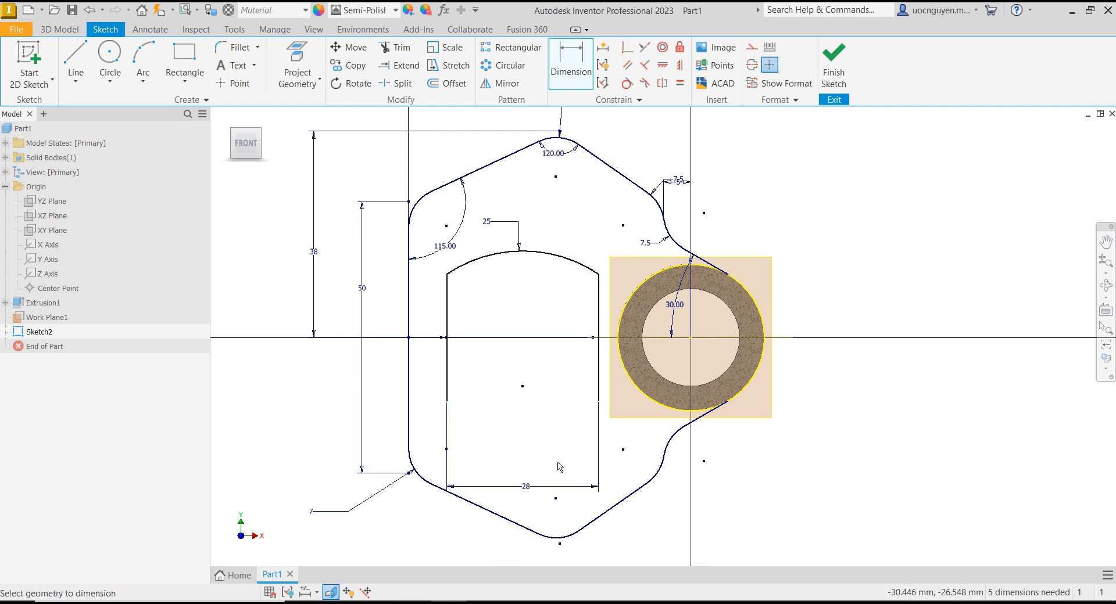
- Set the distance from the slot's right side to the tube's center to 18 mm
{"action": "left_click", "coordinate": [601, 389]}
{"action": "left_click", "coordinate": [690, 338]}
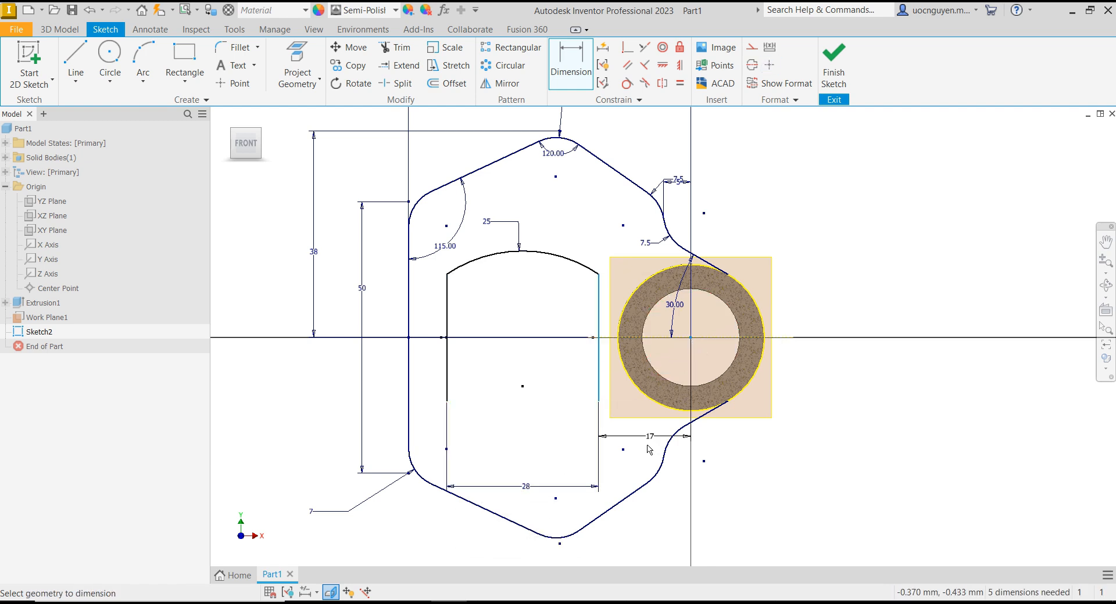
{"action": "left_click", "coordinate": [644, 526]}
{"action": "type", "text": "18"}
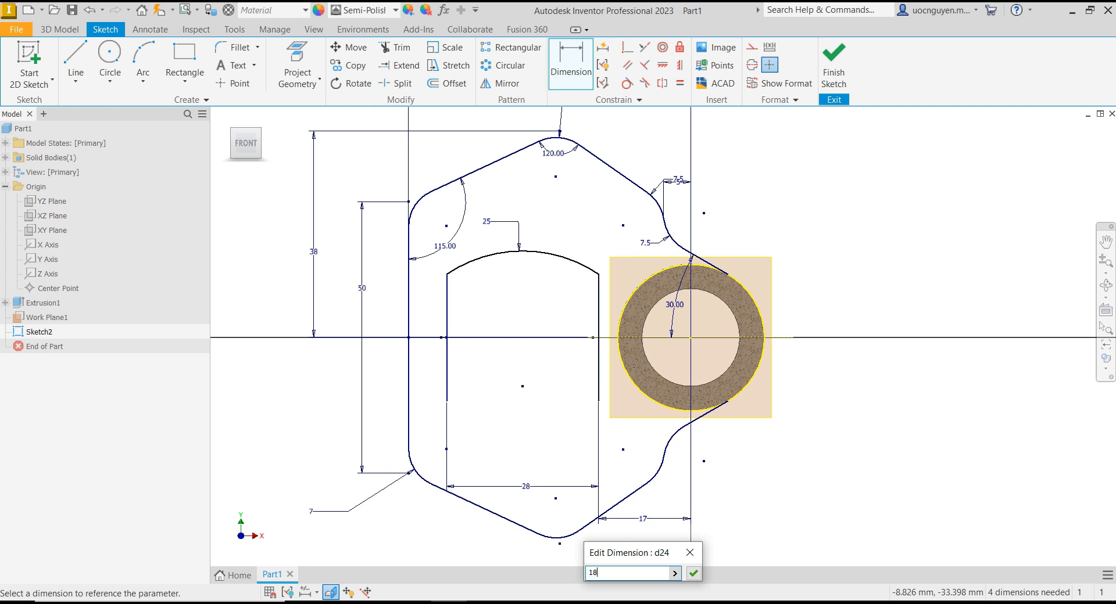
{"action": "key", "text": "Return"}
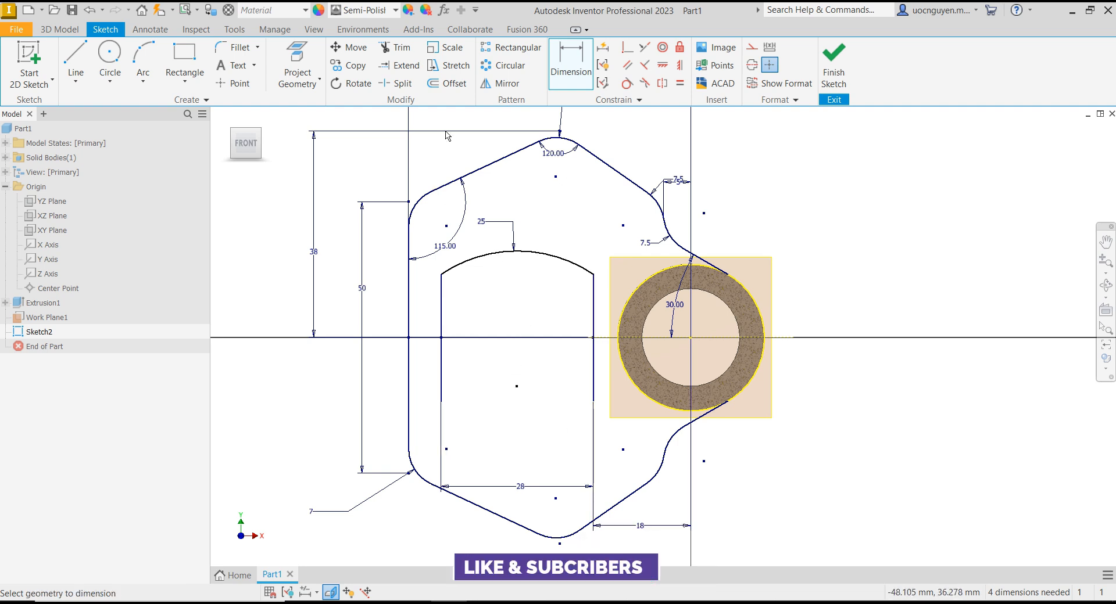
- Mirror the slot's 25 mm upper arc about the horizontal axis to close the lower end
{"action": "left_click", "coordinate": [501, 83]}
{"action": "left_click", "coordinate": [523, 253]}
{"action": "left_click", "coordinate": [293, 146]}
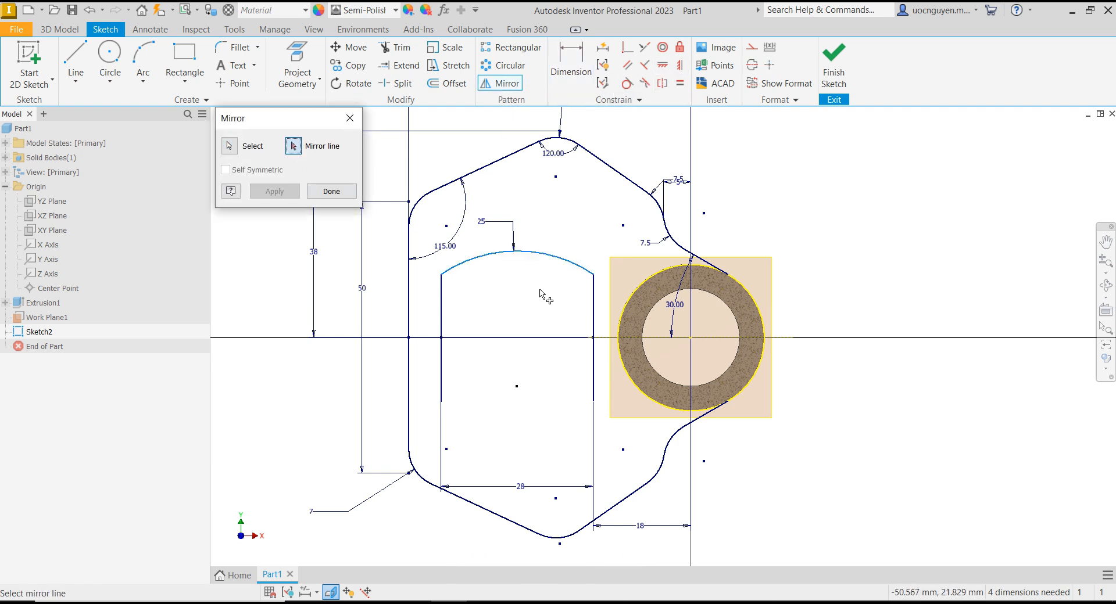
{"action": "left_click", "coordinate": [705, 337]}
{"action": "left_click", "coordinate": [295, 195]}
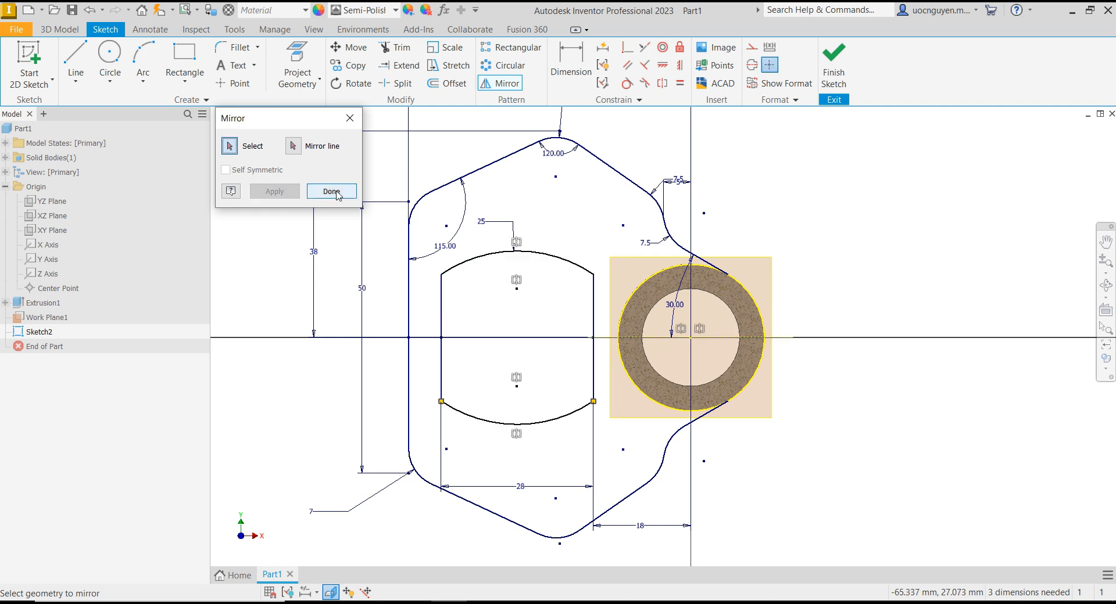
{"action": "left_click", "coordinate": [331, 192]}
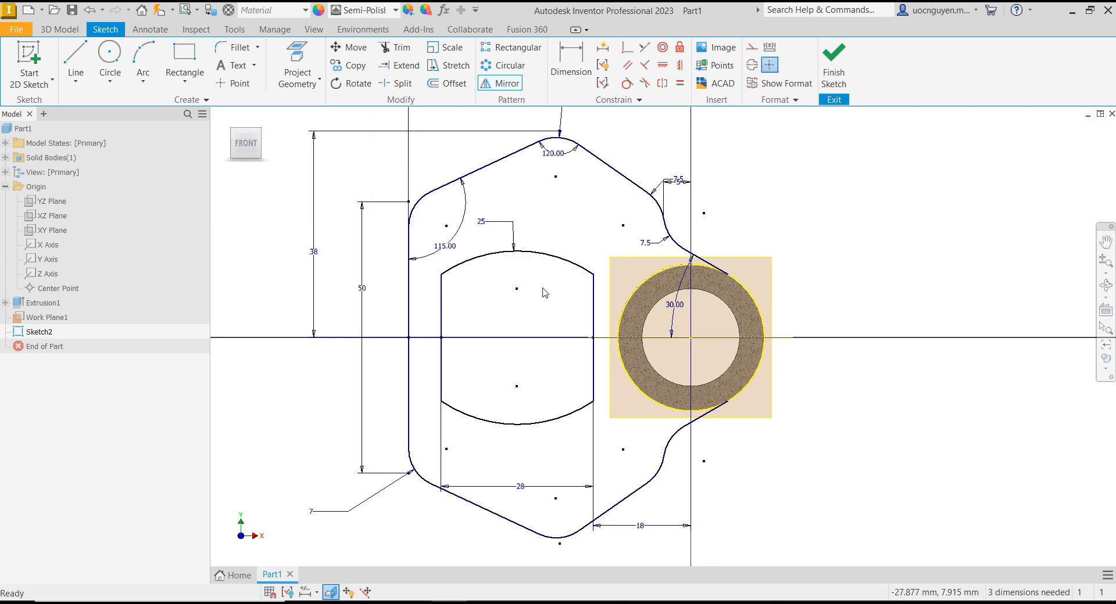
- Round all four corners of the slot with 6 mm fillets
{"action": "left_click", "coordinate": [226, 52]}
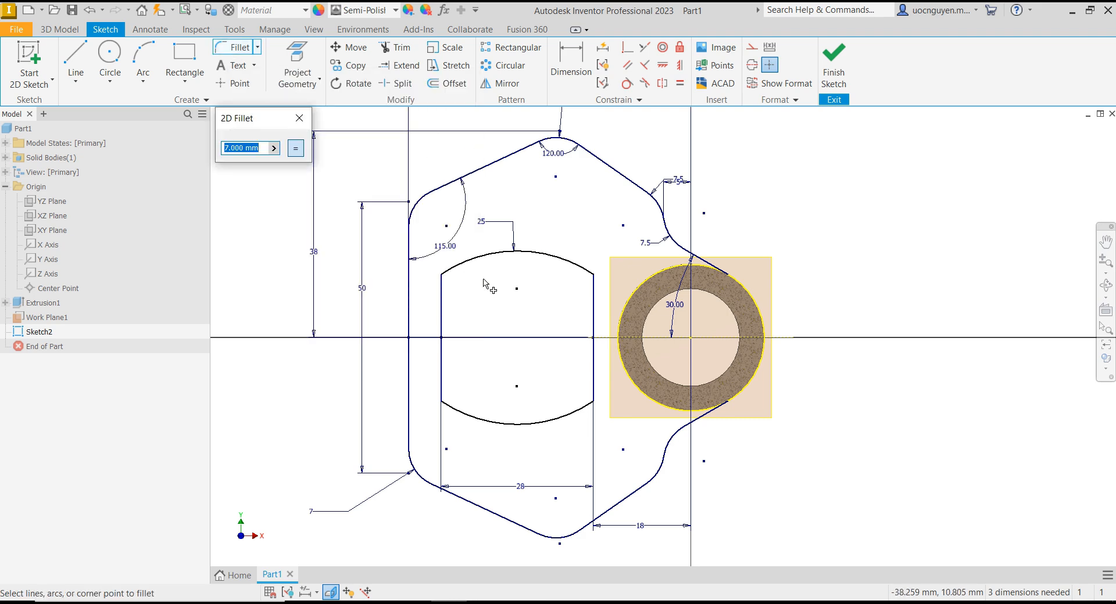
{"action": "type", "text": "6"}
{"action": "left_click", "coordinate": [474, 259]}
{"action": "left_click", "coordinate": [442, 294]}
{"action": "left_click", "coordinate": [588, 271]}
{"action": "left_click", "coordinate": [594, 292]}
{"action": "left_click", "coordinate": [446, 388]}
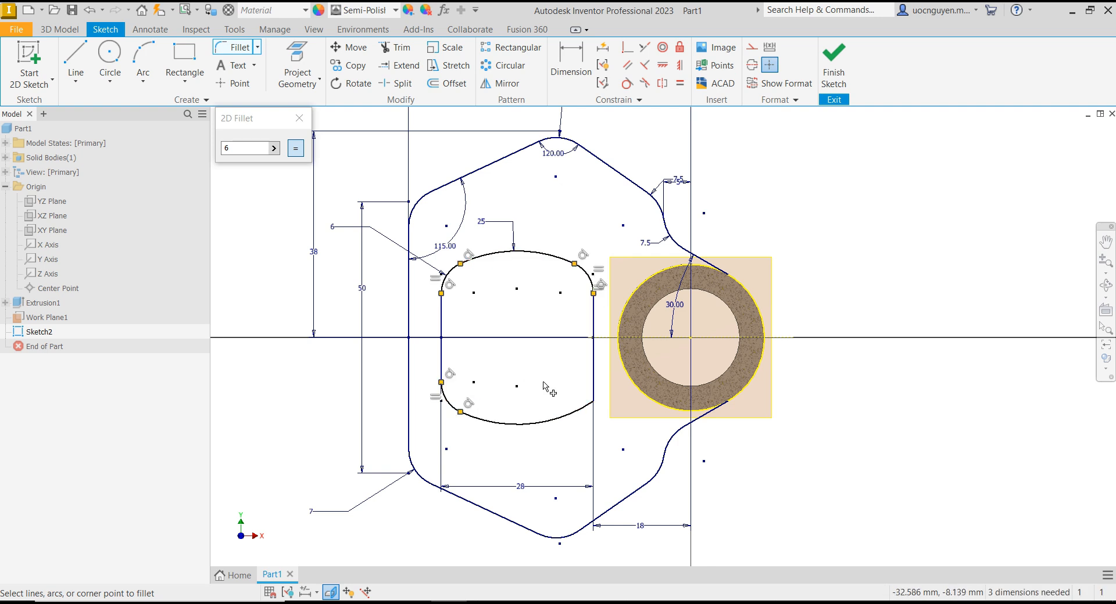
{"action": "left_click", "coordinate": [588, 406]}
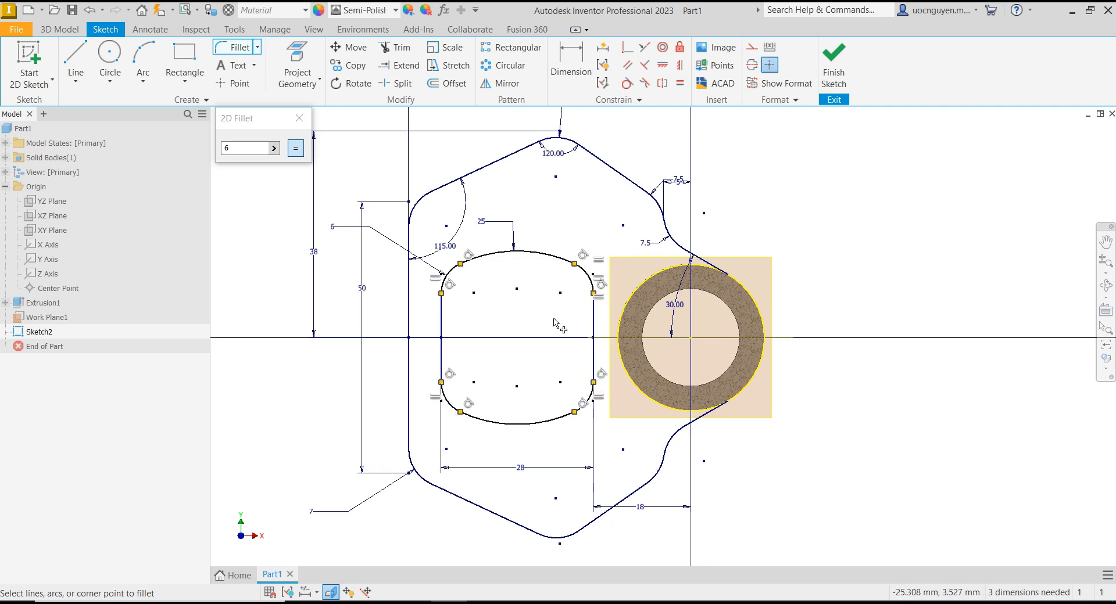
{"action": "key", "text": "Escape"}
- Check the slot's dimensions on the reference drawing in PowerPoint, and return to the Inventor sketch
{"action": "middle_click_drag", "start_coordinate": [550, 322], "coordinate": [609, 297]}
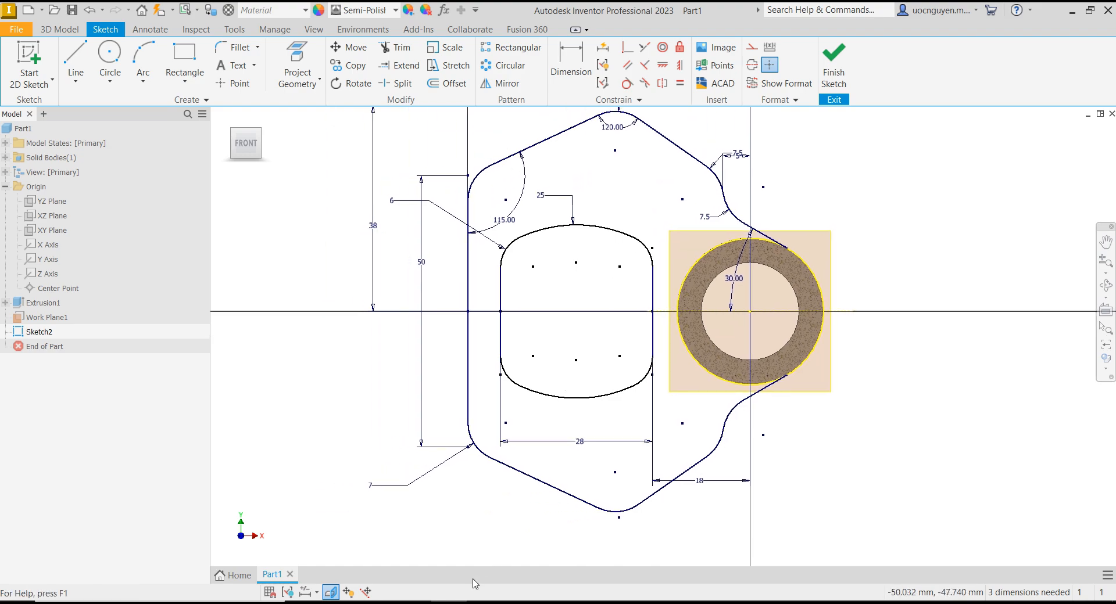
{"action": "key", "text": "alt+Tab"}
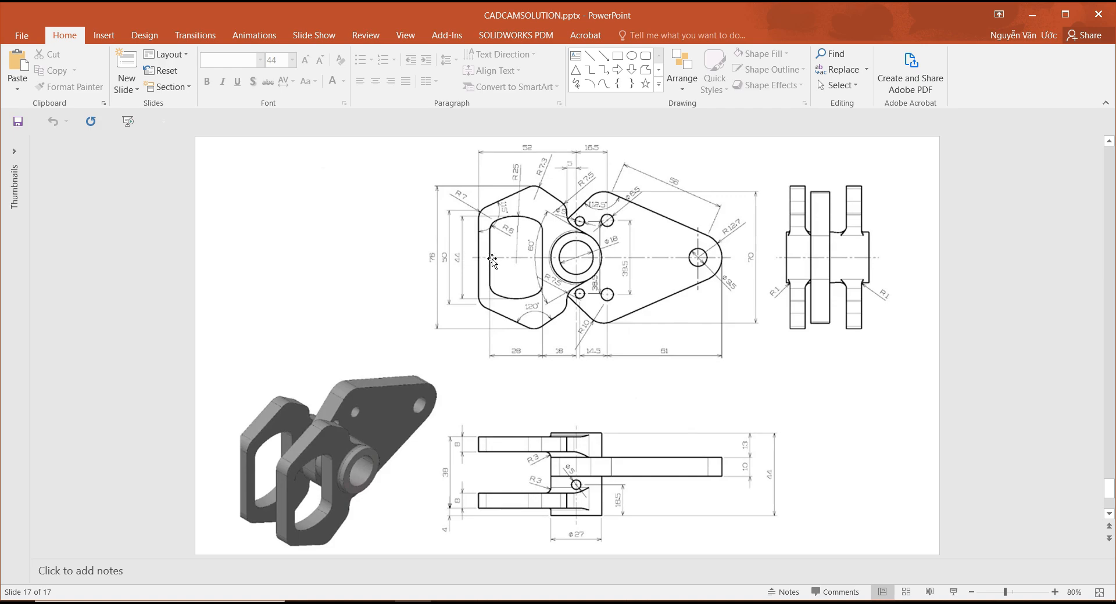
{"action": "key", "text": "alt+Tab"}
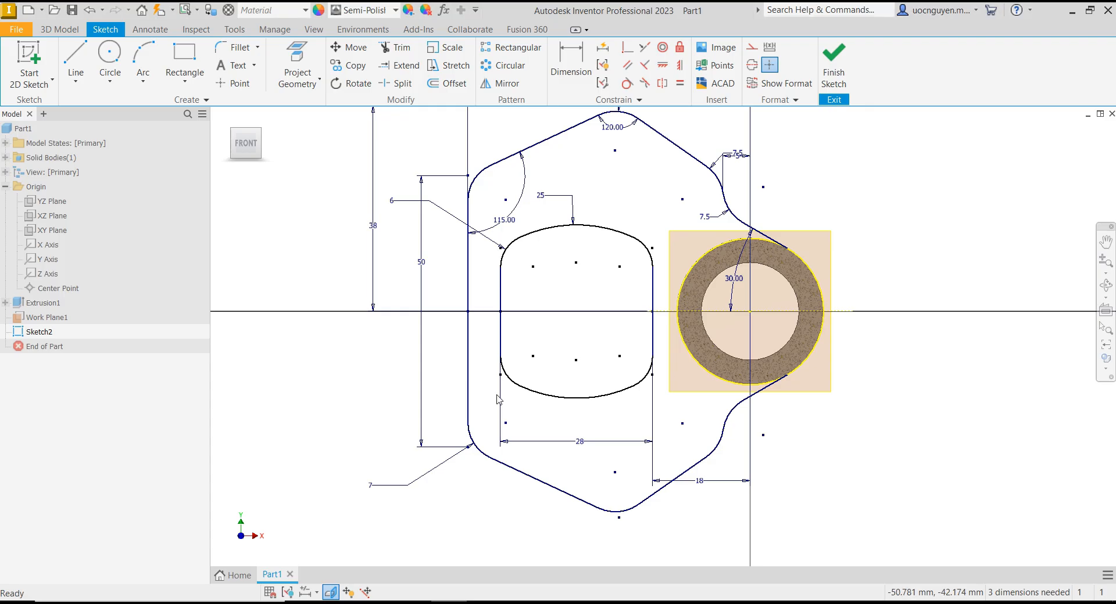
- Set the overall height of the inner slot, between its upper and lower arcs, to 44 mm
{"action": "left_click", "coordinate": [567, 73]}
{"action": "left_click", "coordinate": [576, 225]}
{"action": "left_click", "coordinate": [576, 398]}
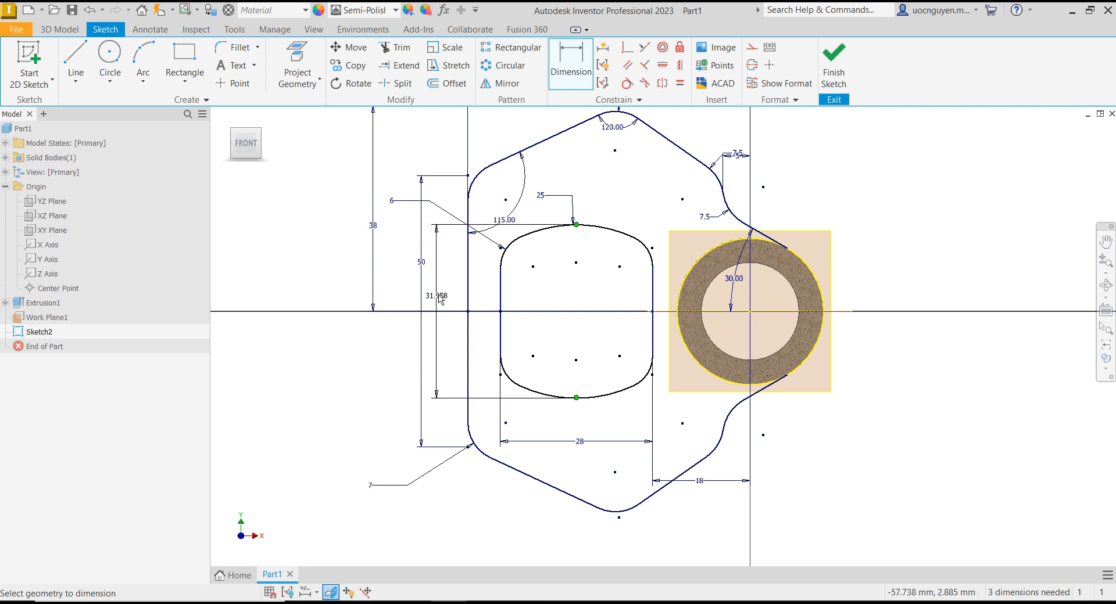
{"action": "left_click", "coordinate": [439, 300]}
{"action": "type", "text": "4"}
{"action": "key", "text": "Return"}
{"action": "key", "text": "F2"}
{"action": "left_click_drag", "start_coordinate": [559, 274], "coordinate": [524, 279]}
{"action": "key", "text": "Escape"}
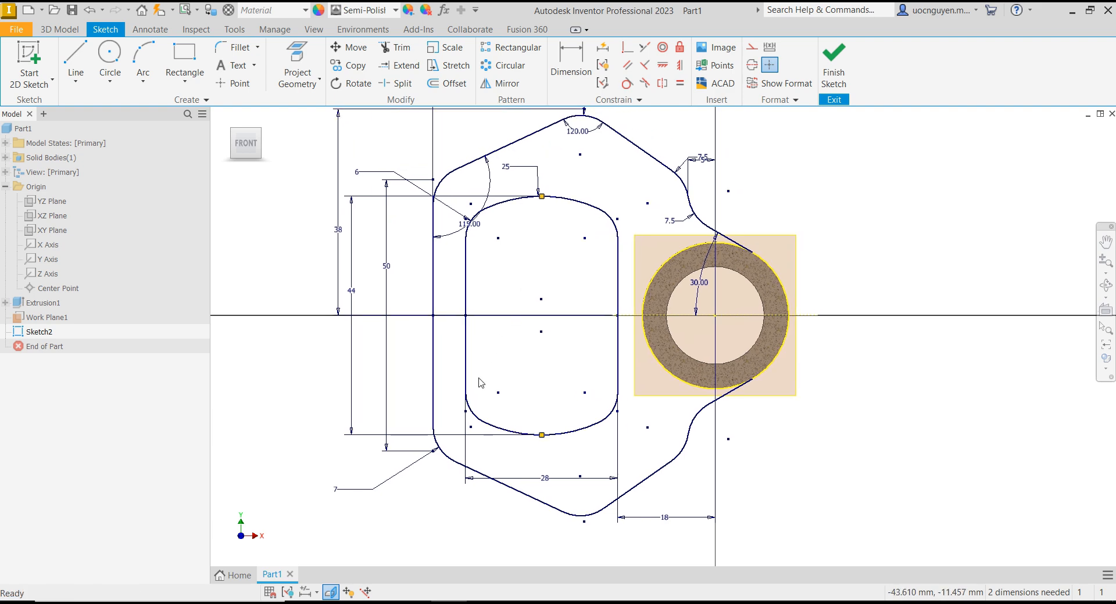
{"action": "scroll", "coordinate": [554, 201], "scroll_direction": "up", "scroll_amount": 5}
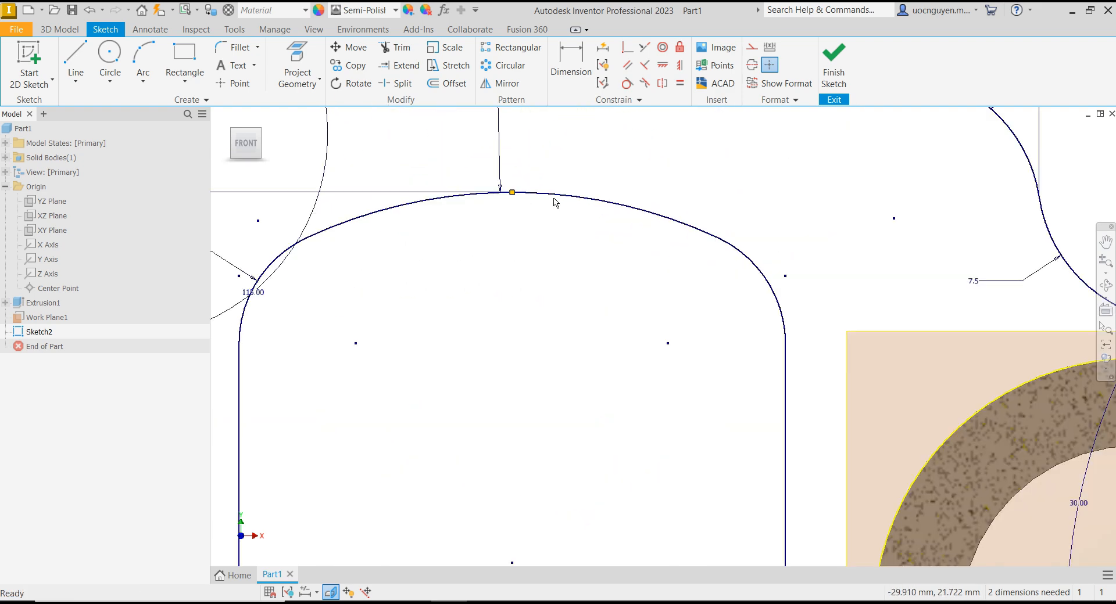
{"action": "scroll", "coordinate": [554, 200], "scroll_direction": "down", "scroll_amount": 4}
{"action": "mouse_move", "coordinate": [553, 232]}
{"action": "middle_mouse_down"}
{"action": "mouse_move", "coordinate": [538, 250]}
{"action": "mouse_move", "coordinate": [539, 212]}
{"action": "middle_mouse_up"}
{"action": "mouse_move", "coordinate": [579, 423]}
{"action": "left_mouse_down"}
{"action": "mouse_move", "coordinate": [594, 429]}
{"action": "mouse_move", "coordinate": [559, 415]}
{"action": "left_mouse_up"}
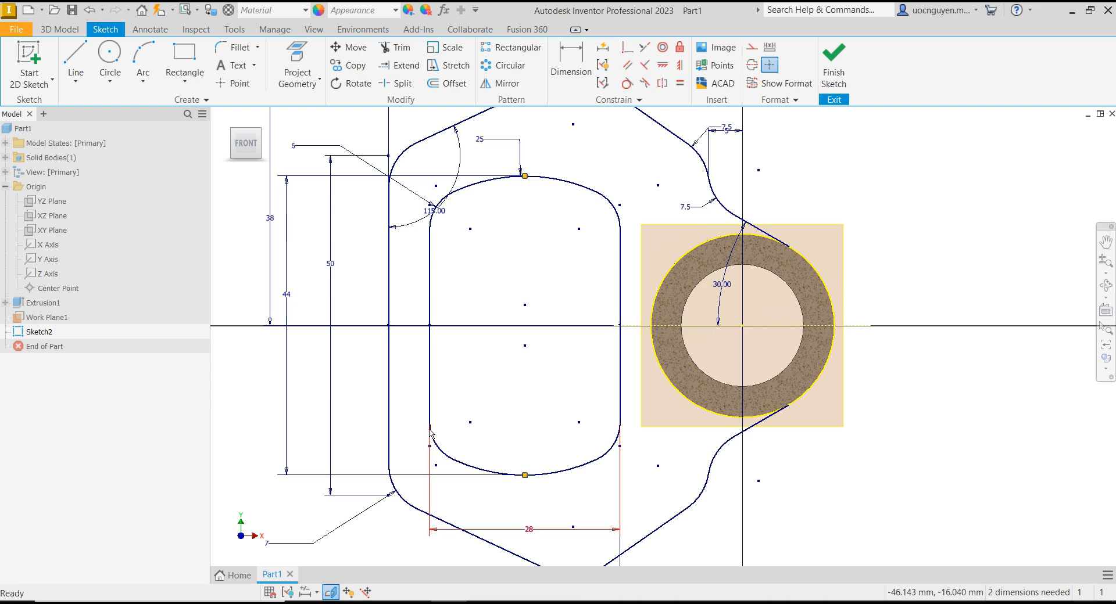
{"action": "left_click_drag", "start_coordinate": [431, 429], "coordinate": [469, 430]}
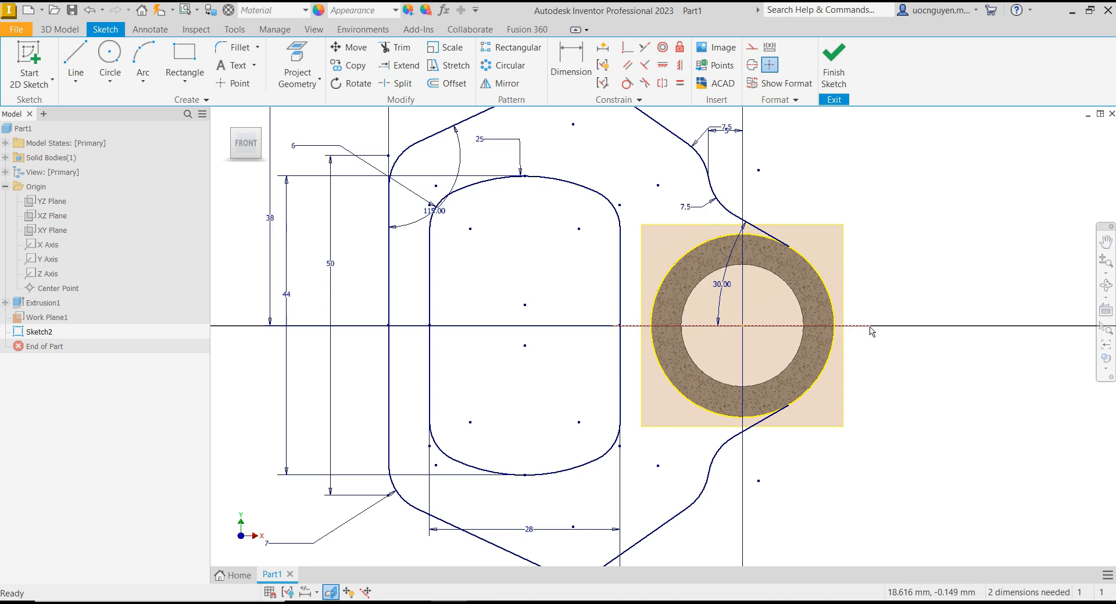
- Reposition the 28 mm and 18 mm dimensions below the arm profile and the 6 mm fillet radius label inside the slot
{"action": "scroll", "coordinate": [552, 289], "scroll_direction": "down", "scroll_amount": 3}
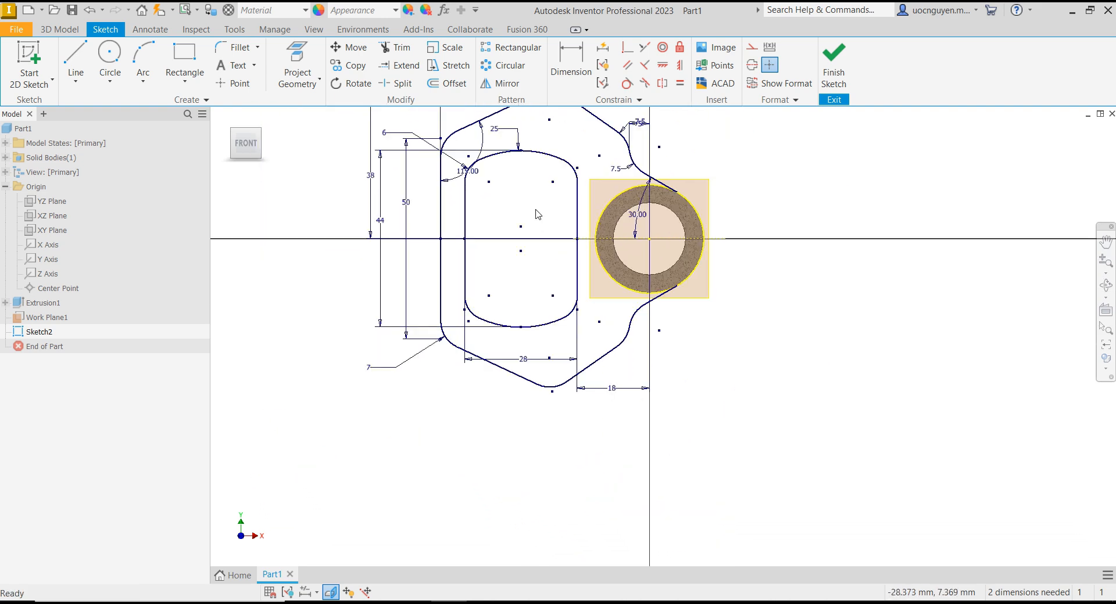
{"action": "left_click_drag", "start_coordinate": [522, 356], "coordinate": [526, 418]}
{"action": "left_click_drag", "start_coordinate": [612, 388], "coordinate": [614, 422]}
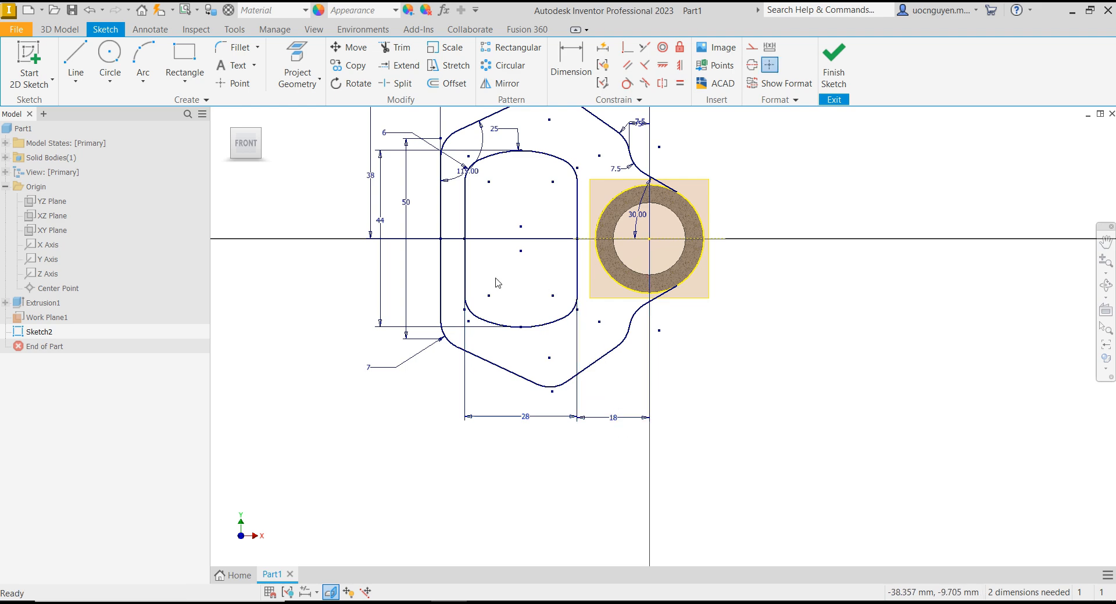
{"action": "middle_click_drag", "start_coordinate": [499, 283], "coordinate": [504, 383]}
{"action": "scroll", "coordinate": [484, 273], "scroll_direction": "up", "scroll_amount": 3}
{"action": "left_click_drag", "start_coordinate": [469, 268], "coordinate": [466, 215]}
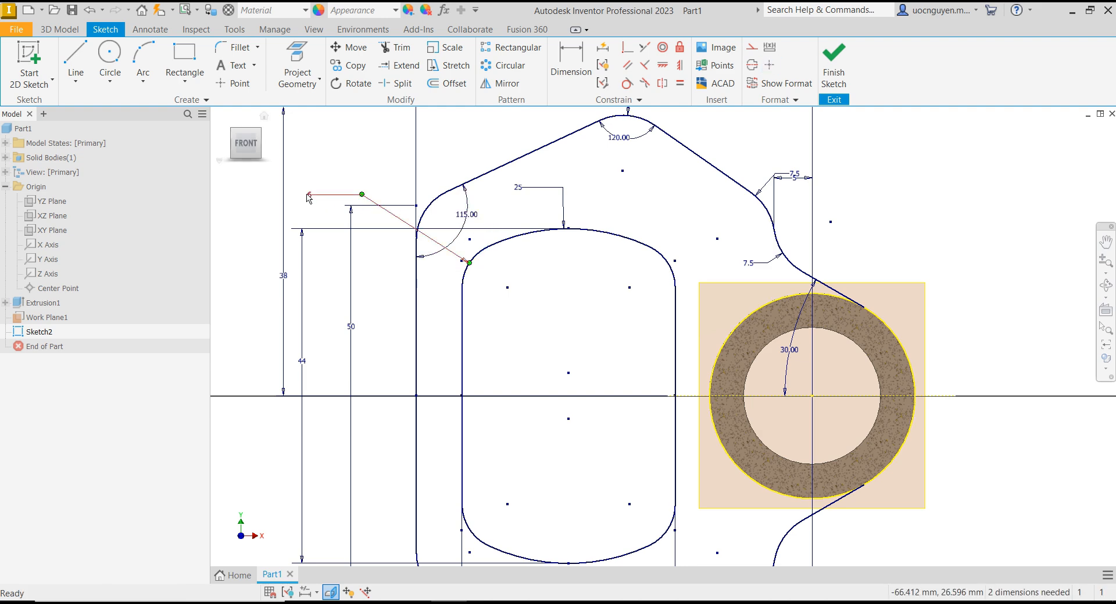
{"action": "middle_click_drag", "start_coordinate": [556, 302], "coordinate": [630, 334]}
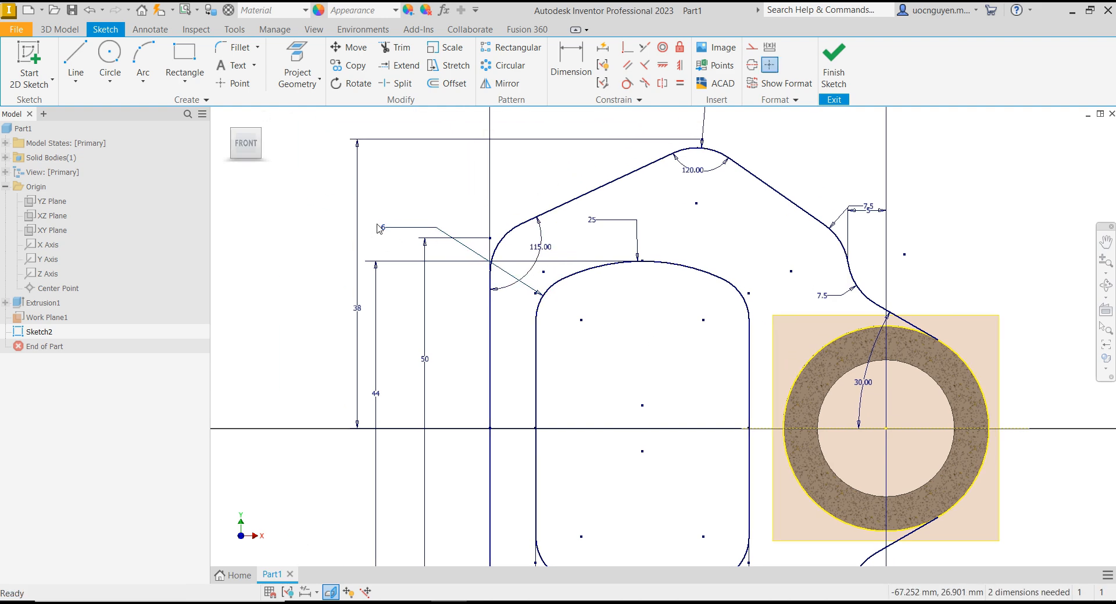
{"action": "left_click_drag", "start_coordinate": [384, 230], "coordinate": [568, 308]}
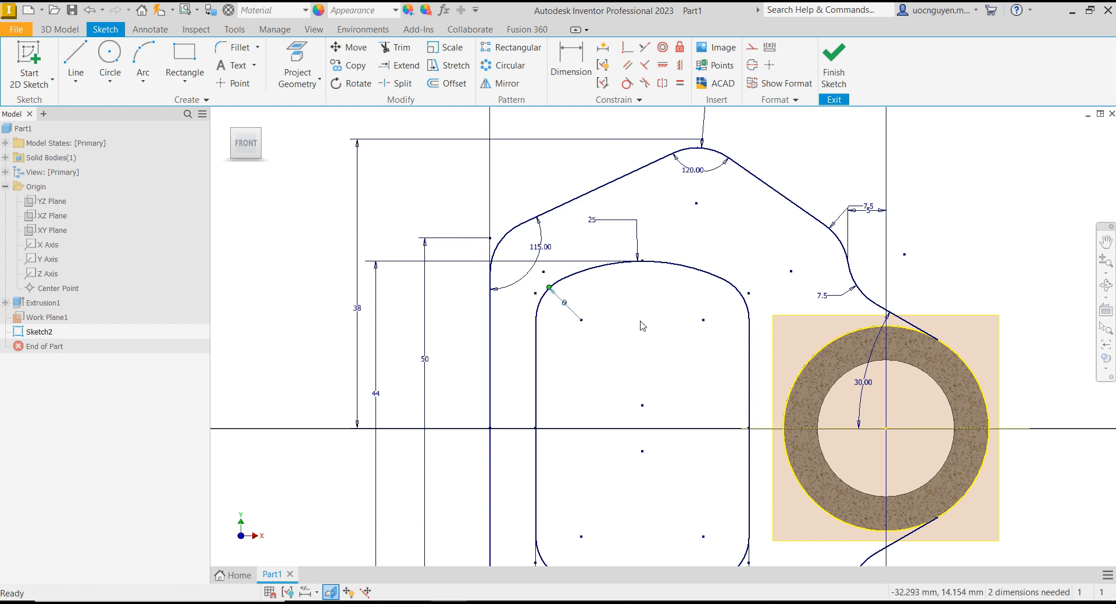
{"action": "mouse_move", "coordinate": [617, 329]}
{"action": "middle_mouse_down"}
{"action": "mouse_move", "coordinate": [543, 289]}
{"action": "mouse_move", "coordinate": [552, 291]}
{"action": "middle_mouse_up"}
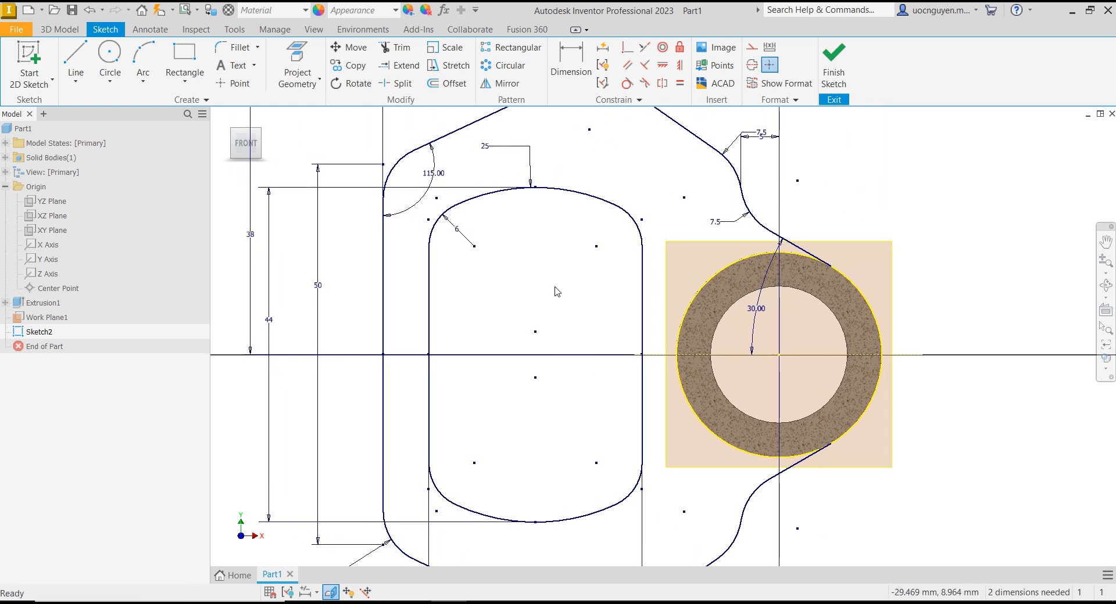
- Finish the arm profile sketch and hide the work plane it was drawn on
{"action": "scroll", "coordinate": [559, 289], "scroll_direction": "up", "scroll_amount": 3}
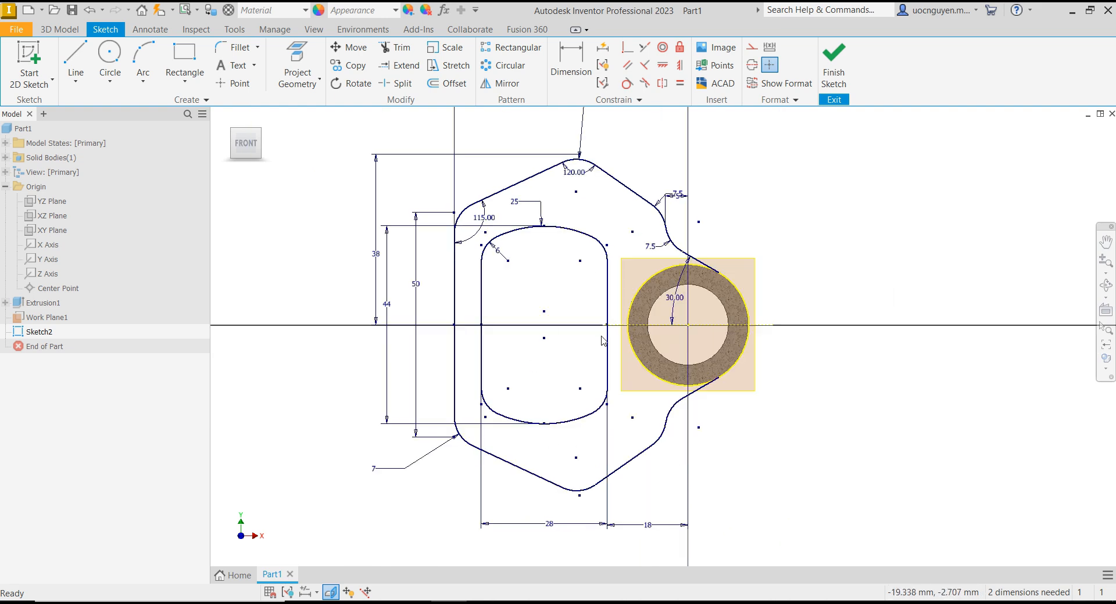
{"action": "scroll", "coordinate": [603, 330], "scroll_direction": "down", "scroll_amount": 7}
{"action": "scroll", "coordinate": [605, 334], "scroll_direction": "up", "scroll_amount": 4}
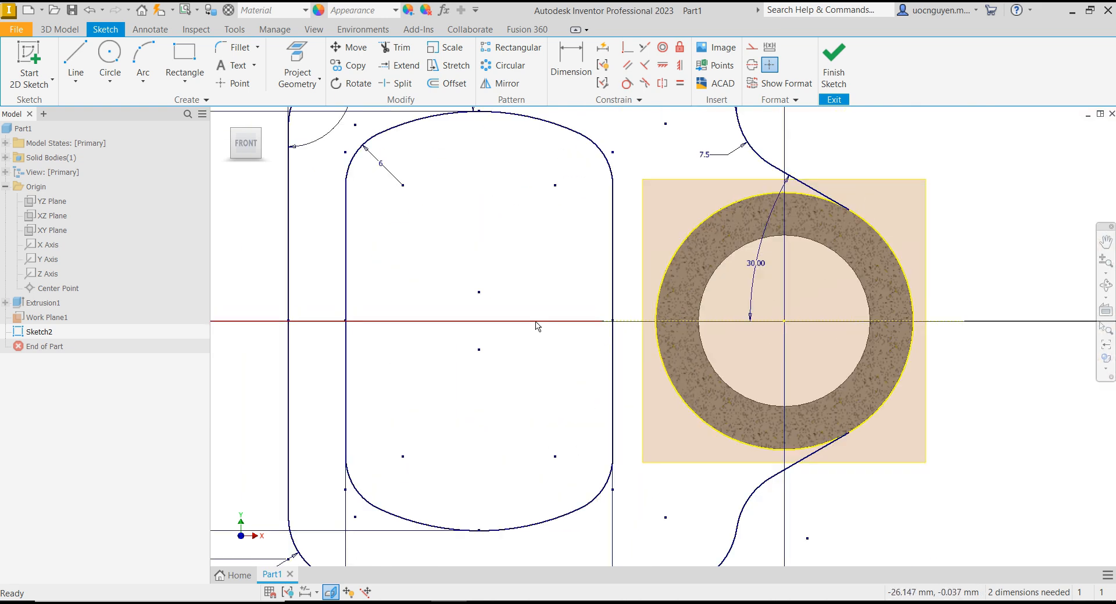
{"action": "scroll", "coordinate": [543, 299], "scroll_direction": "up", "scroll_amount": 5}
{"action": "left_click", "coordinate": [341, 268]}
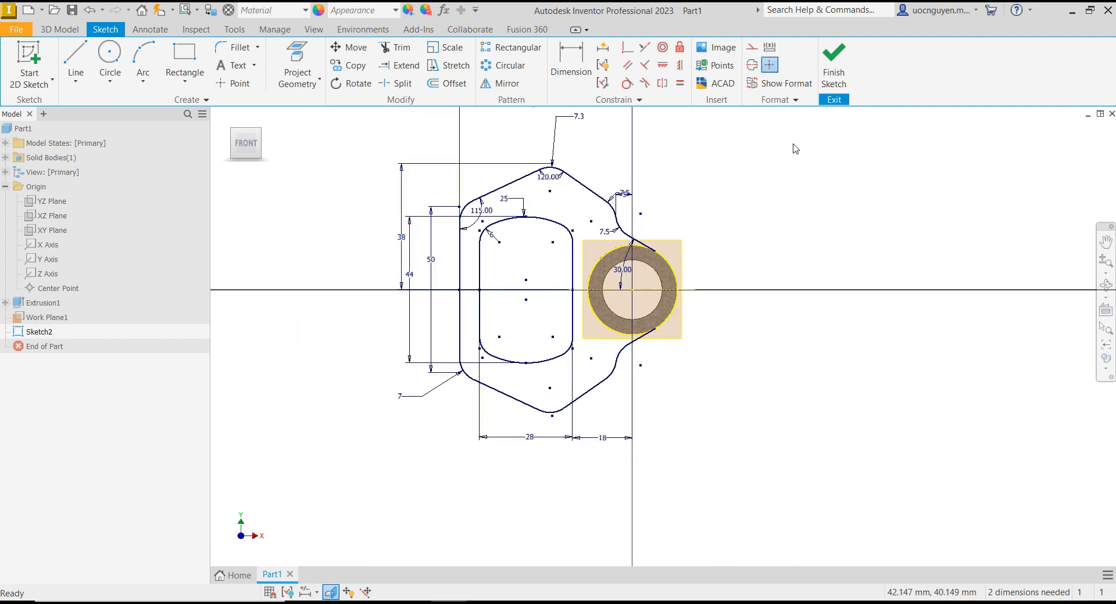
{"action": "left_click", "coordinate": [832, 87]}
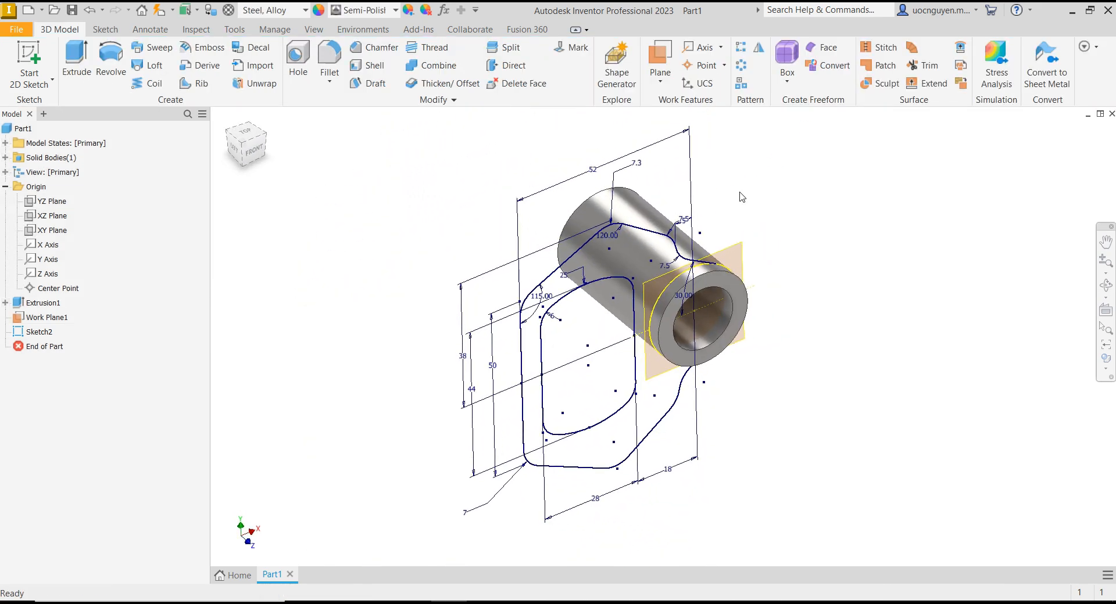
{"action": "right_click", "coordinate": [692, 229]}
{"action": "left_click", "coordinate": [726, 247]}
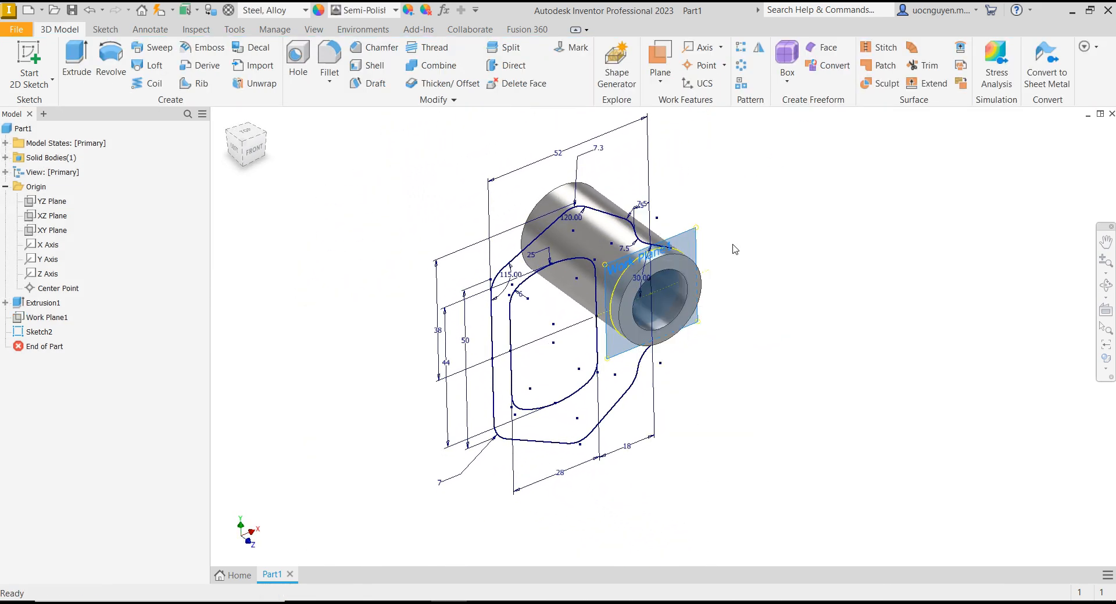
{"action": "key", "text": "F6"}
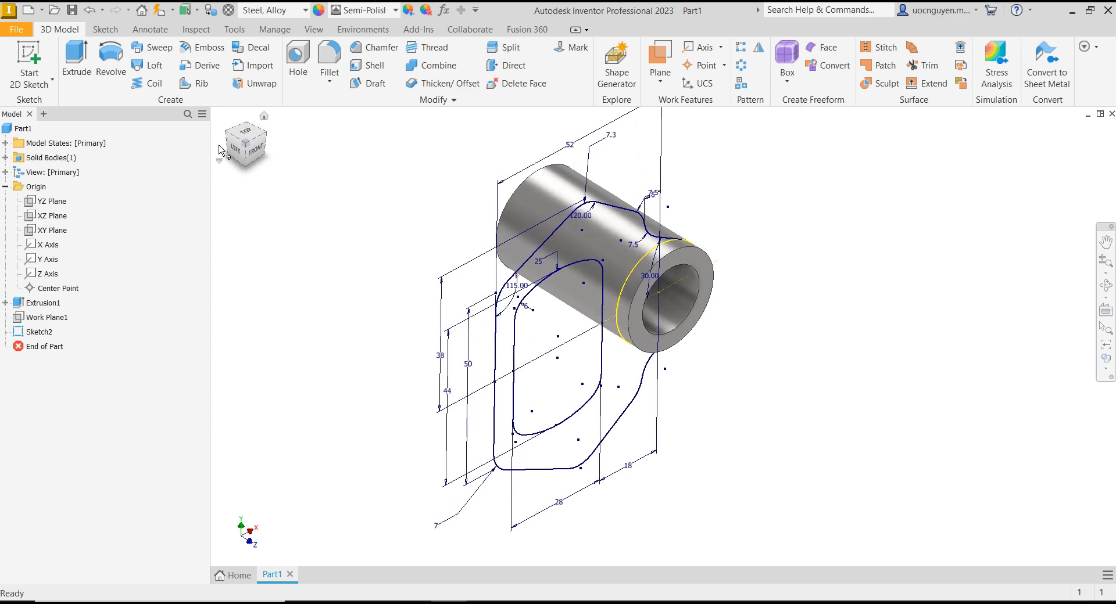
- Extrude the arm profile around the slot 8 mm in the flipped direction, inward along the tube, joined to the body
{"action": "left_click", "coordinate": [76, 58]}
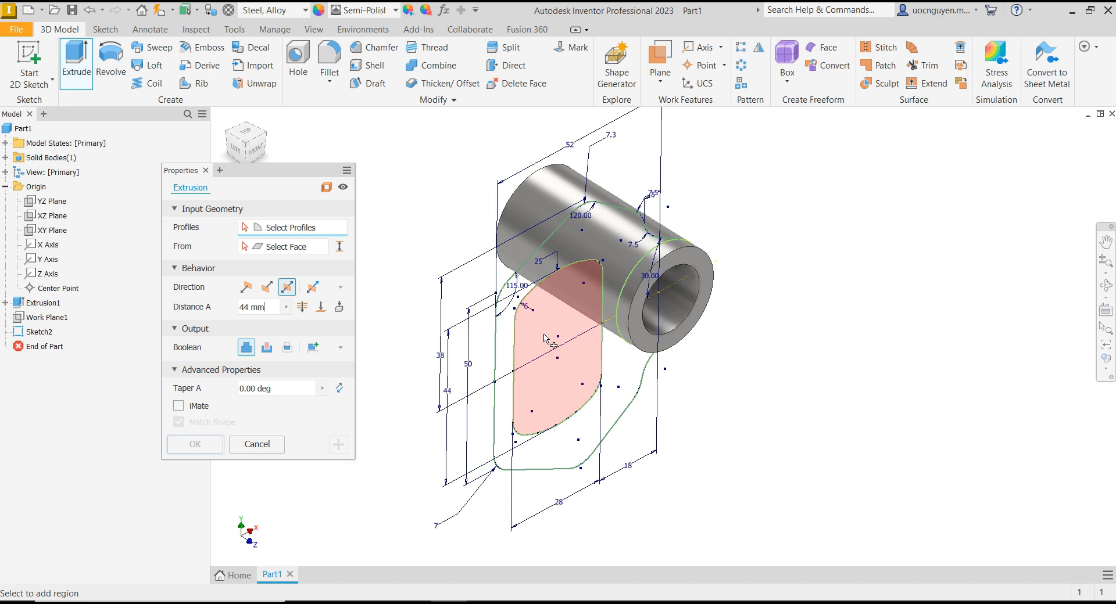
{"action": "left_click", "coordinate": [628, 368]}
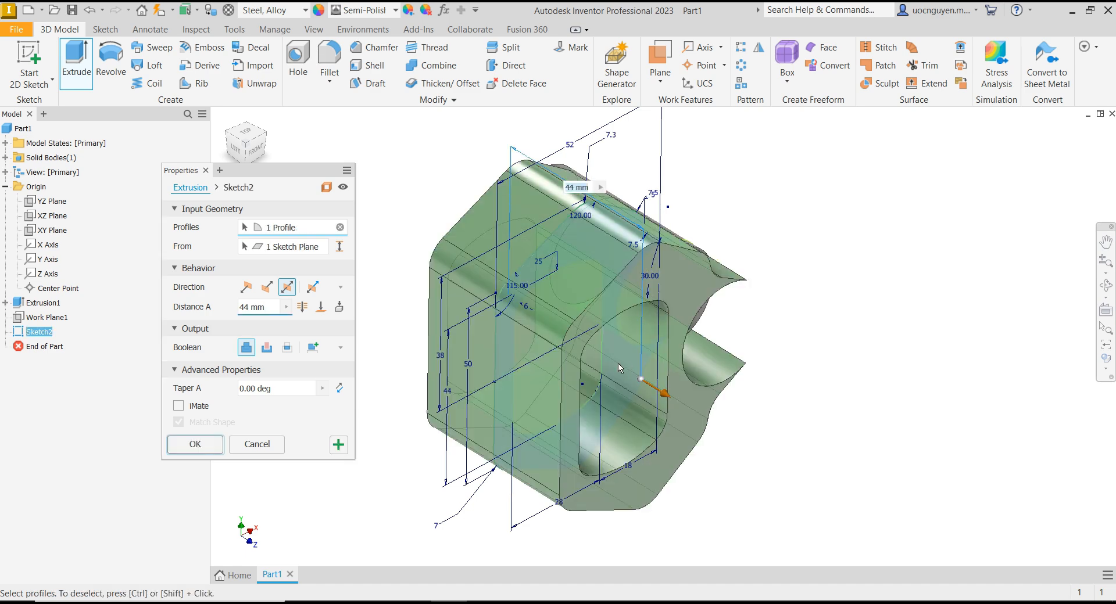
{"action": "left_click", "coordinate": [246, 287]}
{"action": "left_click", "coordinate": [267, 306]}
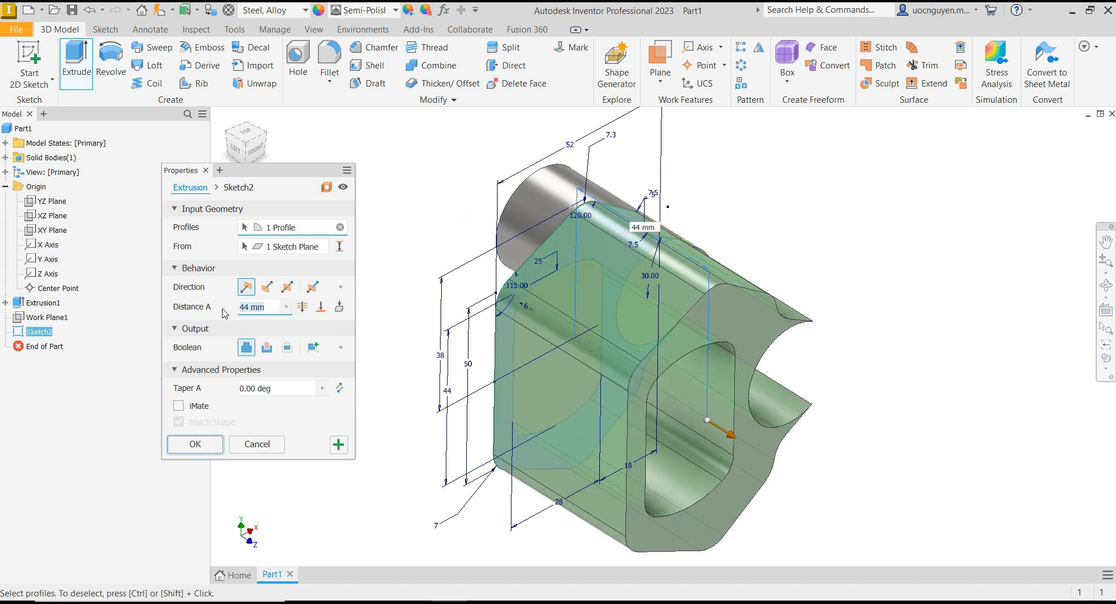
{"action": "type", "text": "8"}
{"action": "left_click", "coordinate": [266, 286]}
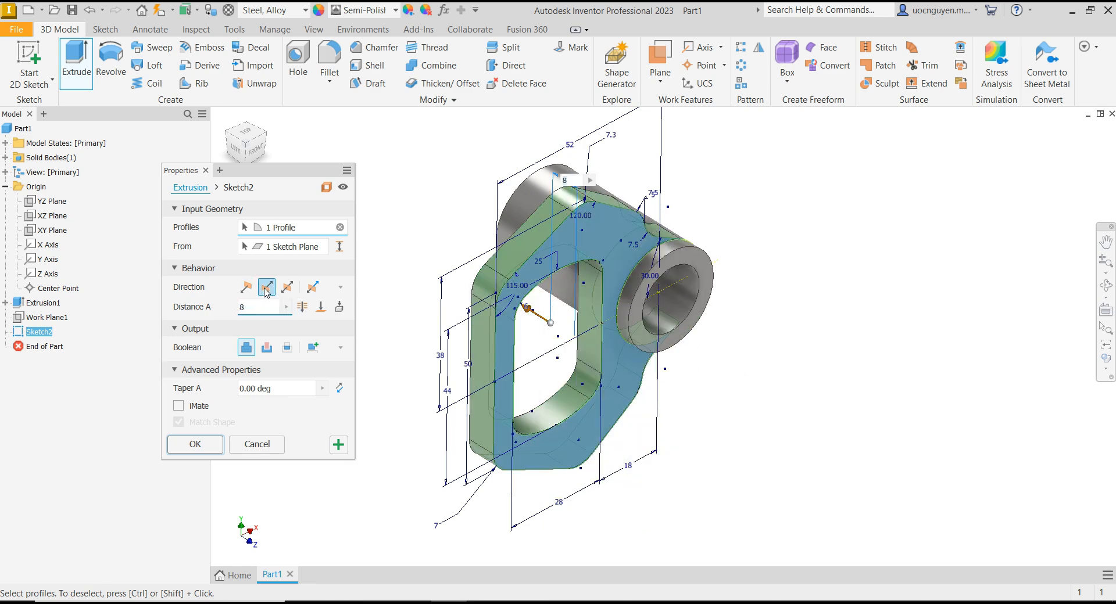
{"action": "left_click", "coordinate": [207, 453]}
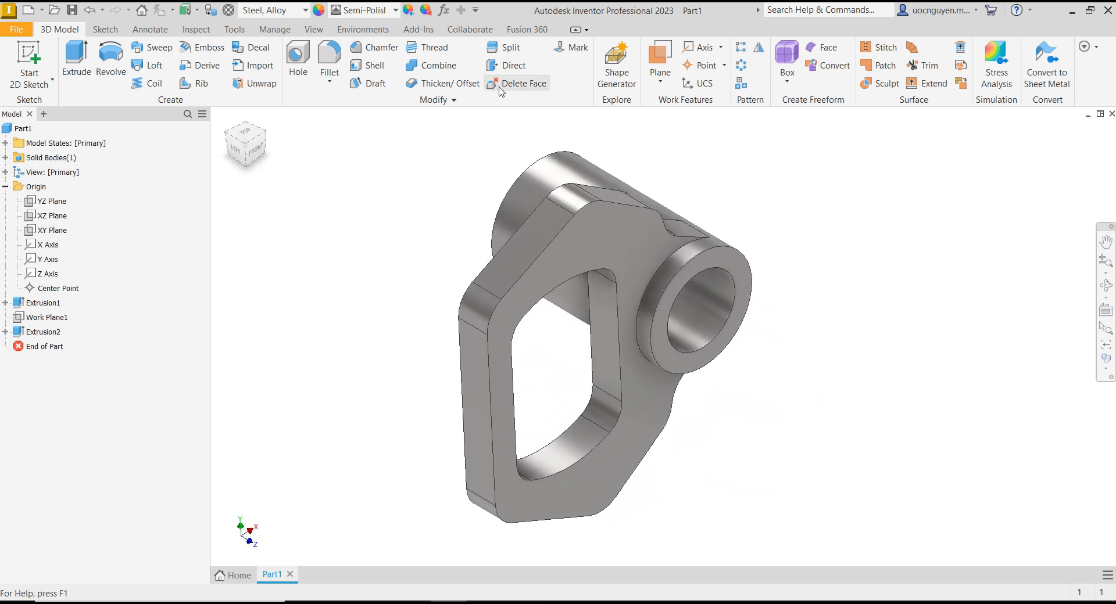
- Mirror the slotted arm extrusion about the XY Plane to create the second arm
{"action": "left_click", "coordinate": [759, 47]}
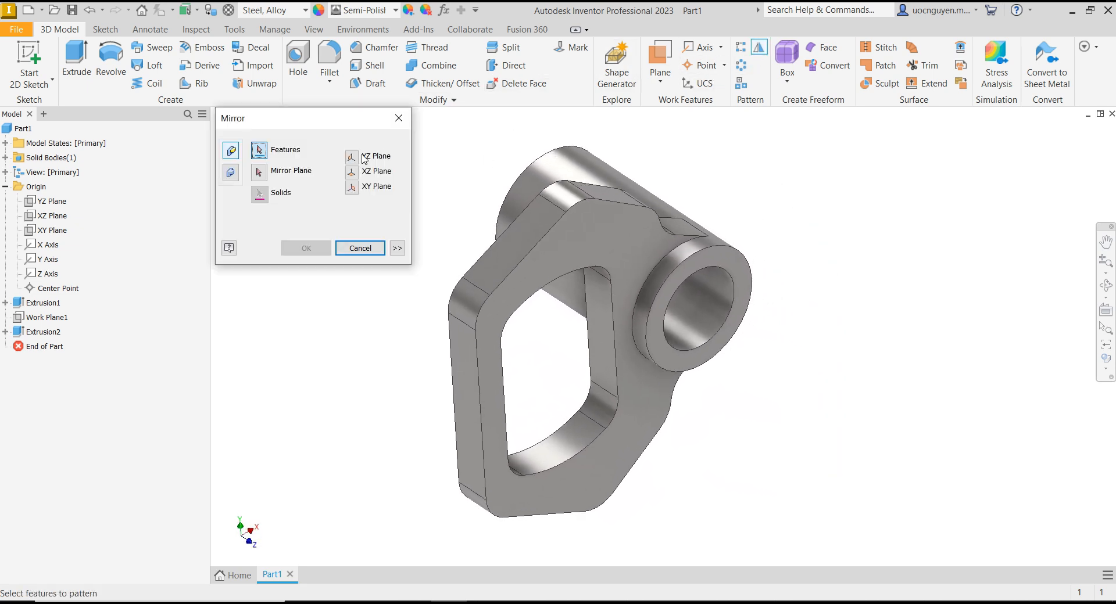
{"action": "left_click", "coordinate": [478, 250]}
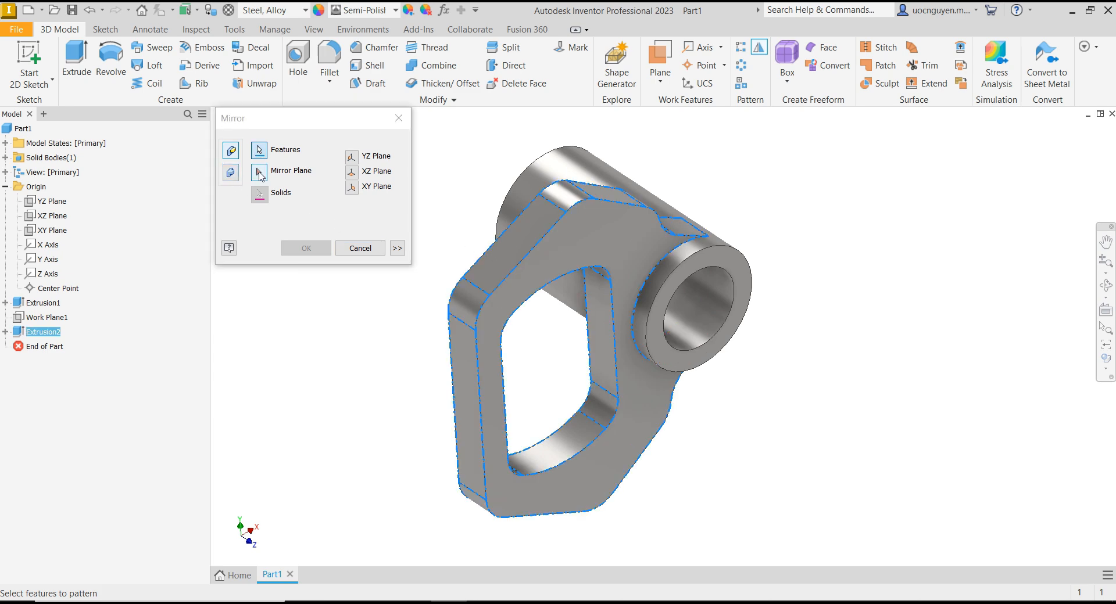
{"action": "left_click", "coordinate": [58, 230]}
{"action": "left_click", "coordinate": [294, 250]}
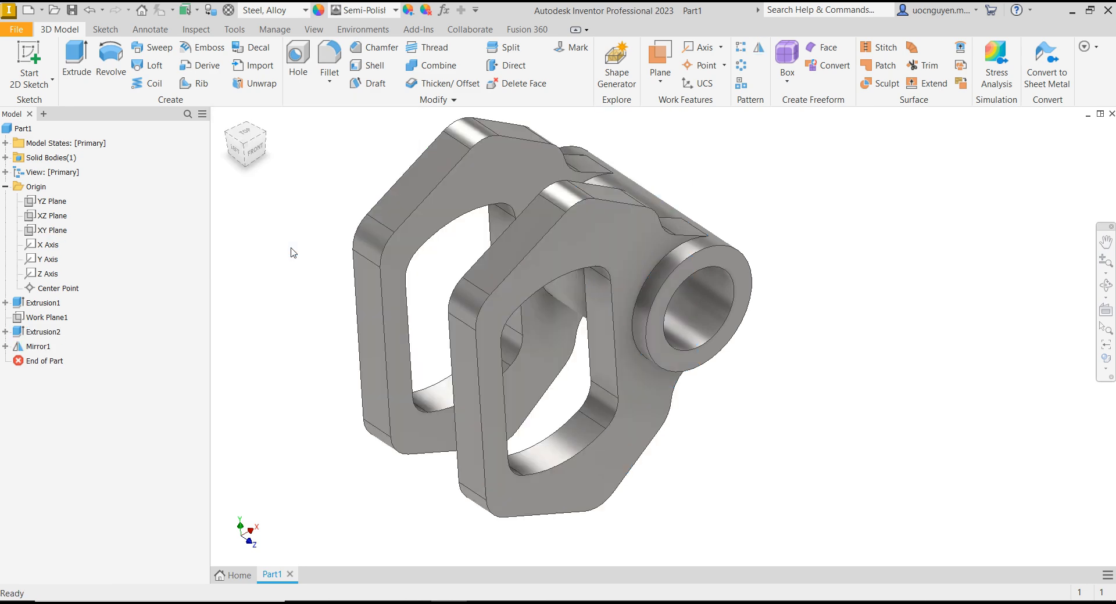
- Check the middle plate's position and thickness on the reference drawing in PowerPoint, and return to the Inventor model
{"action": "middle_click_drag", "start_coordinate": [291, 249], "coordinate": [459, 560], "text": "shift"}
{"action": "key", "text": "alt+Tab"}
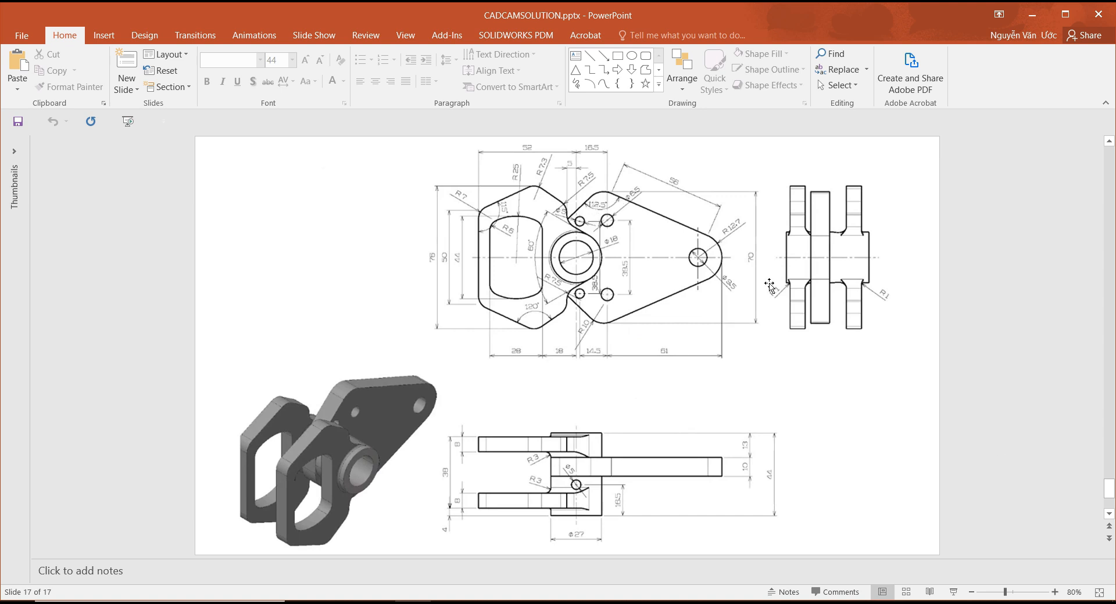
{"action": "left_click", "coordinate": [1055, 593]}
{"action": "left_click", "coordinate": [1055, 592]}
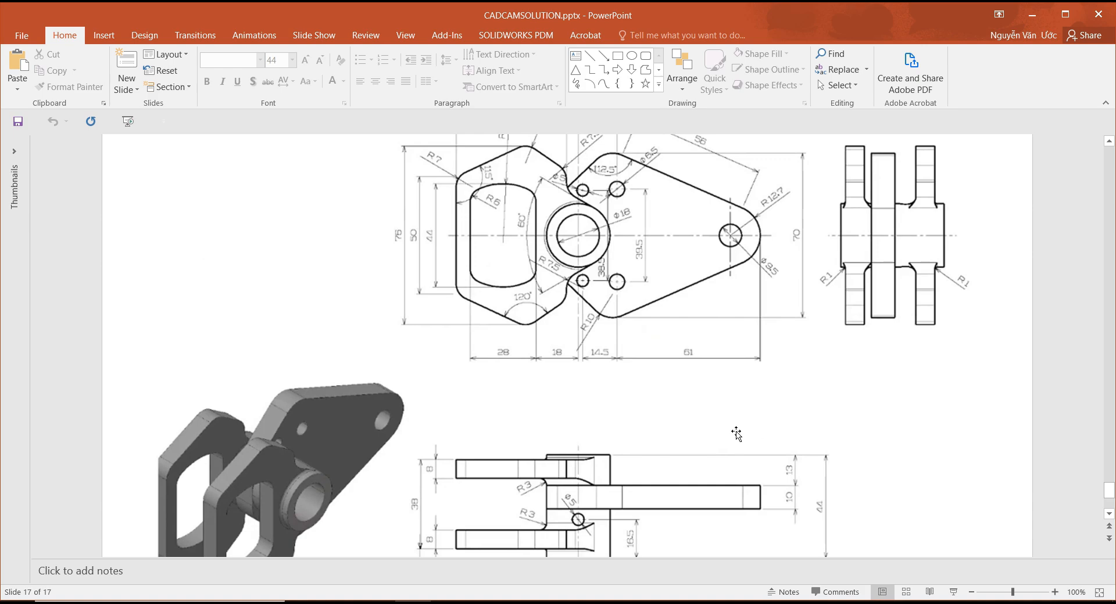
{"action": "scroll", "coordinate": [736, 434], "scroll_direction": "up", "scroll_amount": 1}
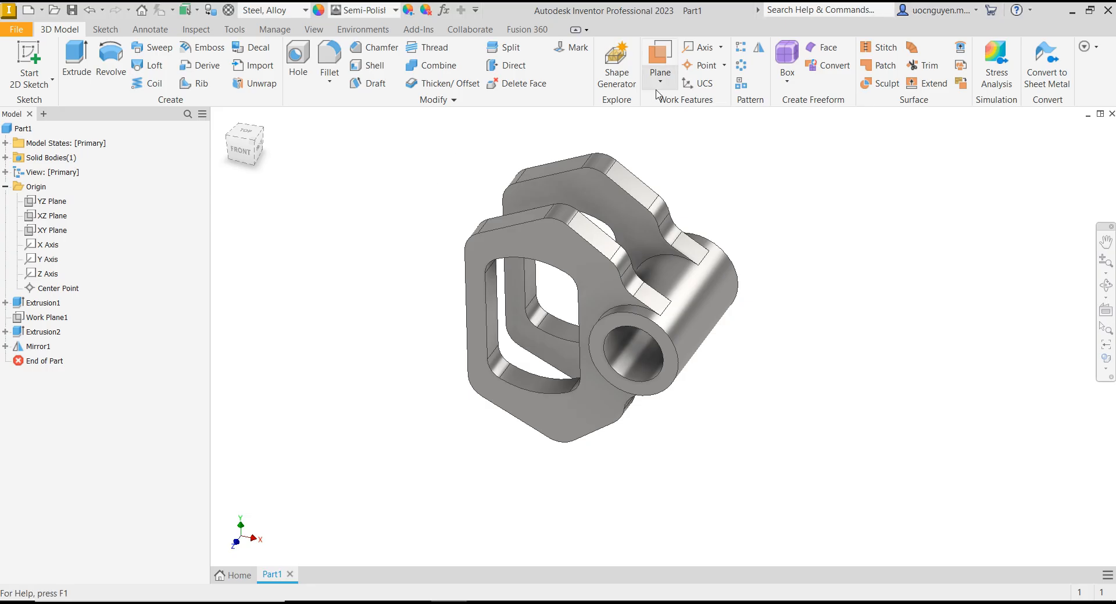
- Create a work plane offset -13 mm from the tube's rear end face, inward along the tube
{"action": "left_click", "coordinate": [660, 79]}
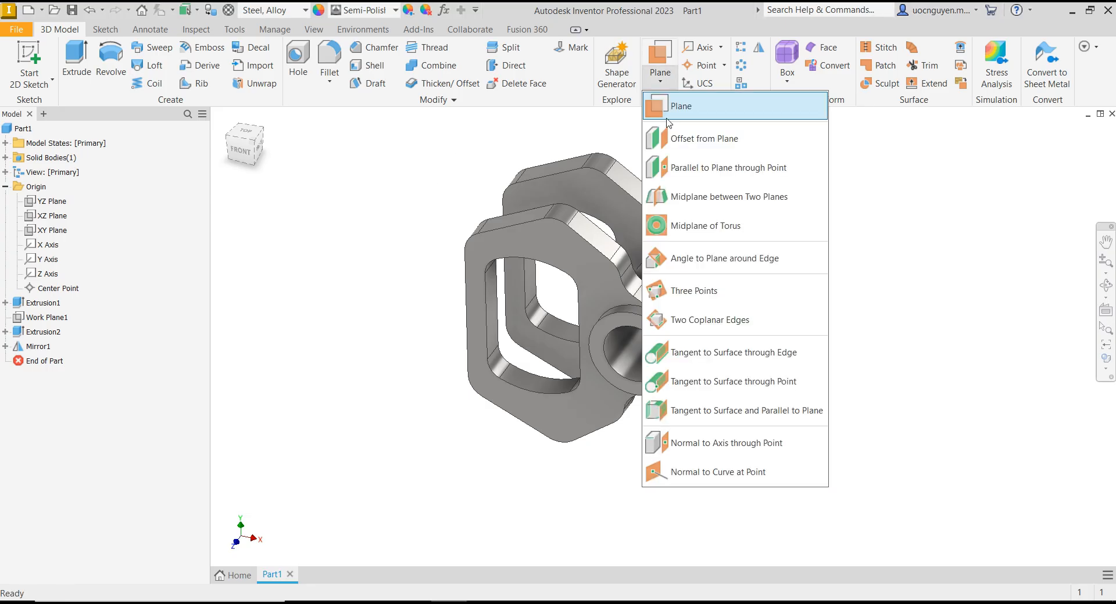
{"action": "left_click", "coordinate": [666, 106]}
{"action": "middle_click_drag", "start_coordinate": [780, 196], "coordinate": [768, 232], "text": "shift"}
{"action": "middle_click_drag", "start_coordinate": [731, 336], "coordinate": [784, 309], "text": "shift"}
{"action": "left_click", "coordinate": [761, 299]}
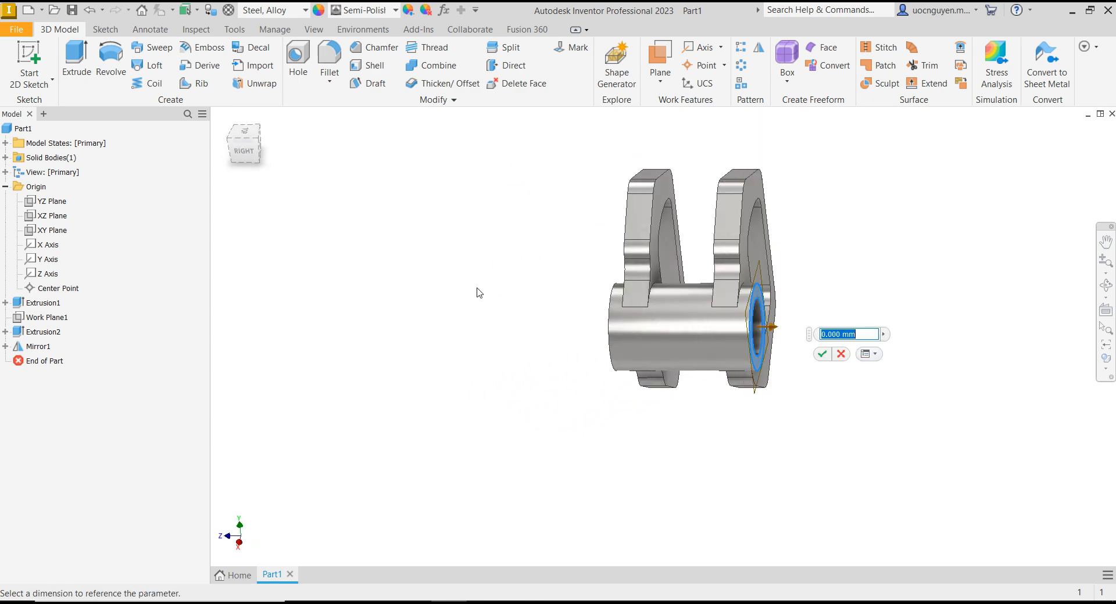
{"action": "type", "text": "-13"}
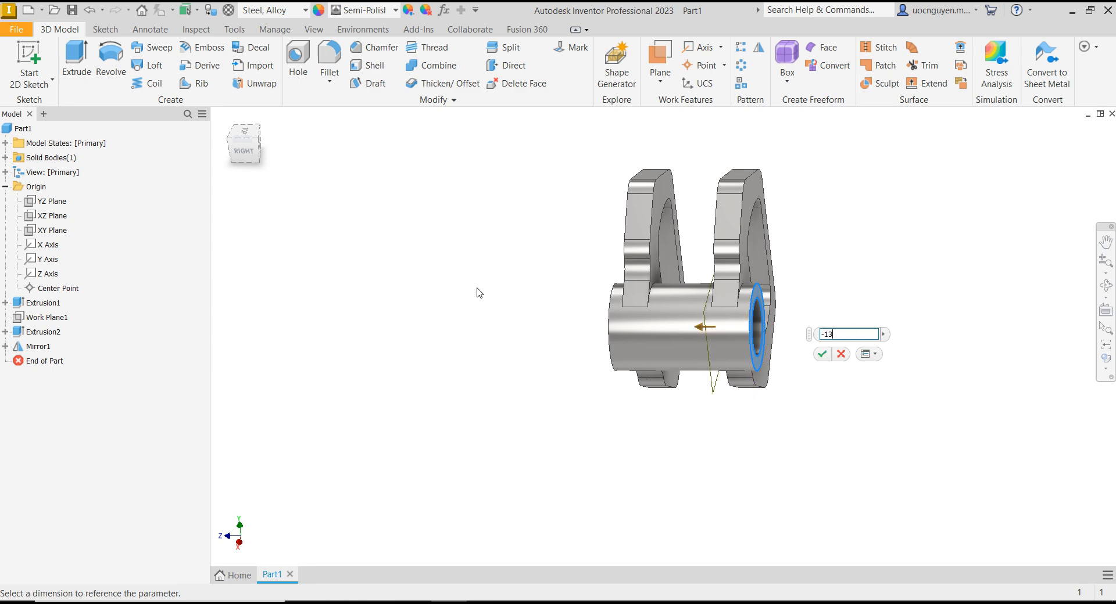
{"action": "left_click", "coordinate": [822, 355]}
{"action": "key", "text": "F6"}
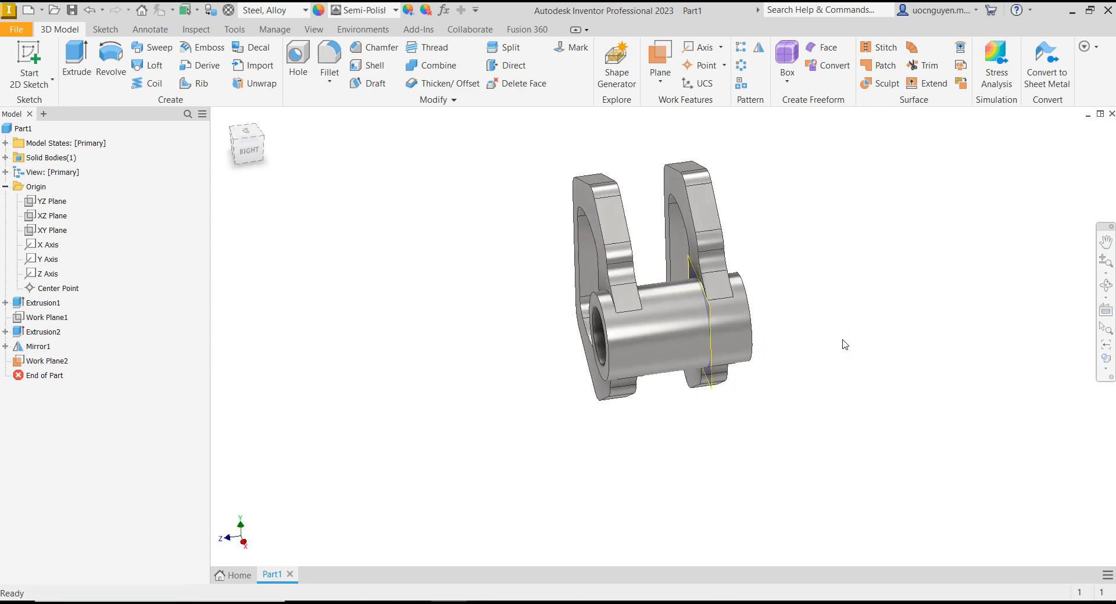
- Start a sketch on the new offset work plane, slice the graphics, and project the tube's outer circle into it
{"action": "left_click", "coordinate": [733, 290]}
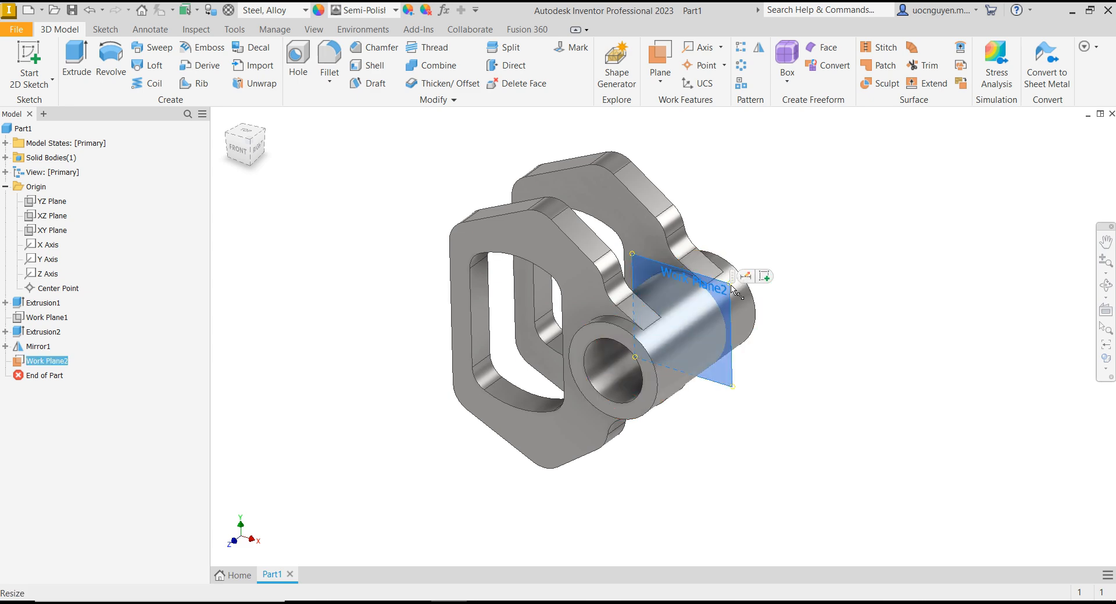
{"action": "key", "text": "s"}
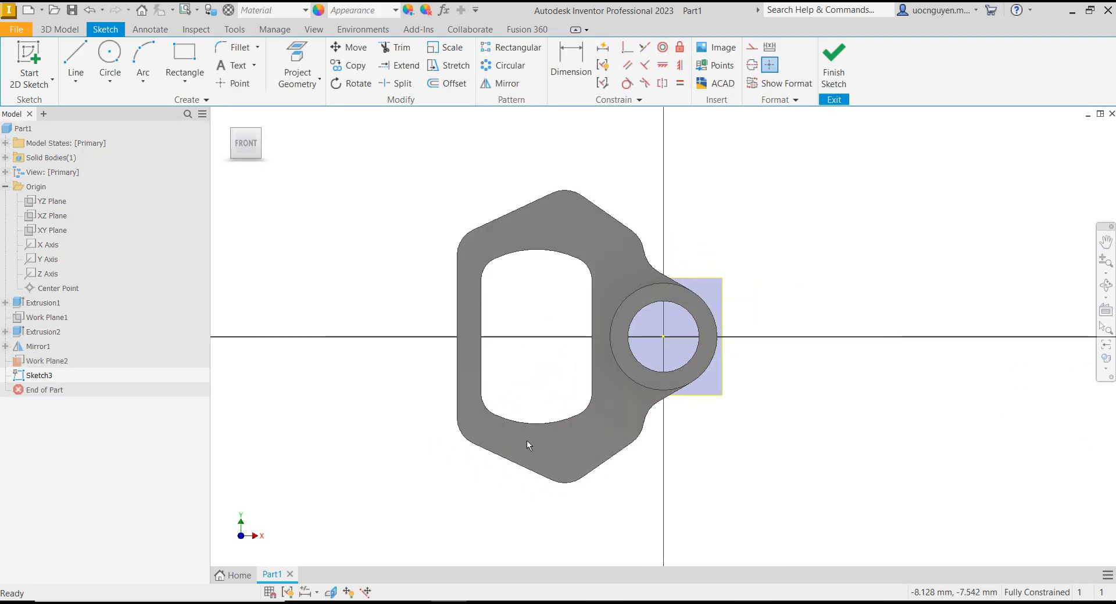
{"action": "left_click", "coordinate": [329, 593]}
{"action": "middle_click_drag", "start_coordinate": [777, 237], "coordinate": [582, 232]}
{"action": "left_click", "coordinate": [297, 64]}
{"action": "left_click", "coordinate": [544, 308]}
{"action": "key", "text": "Escape"}
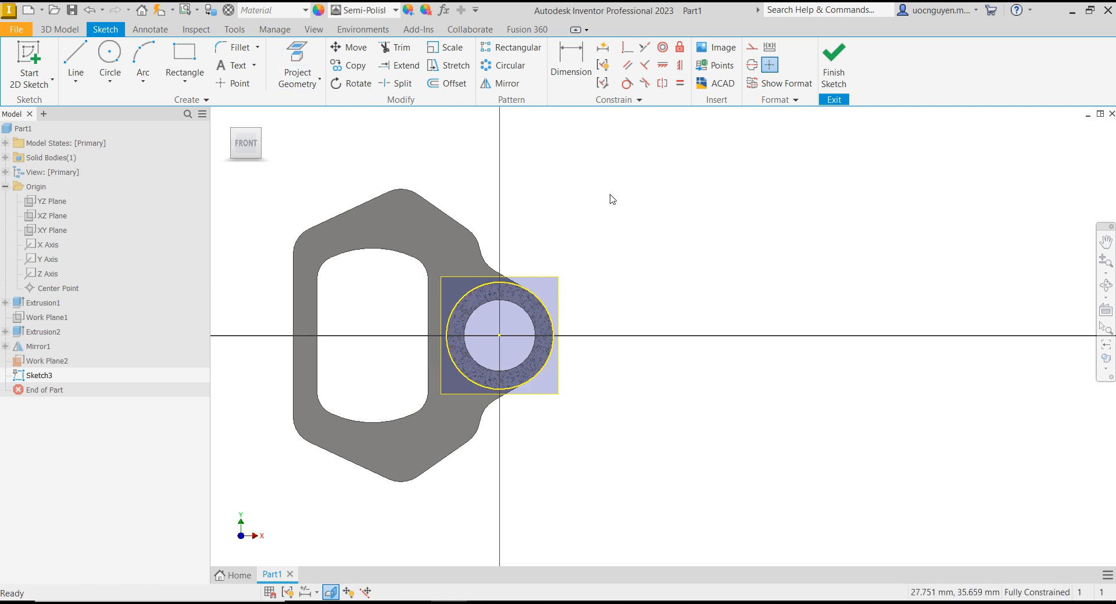
- Sketch two connected lines from the tube's outer circle, one rising about 38 mm and one sloping down about 59 mm to form a peak
{"action": "left_click", "coordinate": [76, 64]}
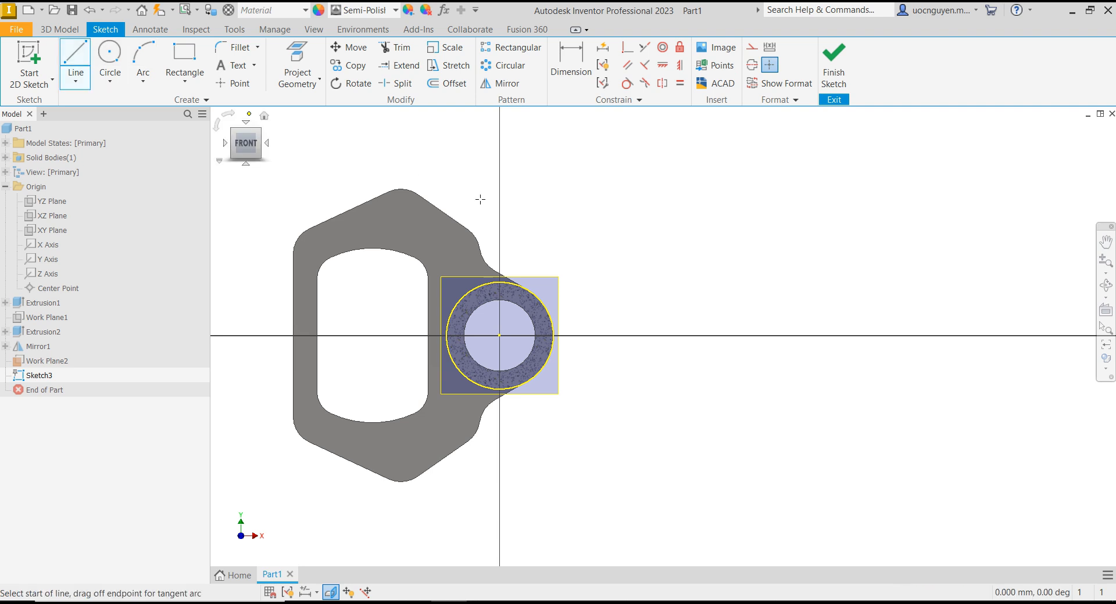
{"action": "left_click", "coordinate": [473, 294]}
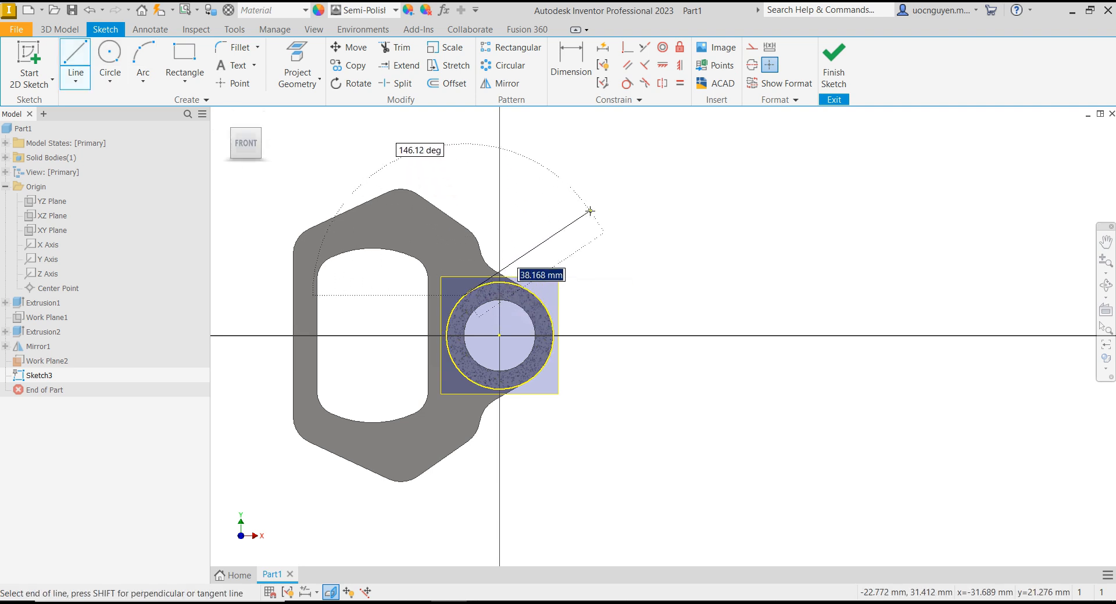
{"action": "left_click", "coordinate": [592, 206]}
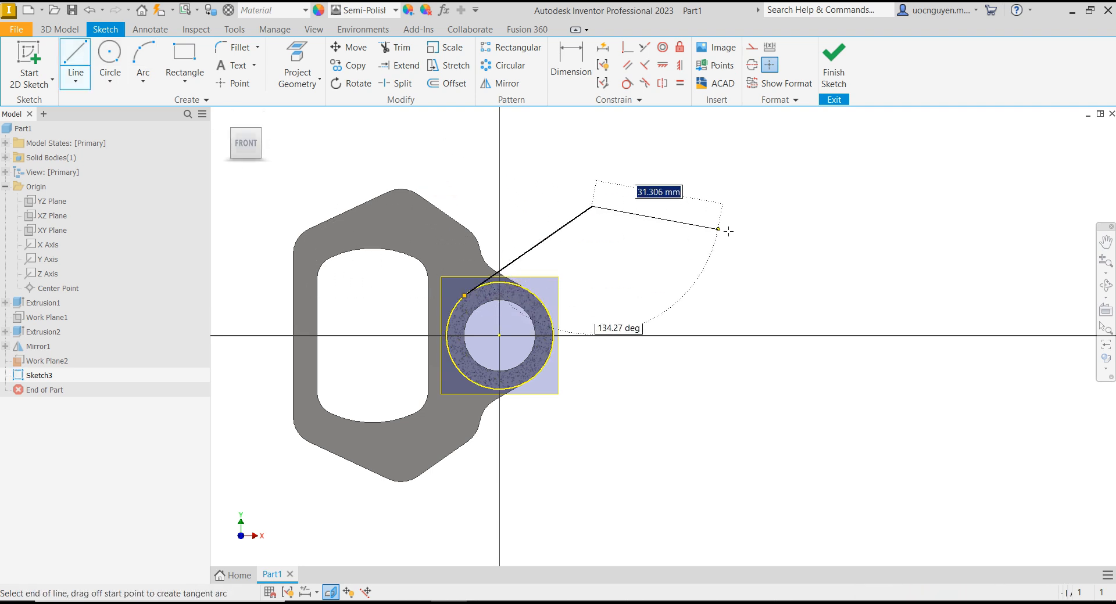
{"action": "left_click", "coordinate": [811, 286]}
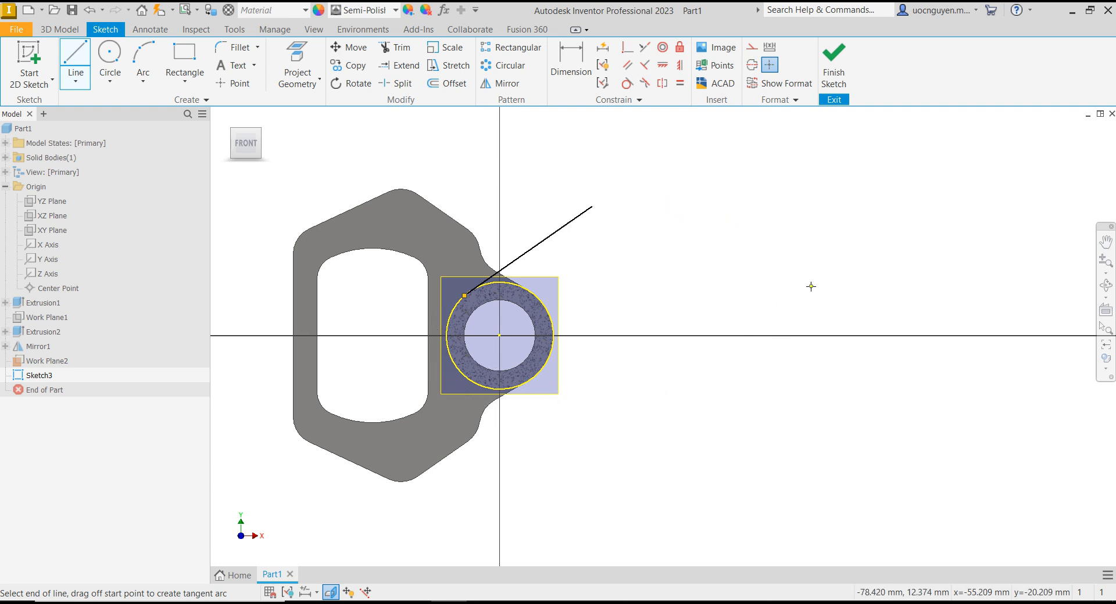
- Add a three-point arc bulging outward from the sloping line's lower end, spanning about 22 mm vertically
{"action": "left_click", "coordinate": [146, 62]}
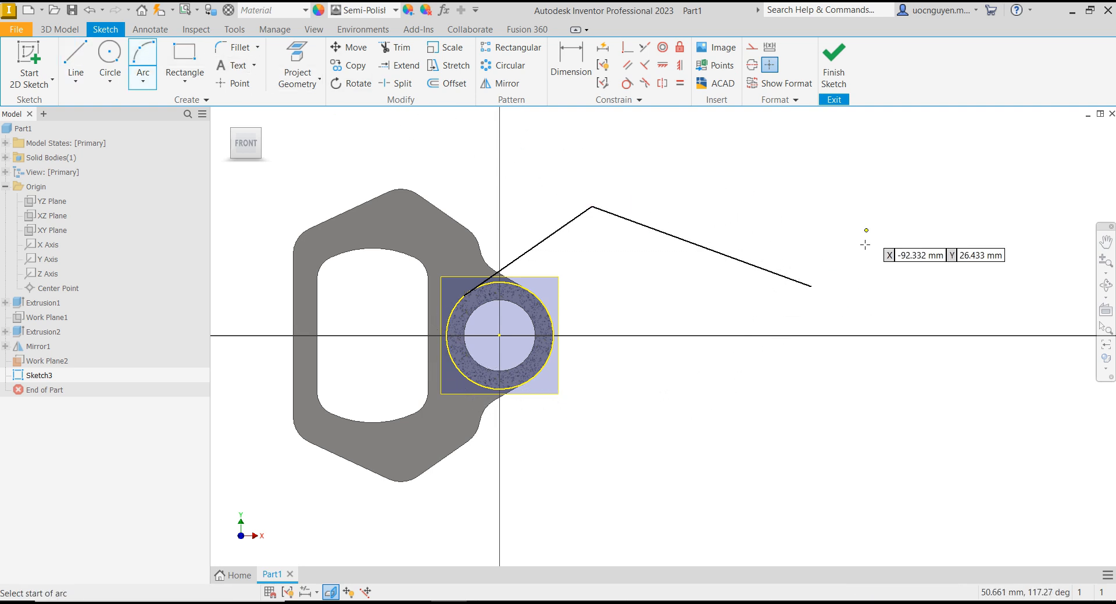
{"action": "left_click", "coordinate": [811, 286]}
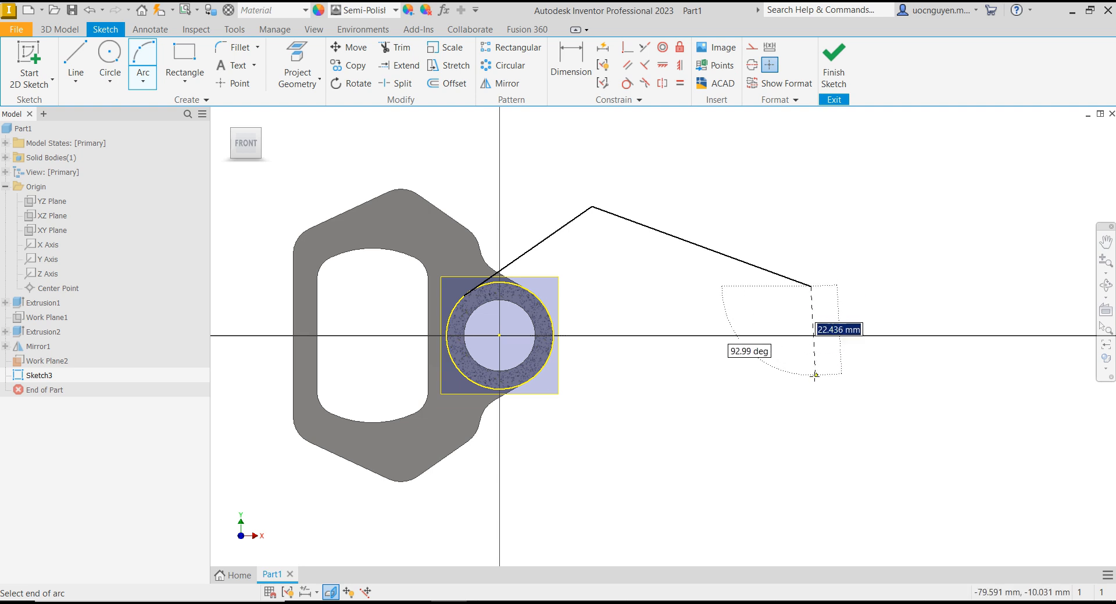
{"action": "left_click", "coordinate": [812, 376]}
{"action": "left_click", "coordinate": [838, 334]}
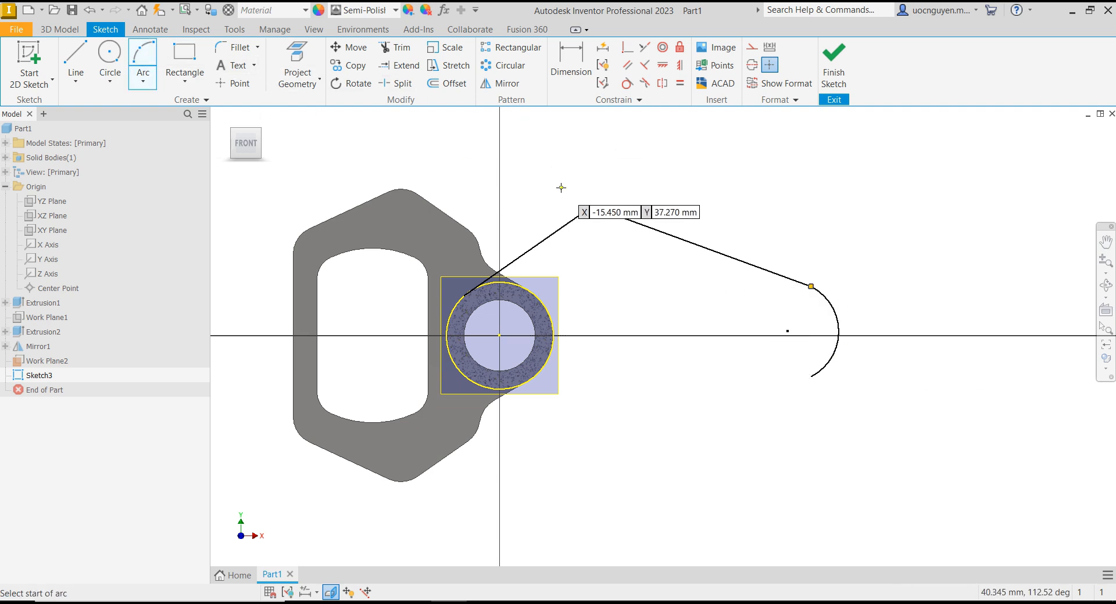
- Project the origin's X Axis into the sketch and end the projection command
{"action": "left_click", "coordinate": [297, 64]}
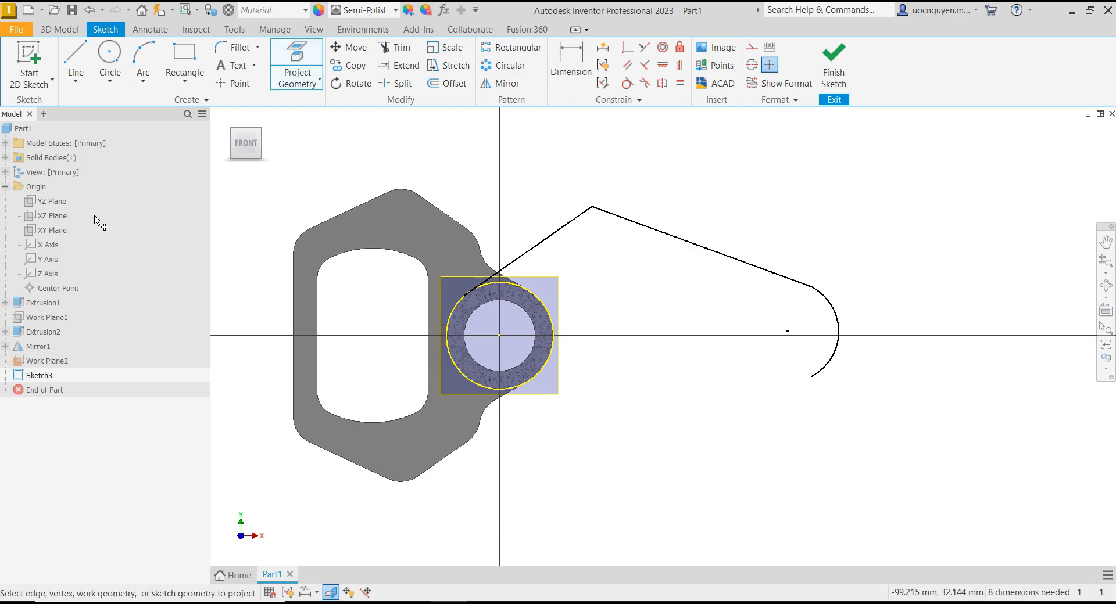
{"action": "left_click", "coordinate": [51, 245]}
{"action": "key", "text": "Escape"}
{"action": "right_click", "coordinate": [673, 389]}
{"action": "left_click", "coordinate": [723, 397]}
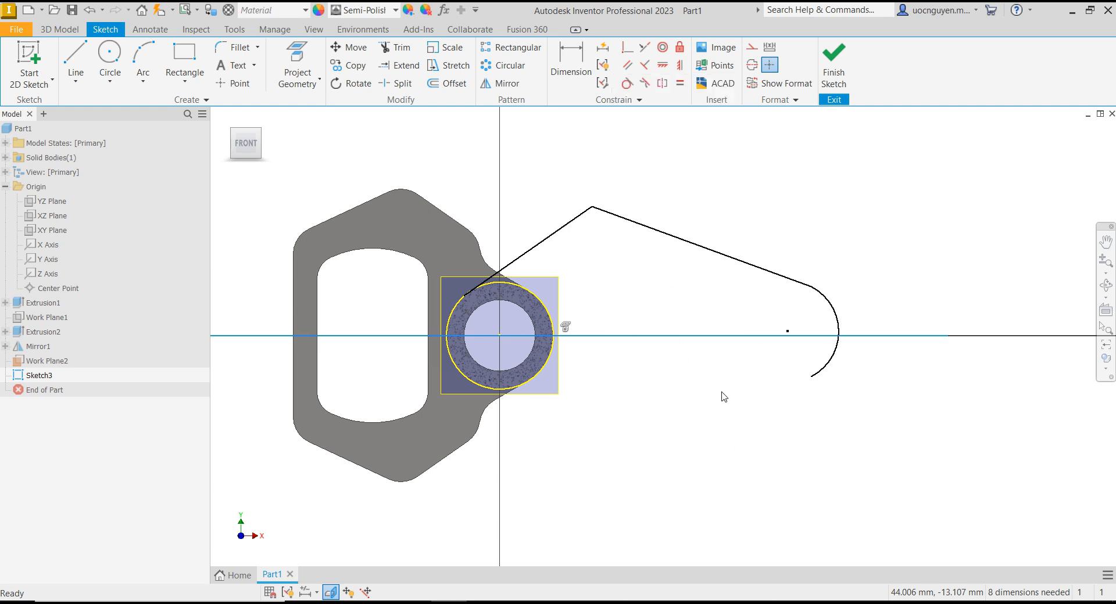
- Sketch a 9.5 mm diameter circle centred on the end arc's centre point
{"action": "left_click", "coordinate": [116, 58]}
{"action": "left_click", "coordinate": [787, 331]}
{"action": "type", "text": "9.5"}
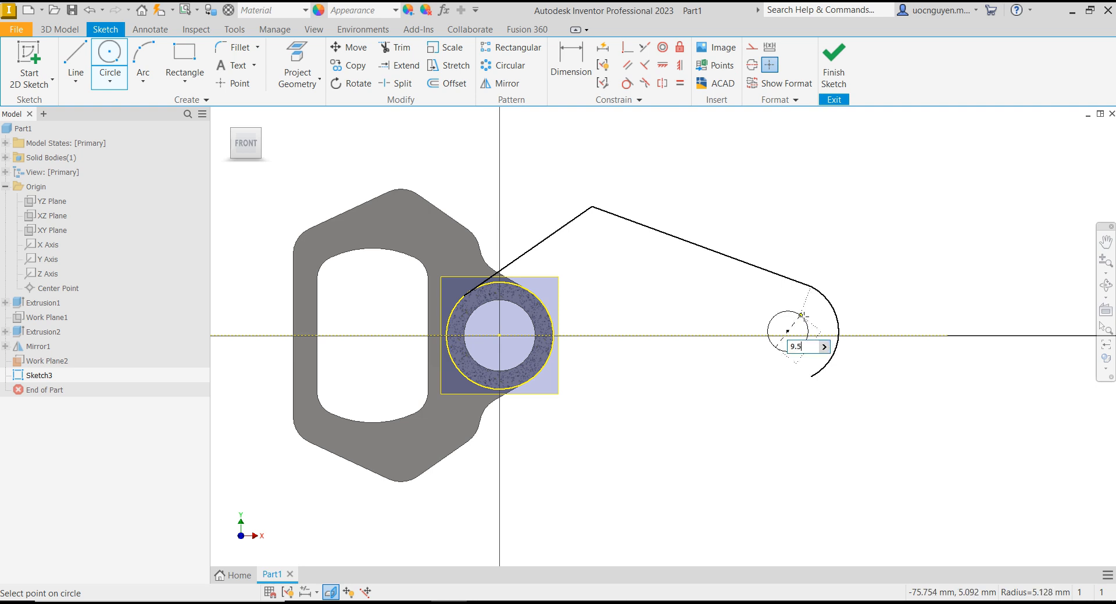
{"action": "key", "text": "Return"}
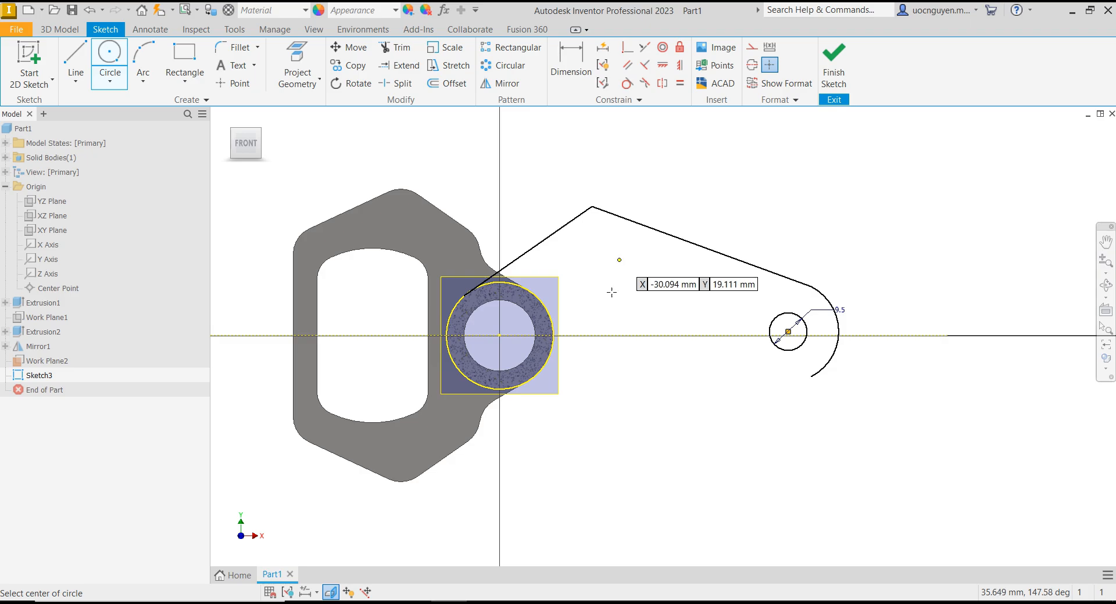
- Dimension the angle between the two lines at the peak as 111.5 degrees
{"action": "left_click", "coordinate": [413, 603]}
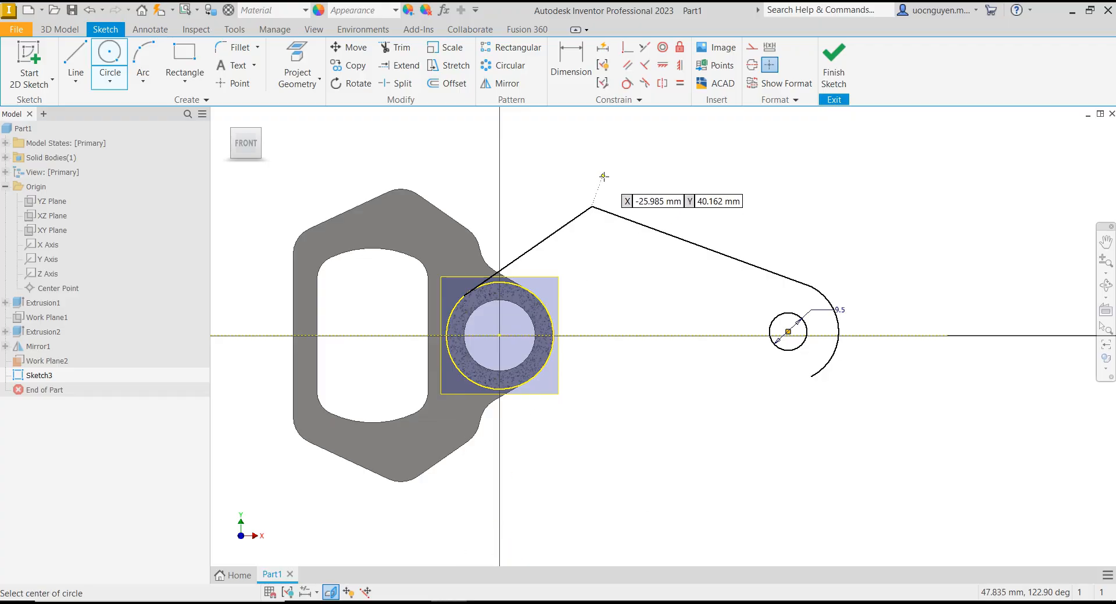
{"action": "left_click", "coordinate": [565, 69]}
{"action": "left_click", "coordinate": [558, 230]}
{"action": "left_click", "coordinate": [622, 217]}
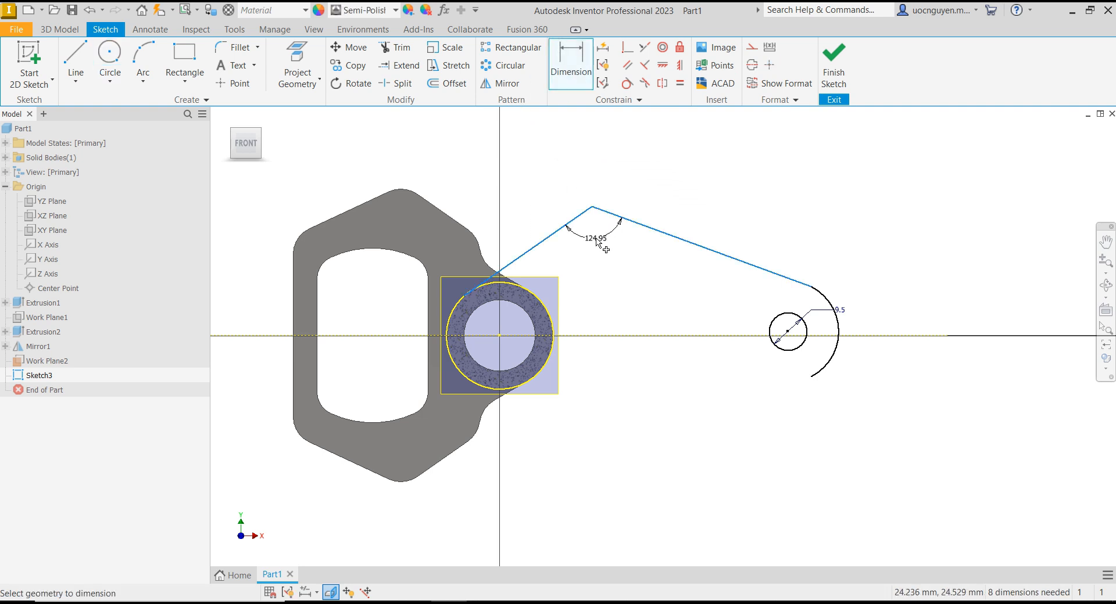
{"action": "left_click", "coordinate": [597, 242]}
{"action": "type", "text": "11."}
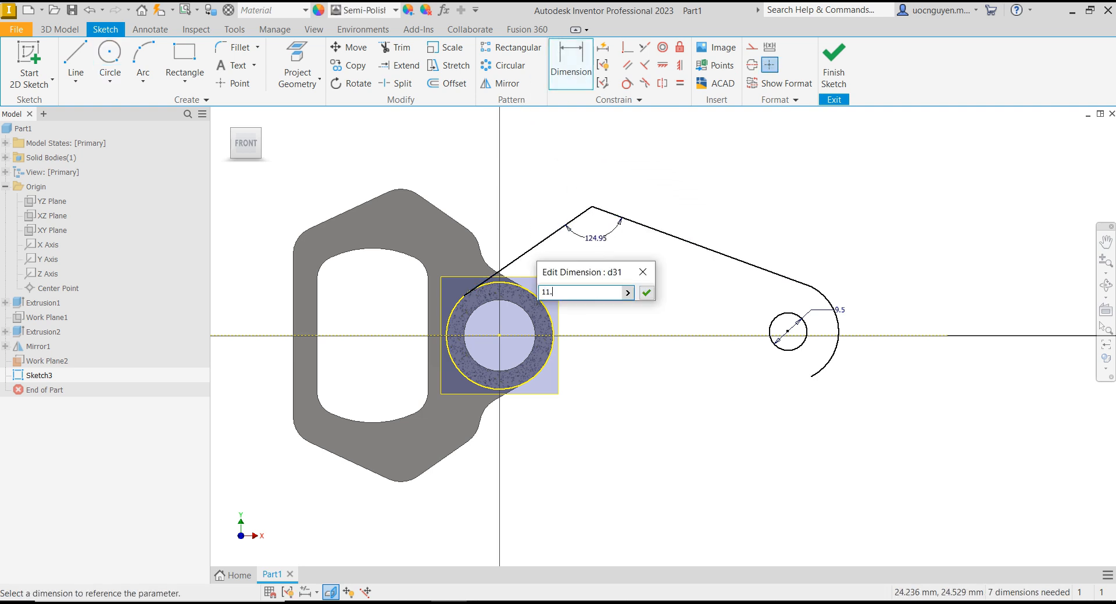
{"action": "type", "text": "5"}
{"action": "key", "text": "Return"}
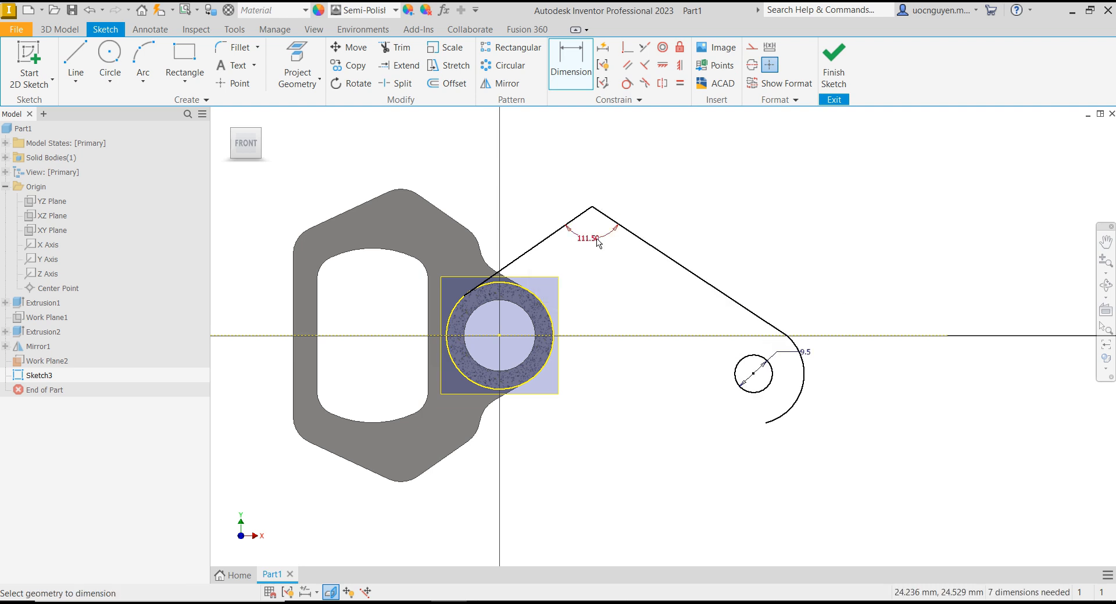
- Constrain the 9.5 mm circle's centre horizontally level with the tube's centre
{"action": "middle_click_drag", "start_coordinate": [635, 290], "coordinate": [626, 269]}
{"action": "left_click", "coordinate": [661, 66]}
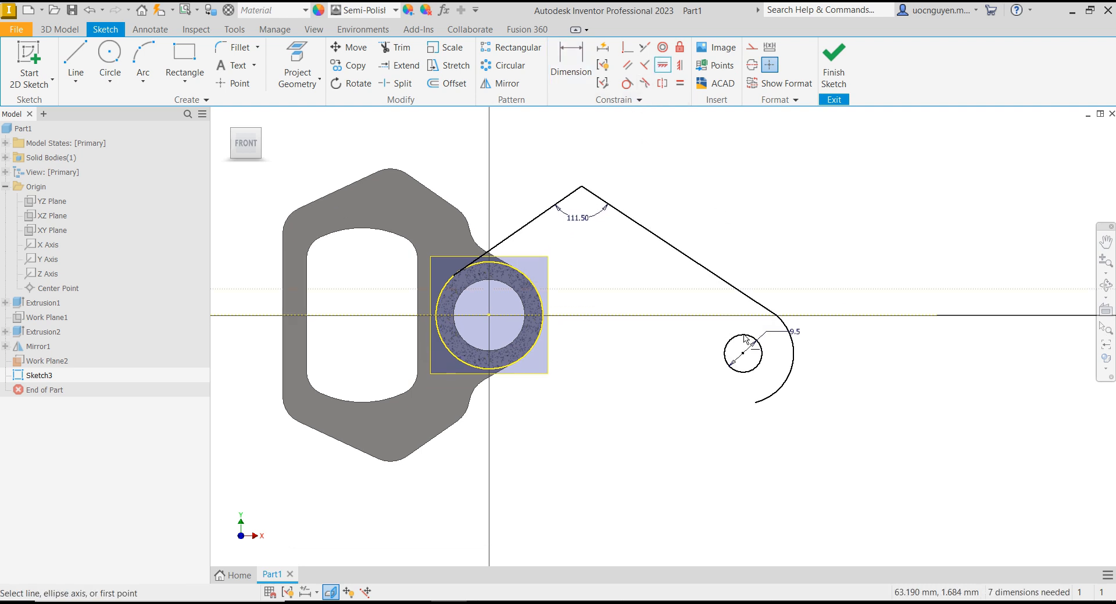
{"action": "left_click", "coordinate": [744, 354]}
{"action": "left_click", "coordinate": [489, 319]}
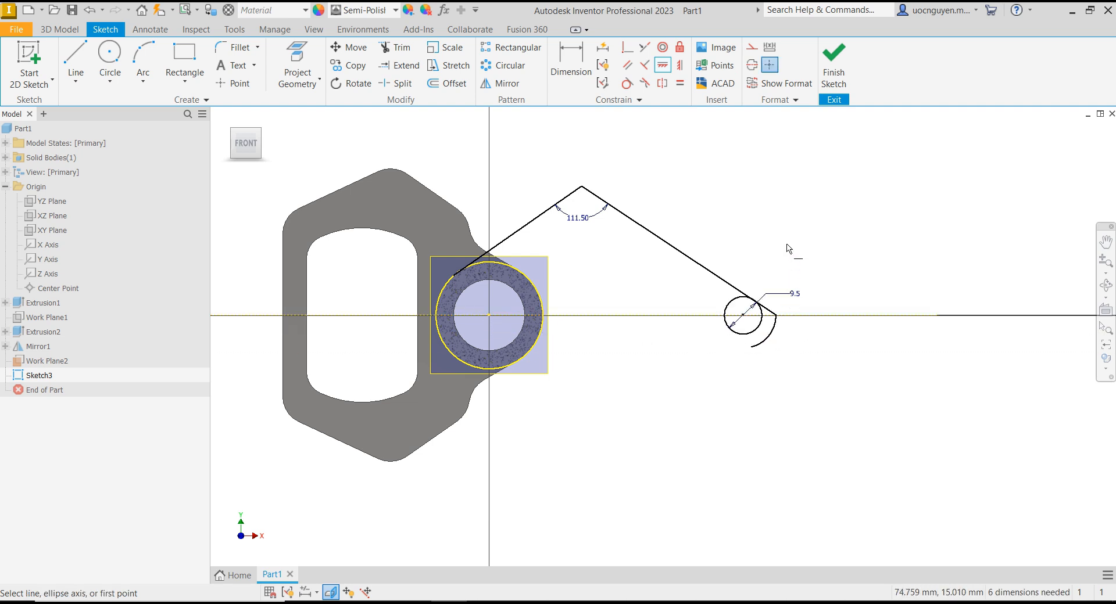
- Enlarge the end arc around the 9.5 mm circle and make it tangent to the sloping line
{"action": "key", "text": "Escape"}
{"action": "left_click_drag", "start_coordinate": [776, 301], "coordinate": [787, 312]}
{"action": "left_click", "coordinate": [629, 89]}
{"action": "left_click", "coordinate": [753, 268]}
{"action": "left_click", "coordinate": [773, 284]}
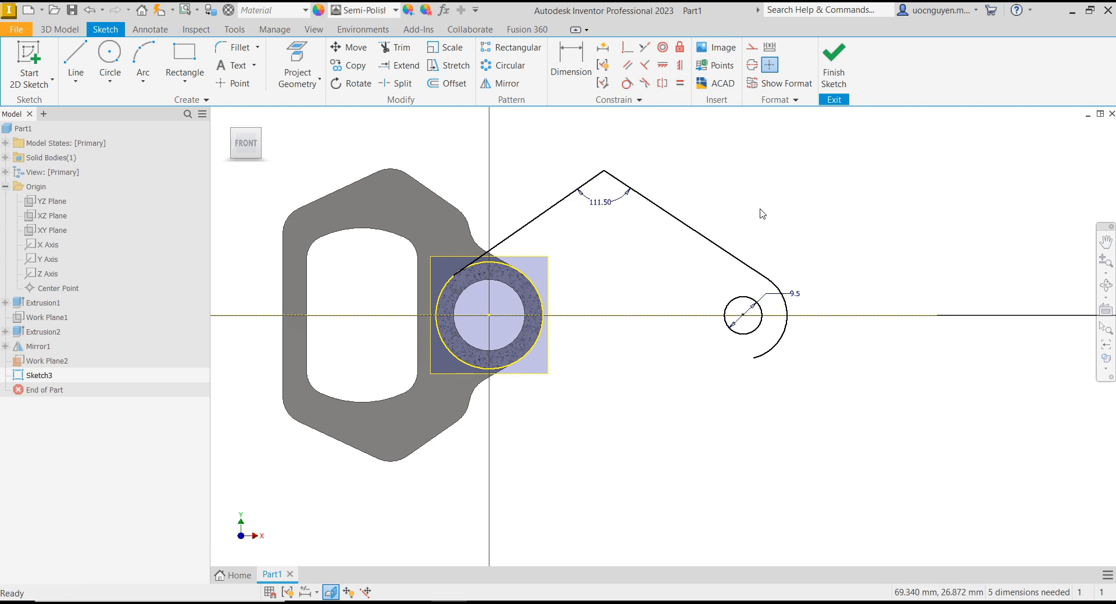
- Dimension the end arc's radius as 12.7 mm
{"action": "middle_click_drag", "start_coordinate": [767, 214], "coordinate": [740, 214]}
{"action": "key", "text": "d"}
{"action": "left_click", "coordinate": [762, 312]}
{"action": "left_click", "coordinate": [808, 349]}
{"action": "type", "text": "12.7"}
{"action": "key", "text": "Return"}
{"action": "key", "text": "Escape"}
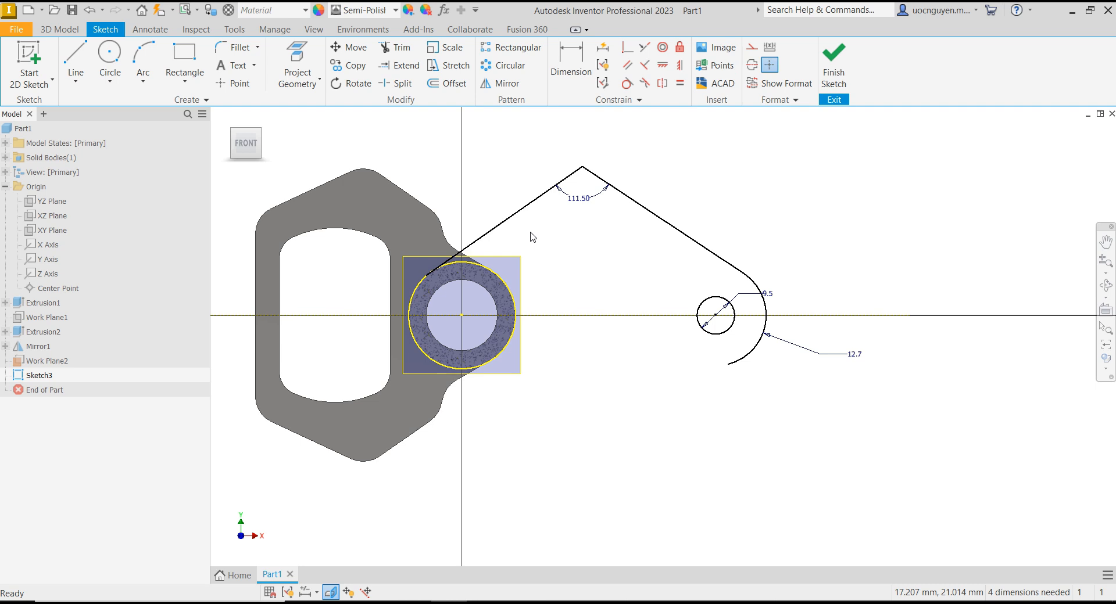
- Sketch a 6.5 mm diameter circle below the rising line, about 23 mm across from and 22 mm above the tube's centre
{"action": "middle_click_drag", "start_coordinate": [547, 235], "coordinate": [583, 246]}
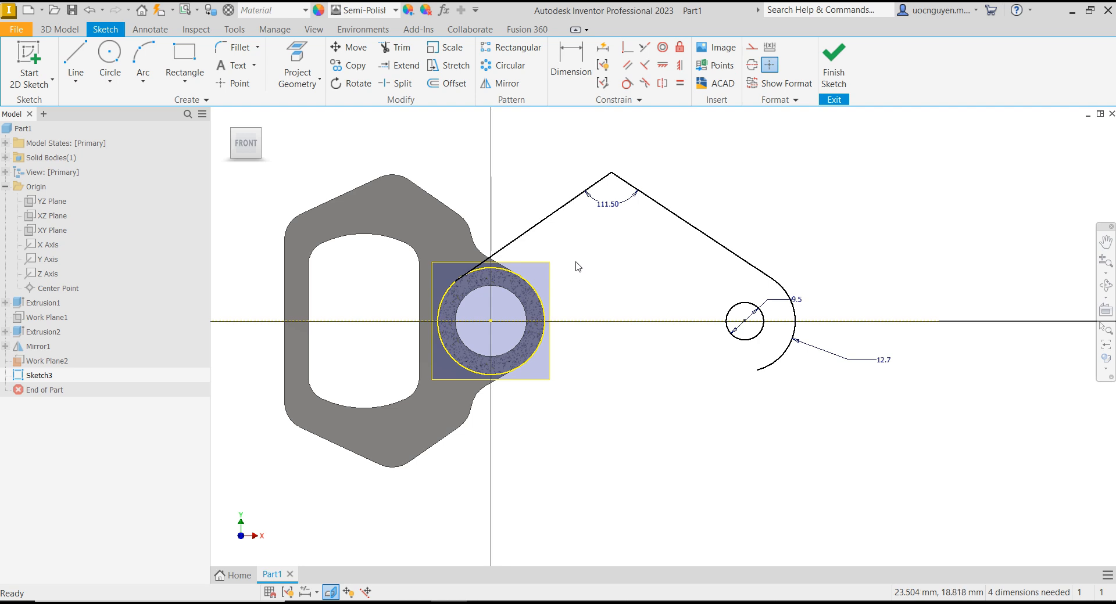
{"action": "left_click", "coordinate": [109, 58]}
{"action": "left_click", "coordinate": [583, 235]}
{"action": "type", "text": "6.5"}
{"action": "key", "text": "Return"}
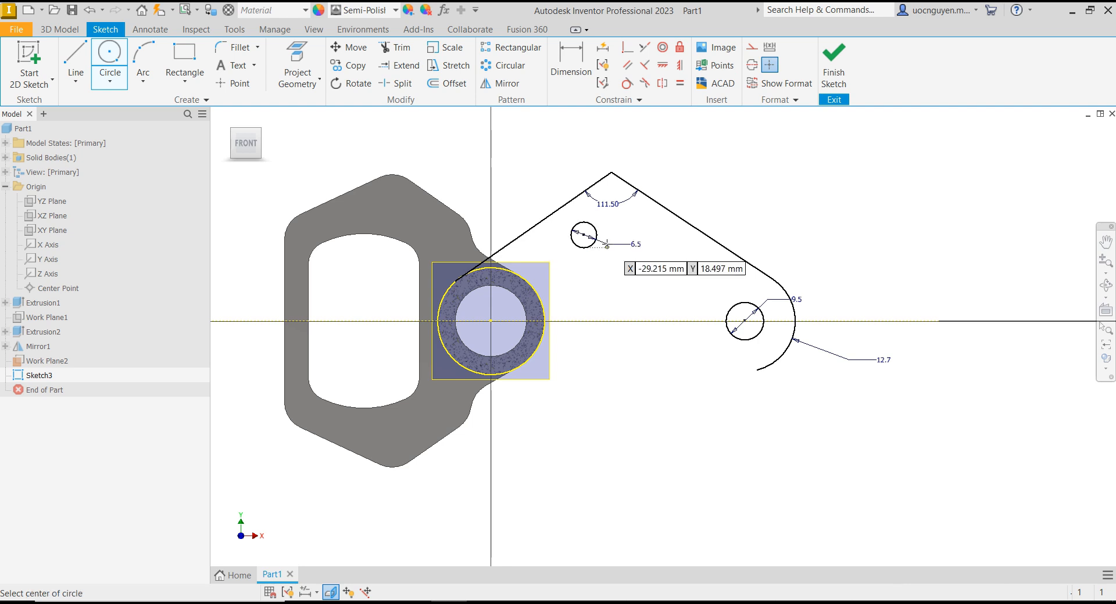
- Sketch a 5 mm diameter circle between the 6.5 mm circle and the rising line, about 18 mm above the tube's centre
{"action": "left_click", "coordinate": [528, 247]}
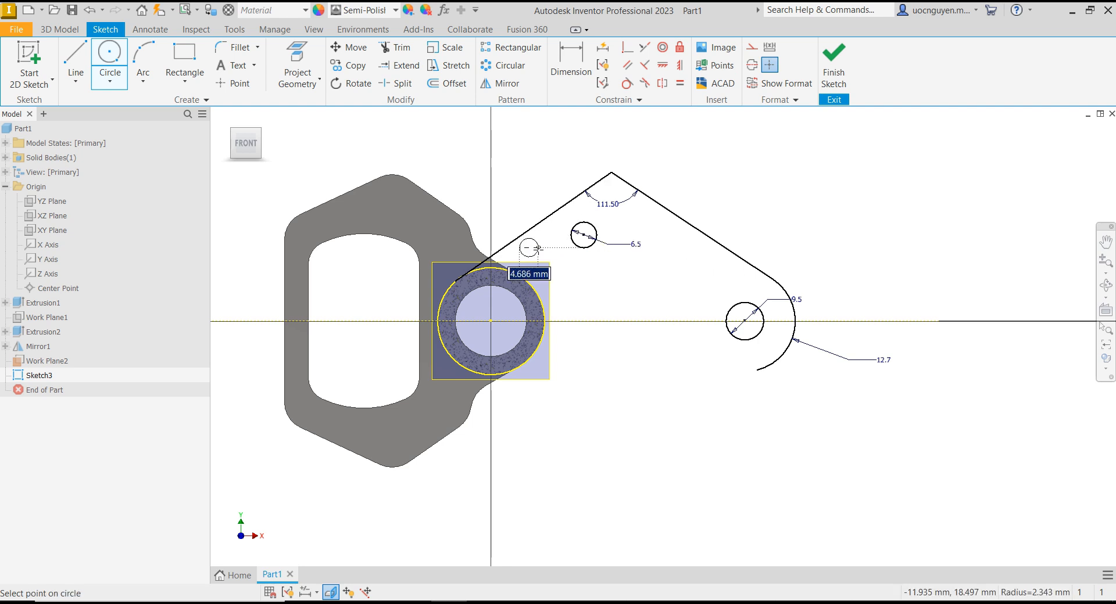
{"action": "type", "text": "5"}
{"action": "key", "text": "Return"}
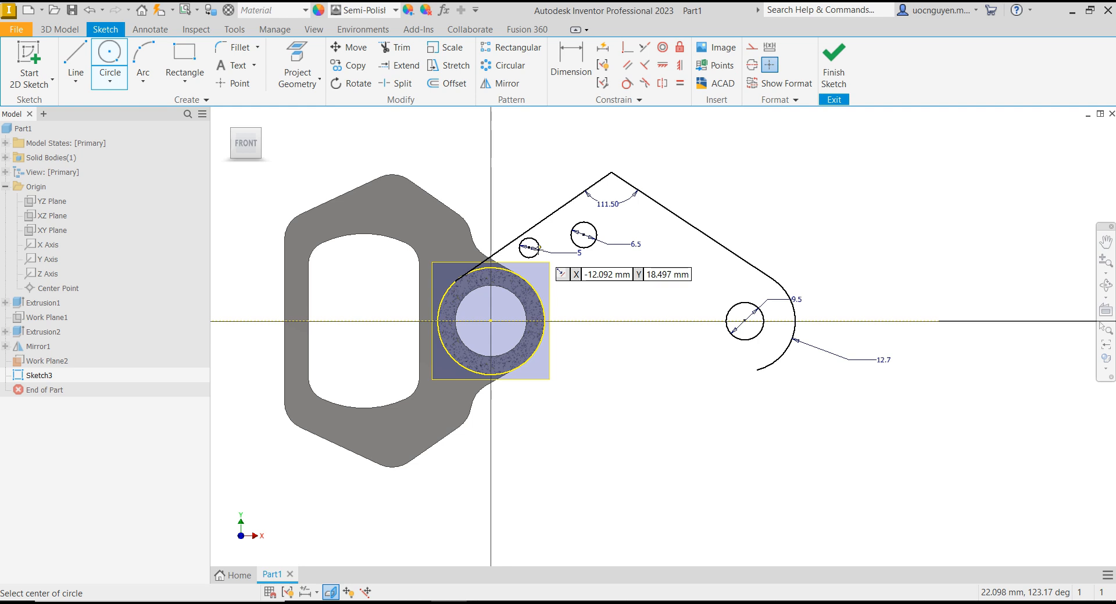
{"action": "key", "text": "Escape"}
- Dimension the horizontal distance from the tube's centre to the 6.5 mm circle's centre as 16.5 mm
{"action": "left_click", "coordinate": [570, 64]}
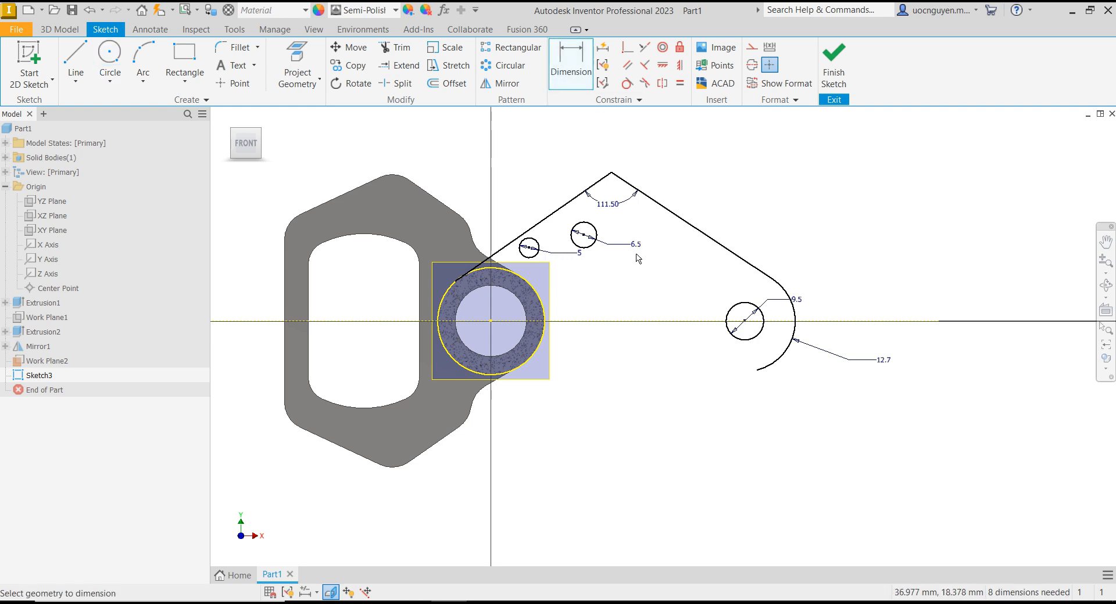
{"action": "left_click", "coordinate": [491, 321]}
{"action": "left_click", "coordinate": [583, 234]}
{"action": "left_click", "coordinate": [538, 134]}
{"action": "type", "text": "16.5"}
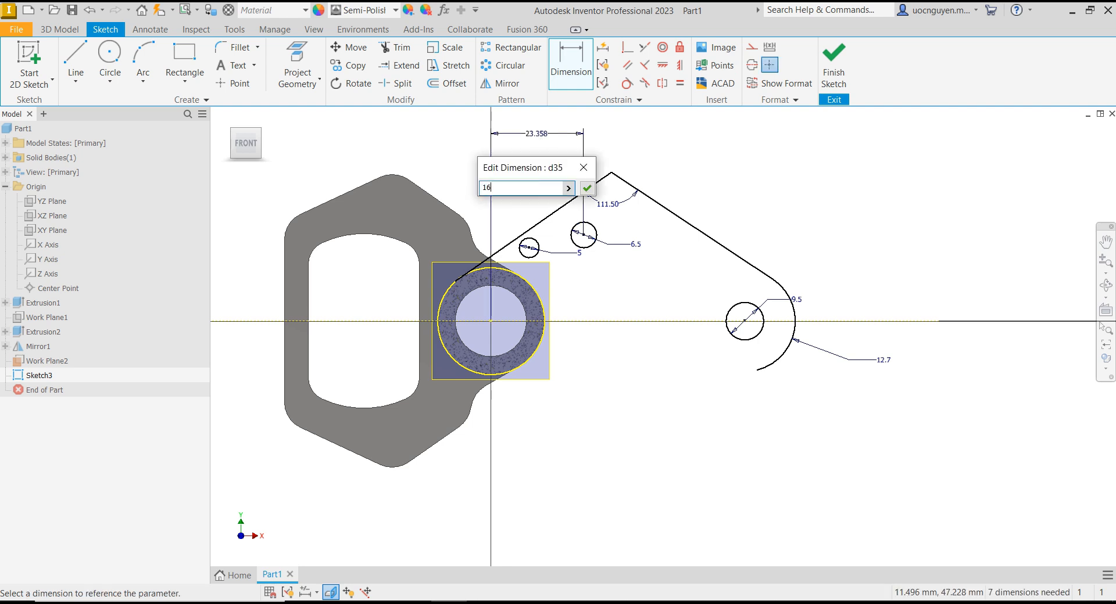
{"action": "key", "text": "Return"}
- Dimension the 6.5 mm circle's height above the projected X axis as 39.5/2 mm
{"action": "left_click", "coordinate": [555, 236]}
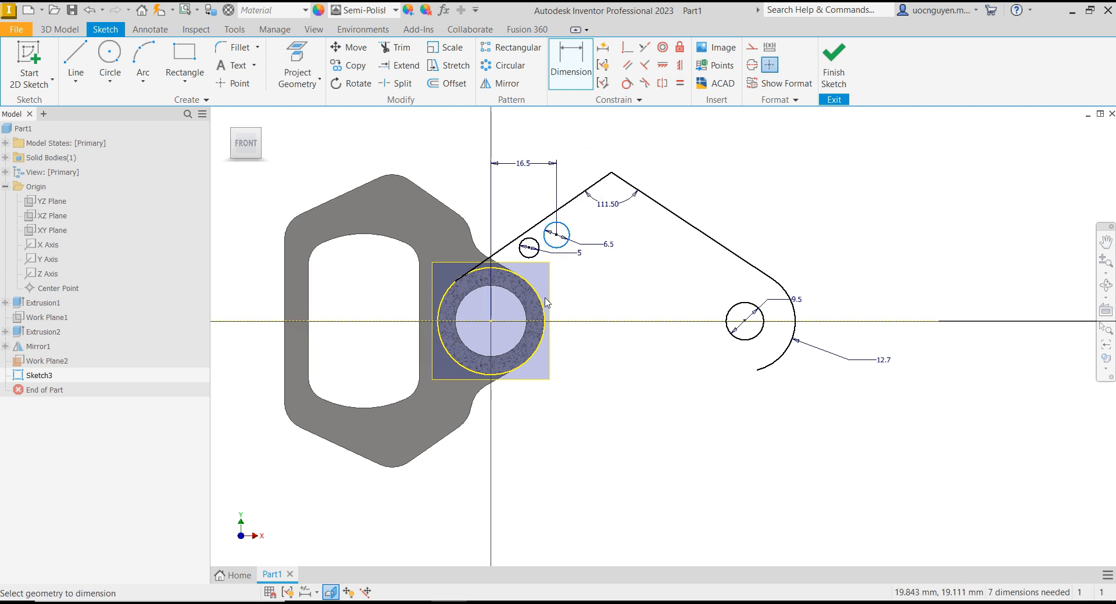
{"action": "left_click", "coordinate": [511, 321]}
{"action": "left_click", "coordinate": [655, 285]}
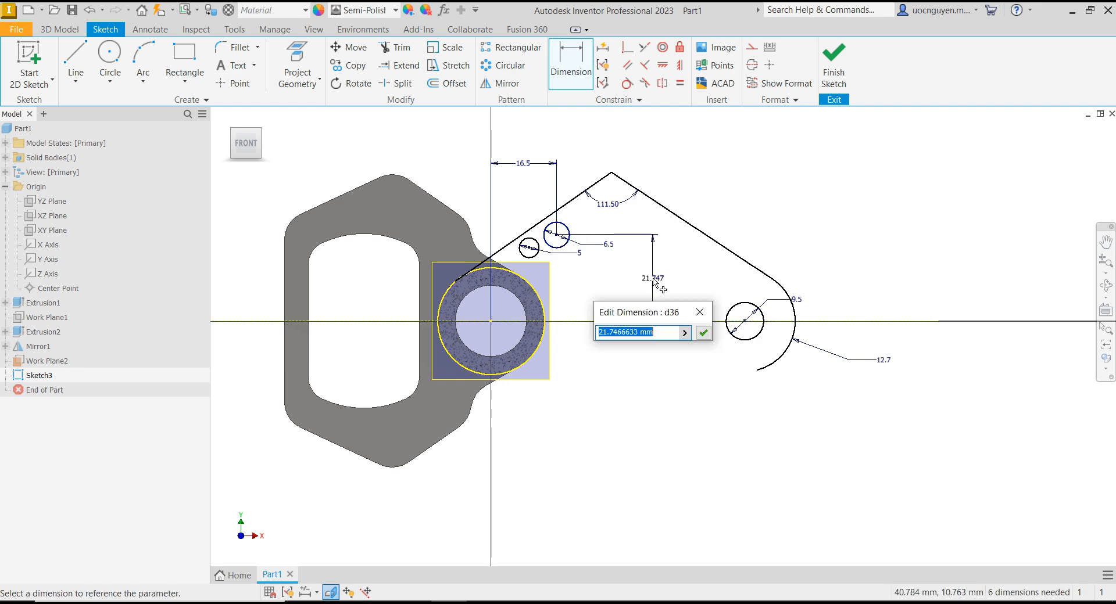
{"action": "type", "text": "39.5/"}
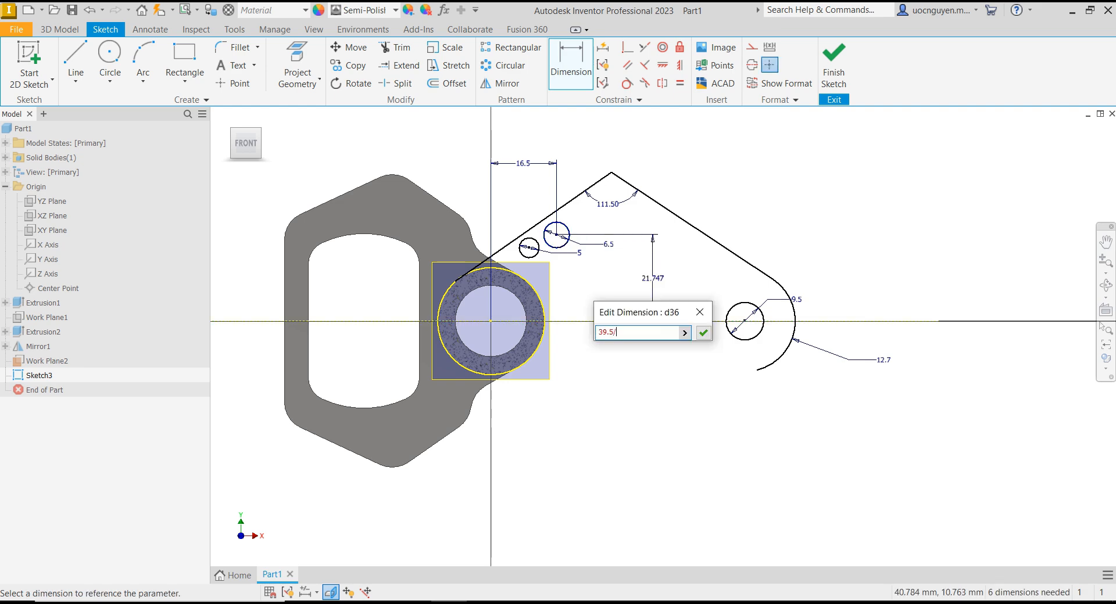
{"action": "type", "text": "2"}
{"action": "key", "text": "Return"}
- Dimension the 5 mm circle's height above the projected X axis as 38.5/2 mm
{"action": "scroll", "coordinate": [556, 281], "scroll_direction": "up", "scroll_amount": 3}
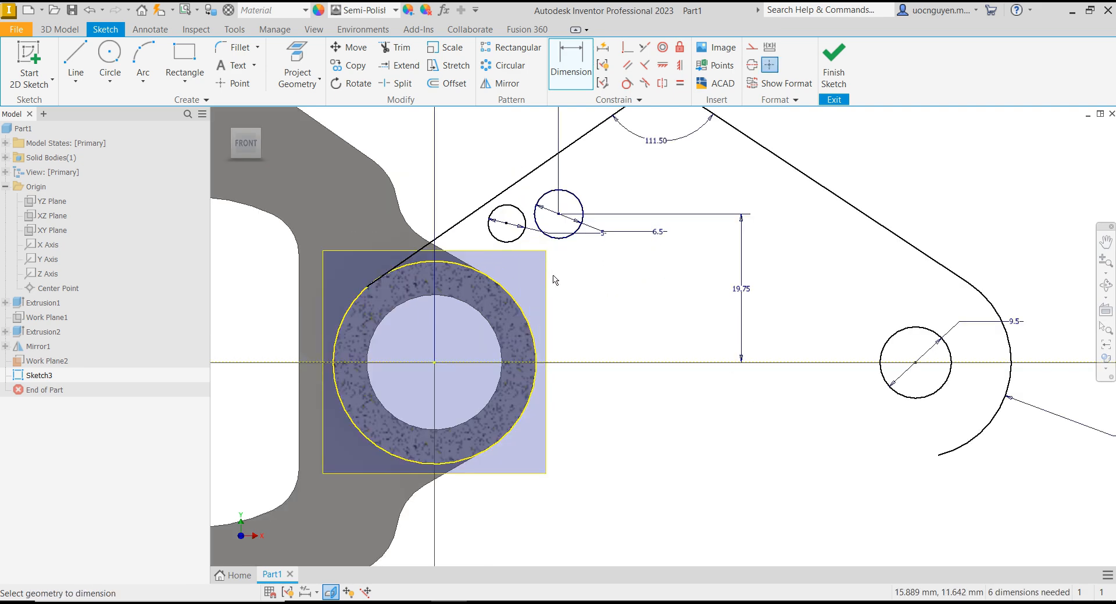
{"action": "left_click", "coordinate": [520, 240]}
{"action": "left_click", "coordinate": [461, 363]}
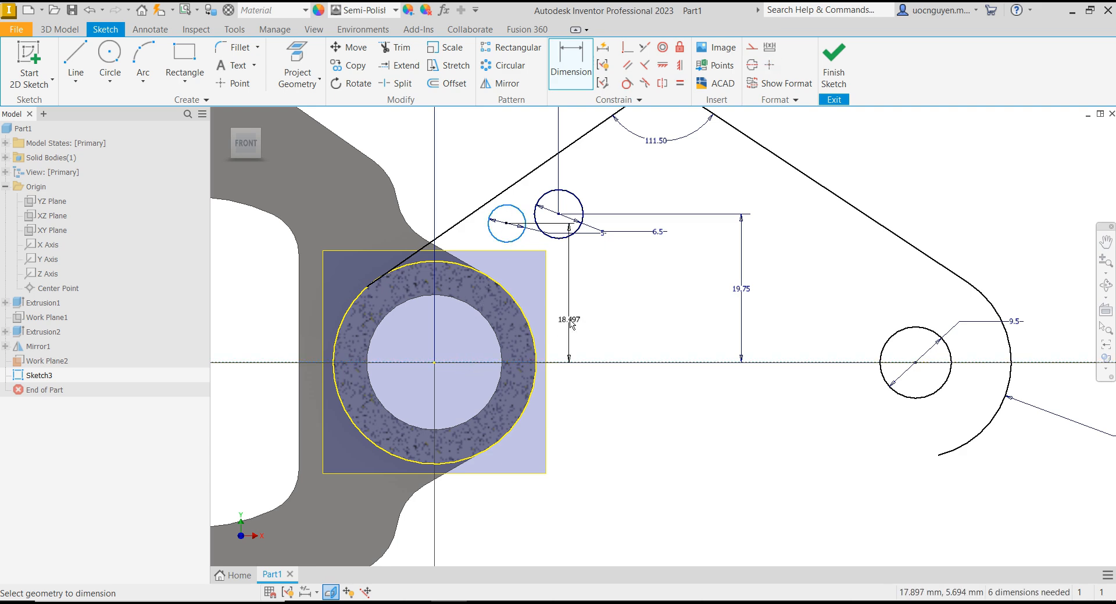
{"action": "scroll", "coordinate": [589, 308], "scroll_direction": "down", "scroll_amount": 2}
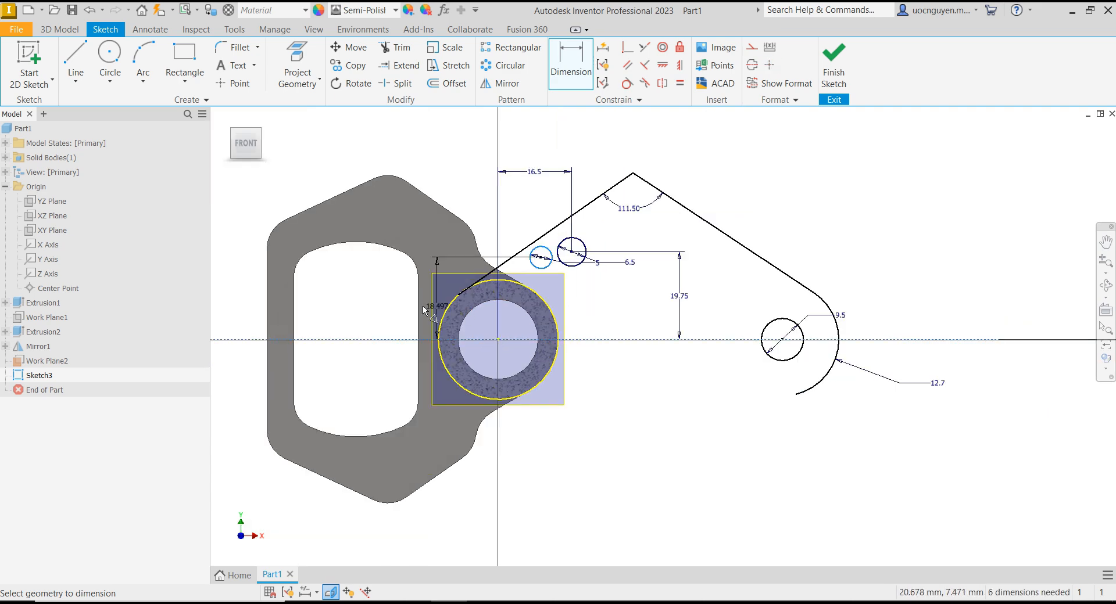
{"action": "left_click", "coordinate": [361, 307]}
{"action": "type", "text": "38."}
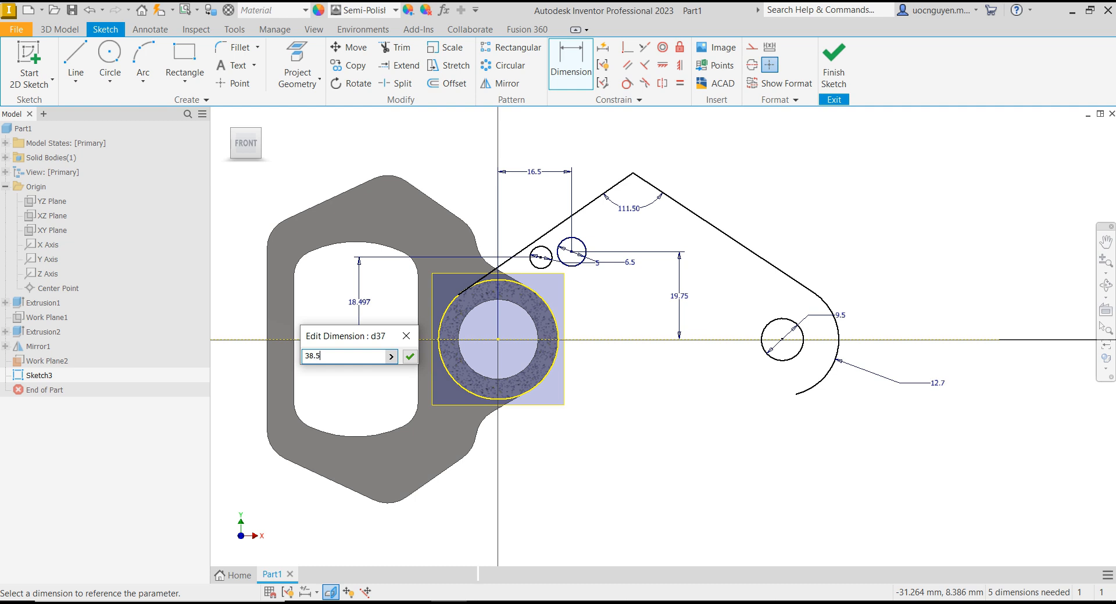
{"action": "type", "text": "5/2"}
{"action": "key", "text": "Return"}
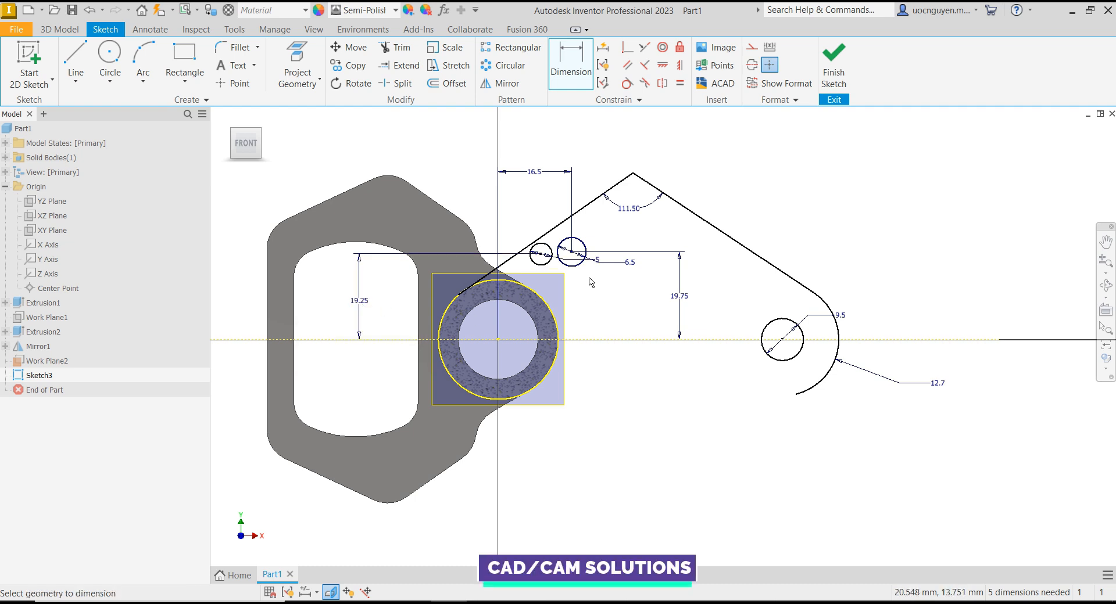
- Dimension the horizontal distance between the 5 mm and 6.5 mm circles' centres as 12.5 mm
{"action": "left_click", "coordinate": [583, 259]}
{"action": "left_click", "coordinate": [531, 251]}
{"action": "left_click", "coordinate": [552, 205]}
{"action": "type", "text": "12.5"}
{"action": "key", "text": "Return"}
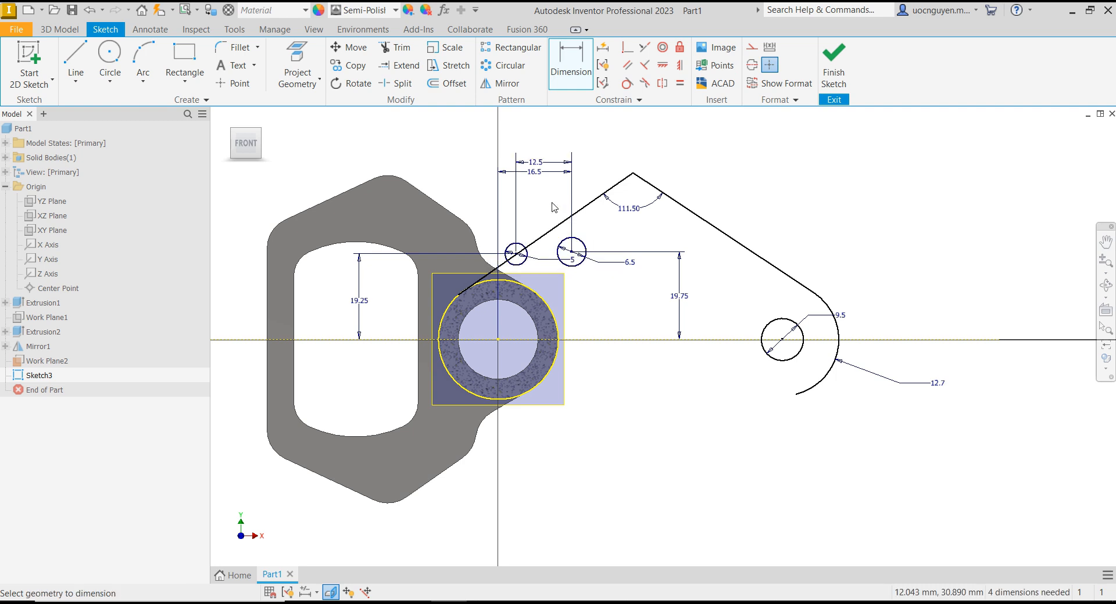
{"action": "middle_click_drag", "start_coordinate": [535, 205], "coordinate": [478, 192]}
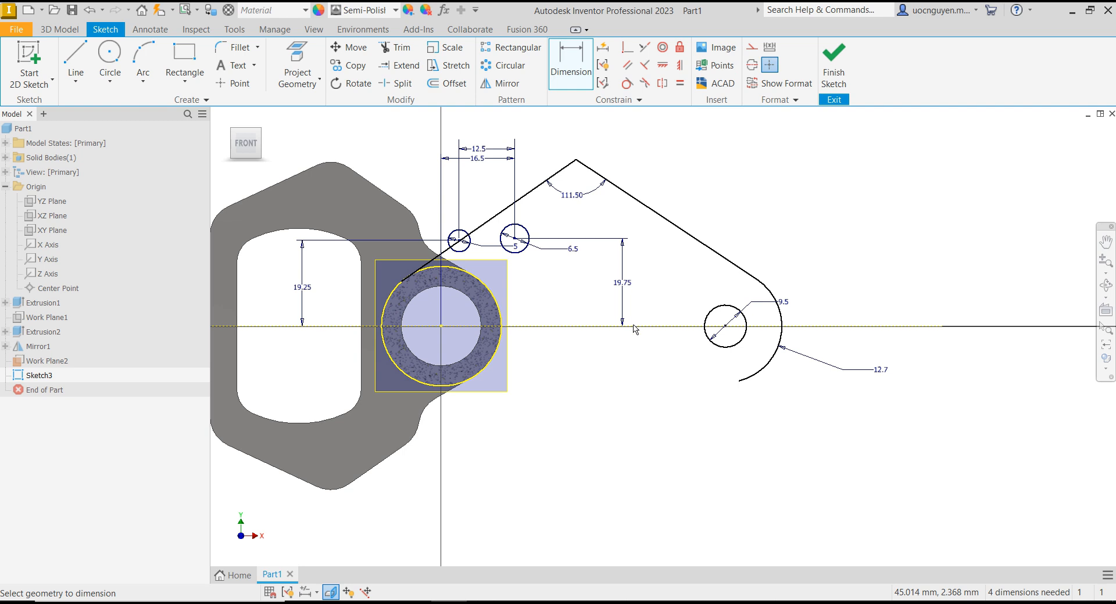
- Apply a horizontal constraint between the 12.7 mm arc's midpoint and the 9.5 mm circle's centre
{"action": "mouse_move", "coordinate": [589, 305]}
{"action": "middle_mouse_down"}
{"action": "mouse_move", "coordinate": [580, 348]}
{"action": "mouse_move", "coordinate": [562, 335]}
{"action": "middle_mouse_up"}
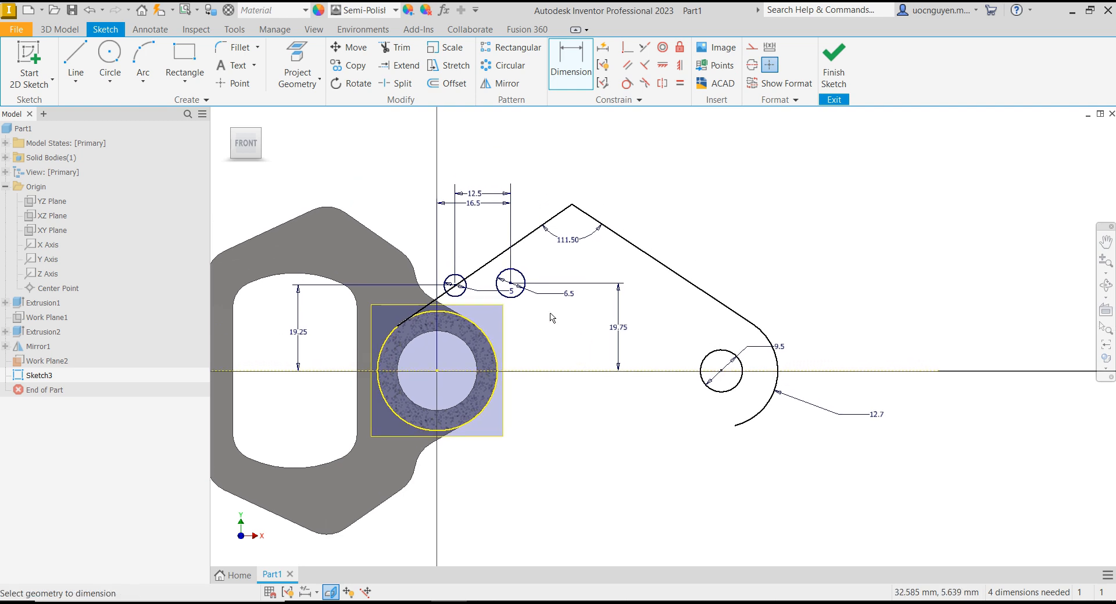
{"action": "left_click", "coordinate": [526, 284]}
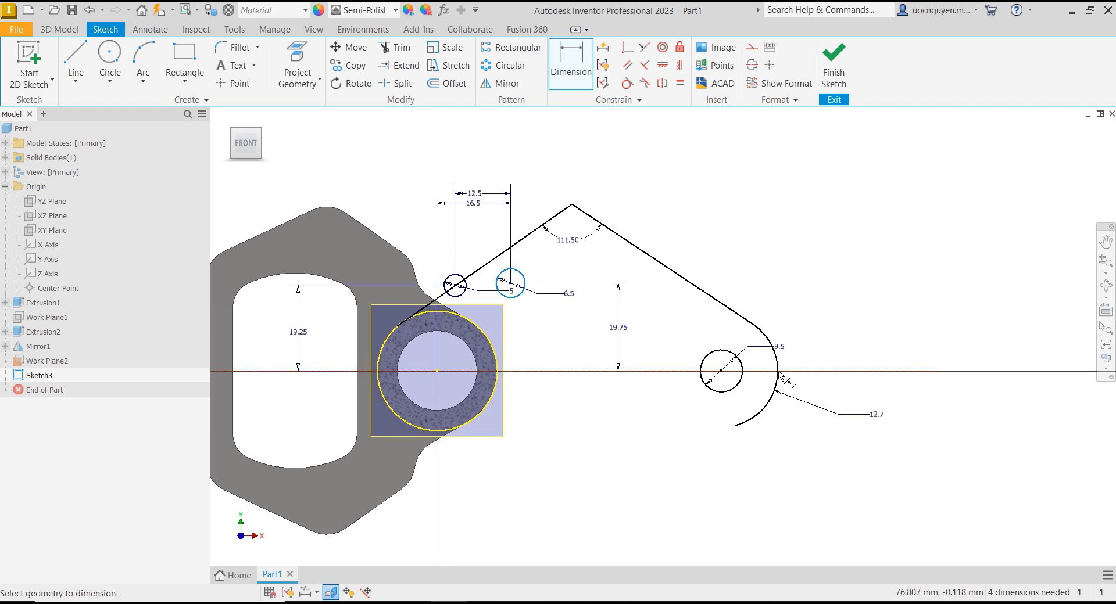
{"action": "left_click", "coordinate": [663, 65]}
{"action": "left_click", "coordinate": [777, 380]}
{"action": "left_click", "coordinate": [721, 371]}
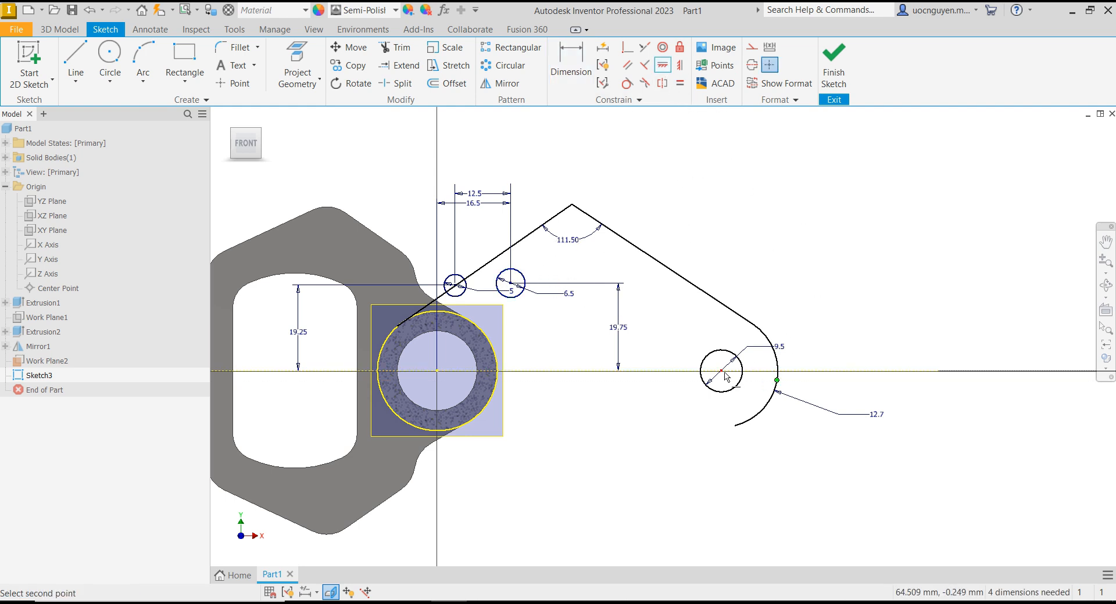
- Dimension the horizontal distance from the 6.5 mm circle's centre to the 12.7 mm arc's midpoint as 61 mm
{"action": "key", "text": "d"}
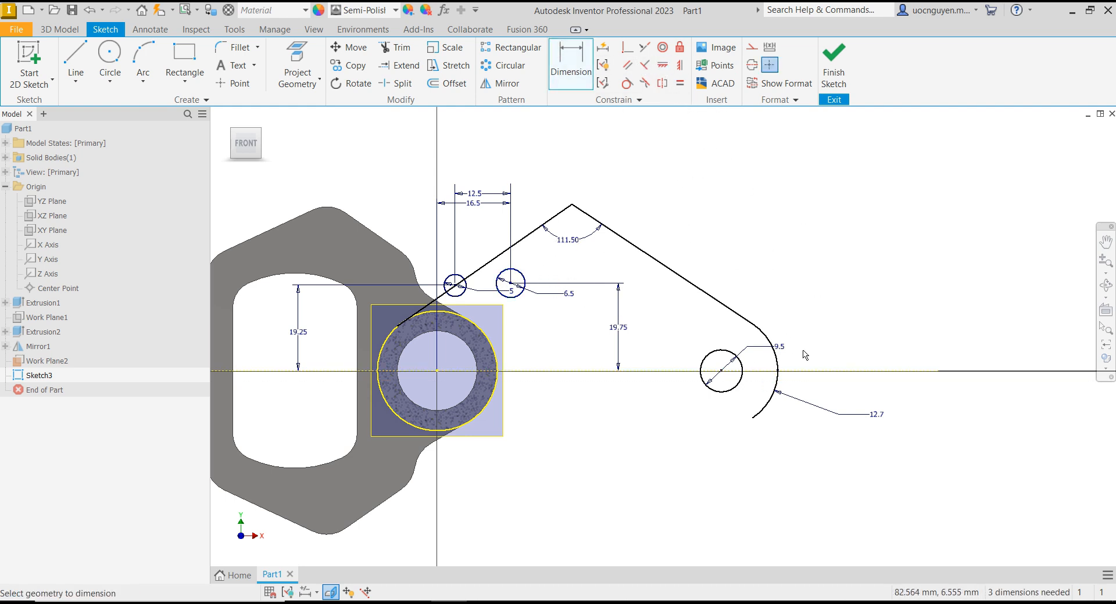
{"action": "left_click", "coordinate": [510, 283]}
{"action": "left_click", "coordinate": [777, 369]}
{"action": "left_click", "coordinate": [653, 137]}
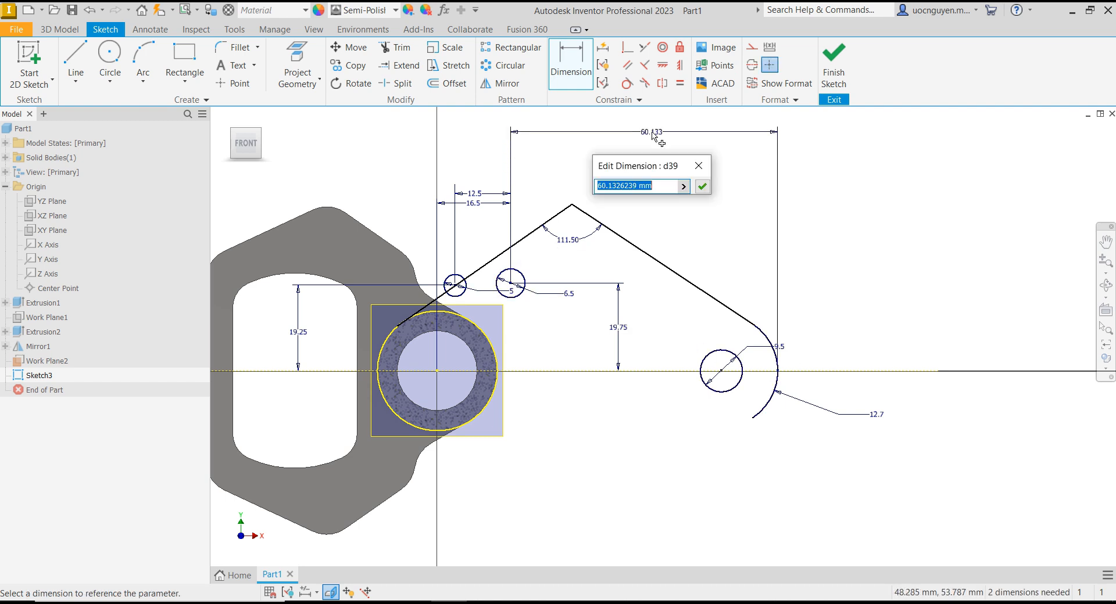
{"action": "type", "text": "61"}
{"action": "key", "text": "Return"}
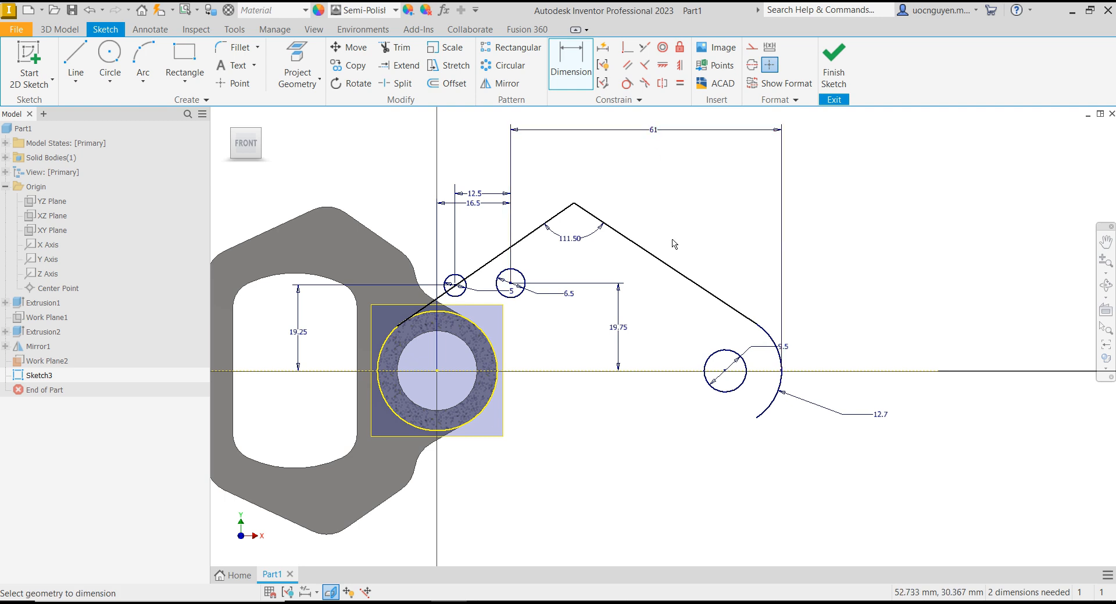
- Round the apex between the two sloped profile lines with a 10 mm sketch fillet
{"action": "left_click", "coordinate": [673, 274]}
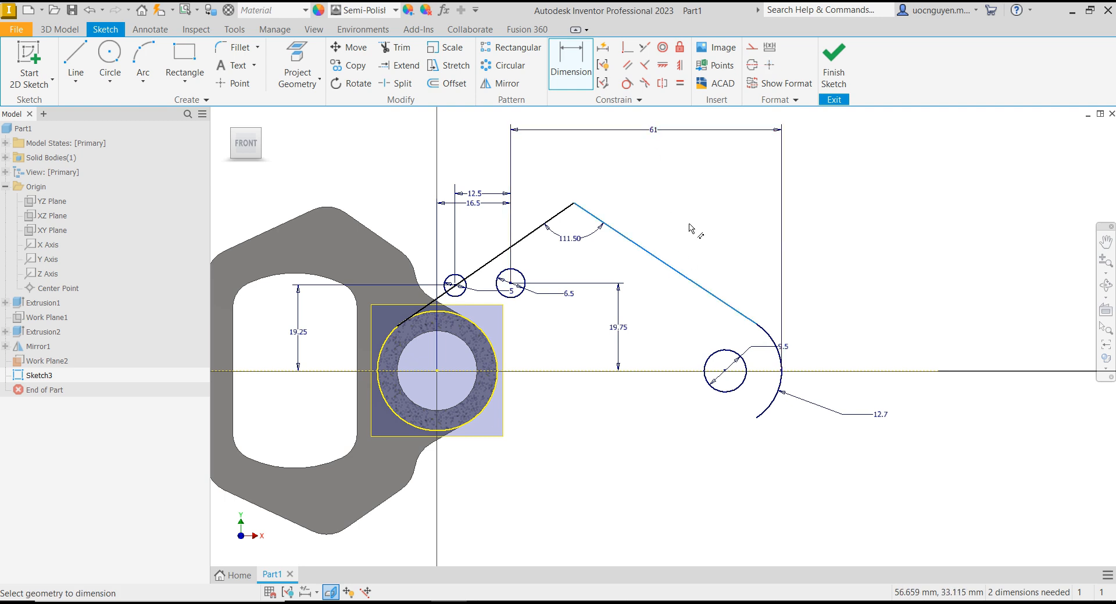
{"action": "key", "text": "Escape"}
{"action": "key", "text": "f"}
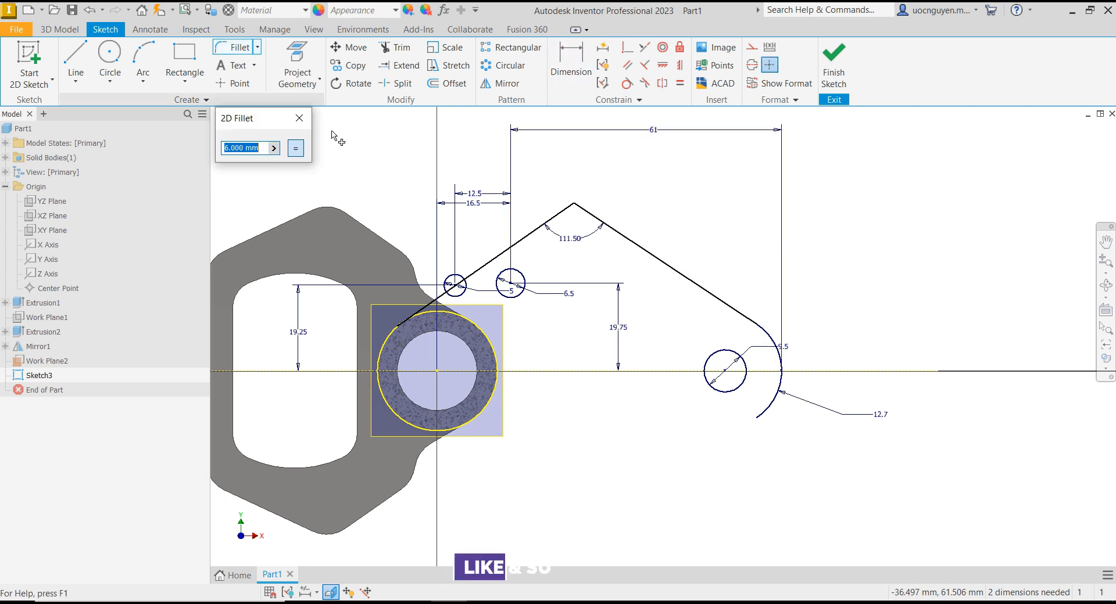
{"action": "left_click", "coordinate": [574, 205]}
{"action": "key", "text": "Escape"}
- Add an aligned dimension of 56 mm to the long sloped line between the fillet and the 12.7 mm arc
{"action": "left_click", "coordinate": [559, 65]}
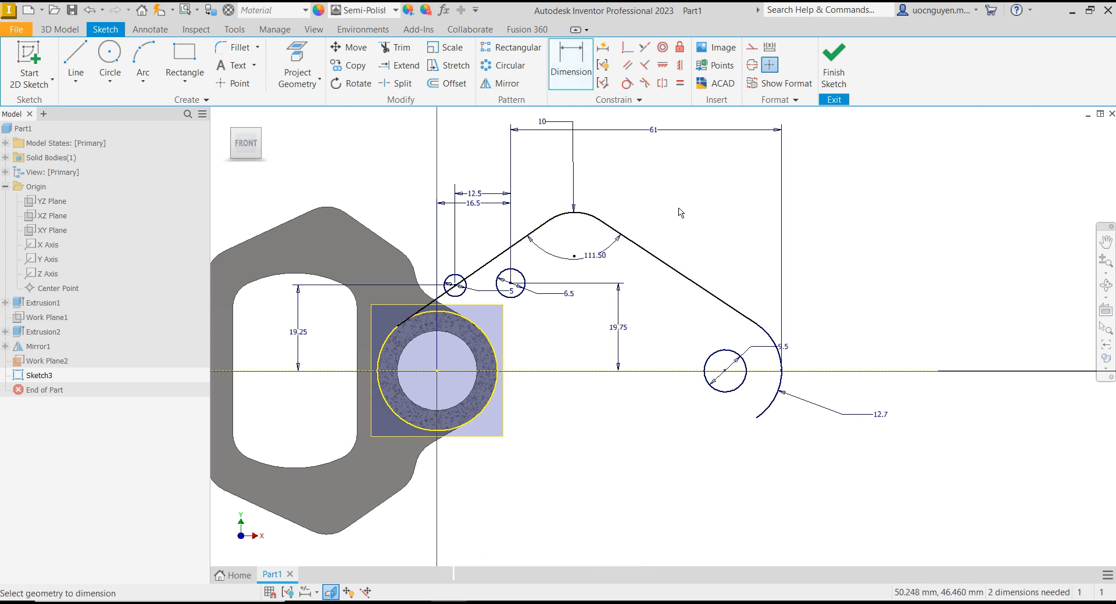
{"action": "left_click", "coordinate": [684, 276]}
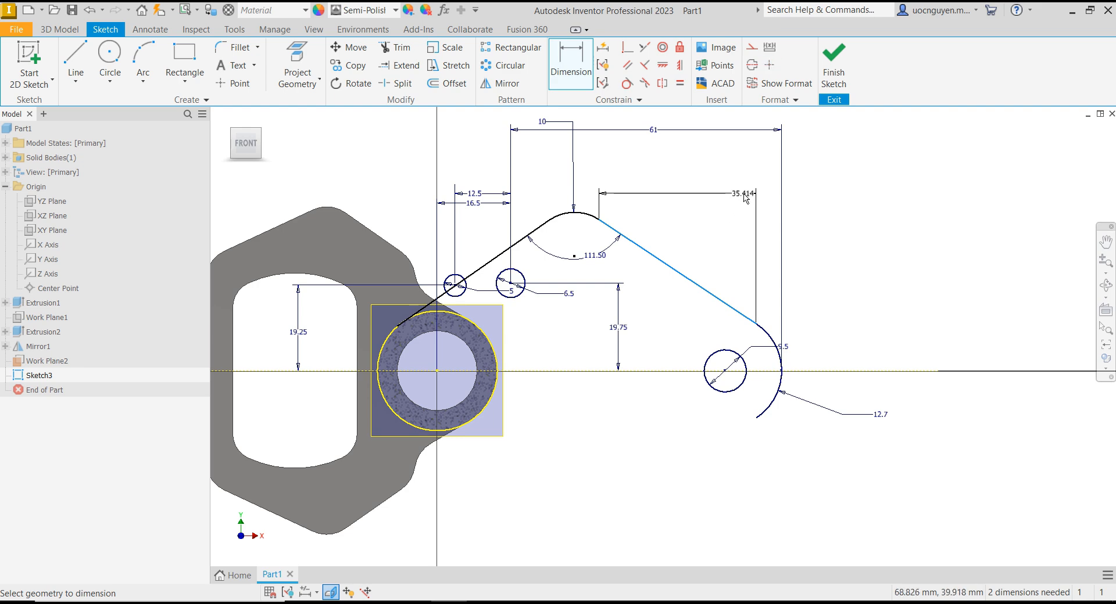
{"action": "right_click", "coordinate": [744, 197]}
{"action": "left_click", "coordinate": [720, 252]}
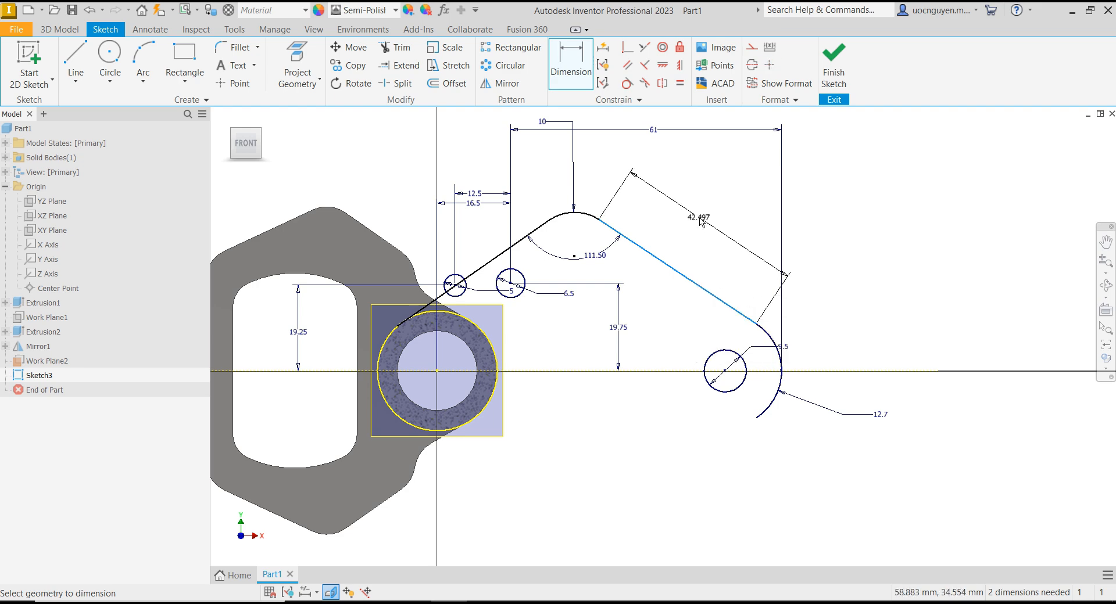
{"action": "left_click", "coordinate": [702, 221]}
{"action": "type", "text": "56"}
{"action": "key", "text": "Return"}
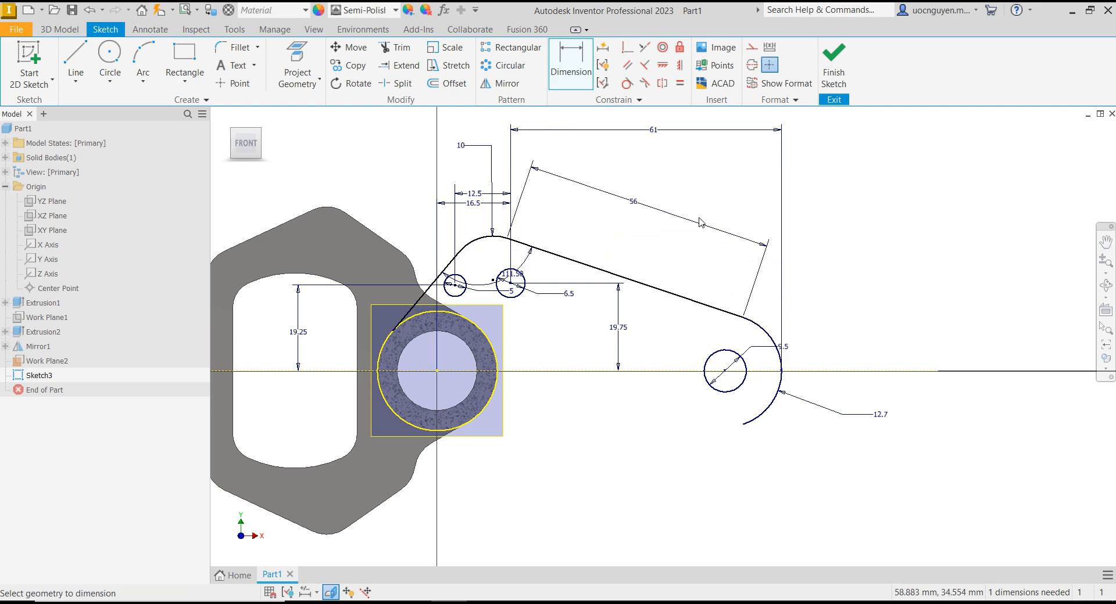
{"action": "mouse_move", "coordinate": [620, 252]}
{"action": "middle_mouse_down"}
{"action": "mouse_move", "coordinate": [666, 231]}
{"action": "mouse_move", "coordinate": [617, 216]}
{"action": "middle_mouse_up"}
{"action": "key", "text": "Escape"}
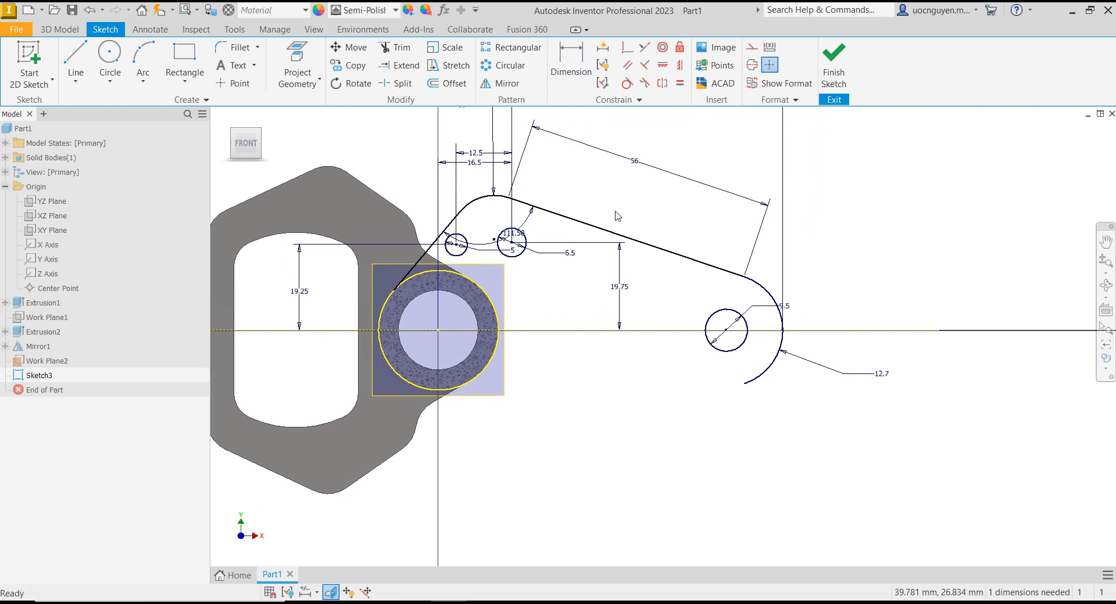
- Make the short sloped profile line tangent to the tube's projected outer circle
{"action": "left_click", "coordinate": [627, 83]}
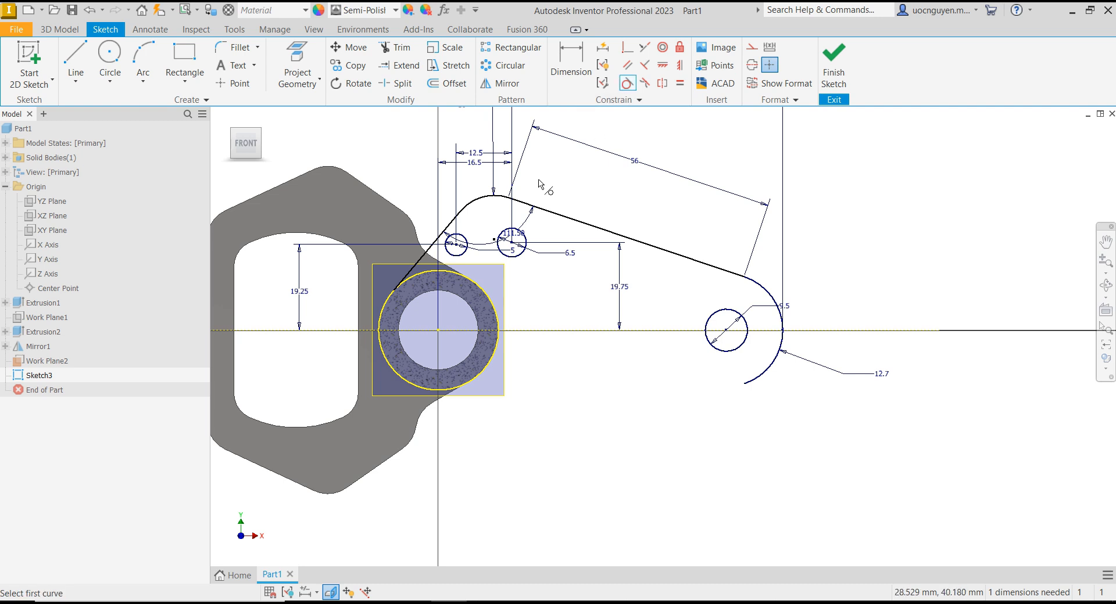
{"action": "left_click", "coordinate": [411, 273]}
{"action": "left_click", "coordinate": [414, 276]}
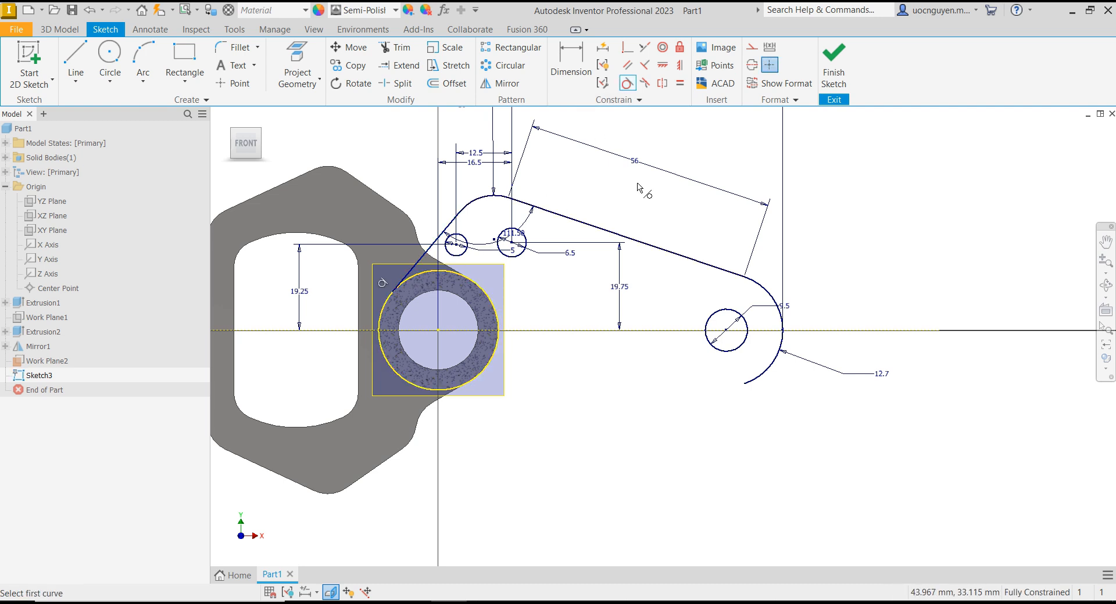
{"action": "key", "text": "Escape"}
- Mirror the upper profile lines, the fillet and the 5 mm and 6.5 mm circles about the projected X axis
{"action": "middle_click_drag", "start_coordinate": [610, 190], "coordinate": [677, 199]}
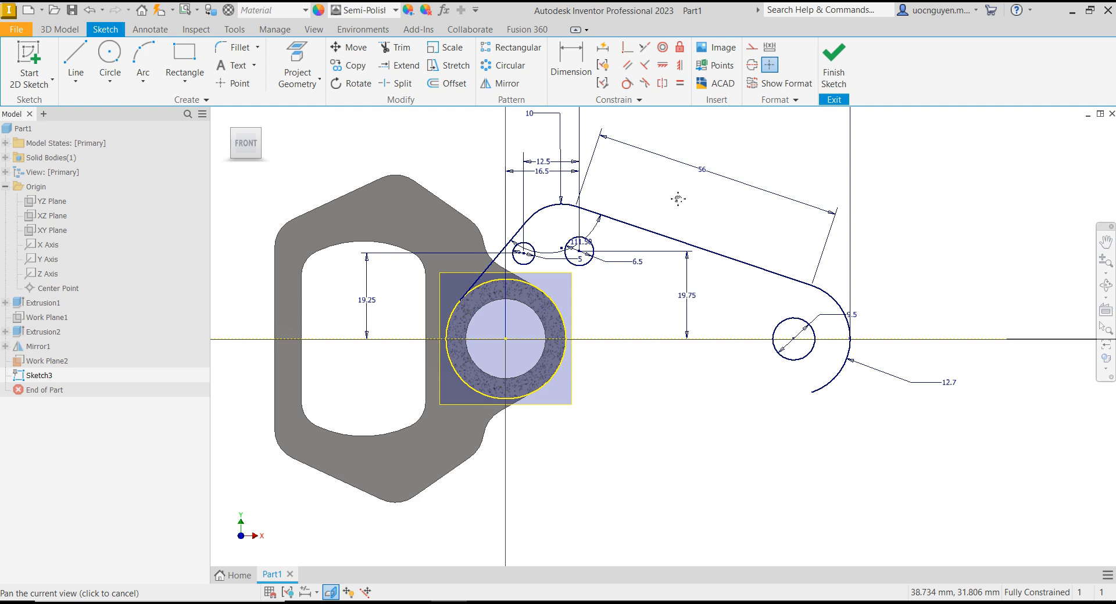
{"action": "left_click", "coordinate": [501, 84]}
{"action": "left_click", "coordinate": [510, 243]}
{"action": "left_click", "coordinate": [805, 285]}
{"action": "left_click", "coordinate": [590, 262]}
{"action": "left_click", "coordinate": [532, 261]}
{"action": "left_click", "coordinate": [294, 146]}
{"action": "left_click", "coordinate": [723, 339]}
{"action": "left_click", "coordinate": [327, 192]}
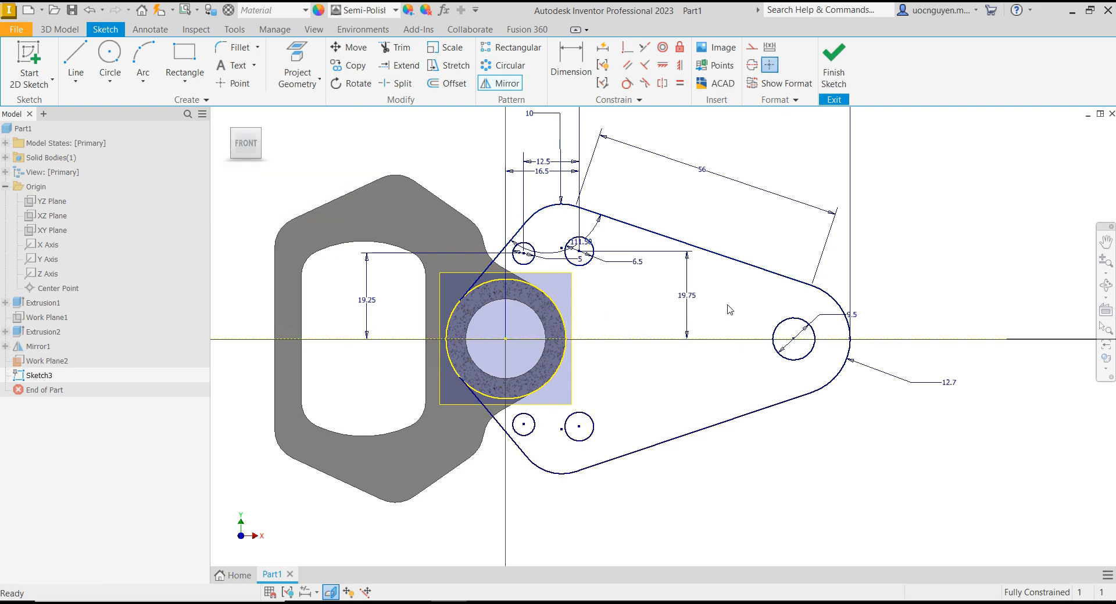
- Finish the plate sketch and hide the work plane it lies on
{"action": "middle_click_drag", "start_coordinate": [730, 311], "coordinate": [711, 283]}
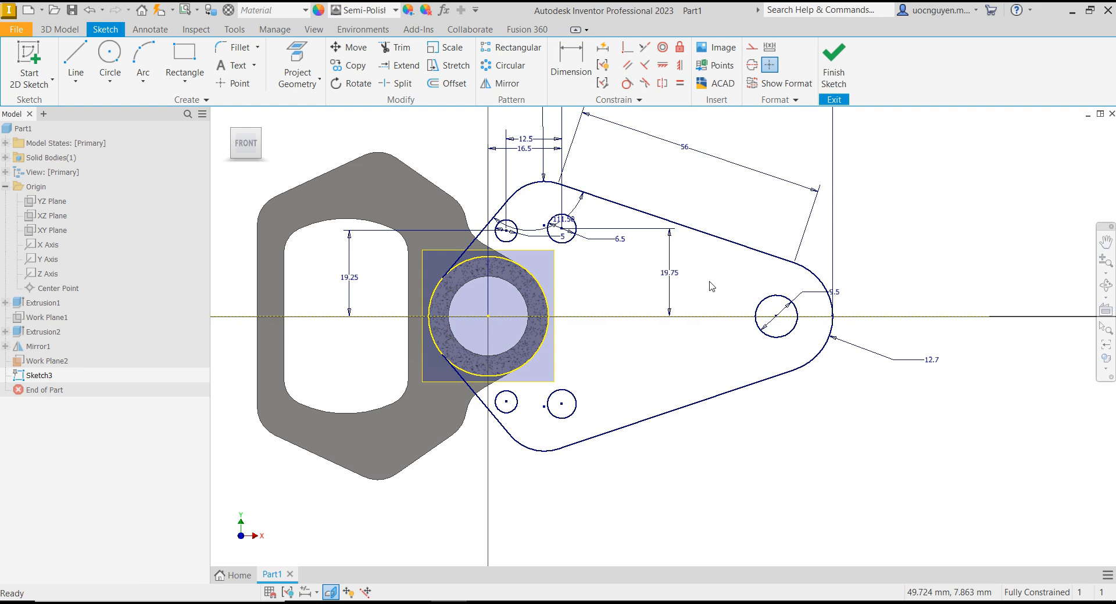
{"action": "left_click", "coordinate": [833, 64]}
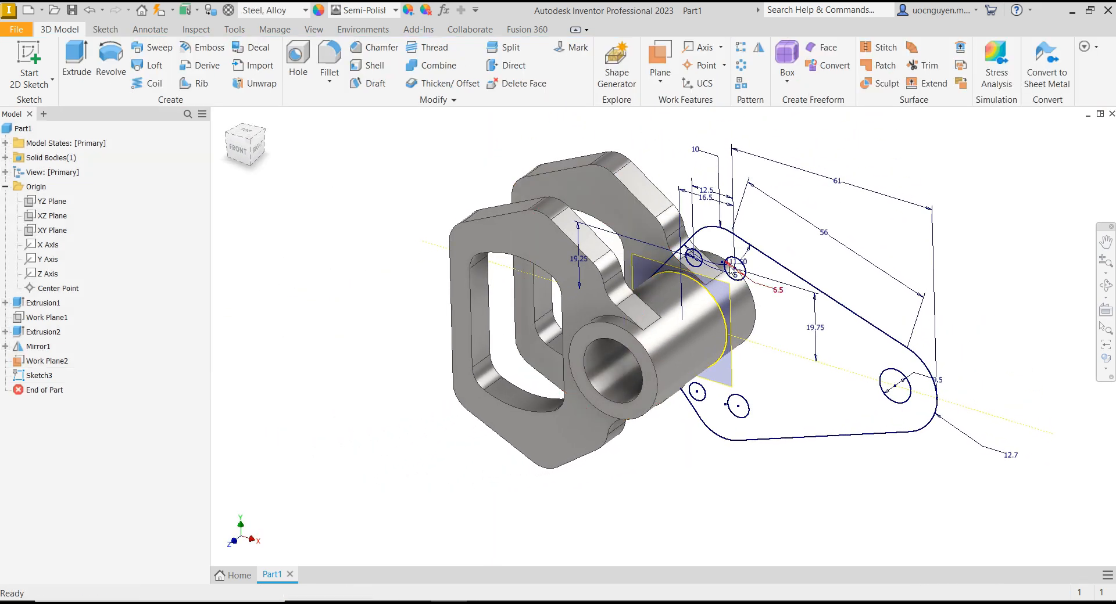
{"action": "right_click", "coordinate": [727, 279]}
{"action": "left_click", "coordinate": [723, 465]}
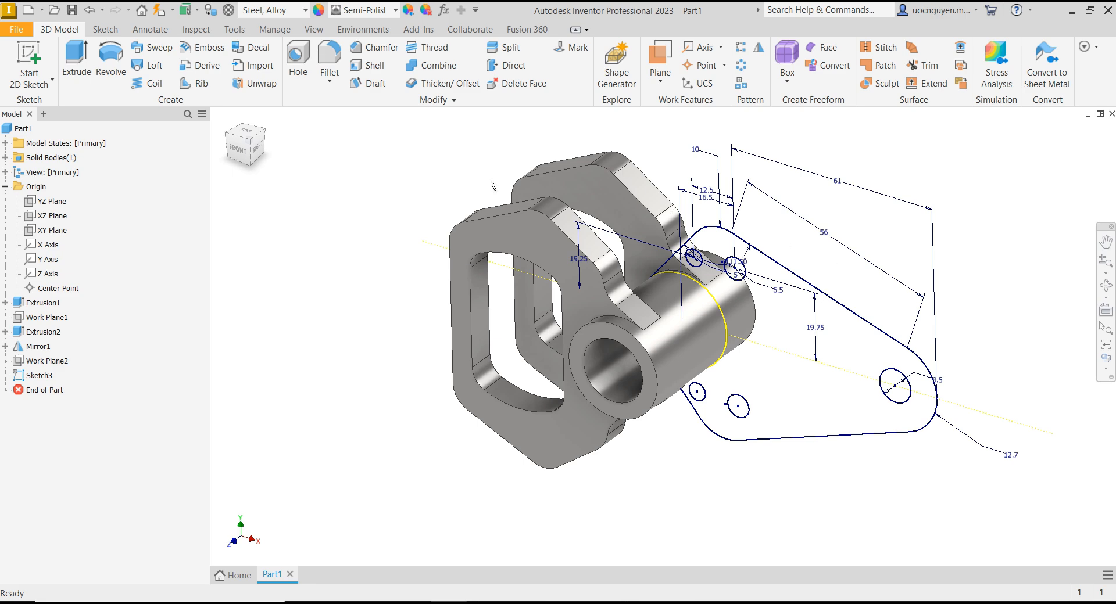
- Extrude the middle plate profile, leaving out its holes, by 10 mm and join it to the tube
{"action": "left_click", "coordinate": [76, 63]}
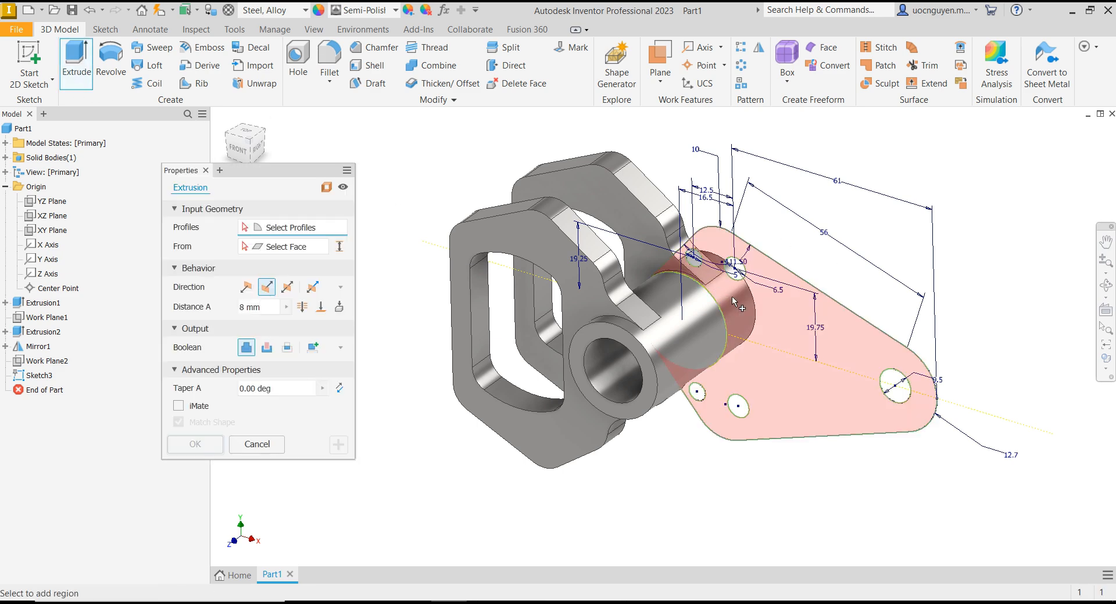
{"action": "left_click", "coordinate": [732, 298]}
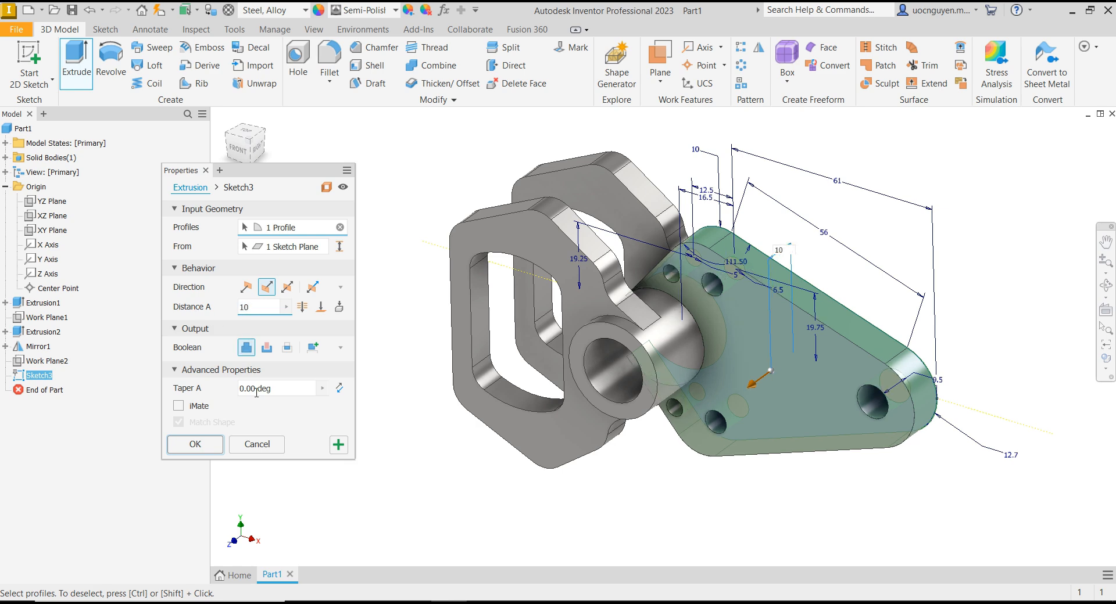
{"action": "left_click", "coordinate": [219, 450]}
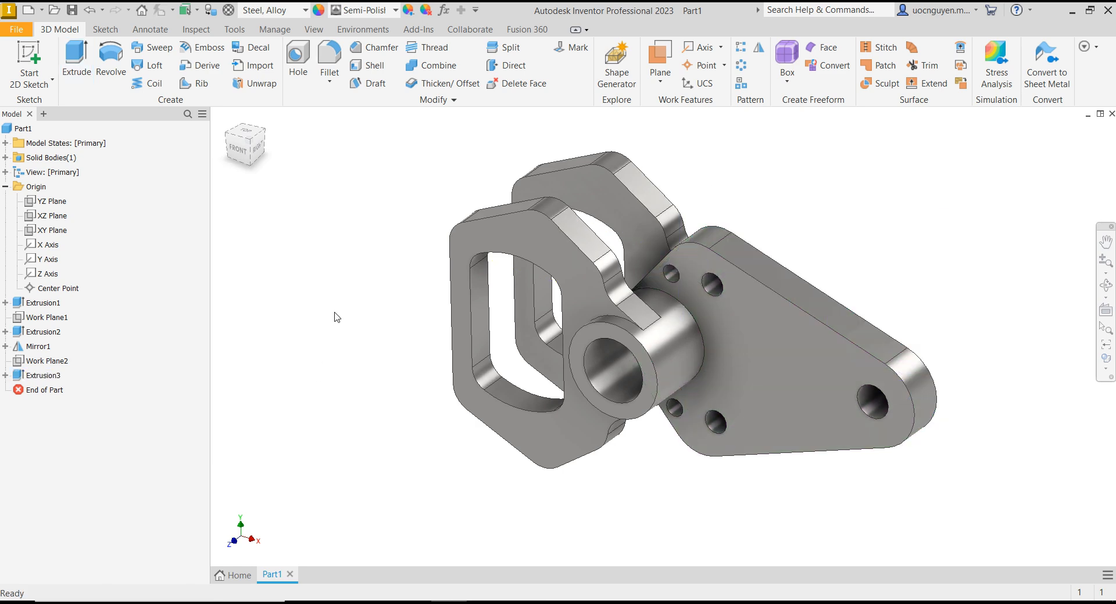
- Fillet the edges where both slotted arms' inner faces meet the tube with a 3 mm radius
{"action": "mouse_move", "coordinate": [335, 313]}
{"action": "middle_mouse_down", "text": "shift"}
{"action": "mouse_move", "coordinate": [559, 243]}
{"action": "mouse_move", "coordinate": [580, 216]}
{"action": "mouse_move", "coordinate": [580, 179]}
{"action": "middle_mouse_up", "text": "shift"}
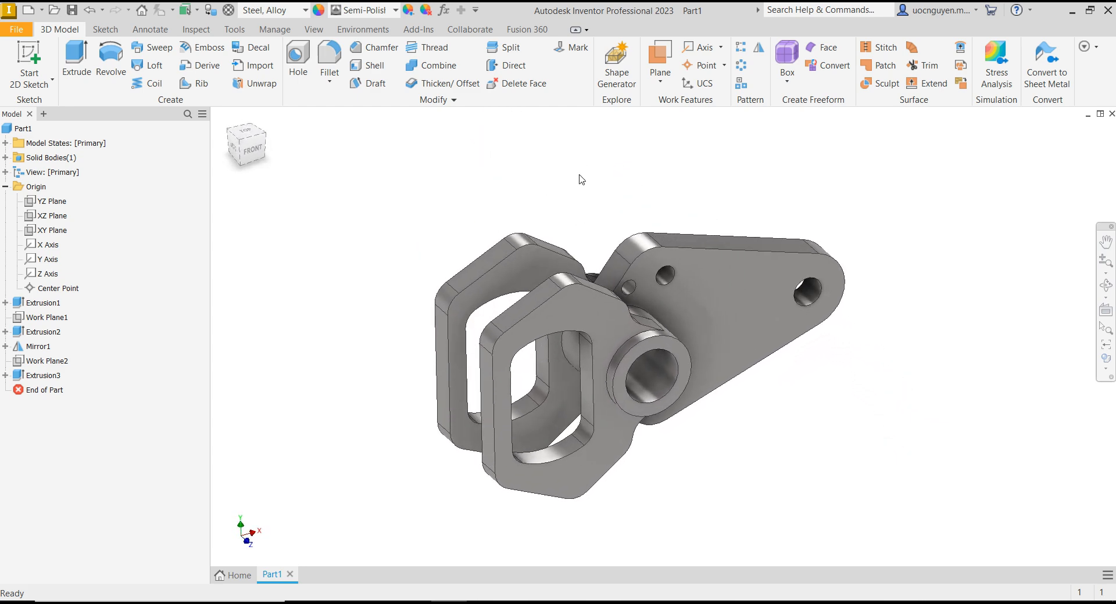
{"action": "left_click", "coordinate": [329, 56]}
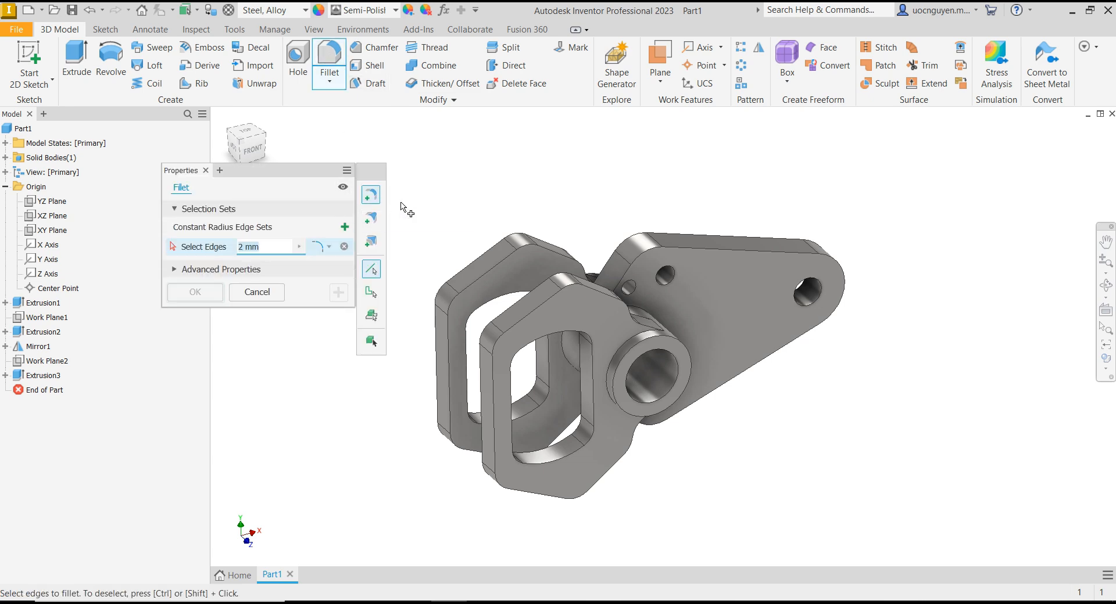
{"action": "middle_click_drag", "start_coordinate": [467, 189], "coordinate": [523, 264], "text": "shift"}
{"action": "left_click", "coordinate": [530, 271]}
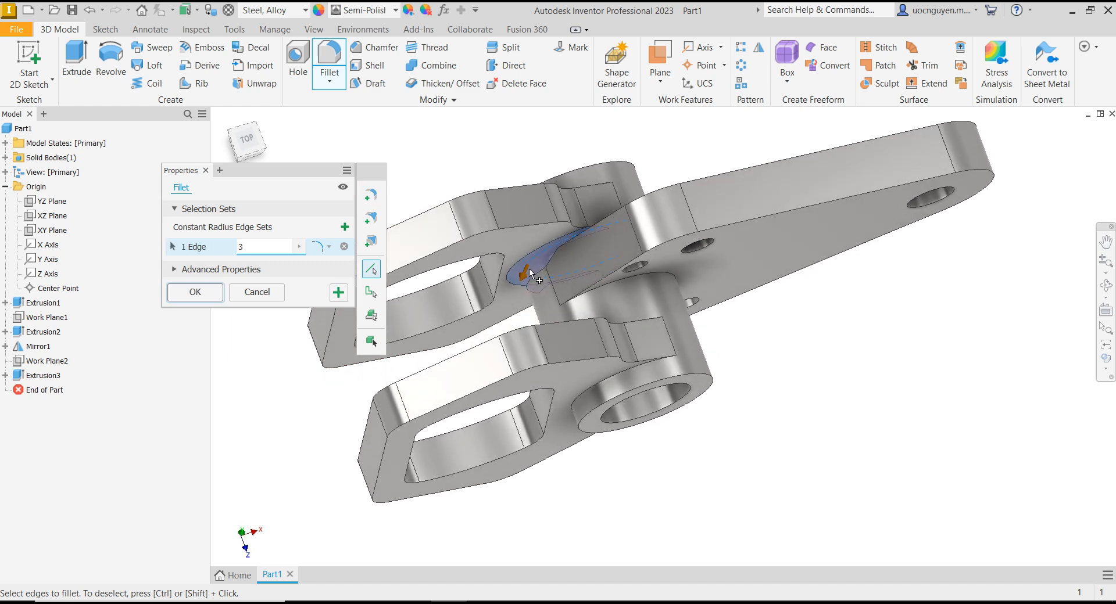
{"action": "left_click", "coordinate": [572, 339]}
{"action": "left_click", "coordinate": [339, 294]}
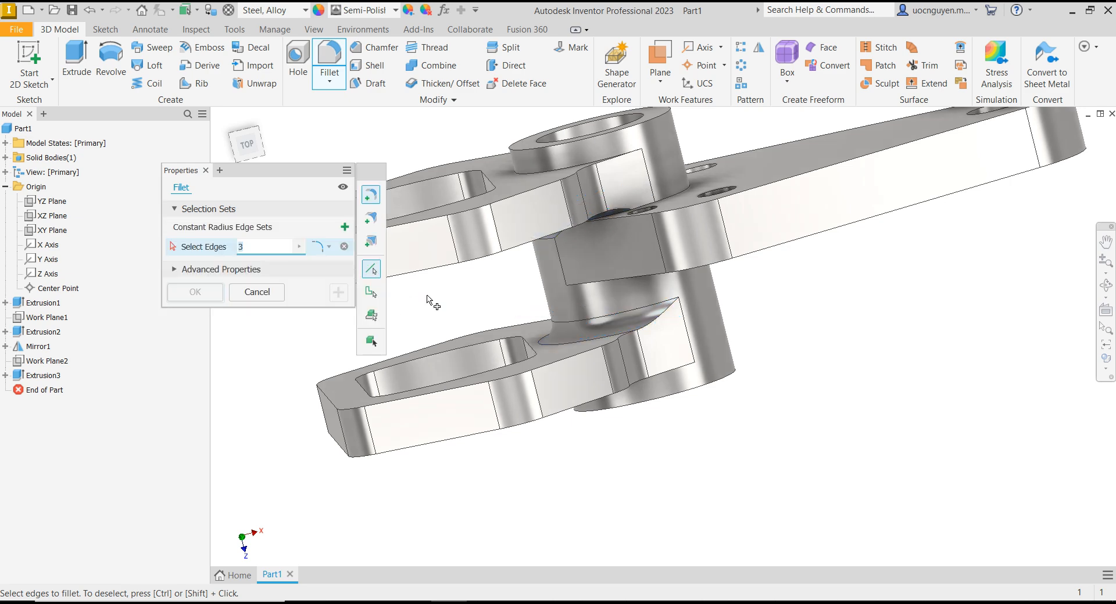
- Fillet the edges where both slotted arms' outer faces meet the tube with a 1 mm radius
{"action": "left_click", "coordinate": [540, 174]}
{"action": "middle_click_drag", "start_coordinate": [607, 459], "coordinate": [617, 370], "text": "shift"}
{"action": "left_click", "coordinate": [617, 370]}
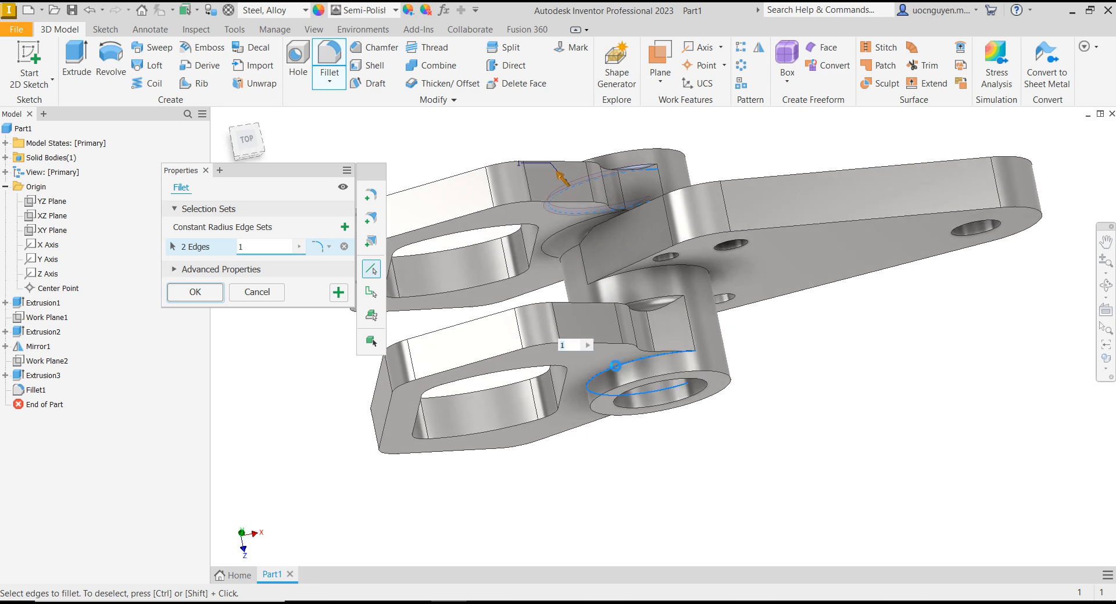
{"action": "left_click", "coordinate": [213, 300]}
- Inspect the filleted model, look up the tube's cross hole in the PowerPoint reference drawing, and return to Inventor
{"action": "key", "text": "F5"}
{"action": "key", "text": "F5"}
{"action": "key", "text": "F5"}
{"action": "key", "text": "F5"}
{"action": "mouse_move", "coordinate": [441, 155]}
{"action": "middle_mouse_down", "text": "shift"}
{"action": "mouse_move", "coordinate": [442, 140]}
{"action": "mouse_move", "coordinate": [439, 174]}
{"action": "middle_mouse_up", "text": "shift"}
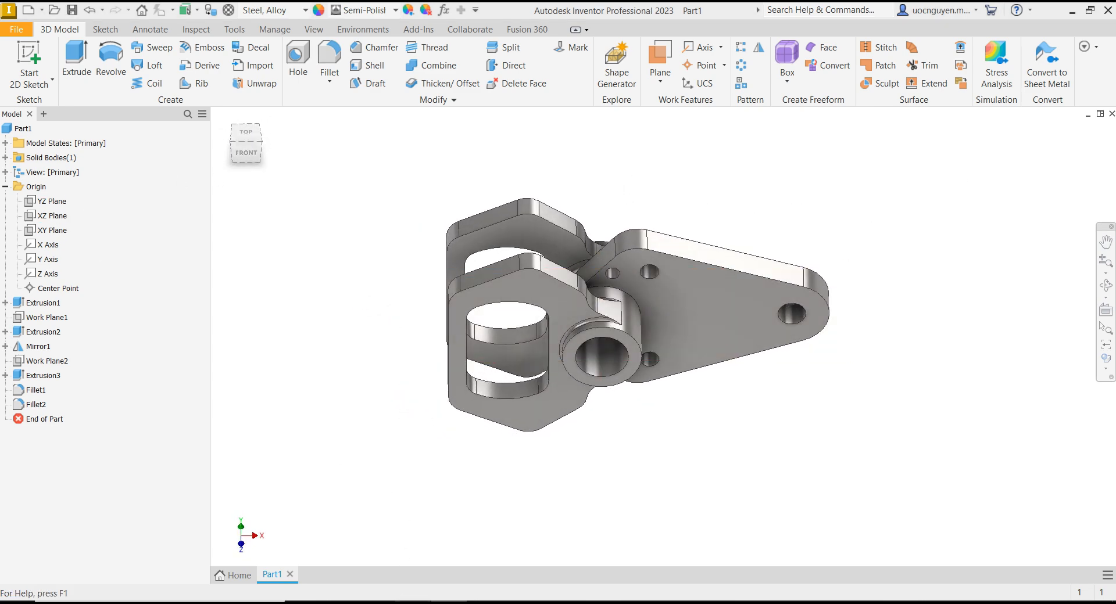
{"action": "left_click", "coordinate": [413, 603]}
{"action": "scroll", "coordinate": [564, 311], "scroll_direction": "down", "scroll_amount": 3}
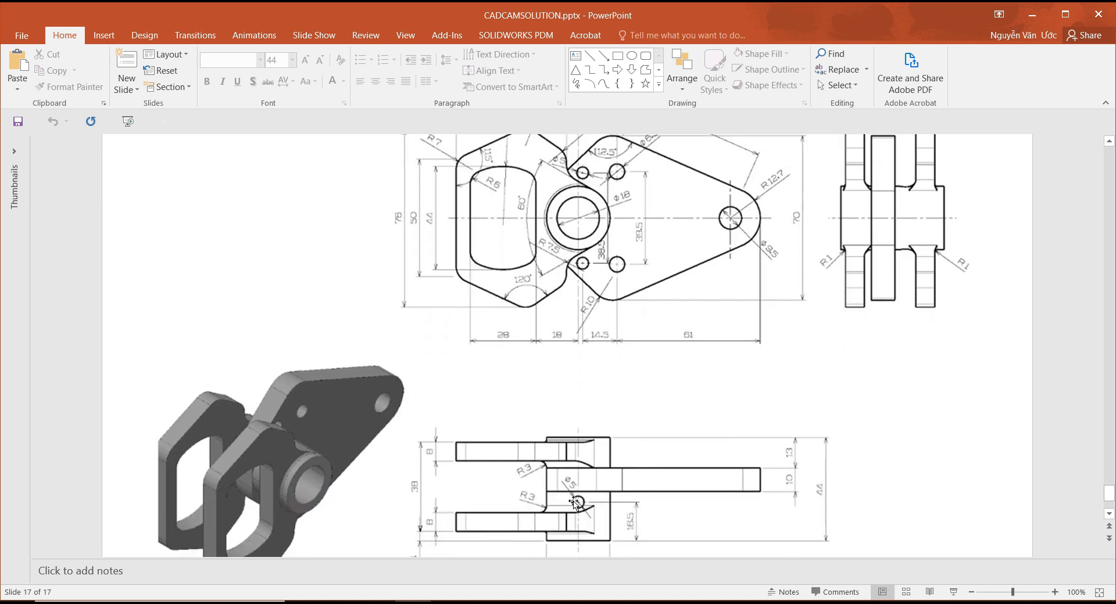
{"action": "left_click", "coordinate": [449, 603]}
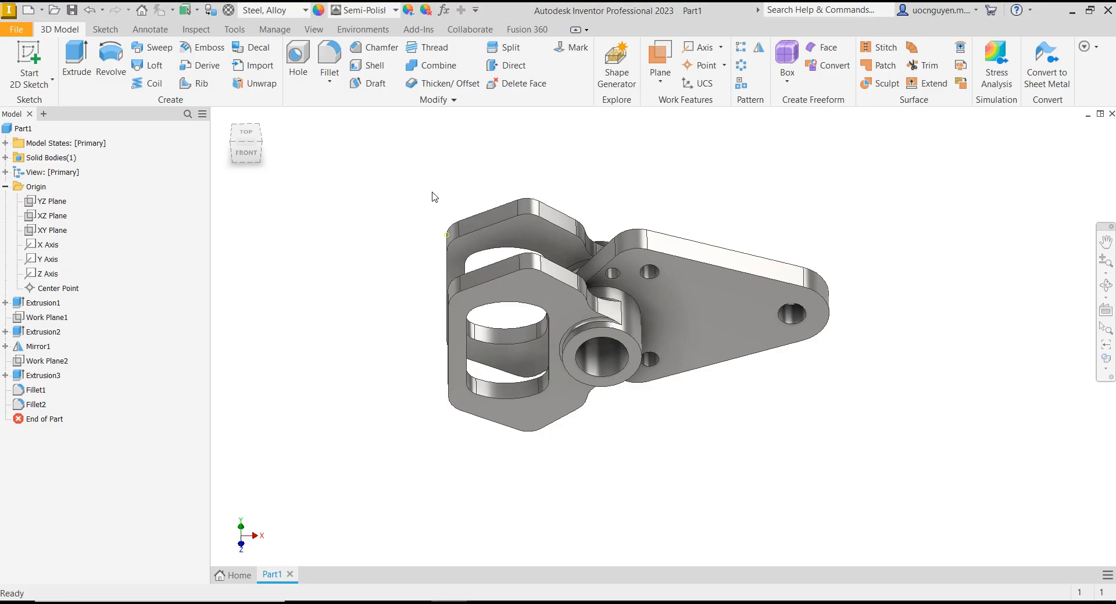
- Start a sketch on the XZ plane with sliced graphics and draw a 5 mm circle inside the tube below the origin
{"action": "left_click", "coordinate": [53, 217]}
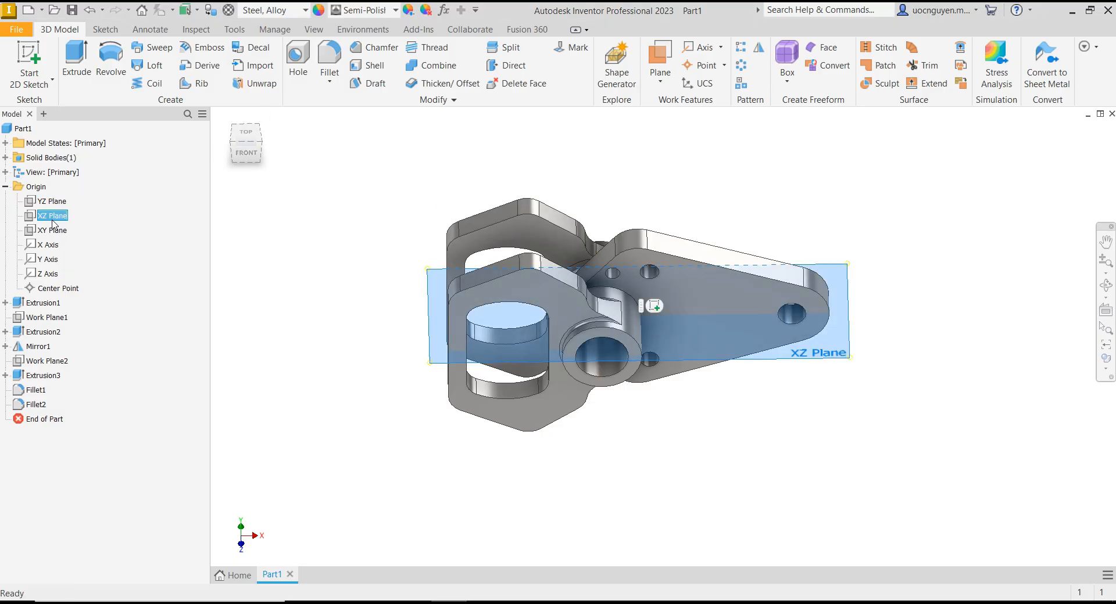
{"action": "left_click", "coordinate": [653, 305]}
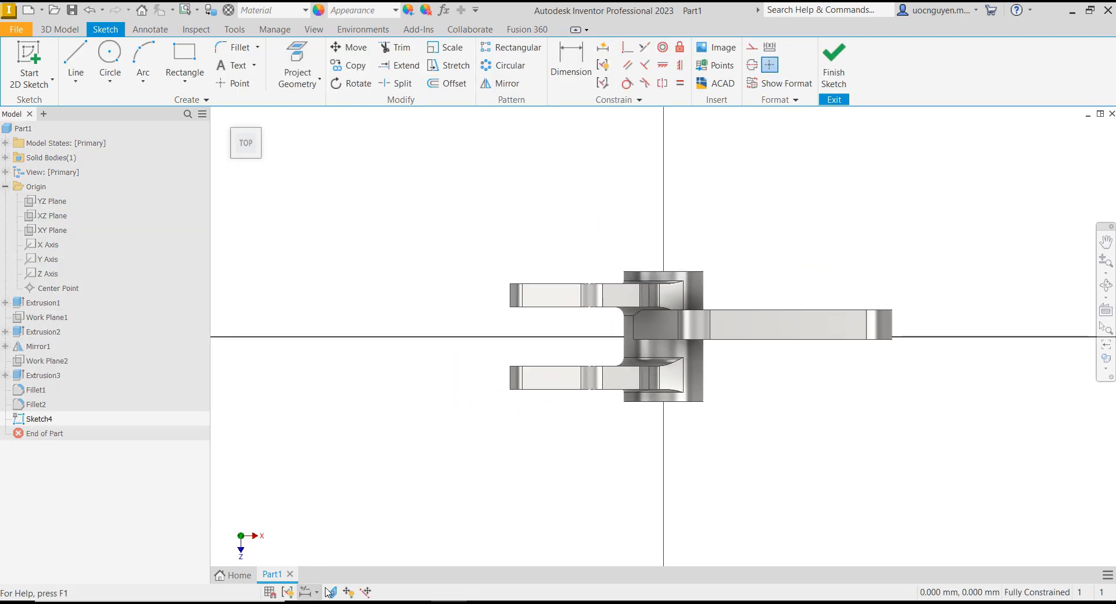
{"action": "left_click", "coordinate": [330, 592]}
{"action": "scroll", "coordinate": [778, 363], "scroll_direction": "up", "scroll_amount": 3}
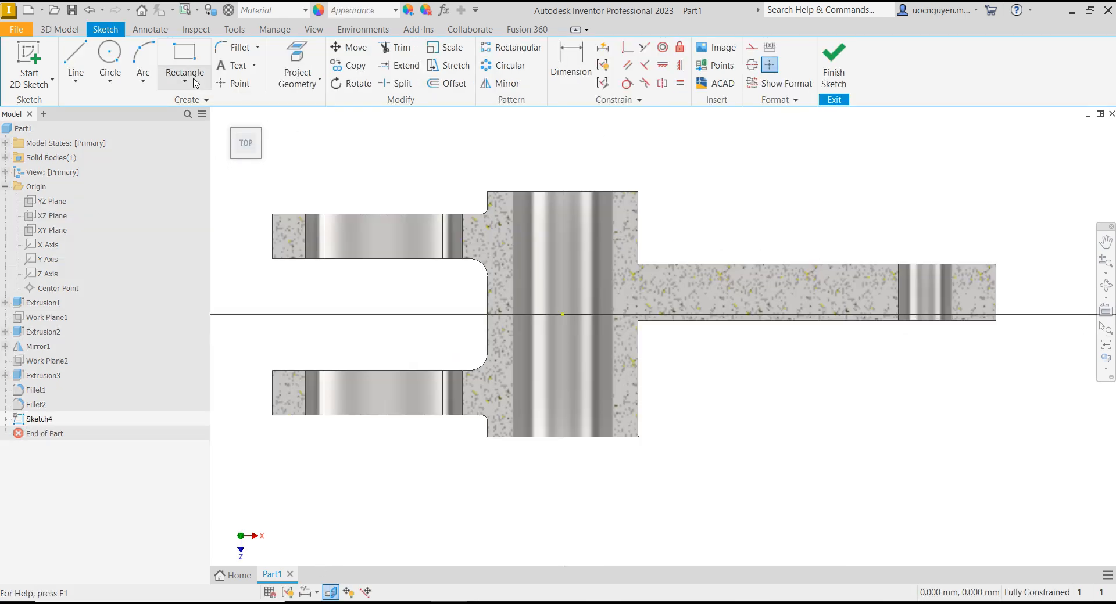
{"action": "left_click", "coordinate": [110, 58]}
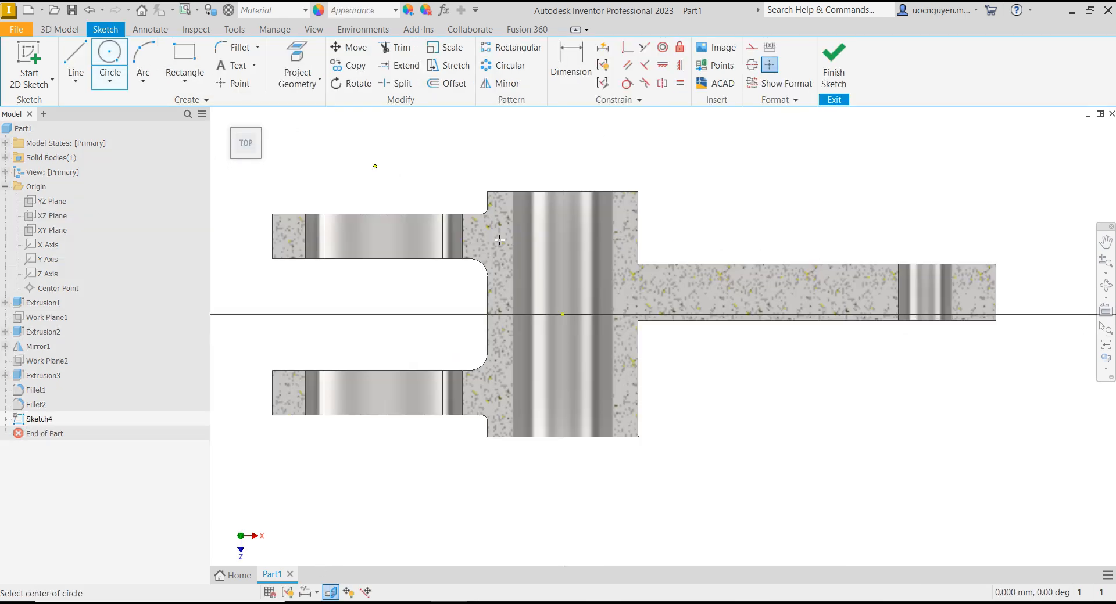
{"action": "left_click", "coordinate": [563, 375]}
{"action": "left_click", "coordinate": [577, 367]}
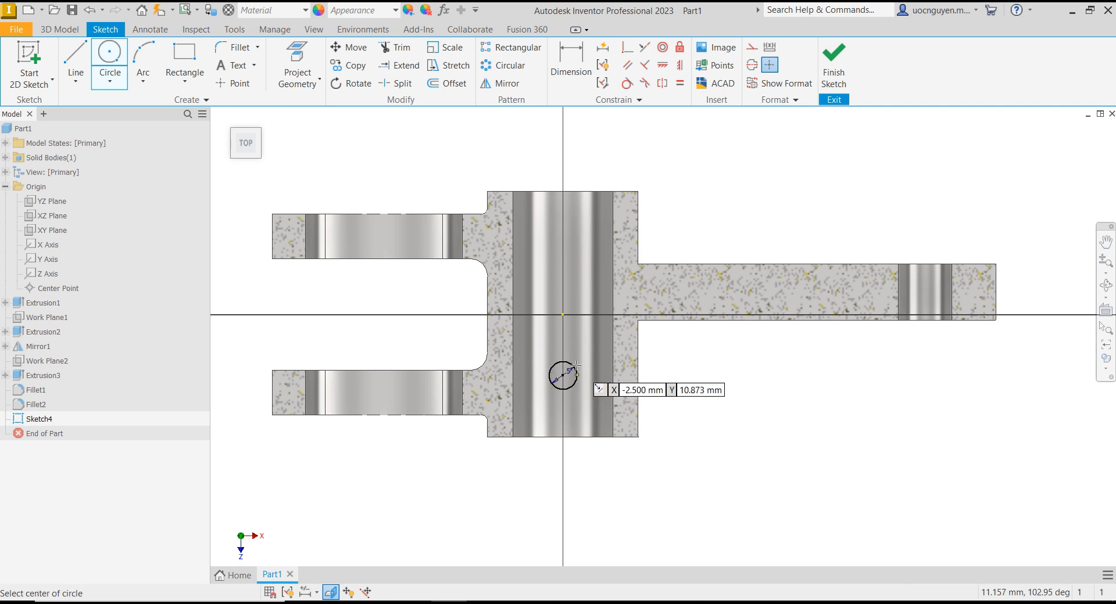
- Constrain the circle's center vertically in line with the sketch origin
{"action": "left_click", "coordinate": [679, 65]}
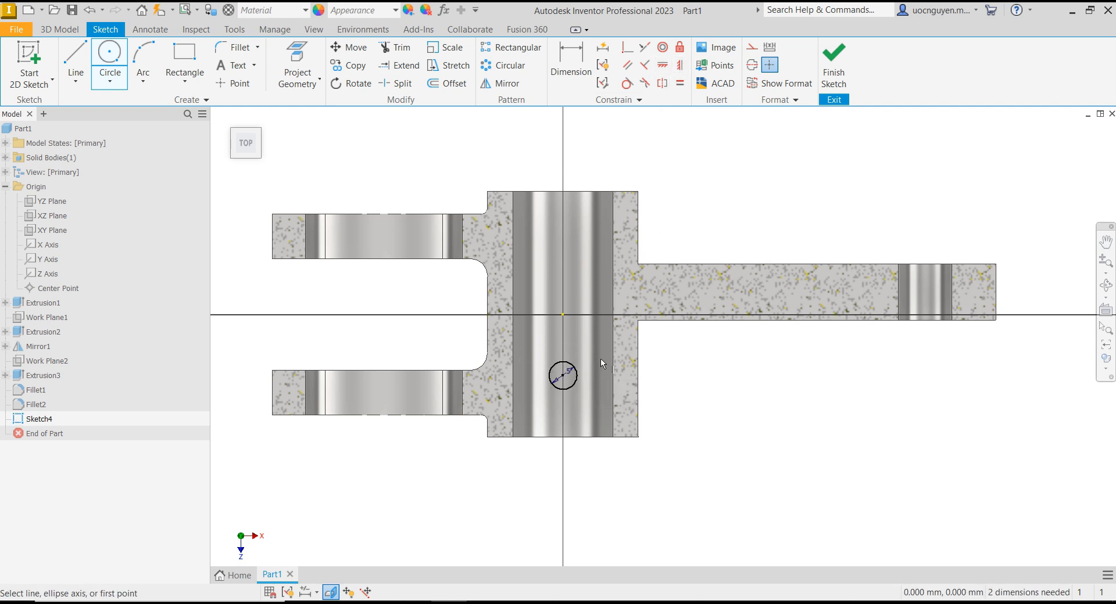
{"action": "left_click", "coordinate": [562, 376]}
{"action": "left_click", "coordinate": [563, 315]}
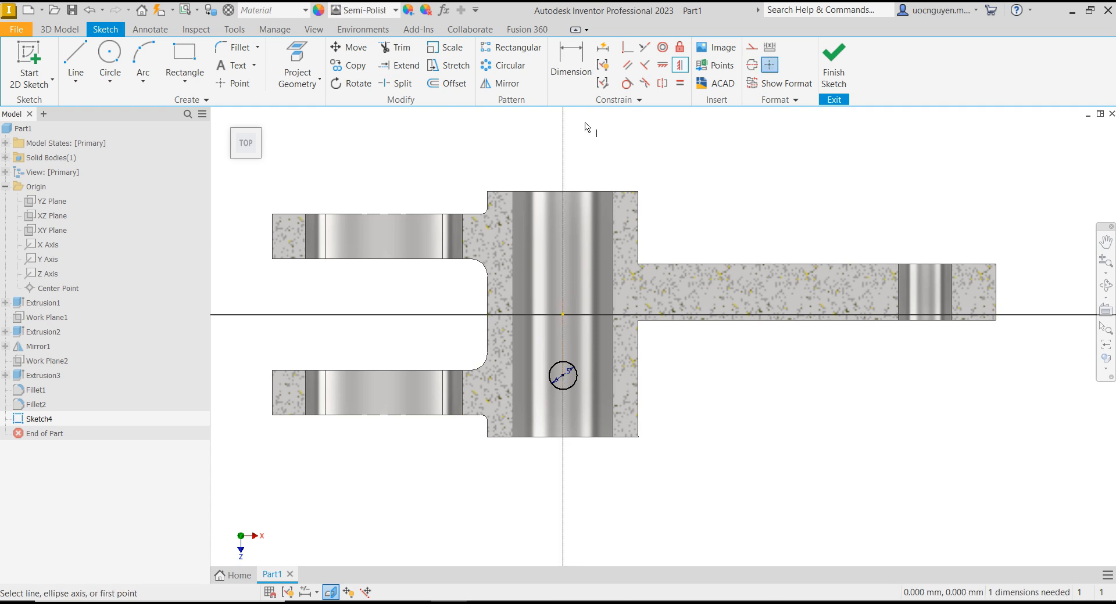
- Dimension the circle's center 16.5 mm from the tube's front end edge and finish the sketch
{"action": "left_click", "coordinate": [573, 73]}
{"action": "left_click", "coordinate": [568, 379]}
{"action": "left_click", "coordinate": [610, 438]}
{"action": "left_click", "coordinate": [703, 406]}
{"action": "type", "text": "16.5"}
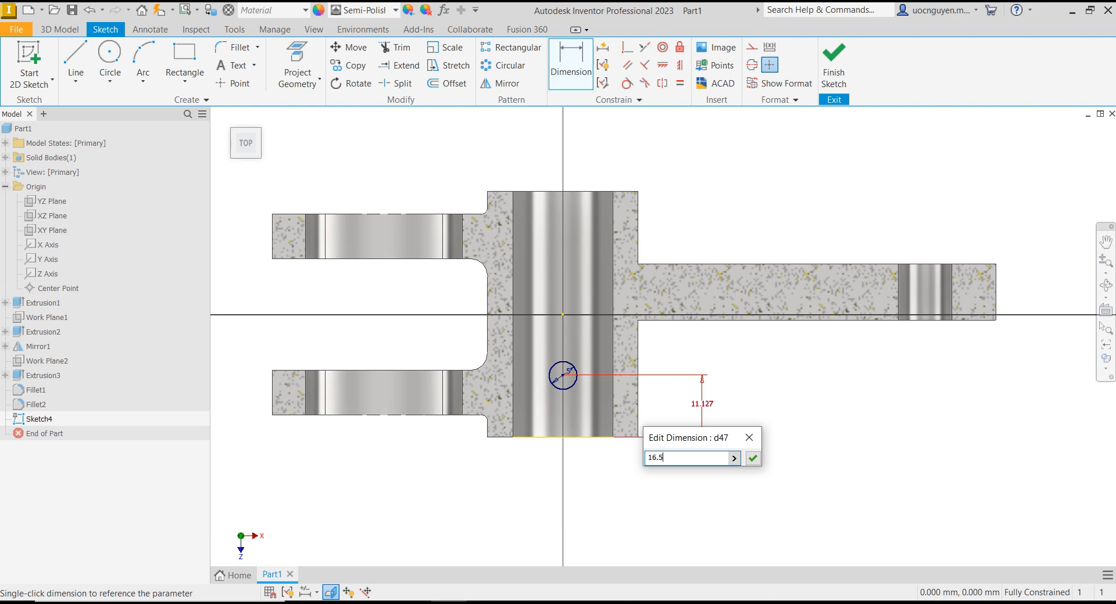
{"action": "key", "text": "Return"}
{"action": "left_click", "coordinate": [833, 64]}
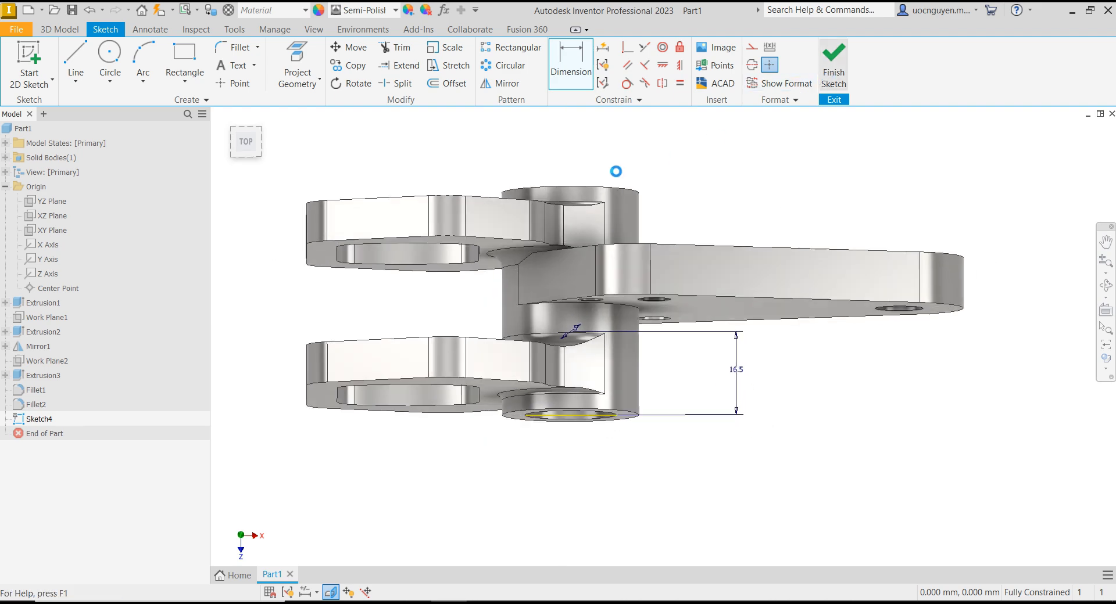
- Reopen the cross hole sketch, convert the projected tube end edge to construction geometry, and finish the sketch
{"action": "middle_click_drag", "start_coordinate": [427, 476], "coordinate": [599, 387], "text": "shift"}
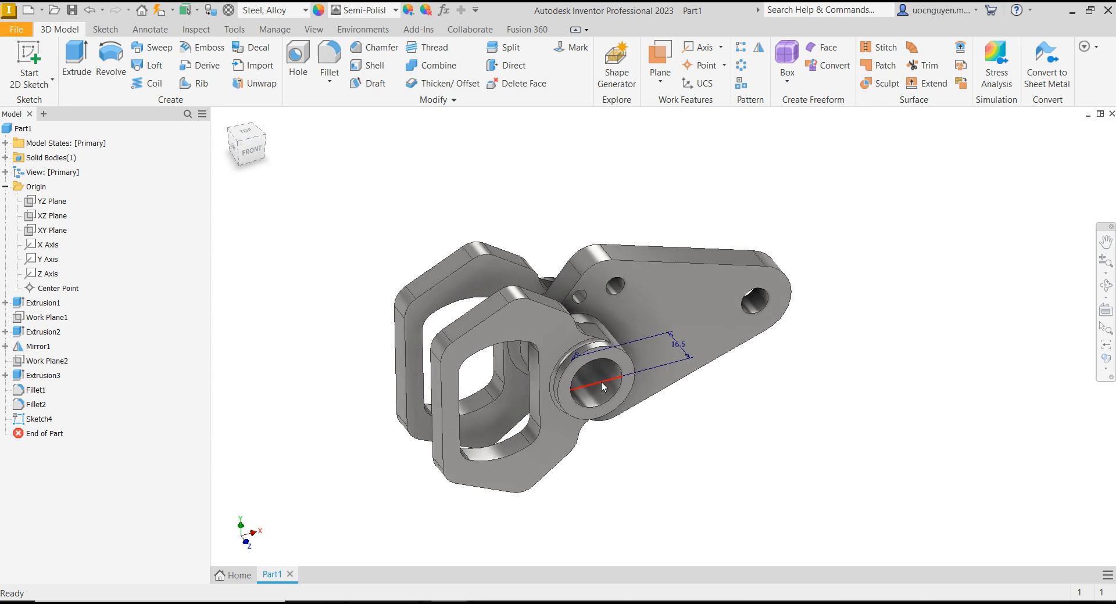
{"action": "right_click", "coordinate": [602, 382]}
{"action": "left_click", "coordinate": [594, 431]}
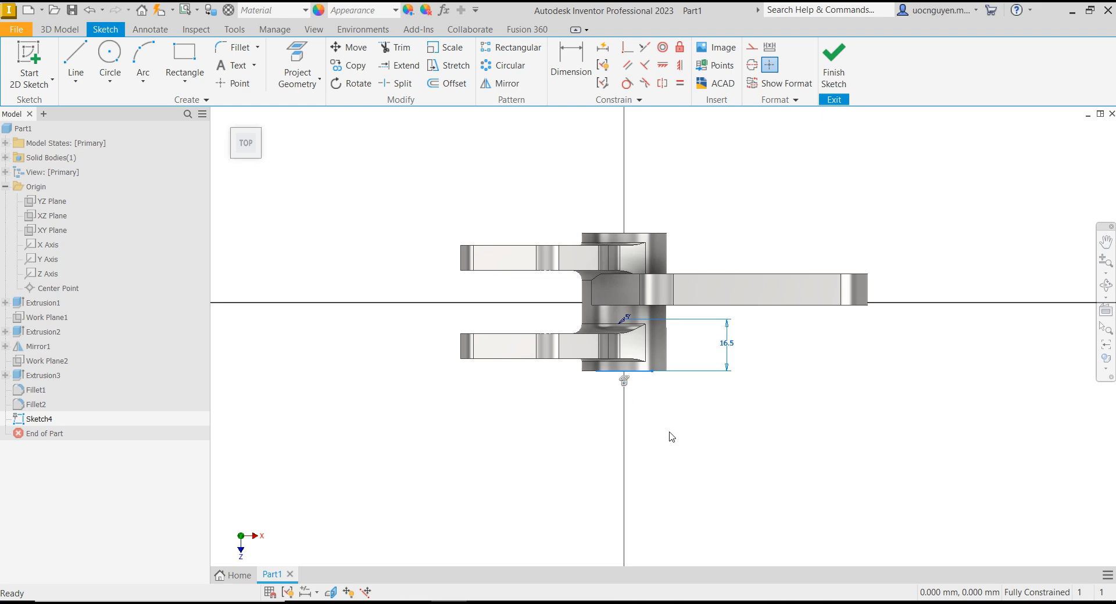
{"action": "right_click", "coordinate": [622, 383]}
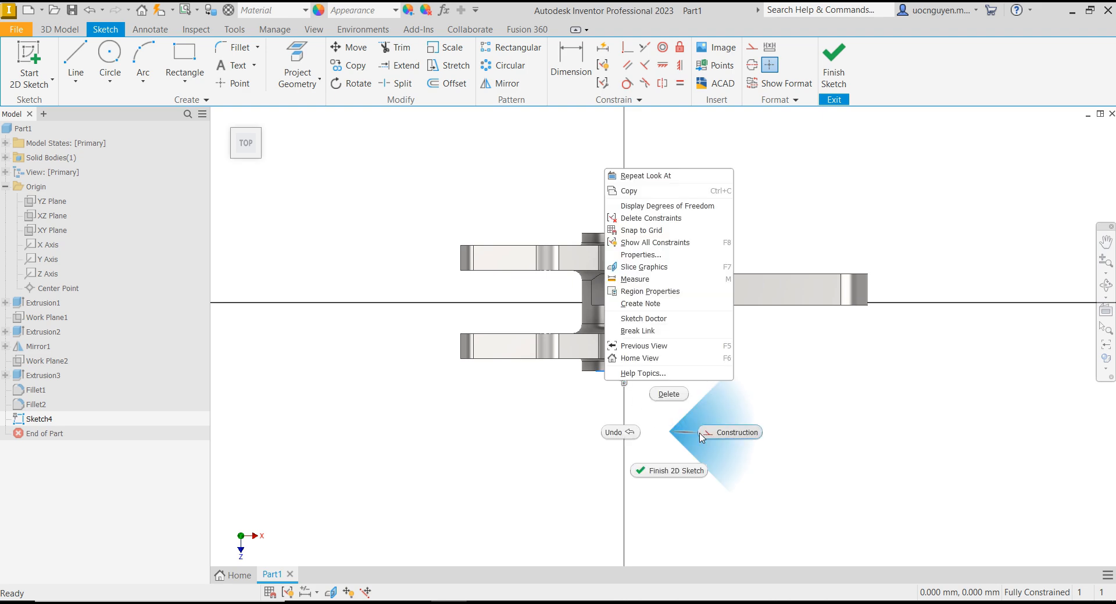
{"action": "left_click", "coordinate": [841, 82]}
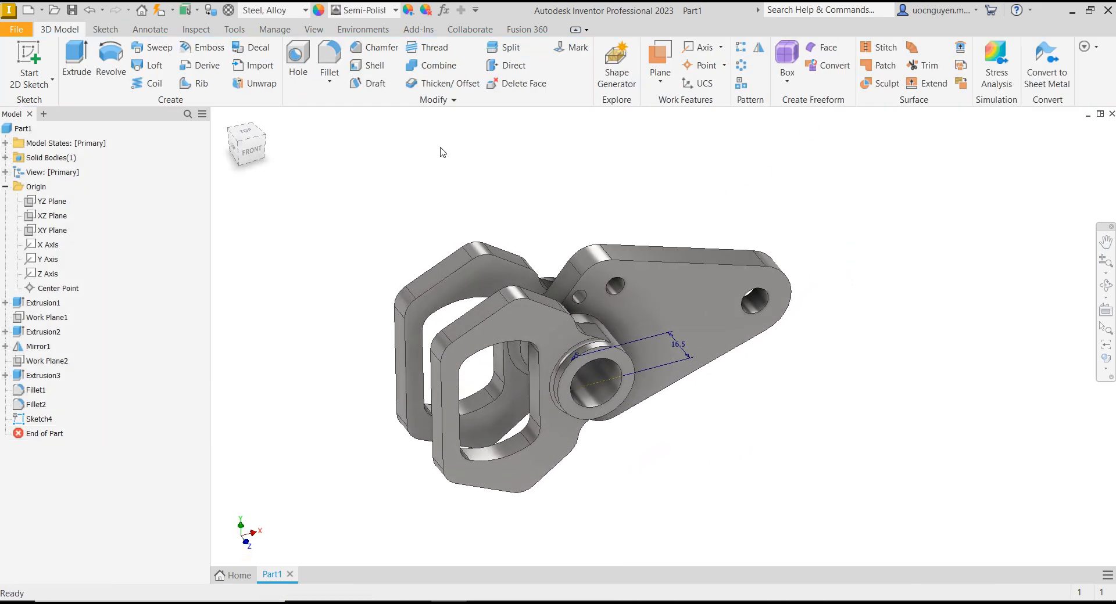
- Extrude the circle as a symmetric cut through all to make the tube's cross hole
{"action": "left_click", "coordinate": [91, 65]}
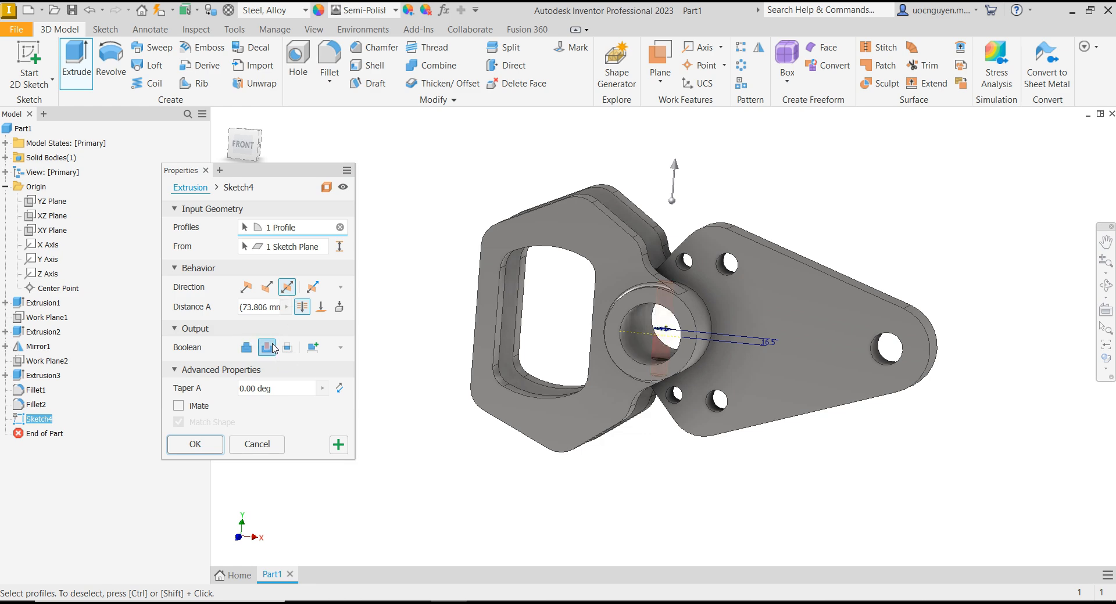
{"action": "left_click", "coordinate": [195, 444]}
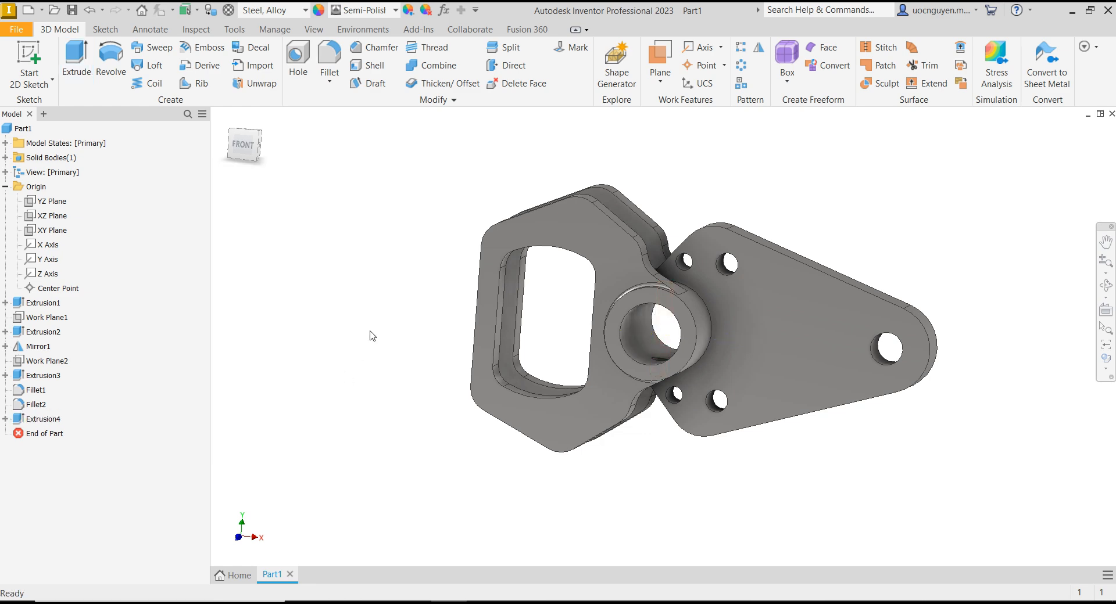